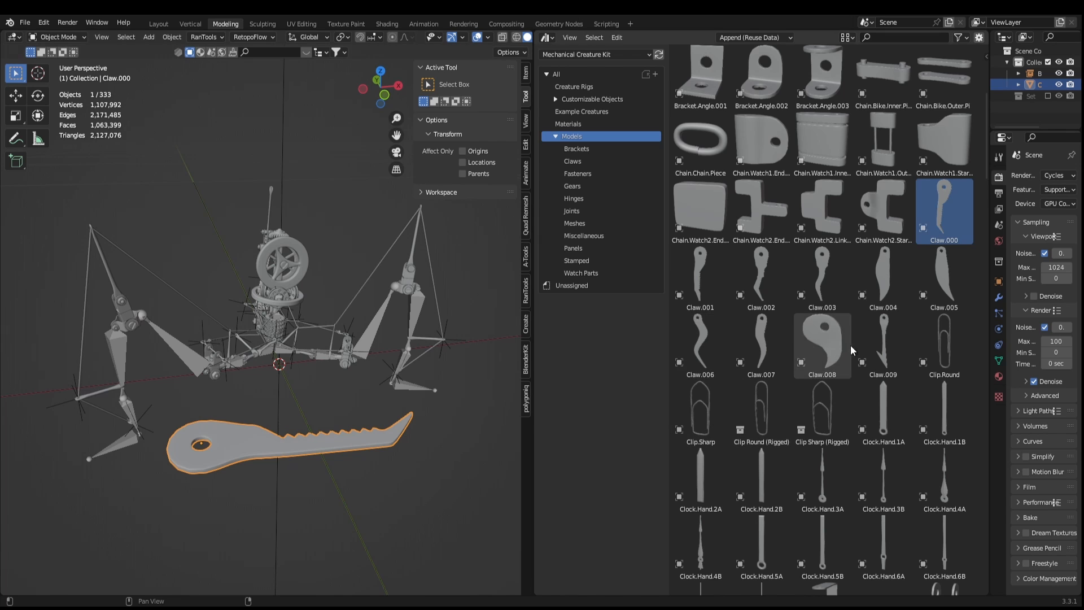
Place the Gear.24T.0arms model from the asset library in the scene beside the claw.
scroll(855, 351, down, 10)
scroll(866, 351, down, 3)
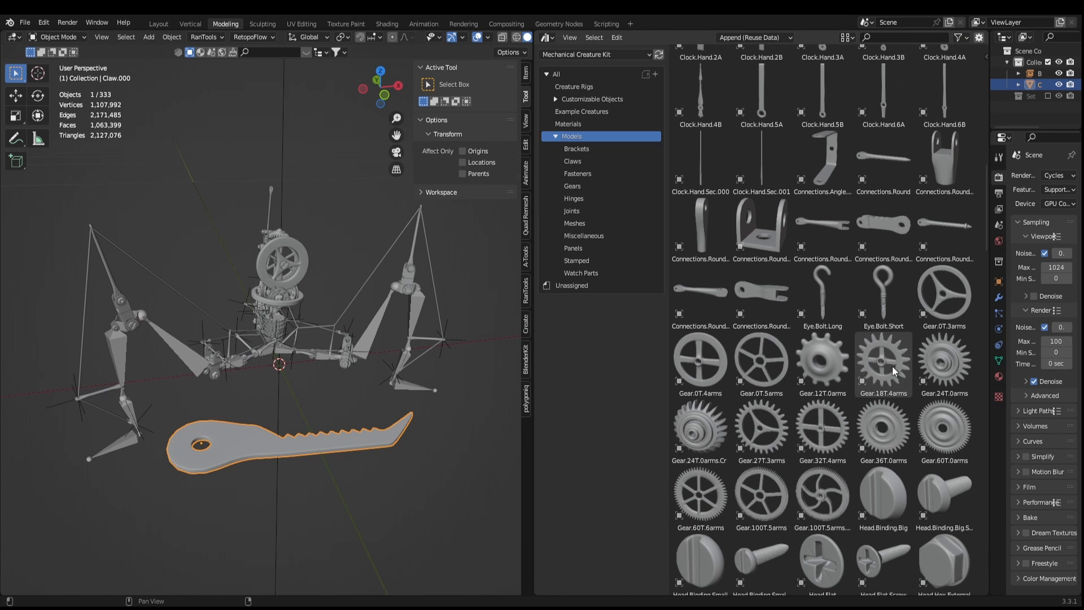
drag(944, 364, 421, 501)
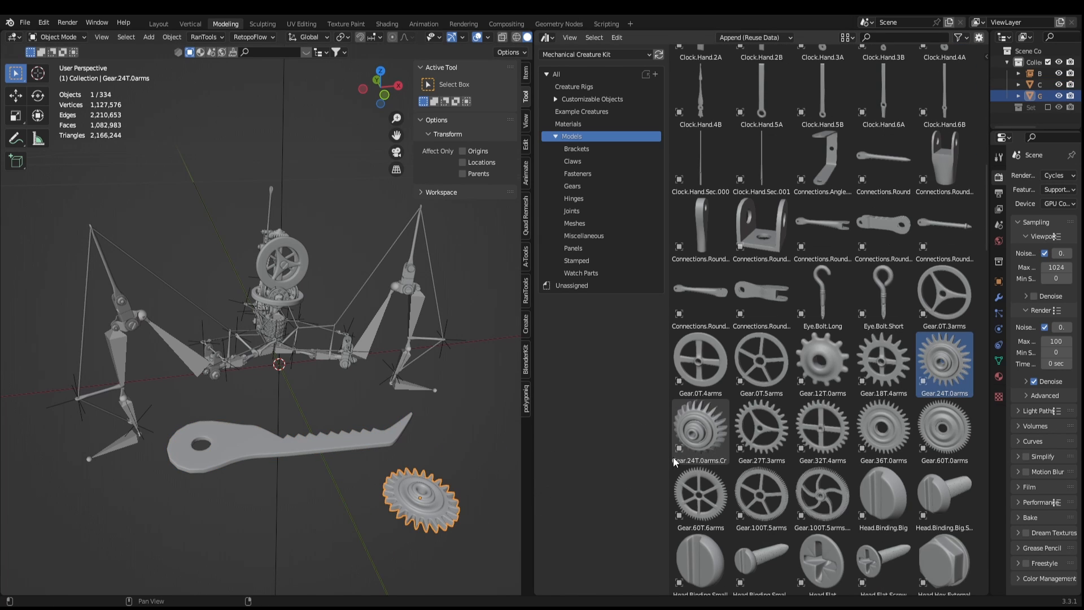
scroll(838, 404, down, 15)
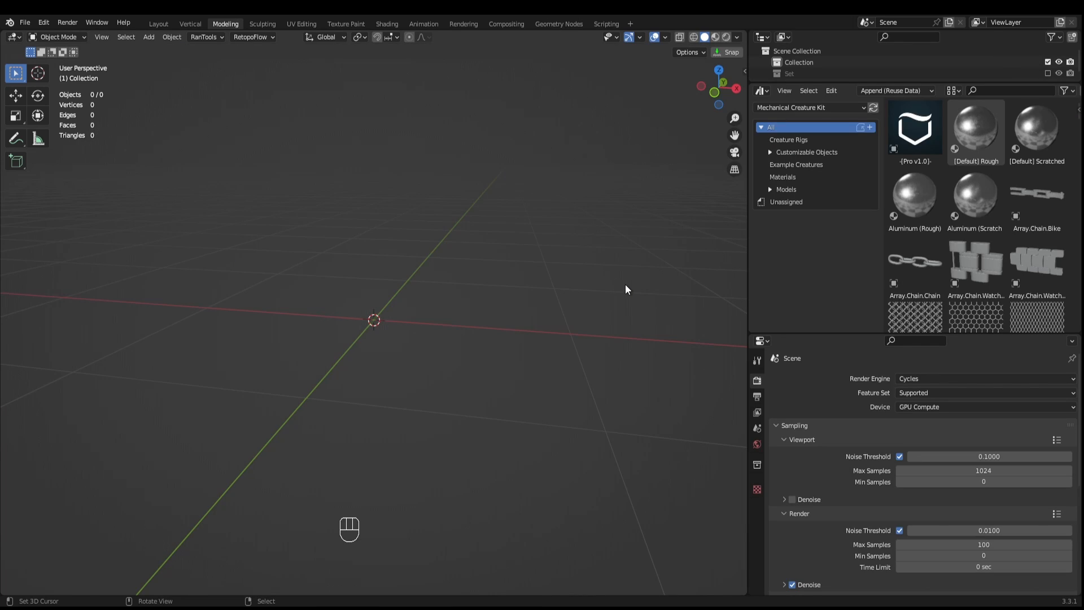
Place the Gear.24T.0arms.Crown and Bracket.Angle.003 models in the empty scene near the world origin.
key(KP_Decimal)
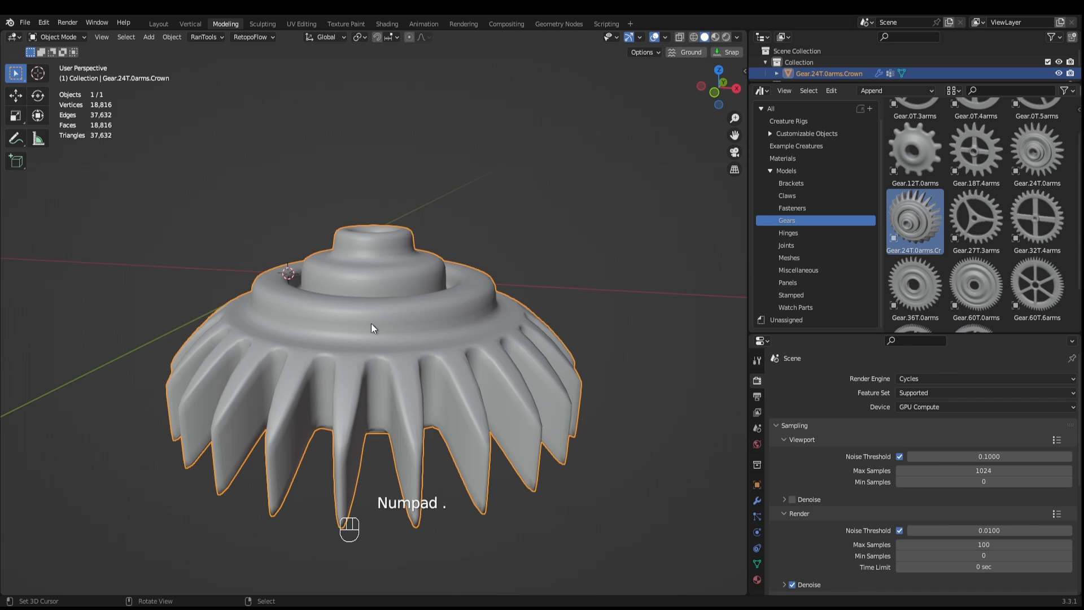
scroll(384, 323, down, 2)
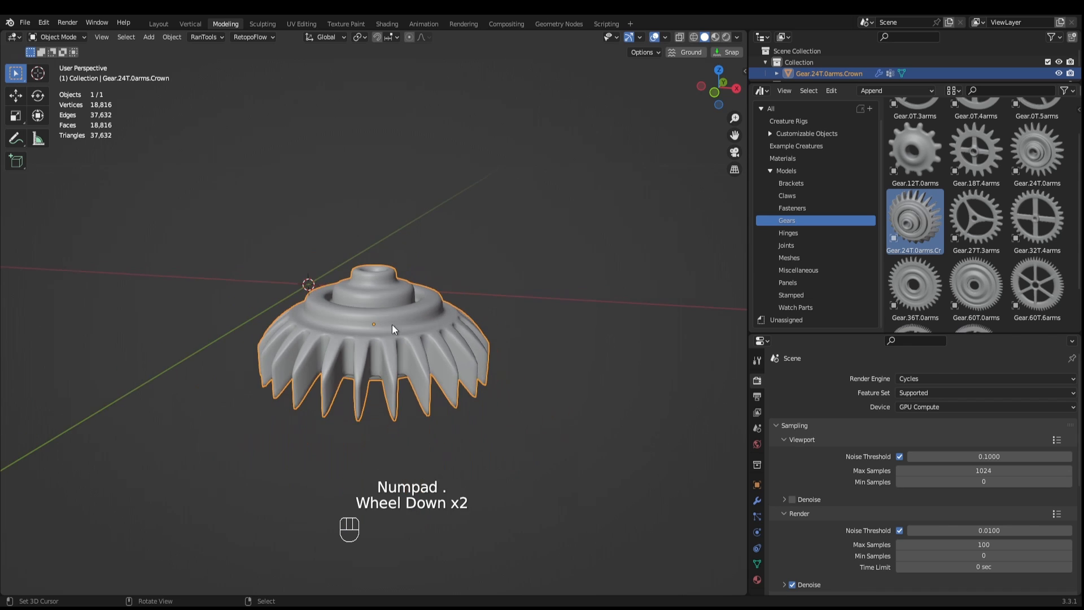
middle_drag(392, 325, 422, 314)
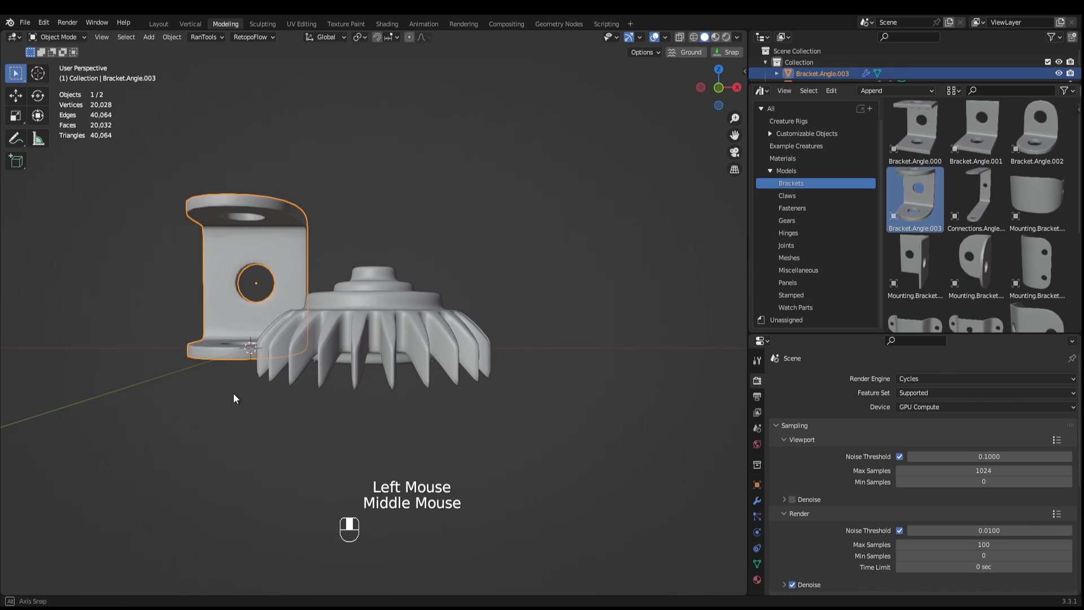
middle_drag(232, 393, 250, 433)
scroll(249, 433, down, 3)
Add the Gear.12T.0arms and Gear.18T.4arms models to the scene beside the crown gear.
drag(915, 198, 498, 350)
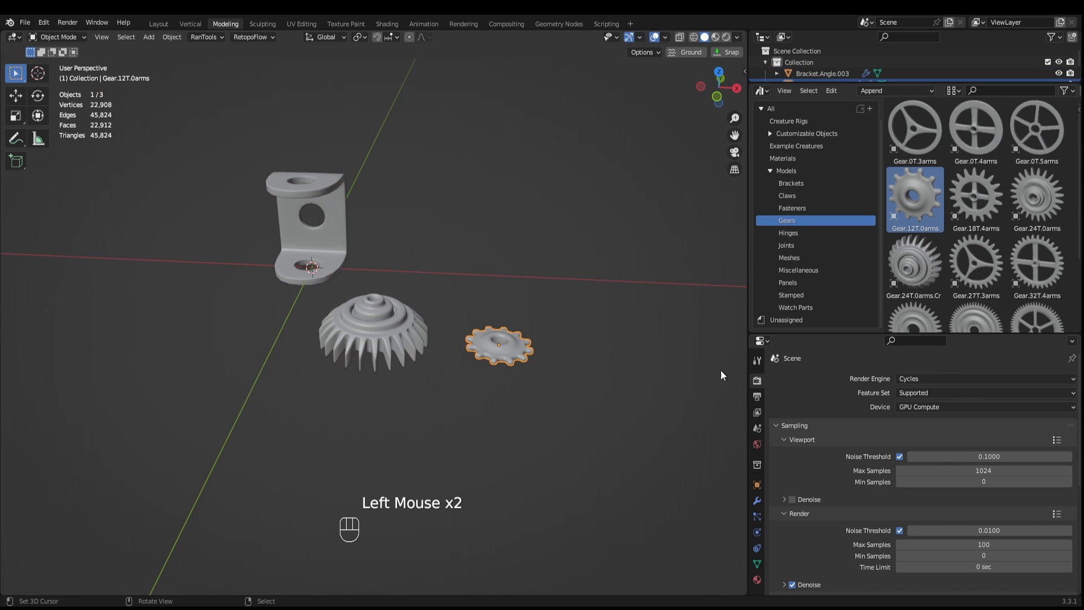
drag(976, 197, 611, 368)
middle_drag(596, 423, 595, 452)
shift+middle_drag(489, 458, 557, 422)
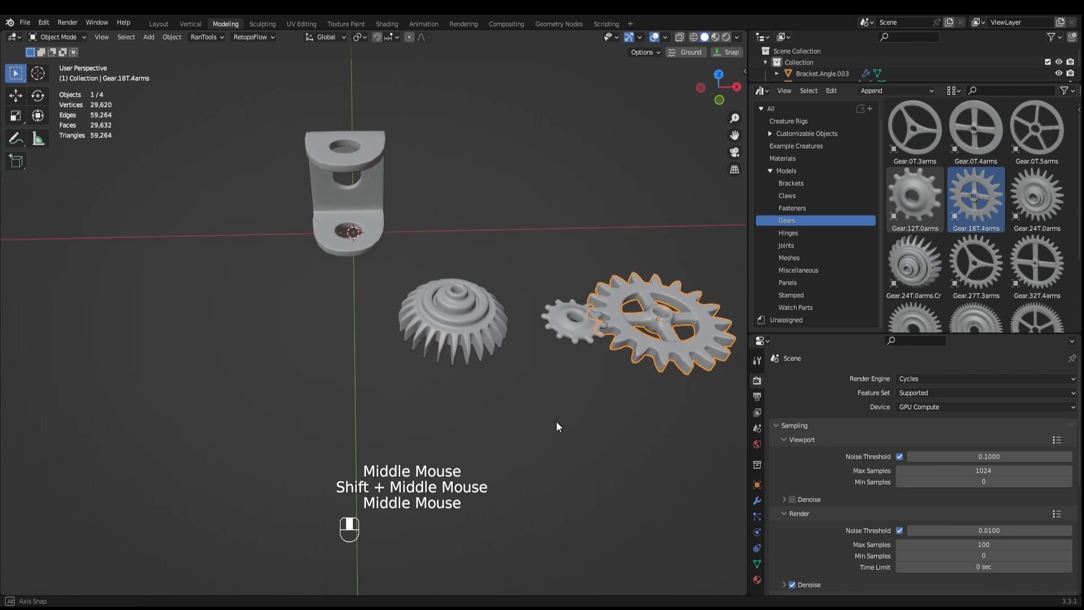
Snap the angle bracket to the 3D cursor at the world origin.
key(KP_1)
right_click(387, 289)
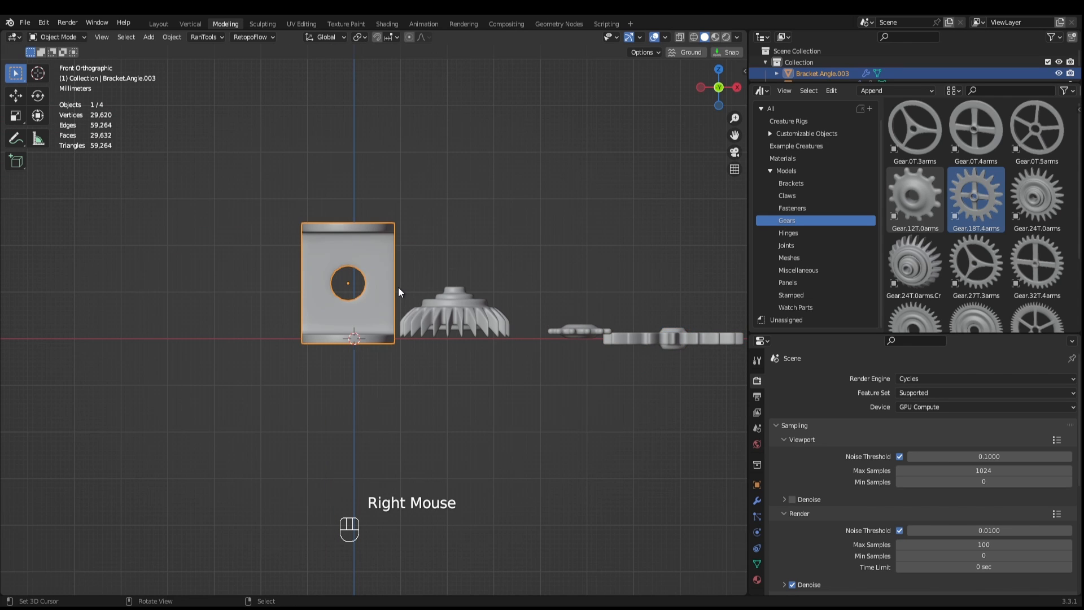
key(KP_1)
middle_drag(392, 287, 386, 368)
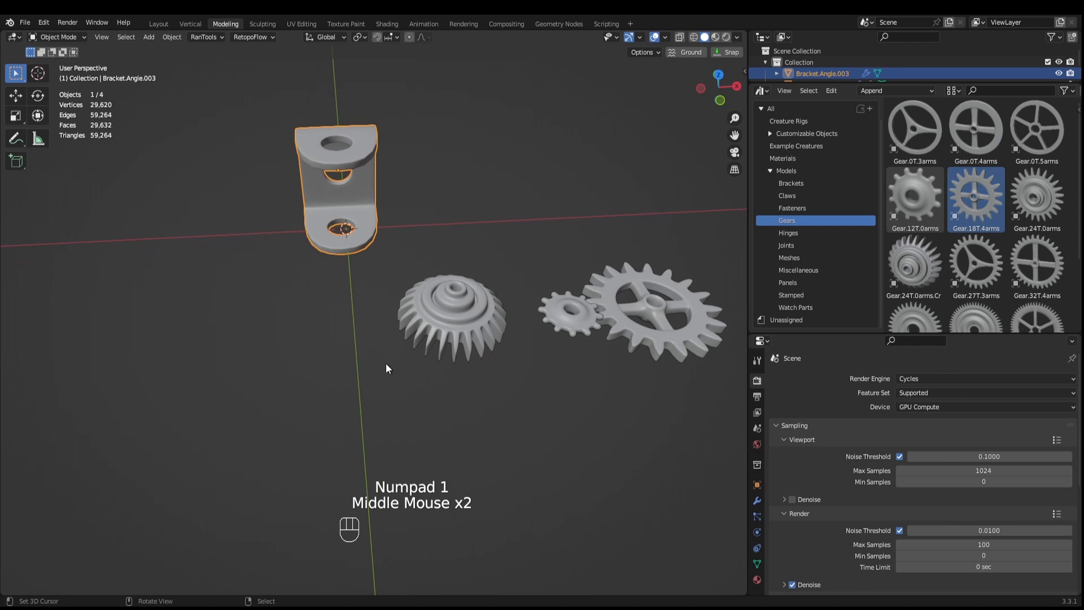
key(shift+s)
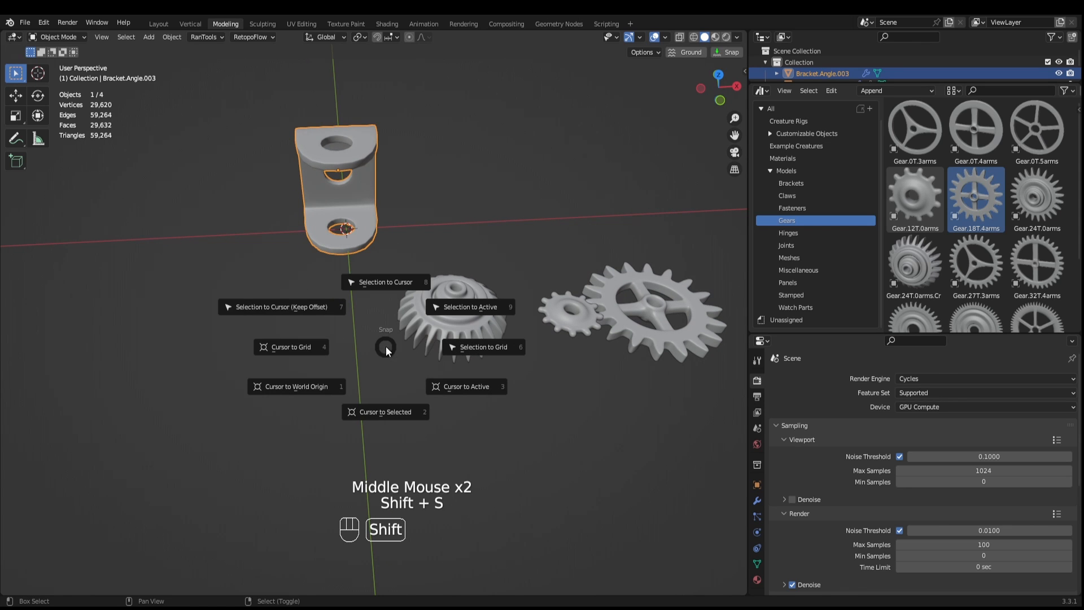
click(389, 283)
middle_drag(388, 283, 394, 242)
Rotate the angle bracket 90° about the X axis and raise it 0.03 m along Z.
key(KP_1)
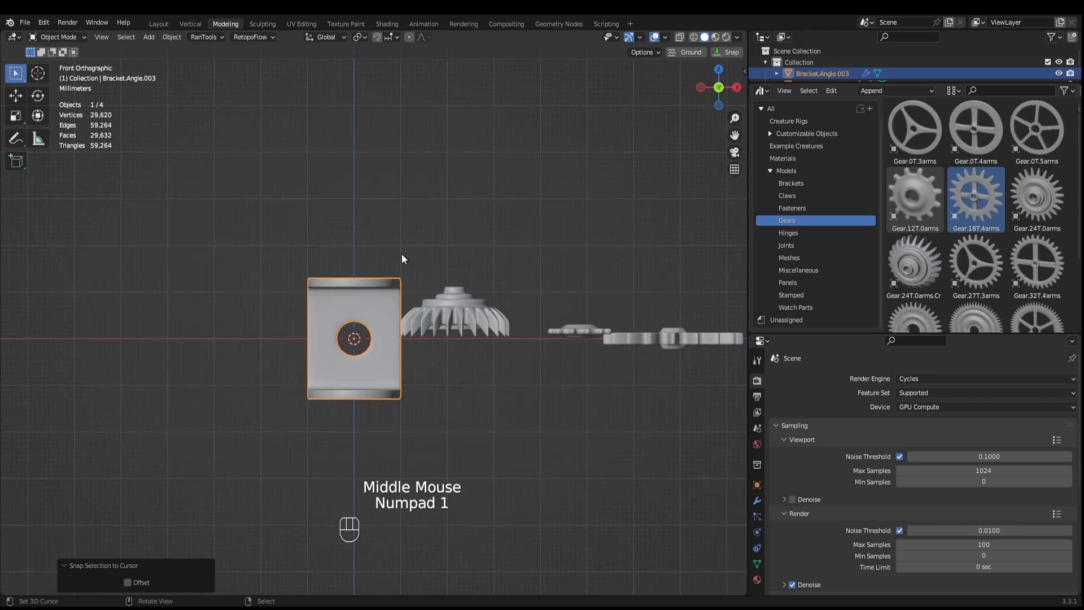
key(r)
key(x)
key(KP_9)
key(KP_0)
key(KP_Enter)
key(g)
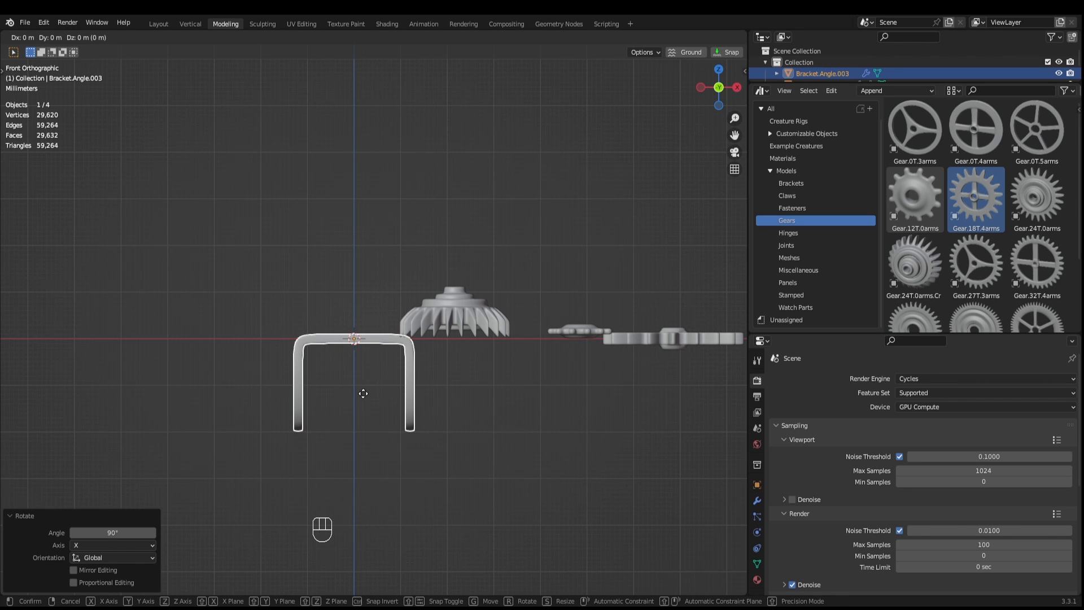
key(z)
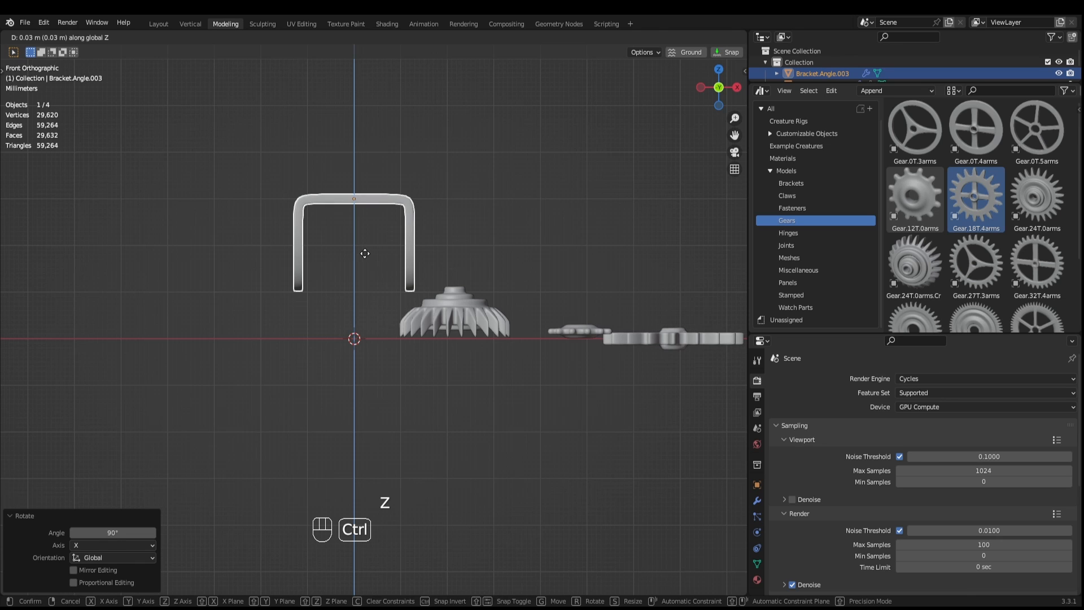
ctrl+click(365, 253)
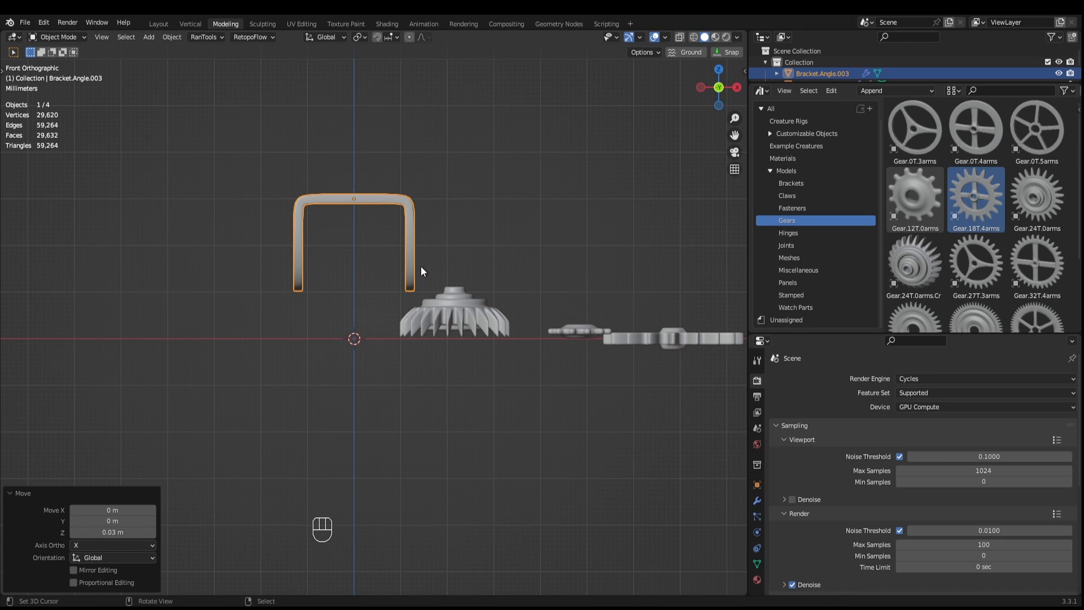
Apply the bracket's rotation and set its Mirror modifier to the X axis only.
key(ctrl+a)
click(412, 279)
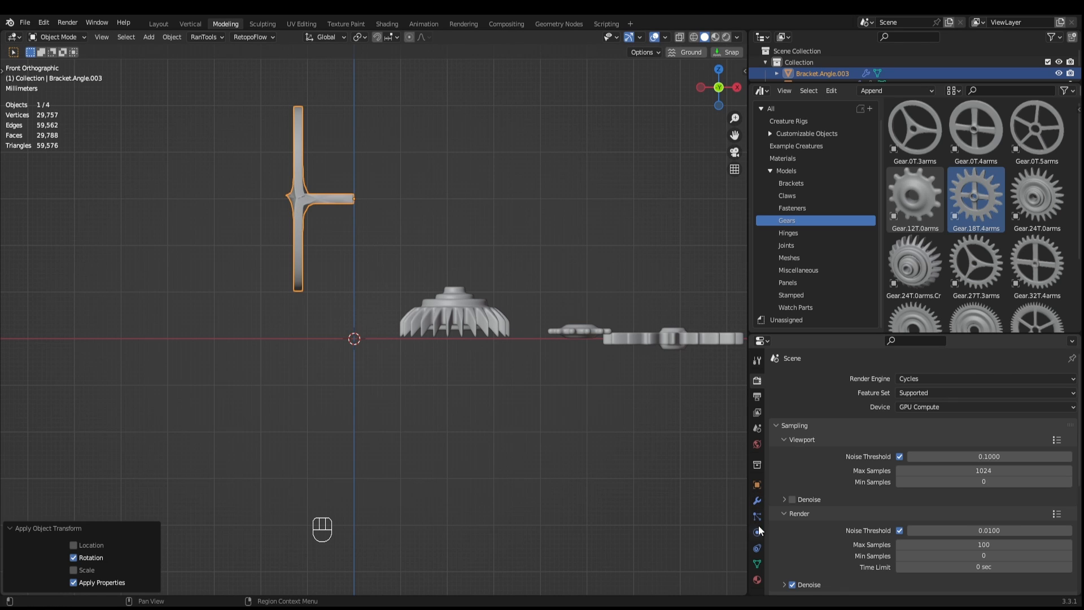
click(757, 501)
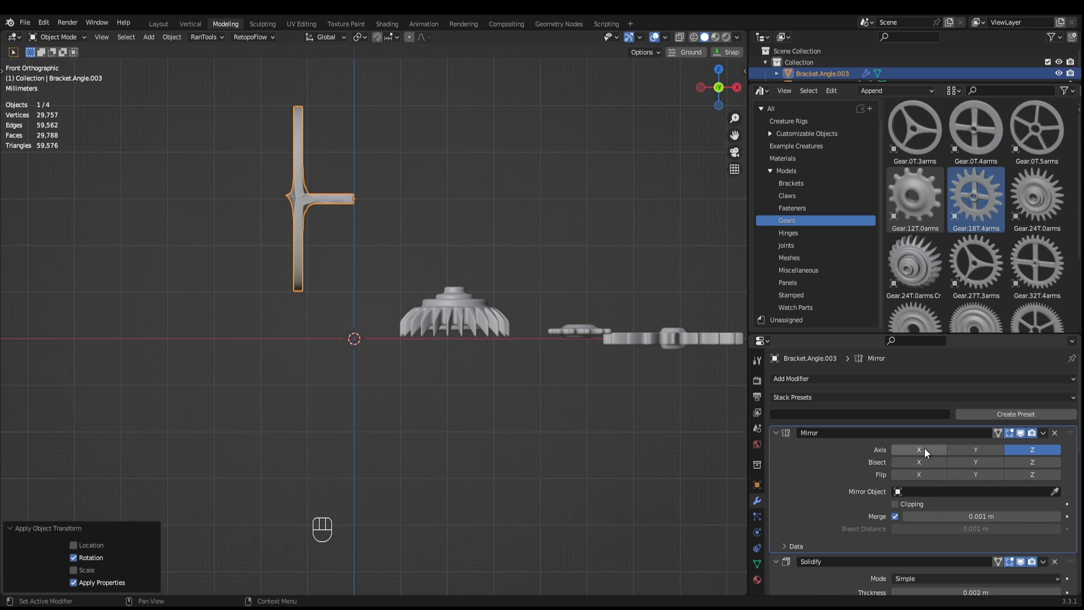
click(907, 448)
click(1033, 449)
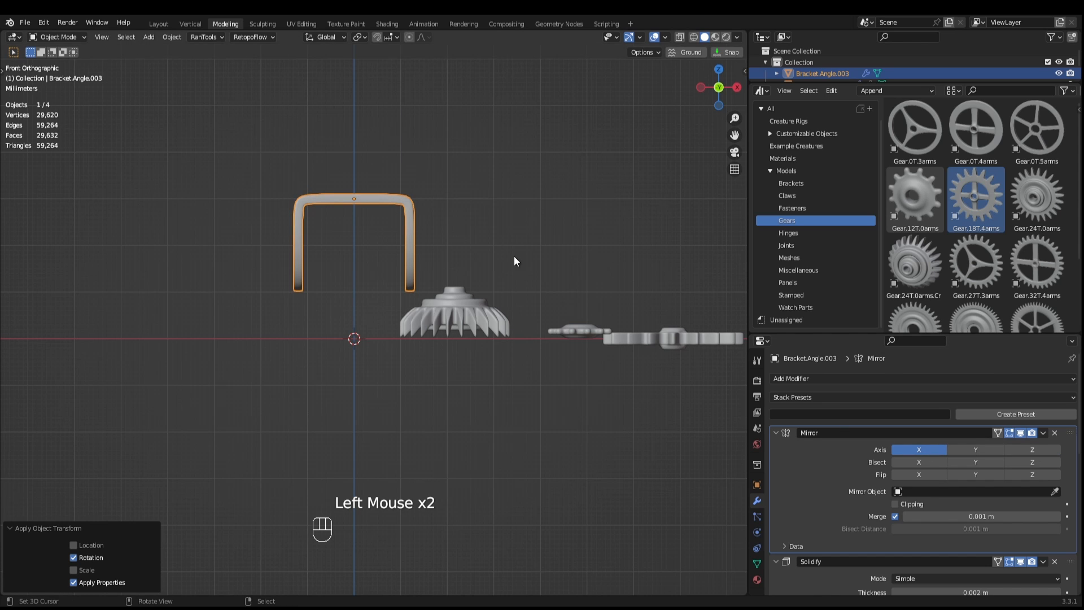
Snap the crown gear to the 3D cursor and rotate it 90° about the Y axis.
key(KP_1)
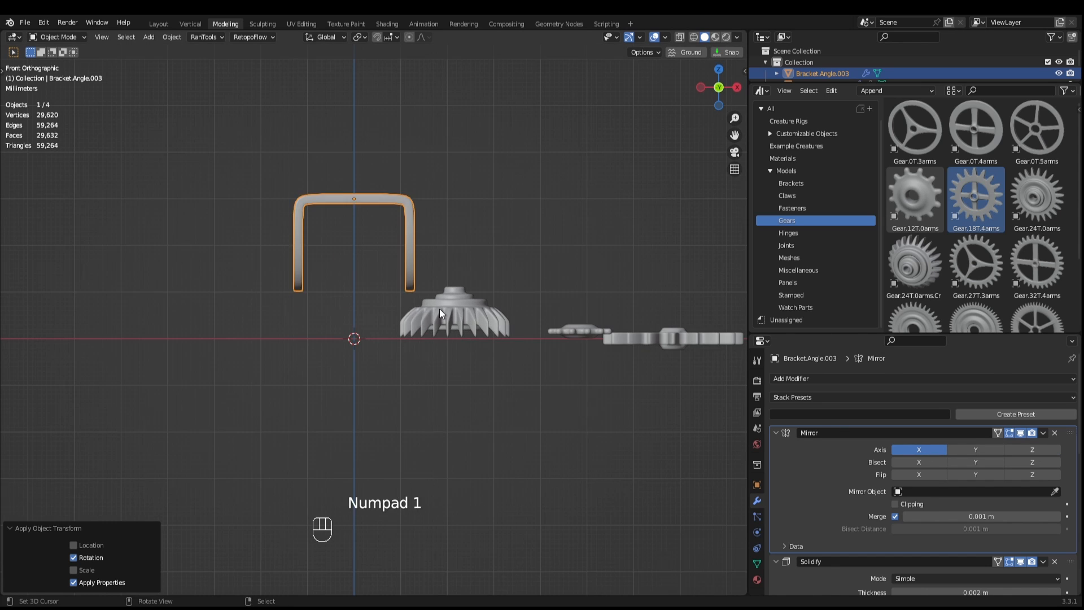
right_click(442, 308)
key(shift+s)
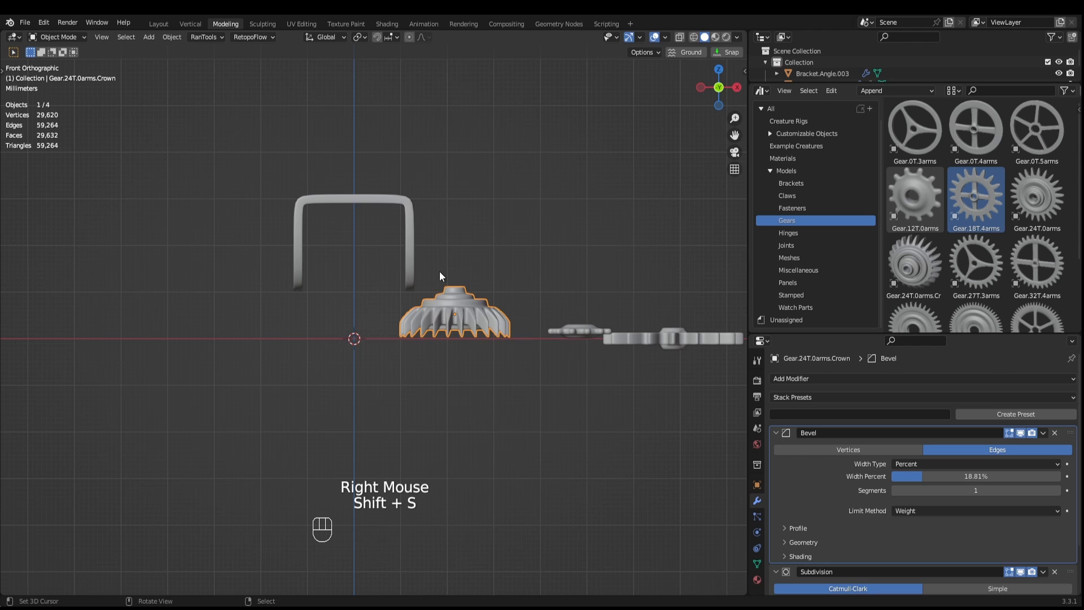
key(shift+s)
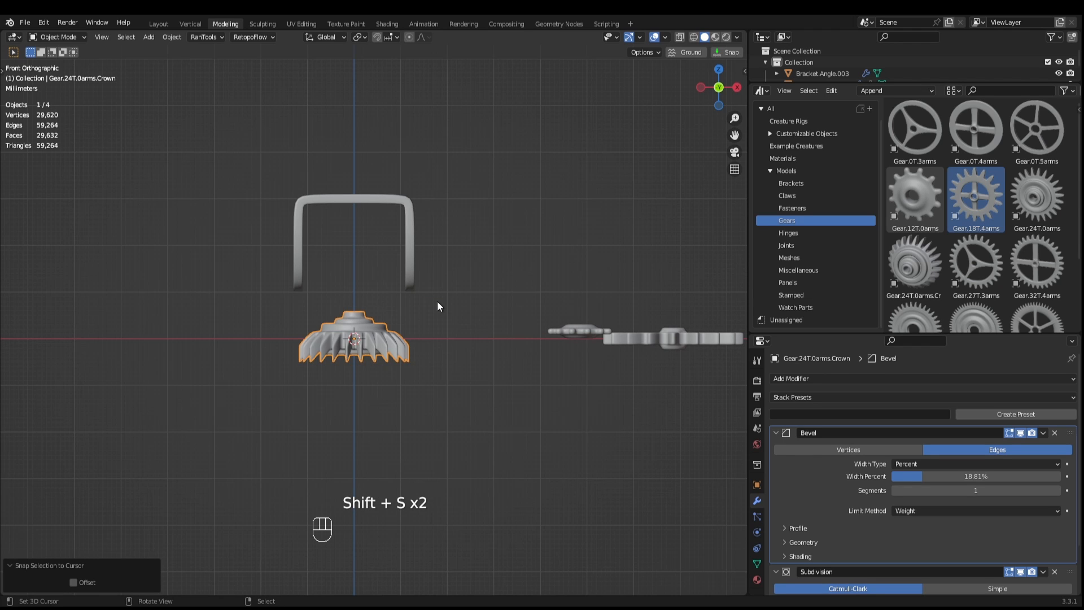
key(r)
key(y)
key(KP_9)
key(KP_0)
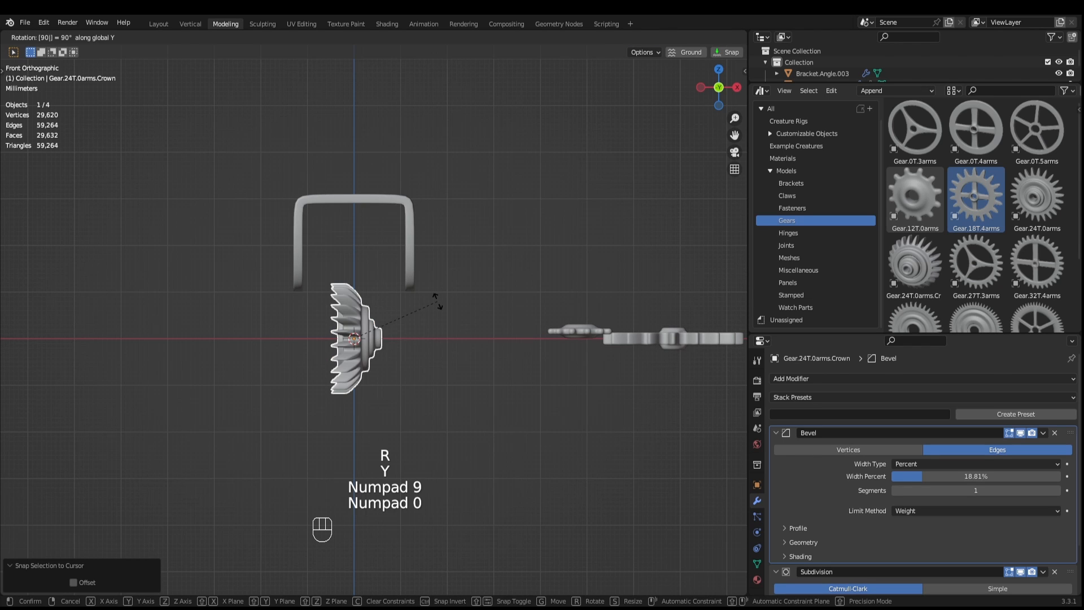
click(407, 284)
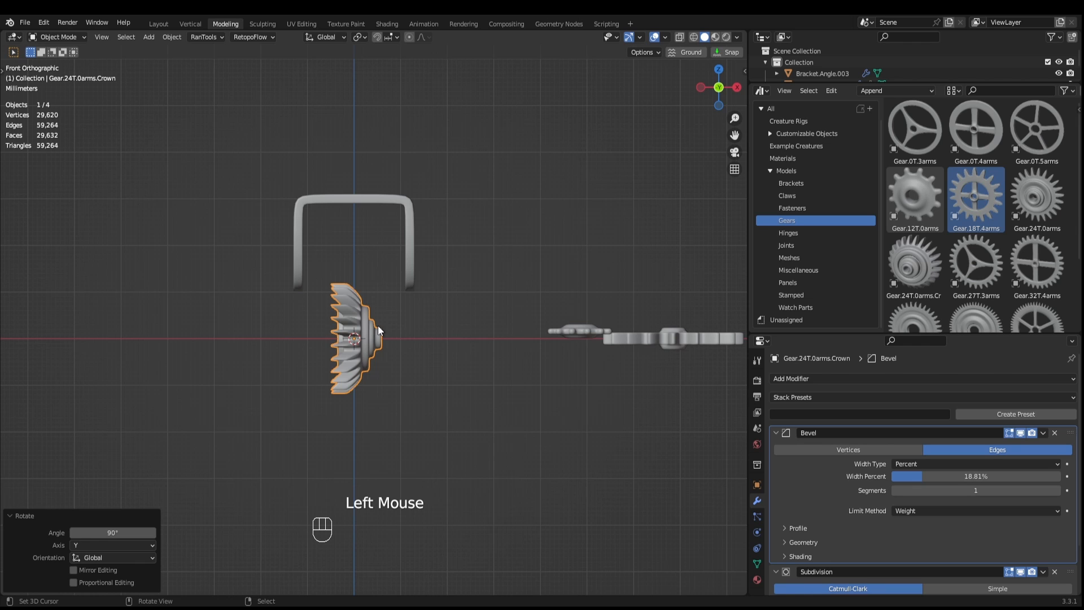
Move the crown gear 0.02 m up along Z and 0.007 m along X, against the bracket's arm.
key(KP_3)
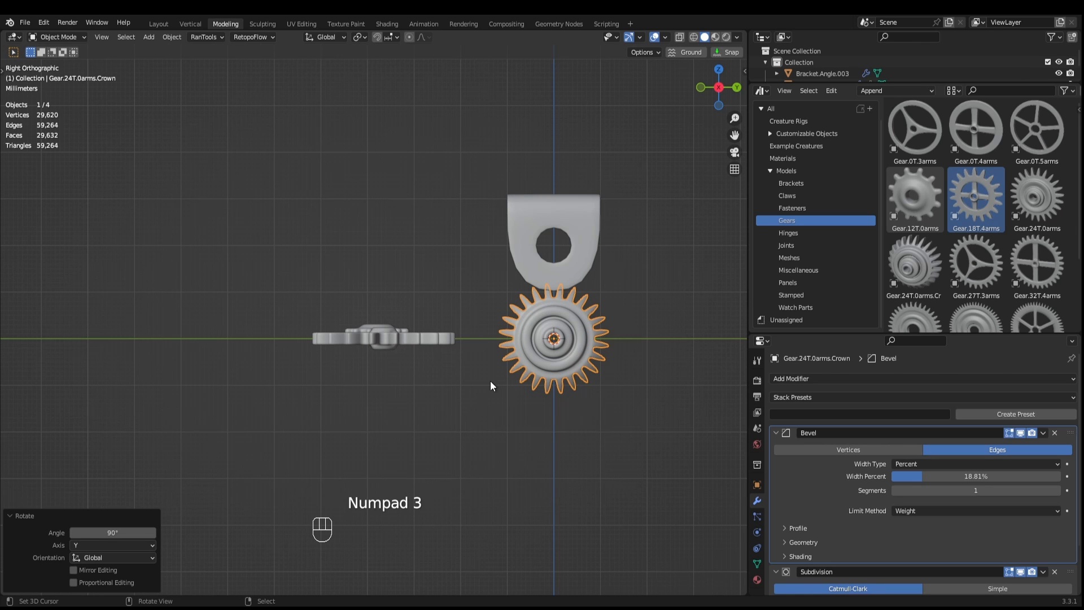
key(g)
key(z)
ctrl+click(506, 315)
key(KP_1)
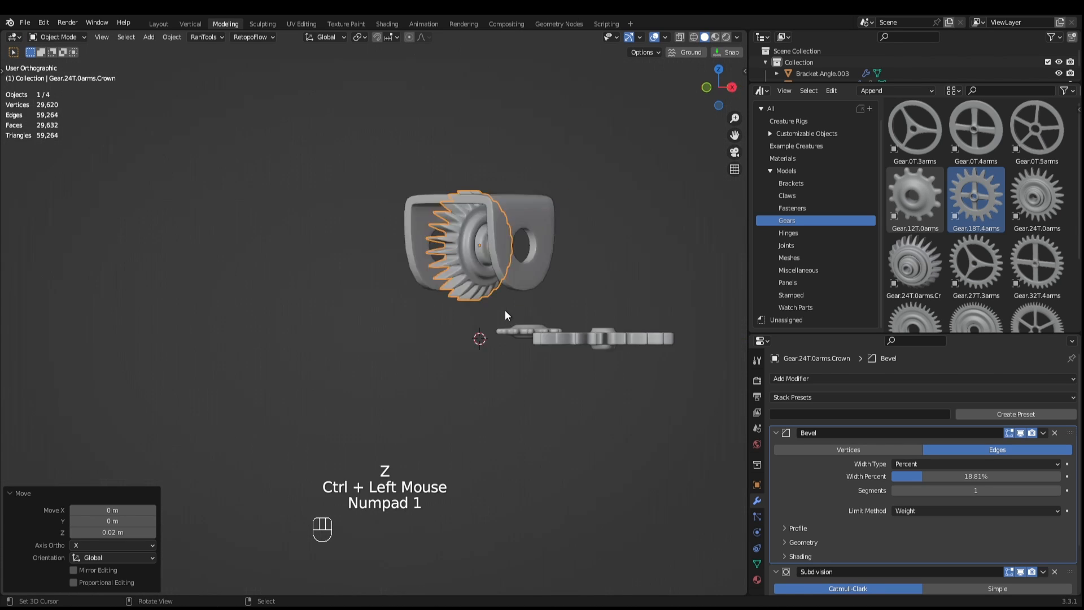
shift+middle_drag(484, 303, 487, 345)
shift+scroll(489, 382, up, 2)
scroll(489, 382, up, 1)
key(g)
key(x)
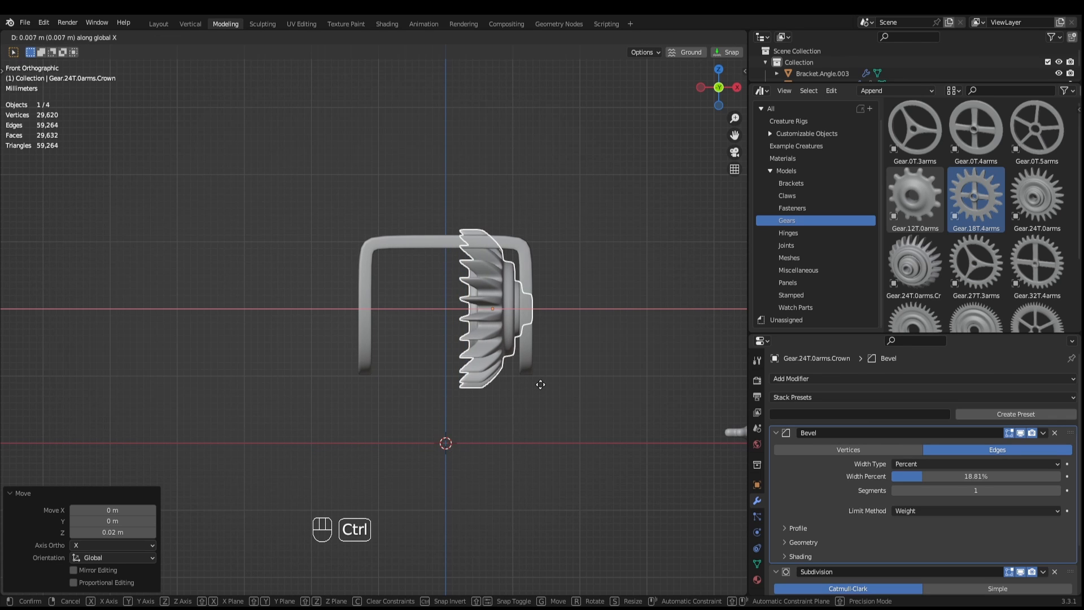
ctrl+click(540, 386)
Add a Mirror modifier on X to the crown gear with Bracket.Angle.003 as mirror object and Merge disabled.
click(804, 378)
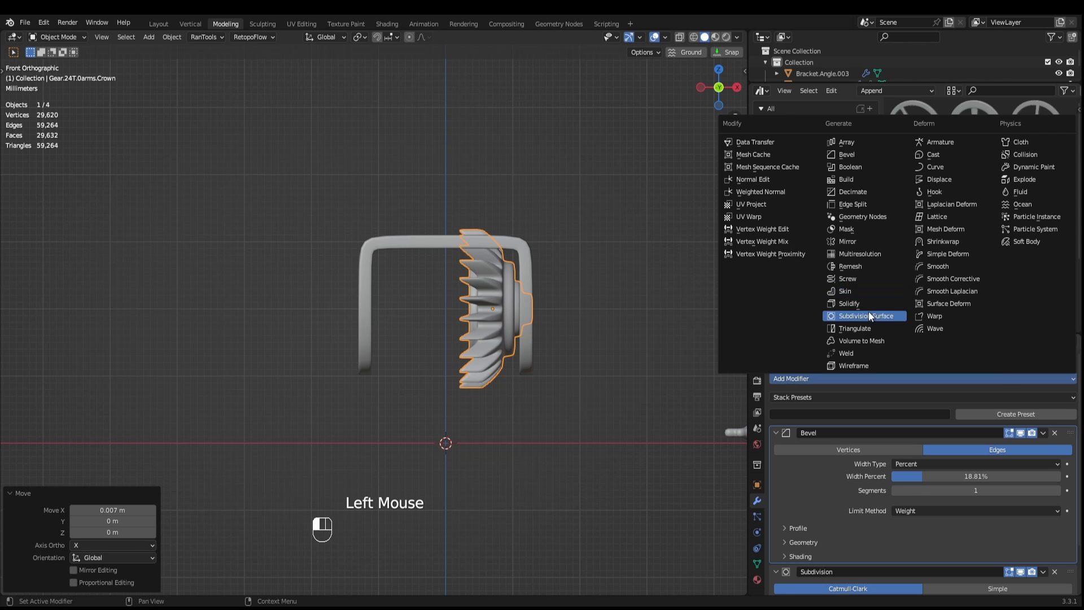
scroll(1046, 526, down, 9)
click(1051, 531)
click(428, 242)
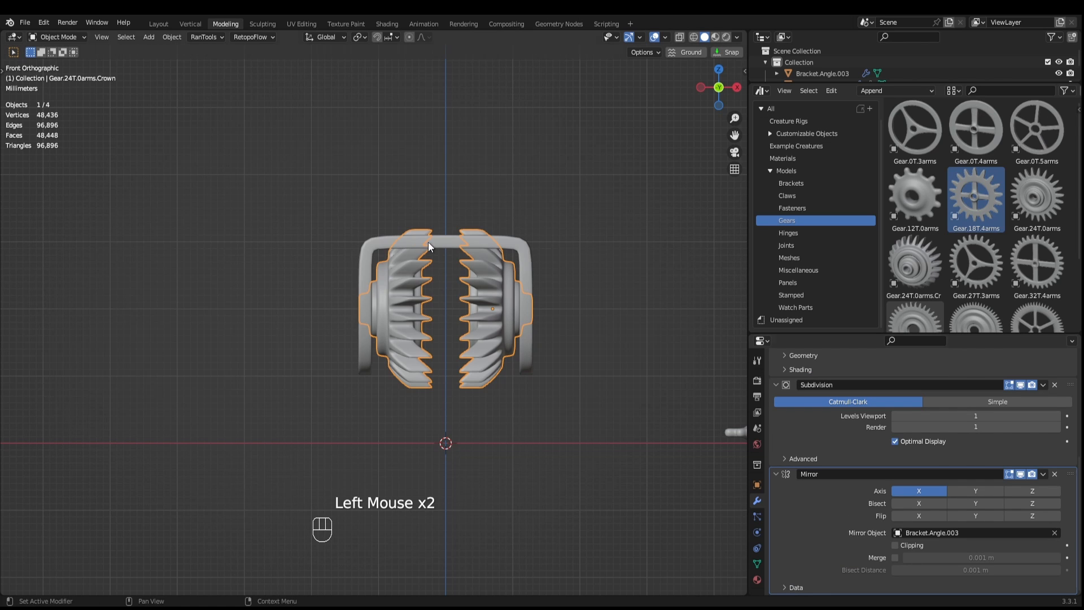
middle_drag(497, 320, 493, 374)
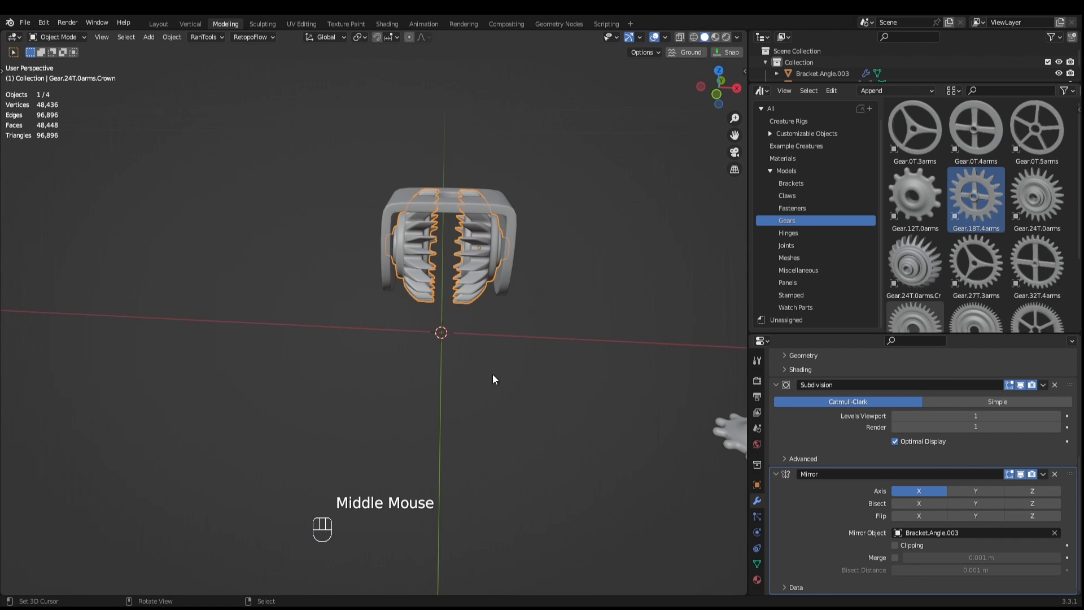
Raise the upper part of the bracket's mesh 0.004 m along Z in Edit Mode to clear the gears.
key(KP_1)
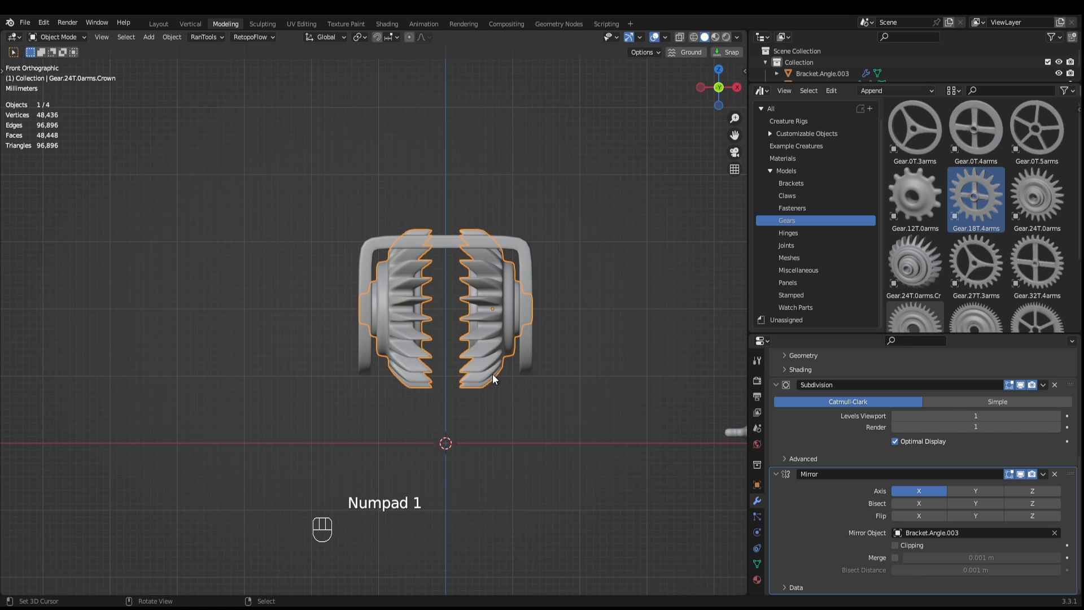
scroll(510, 350, up, 1)
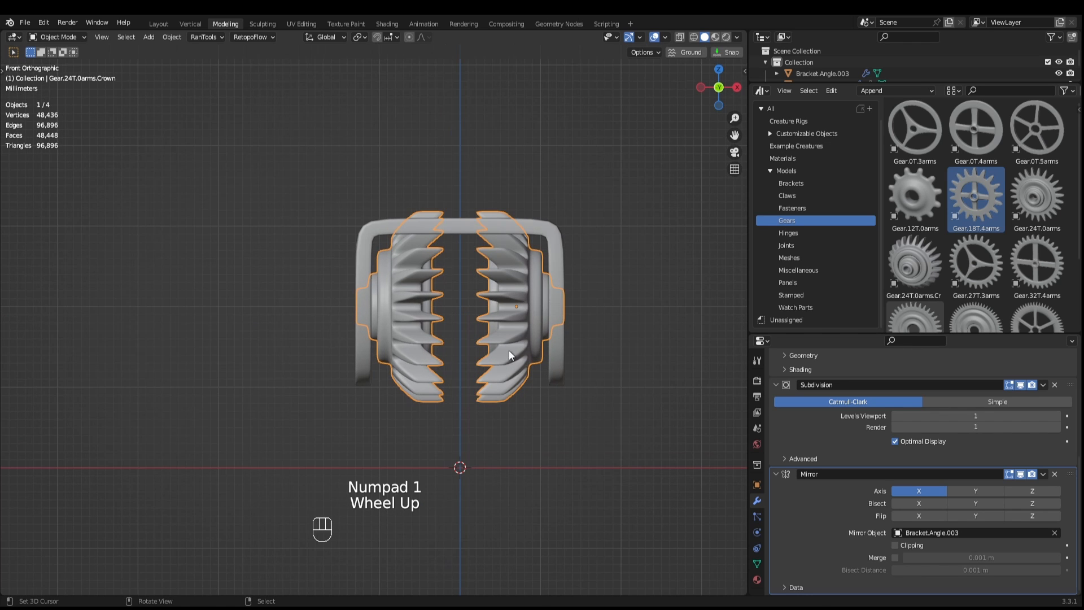
right_click(550, 232)
key(Tab)
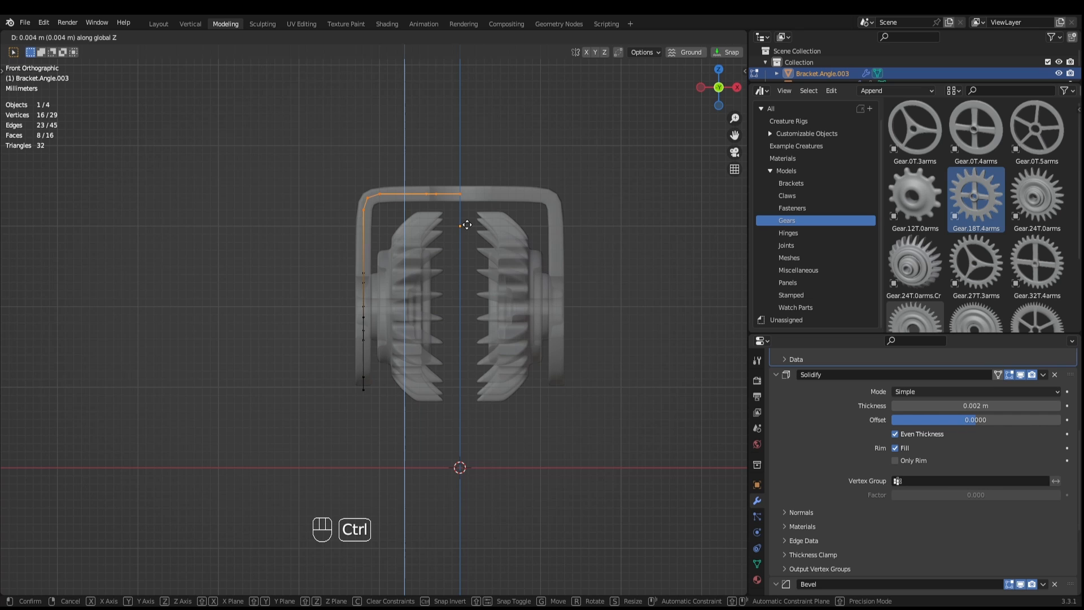
ctrl+click(467, 225)
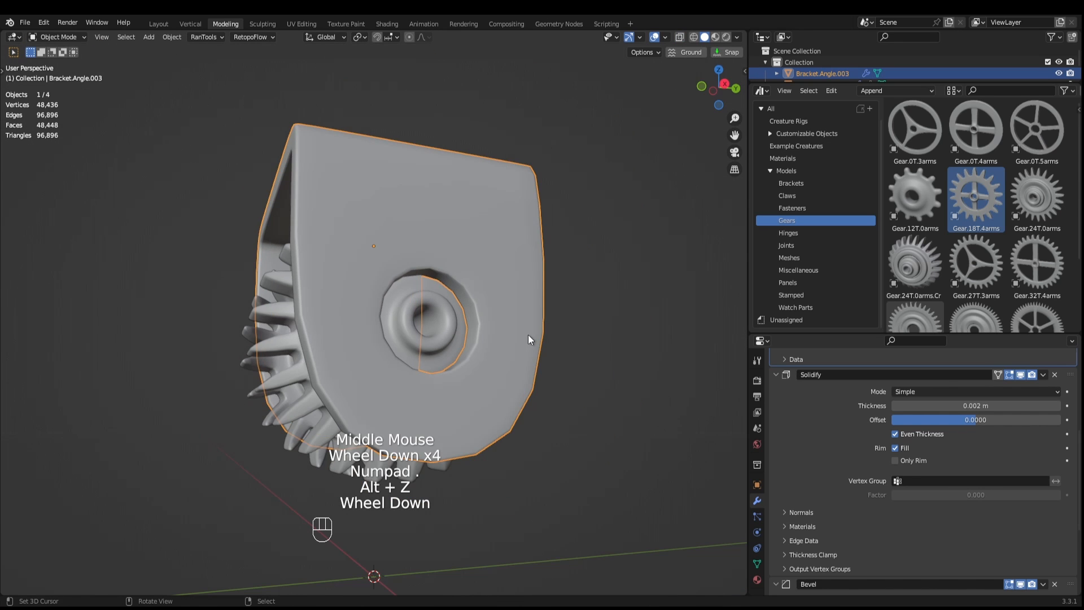
middle_drag(528, 334, 448, 384)
key(KP_3)
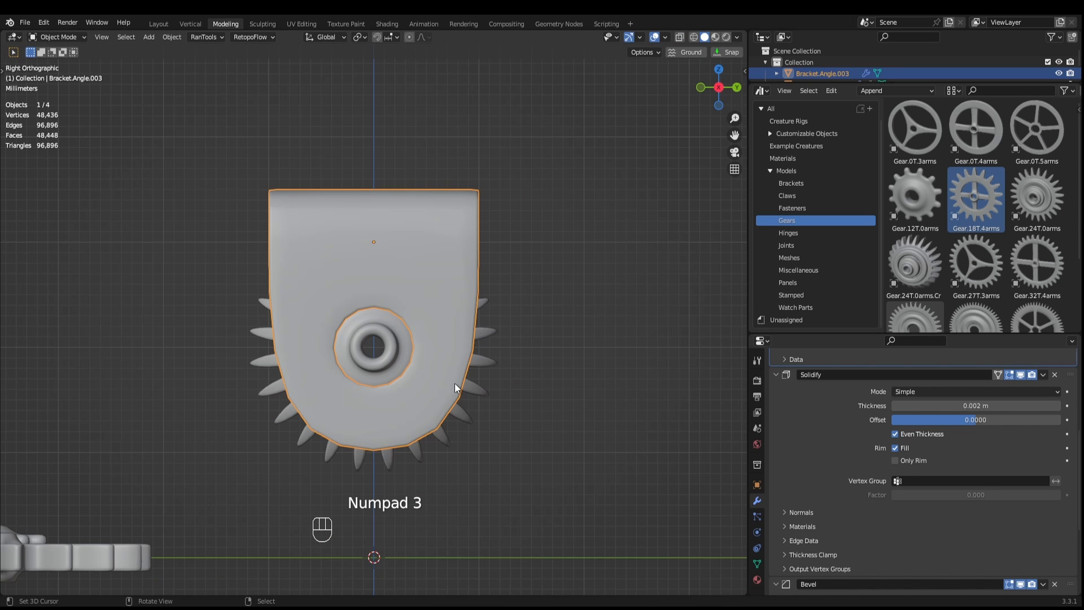
middle_drag(365, 467, 476, 471)
Scale the mirrored crown gear by 1.08, save the file and apply the gear's scale.
key(KP_1)
right_click(446, 443)
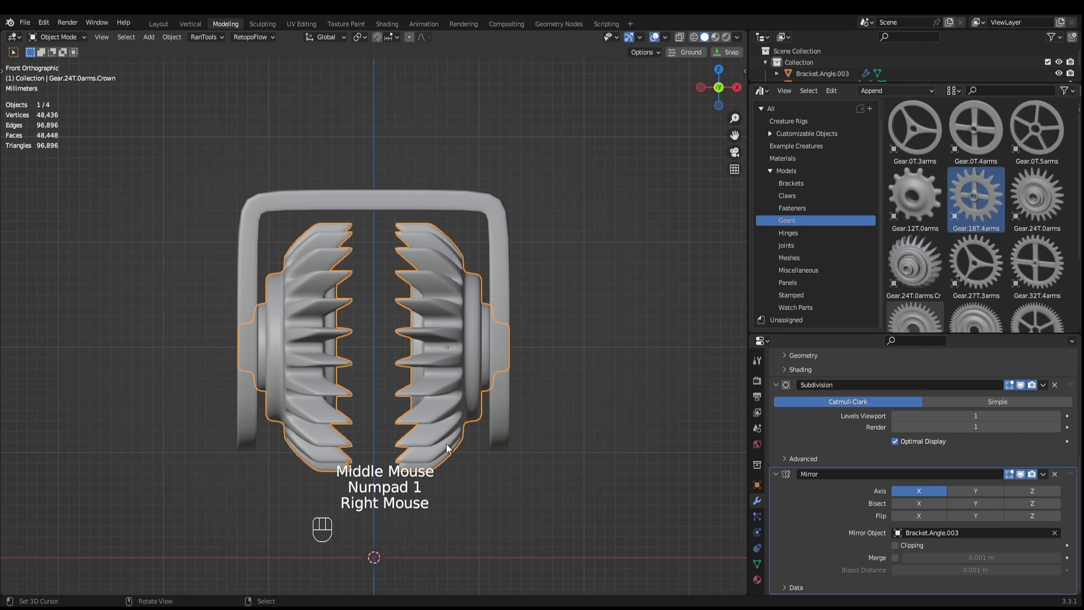
key(s)
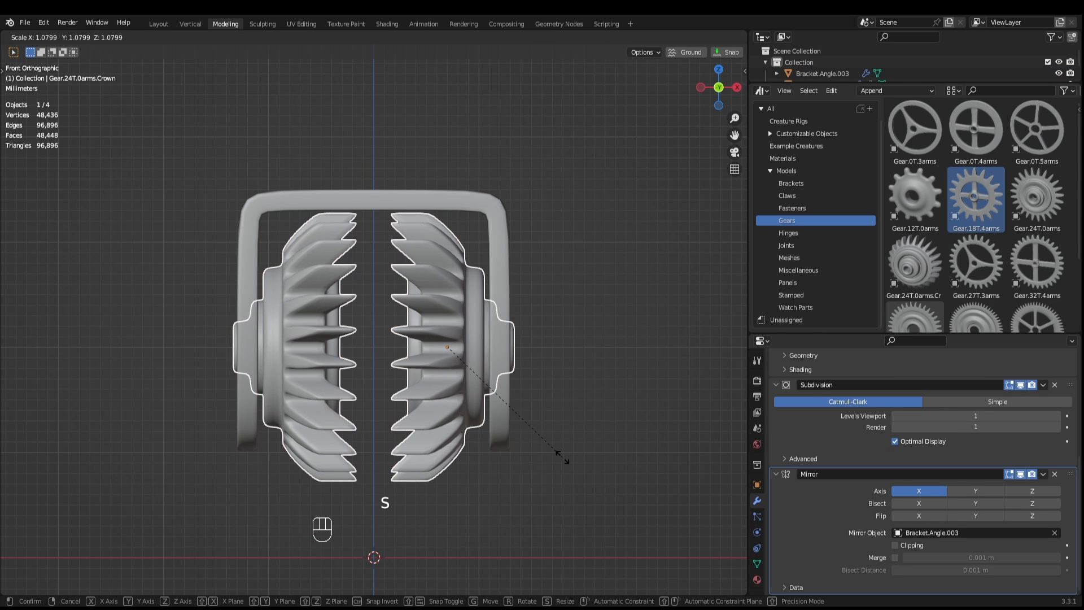
click(563, 458)
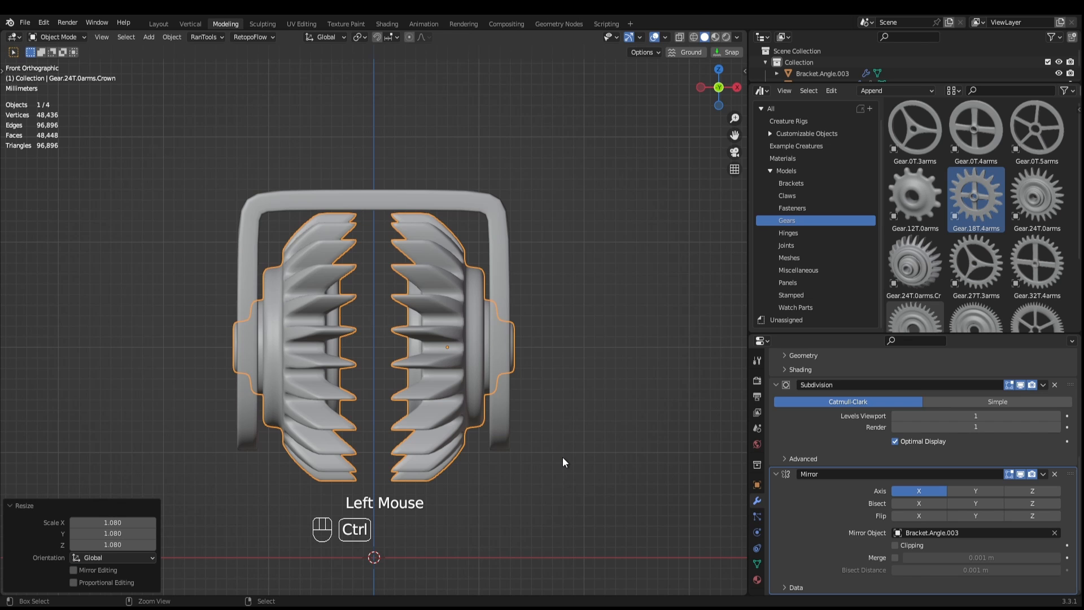
key(ctrl+s)
key(ctrl+a)
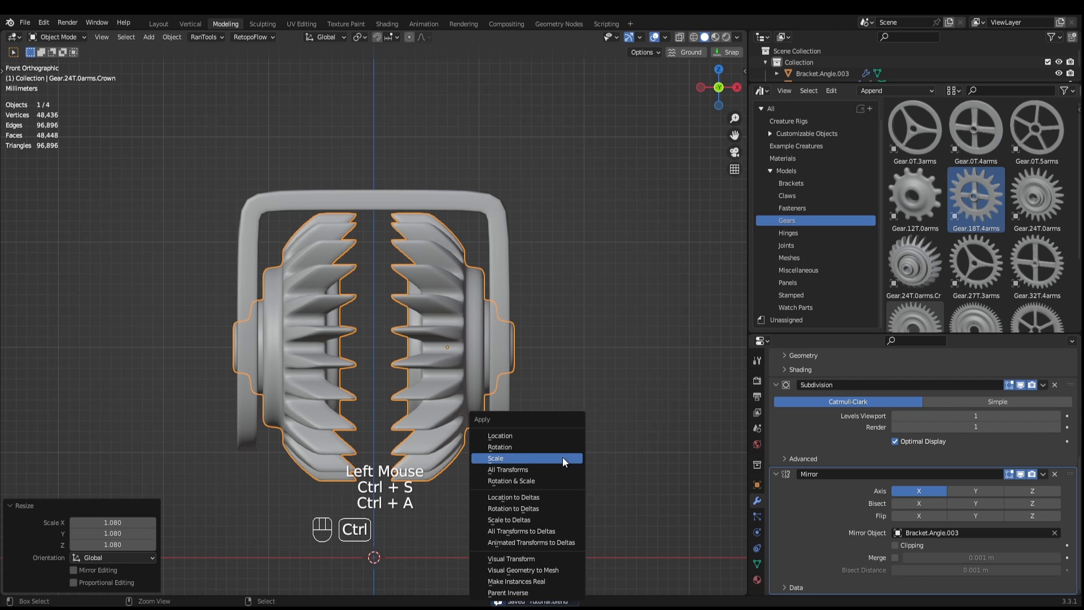
click(563, 457)
Snap the 18-tooth gear lying beside the assembly to the 3D cursor.
middle_drag(562, 462, 605, 454)
scroll(570, 418, down, 2)
key(KP_1)
scroll(481, 421, down, 3)
scroll(509, 435, up, 1)
scroll(537, 440, down, 2)
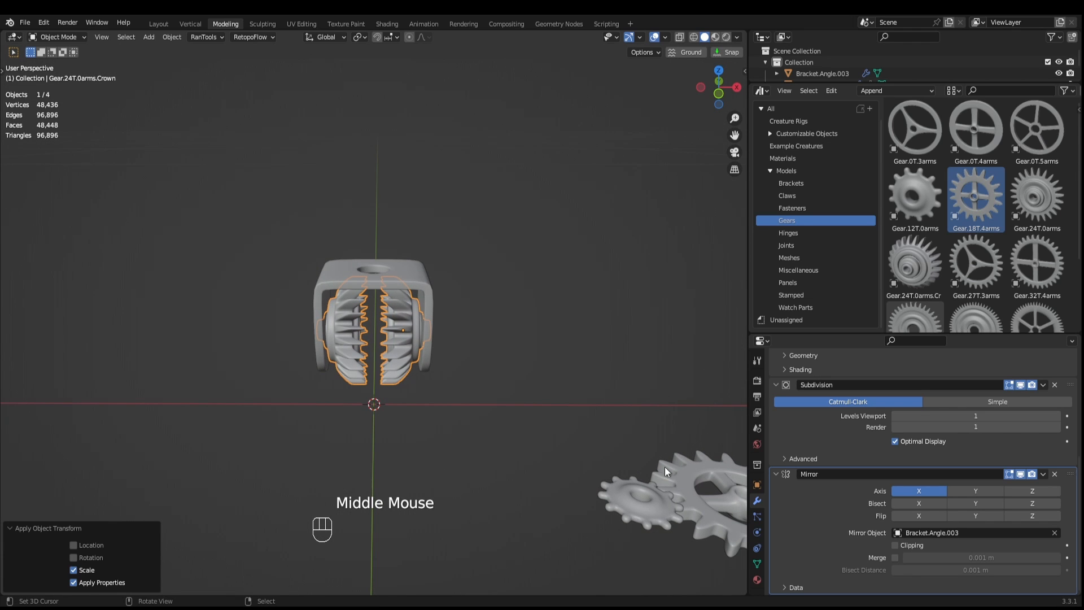
right_click(699, 485)
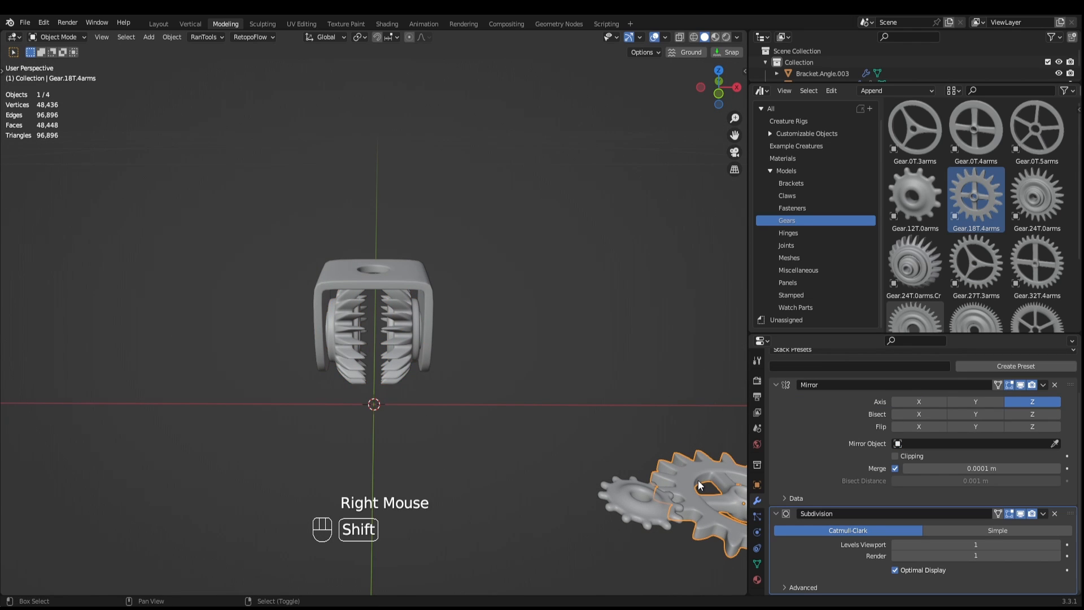
key(shift+s)
key(KP_1)
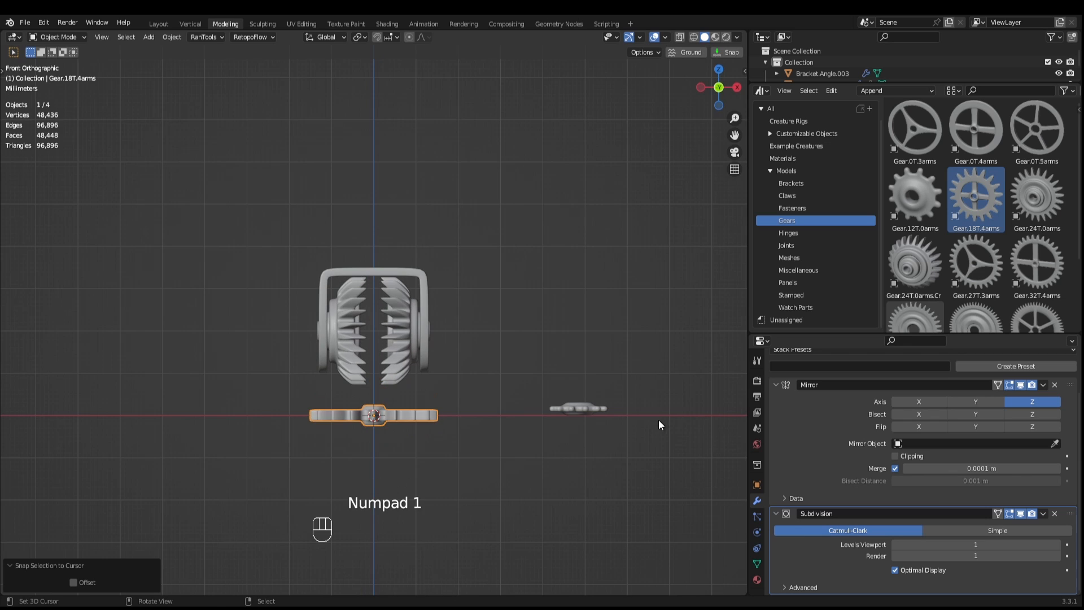
Rotate the 18-tooth gear 90° about Y and move it 0.021 m up along Z, between the crown gears.
key(r)
key(y)
key(KP_9)
key(KP_0)
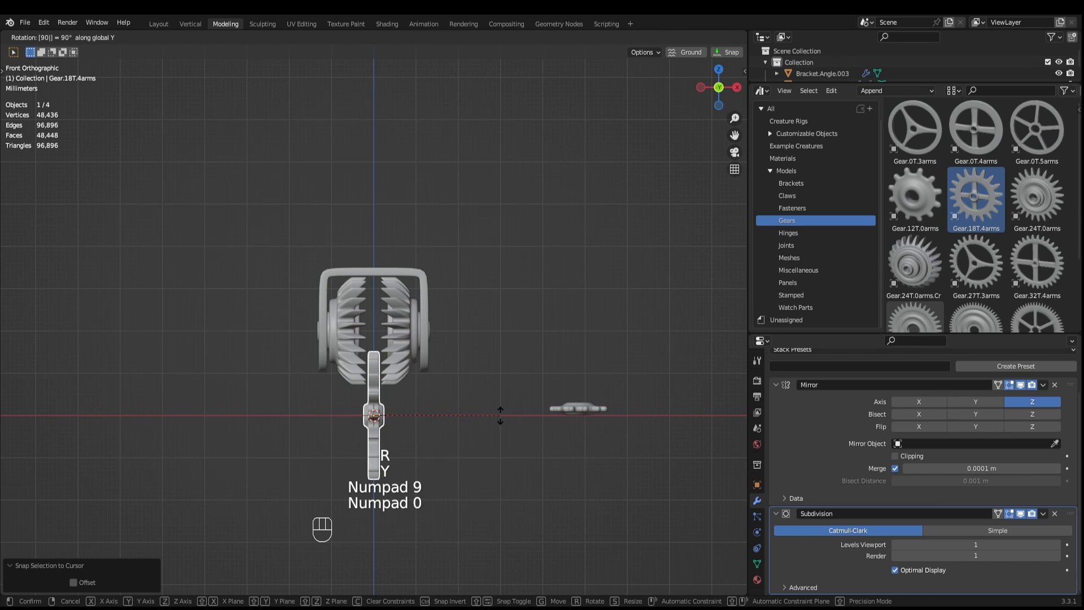
click(458, 420)
key(g)
key(z)
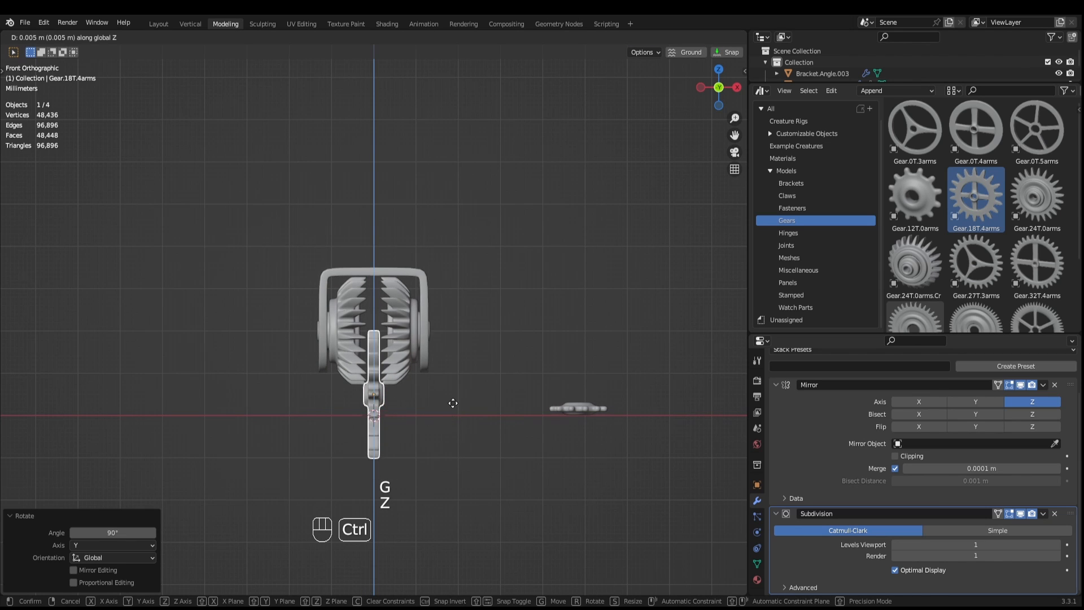
ctrl+click(455, 343)
scroll(459, 404, up, 3)
scroll(460, 399, up, 1)
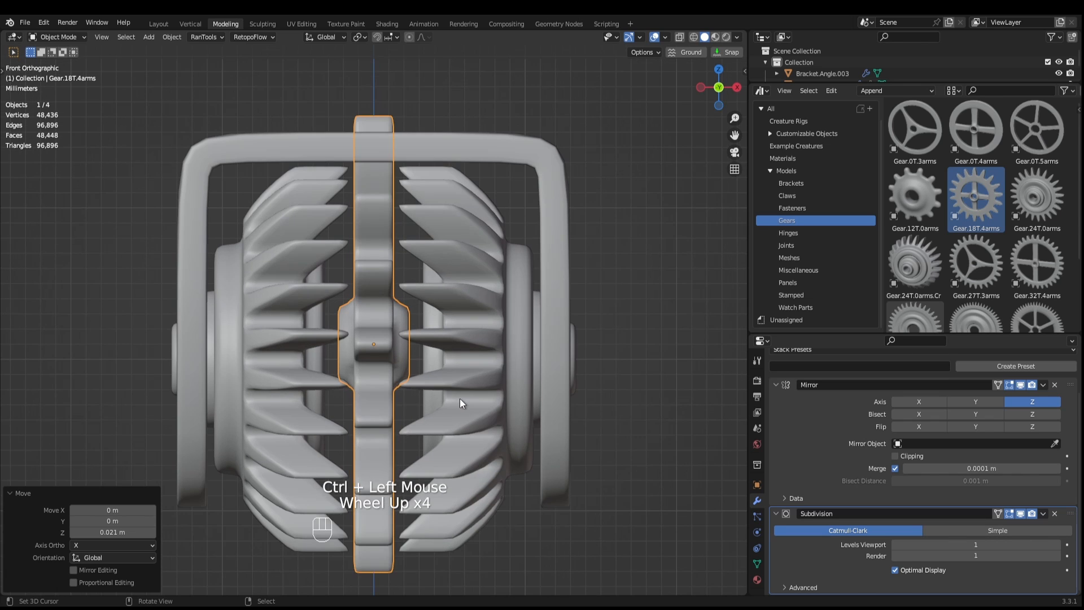
Scale the 18-tooth gear between the crown gears down to about 0.74.
right_click(460, 399)
right_click(372, 375)
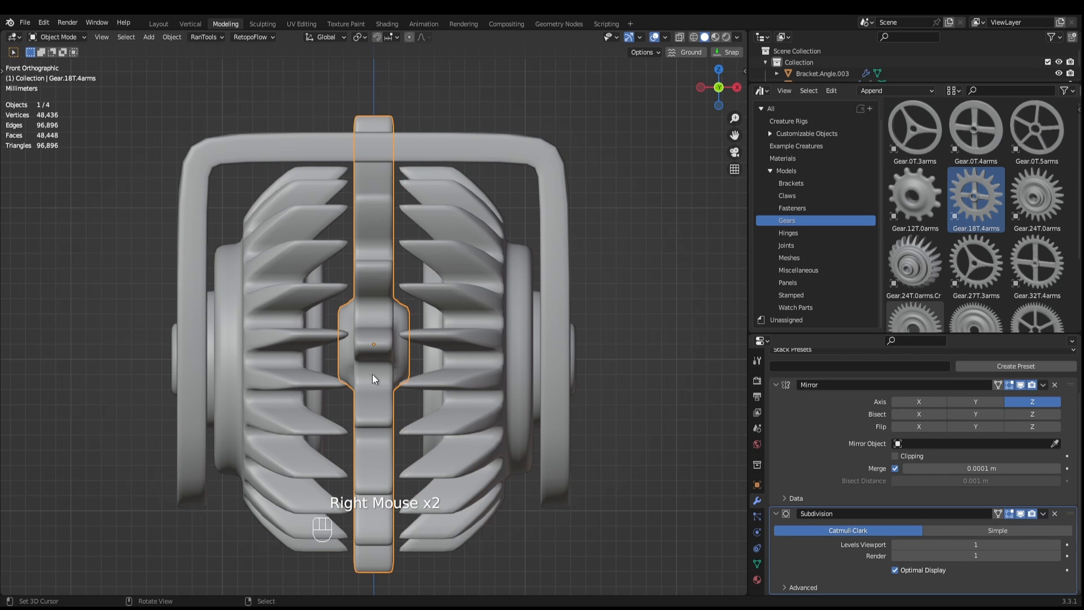
right_click(371, 374)
shift+right_click(374, 361)
scroll(462, 393, down, 3)
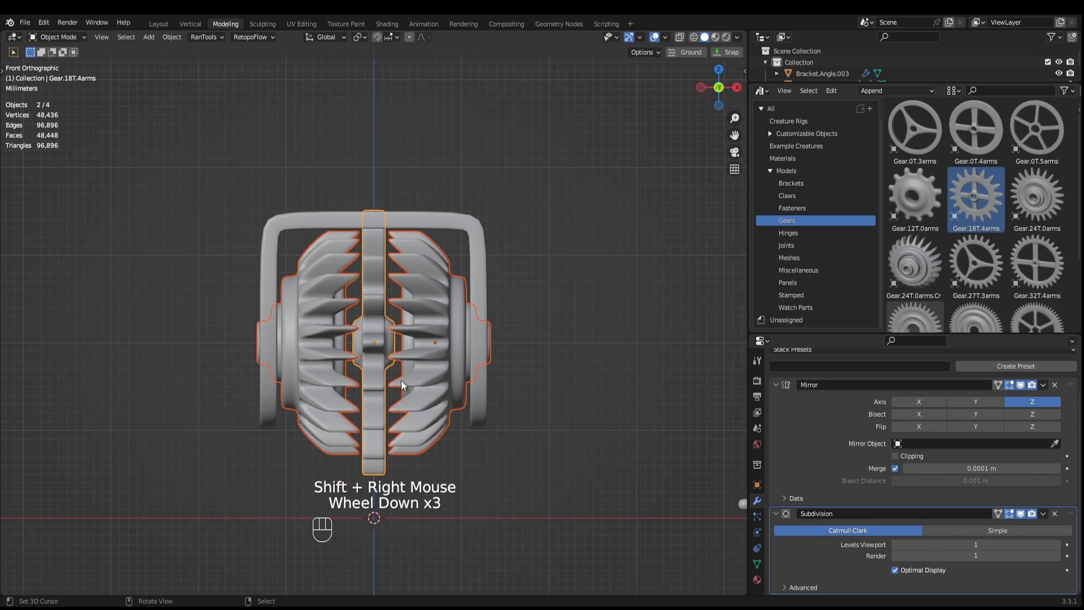
right_click(381, 367)
scroll(381, 367, down, 2)
key(s)
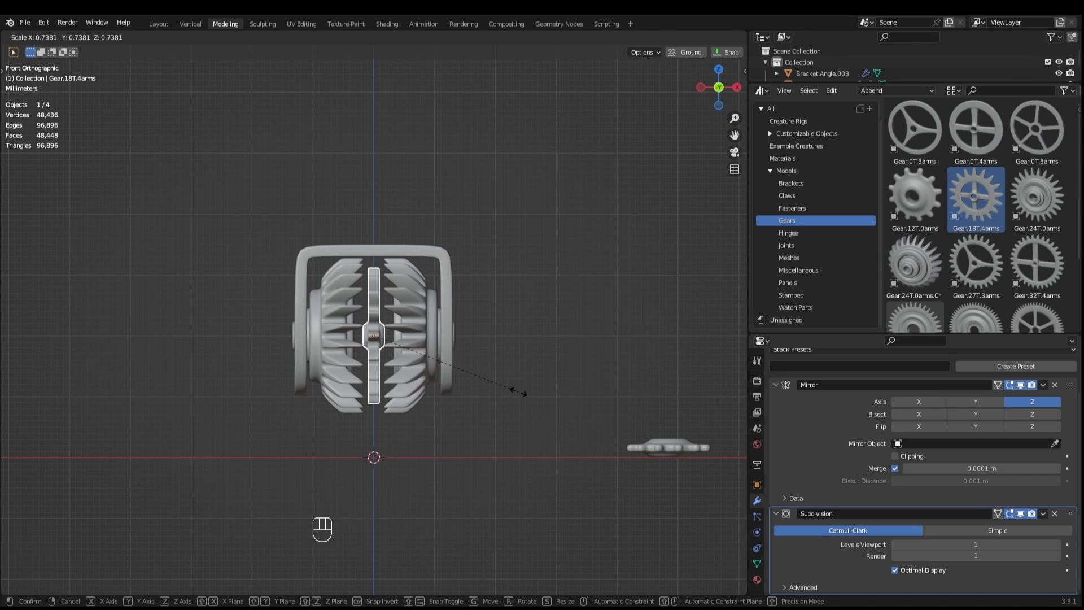
click(519, 392)
Snap the 3D cursor to the 18-tooth gear and place the upright 12-tooth gear 0.0026 m from it along X.
right_click(668, 449)
right_click(379, 341)
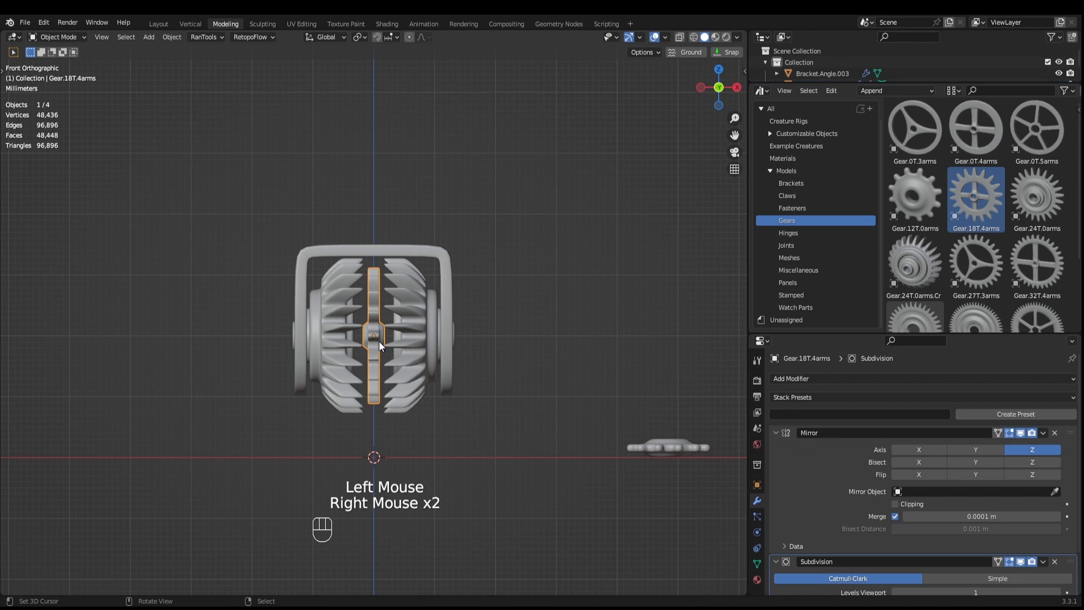
key(shift+s)
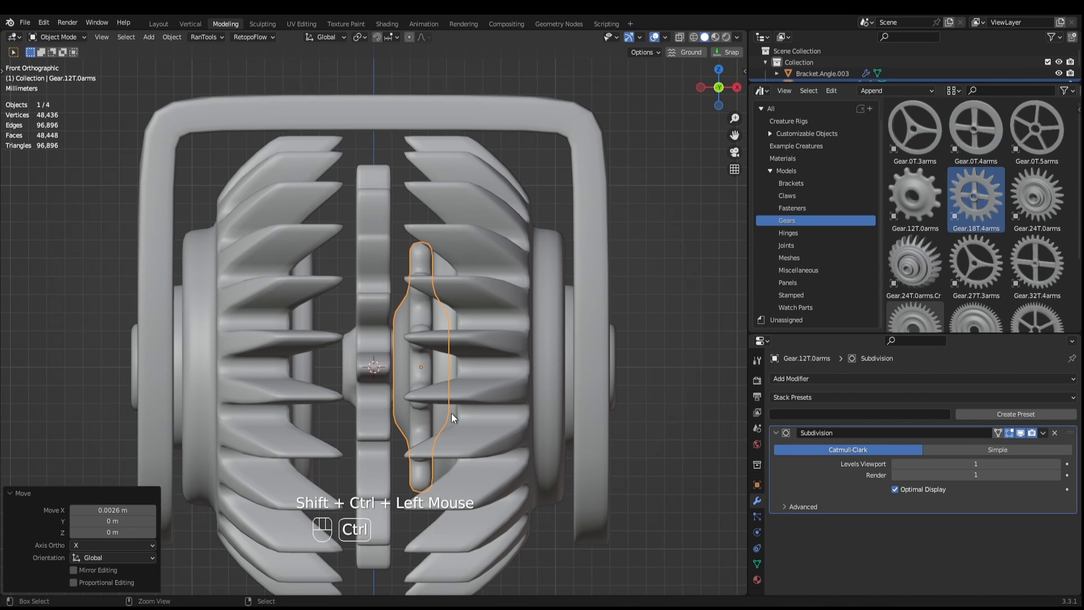
Mirror the 12-tooth gear on X about Gear.18T.4arms with Merge disabled, and move it -0.0007 m along X.
right_click(429, 337)
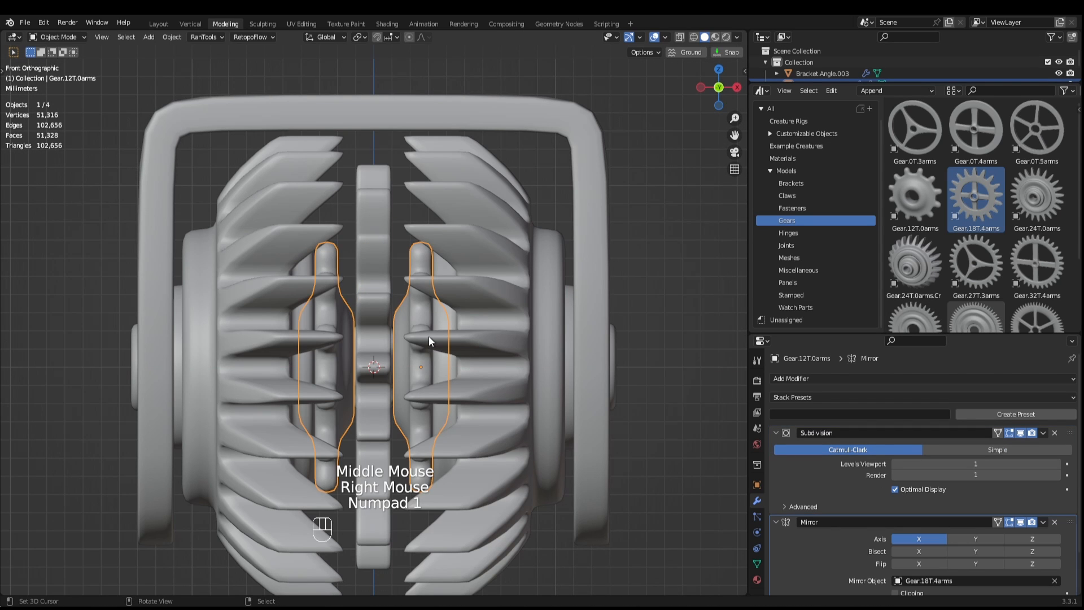
key(h)
key(alt+h)
key(g)
key(x)
ctrl+shift+click(412, 334)
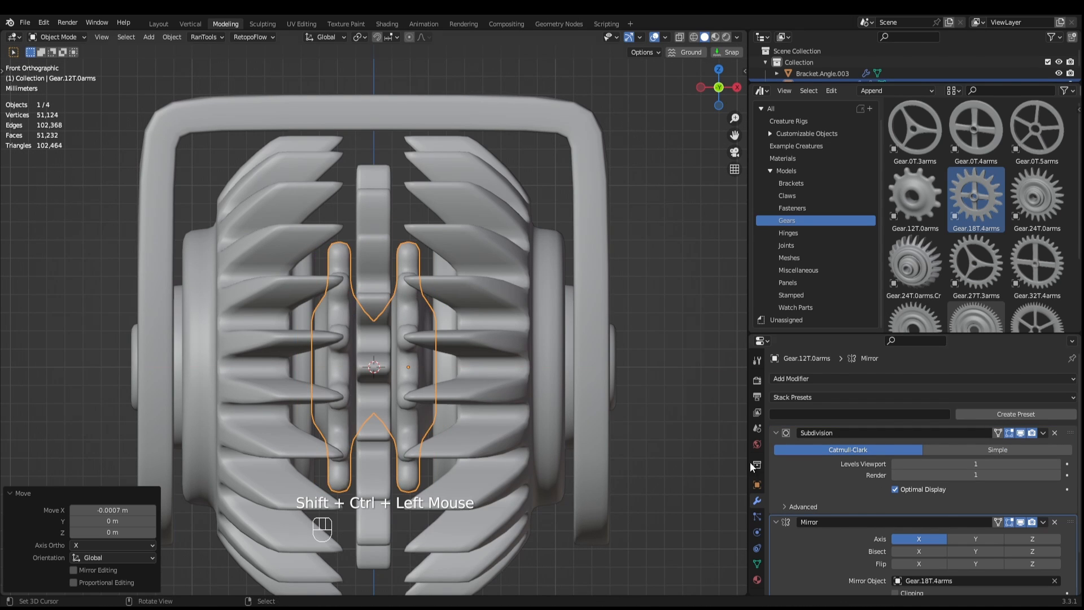
scroll(533, 431, down, 1)
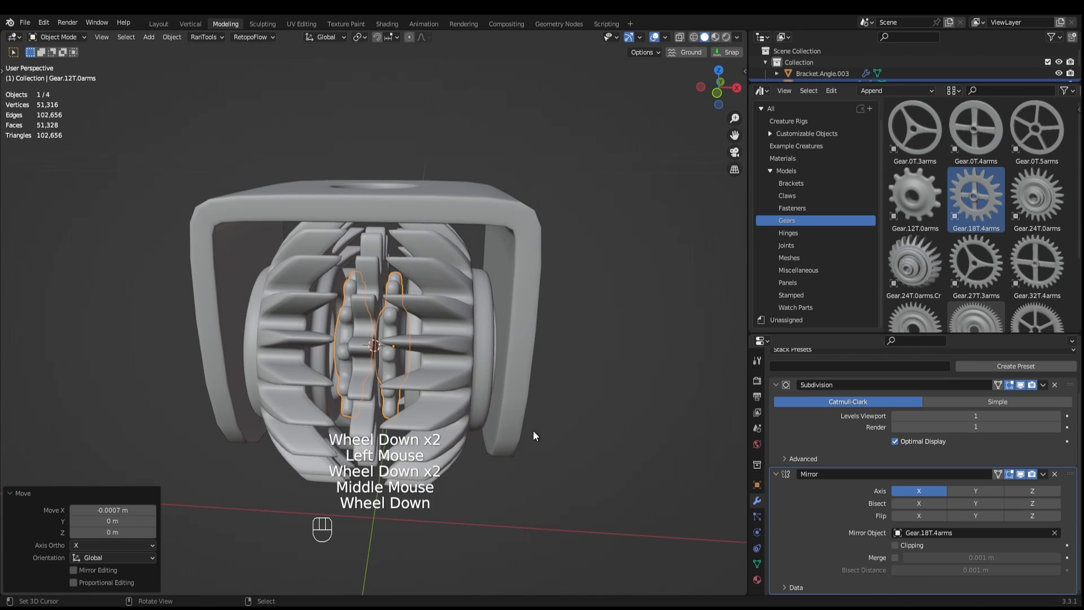
Raise the upper part of the bracket's mesh 0.003 m along Z in Edit Mode.
middle_drag(534, 430, 548, 391)
scroll(548, 391, down, 1)
key(g)
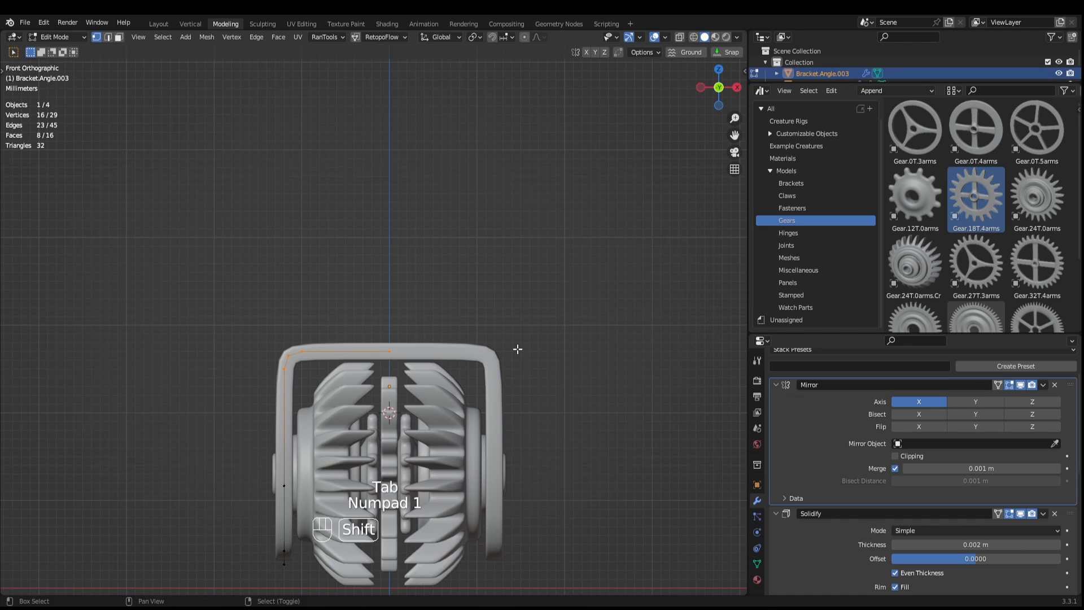
shift+middle_drag(517, 349, 576, 327)
key(g)
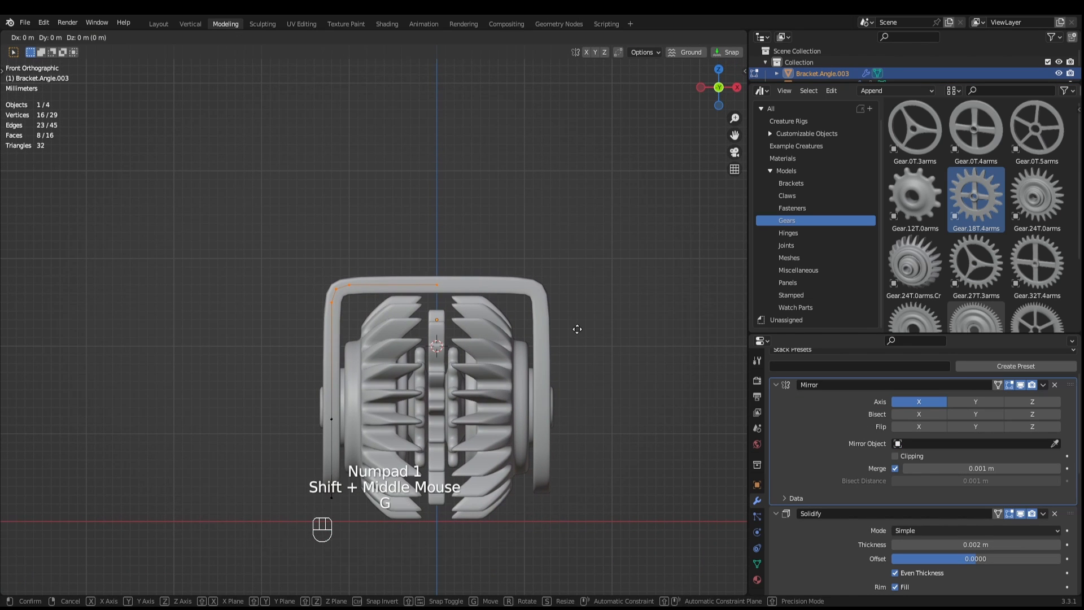
key(z)
ctrl+click(577, 305)
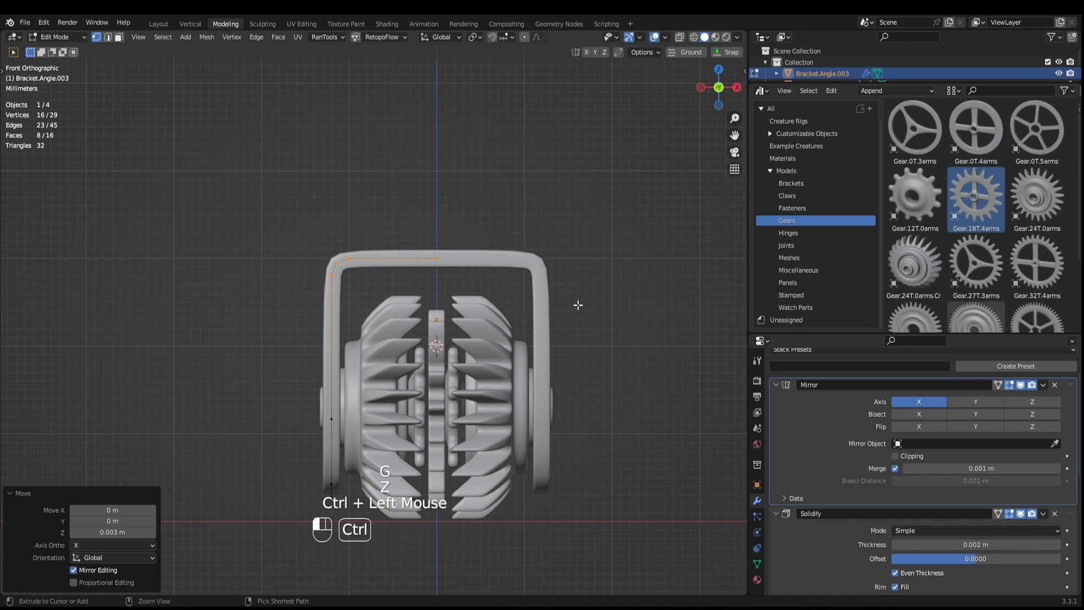
key(Tab)
Add the Head.Hex.External.Screw model from the Fasteners assets to the scene.
middle_drag(487, 309, 509, 303)
scroll(510, 327, down, 2)
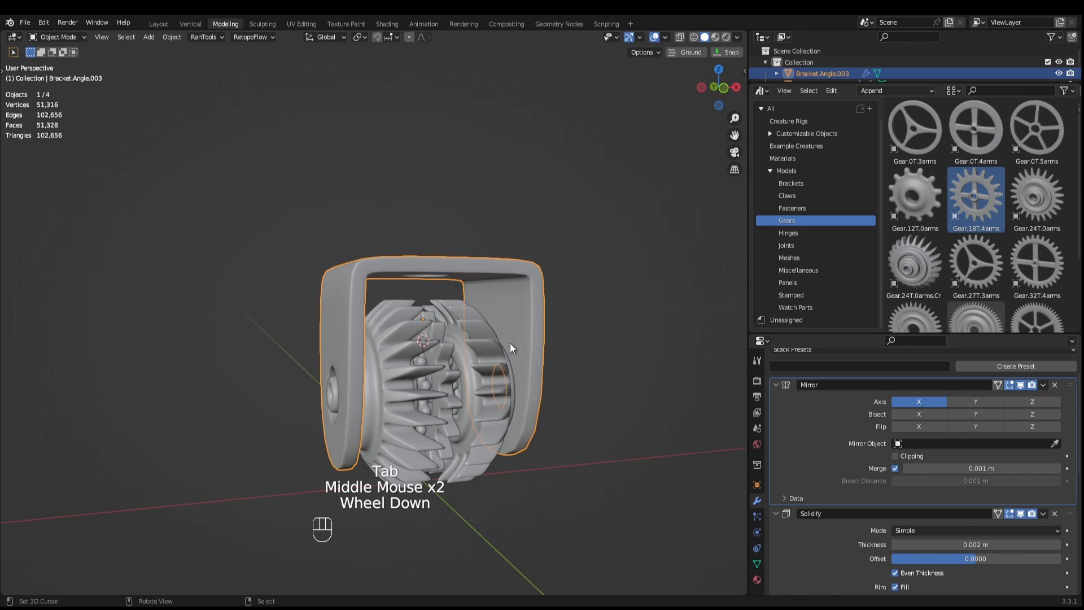
middle_drag(517, 367, 408, 369)
scroll(408, 369, up, 1)
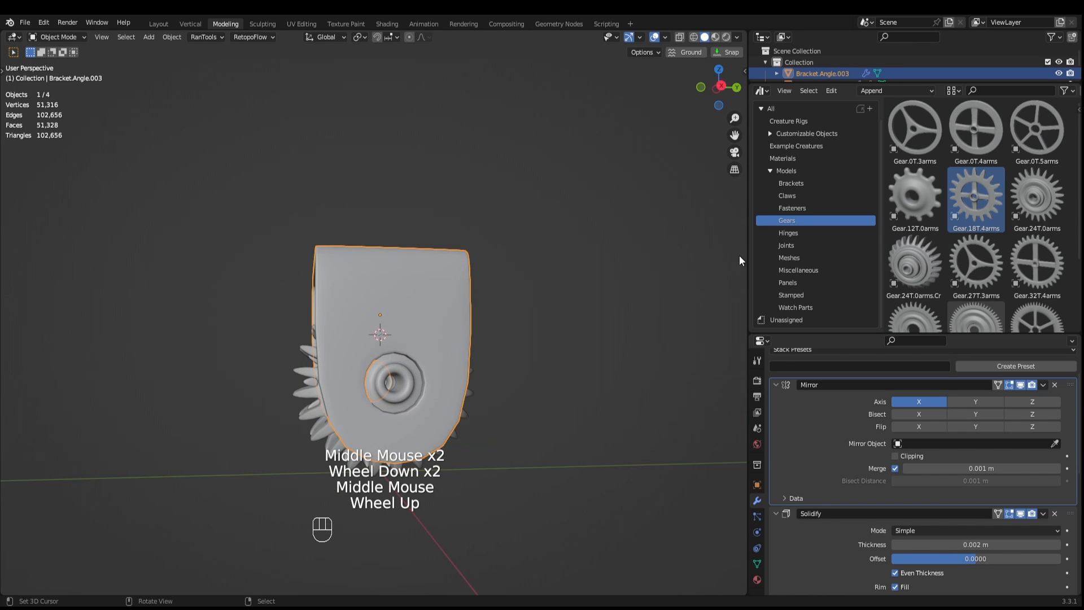
middle_drag(598, 308, 452, 367)
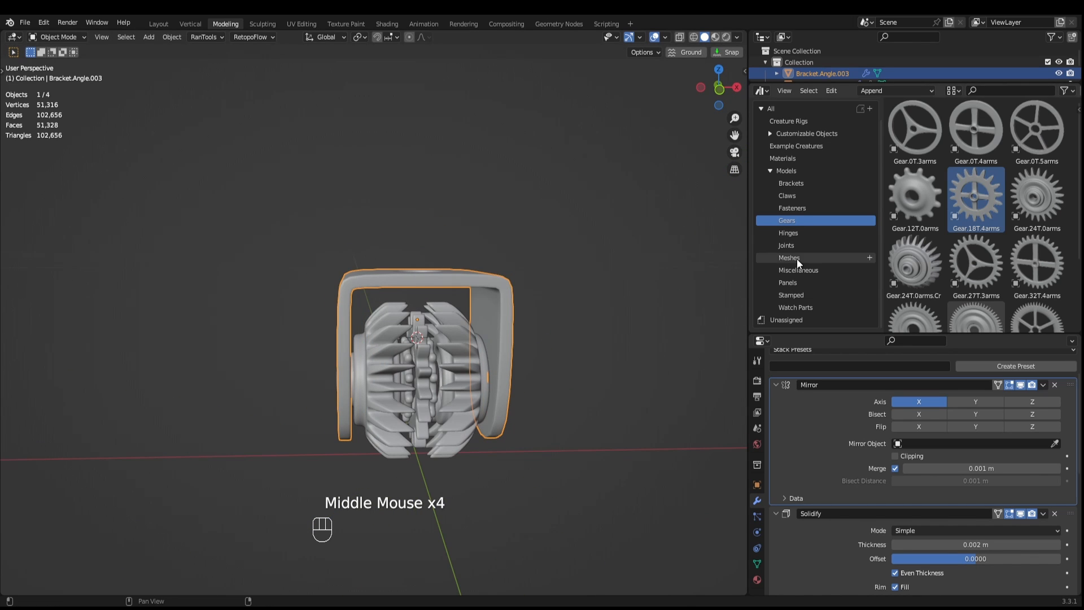
click(802, 208)
scroll(973, 246, down, 2)
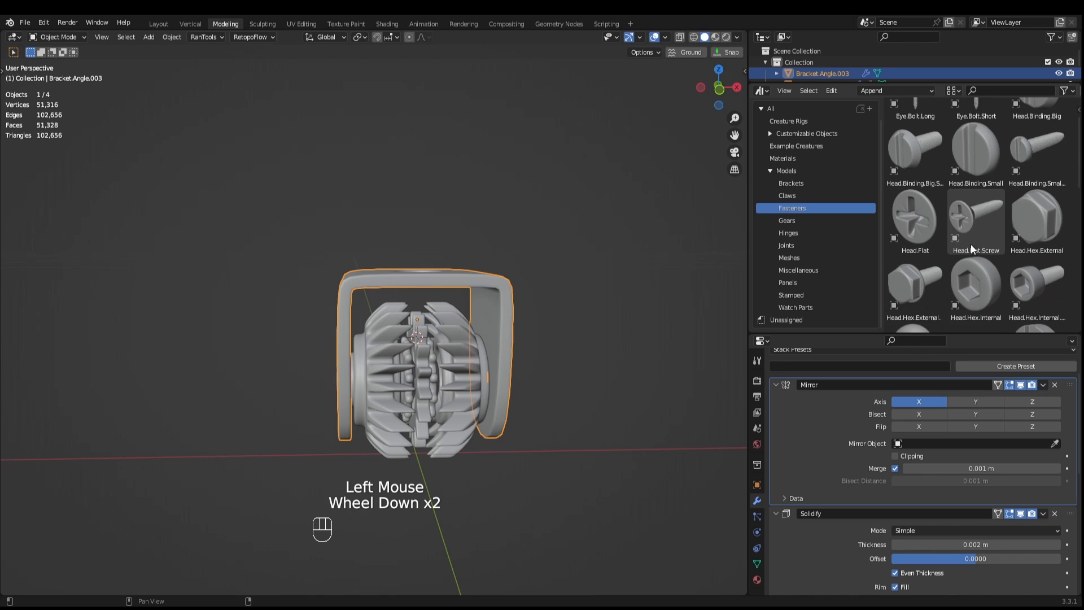
scroll(974, 247, down, 3)
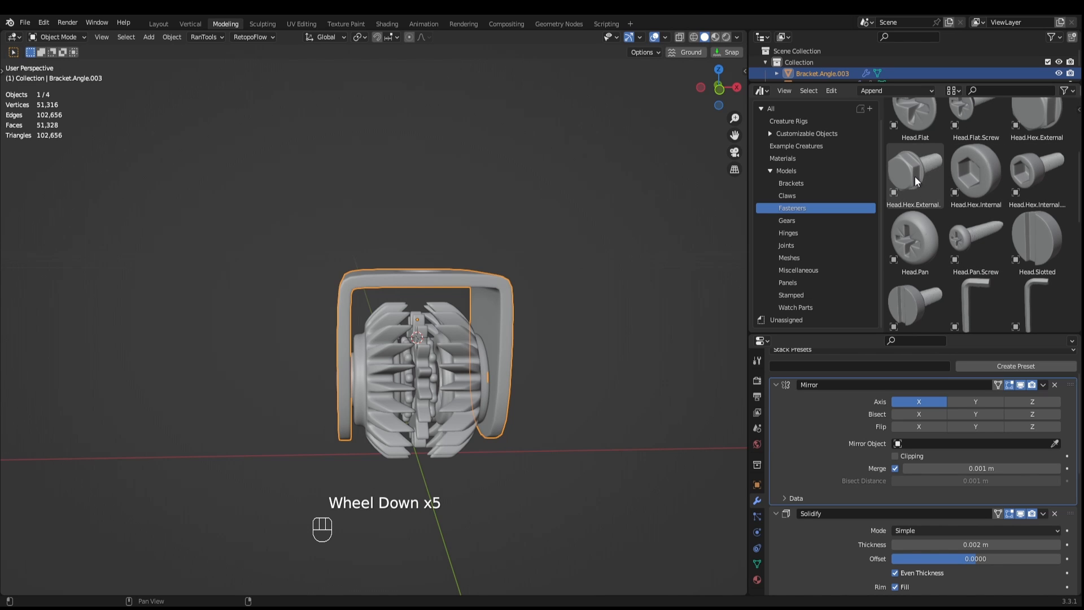
drag(915, 180, 627, 426)
middle_drag(627, 426, 656, 419)
scroll(657, 418, down, 3)
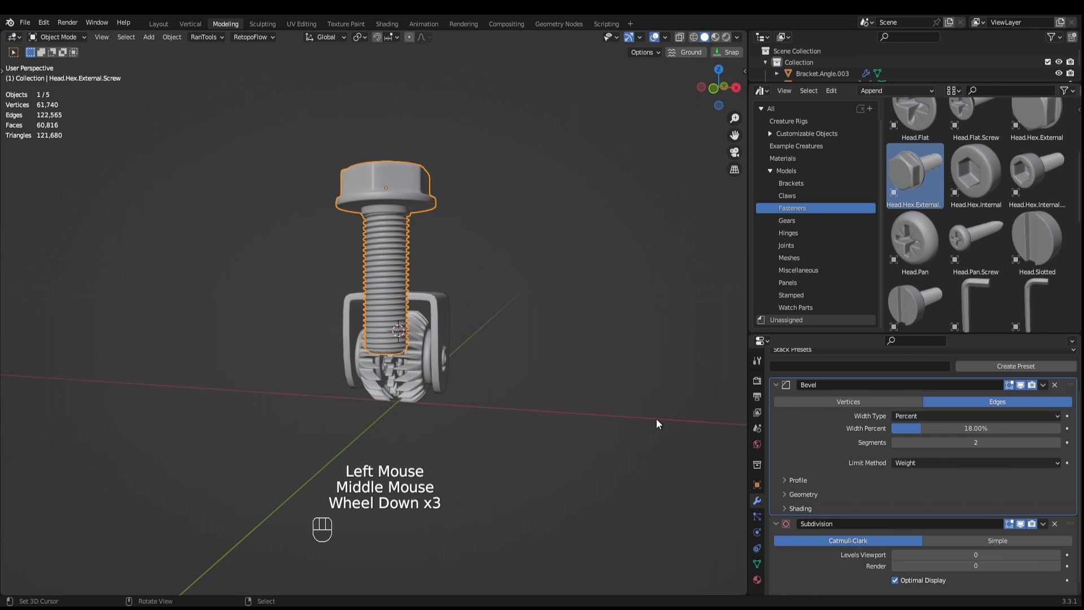
Snap the hex screw to the 3D cursor, lay it along X, and move it 0.017 m along X and -0.006 m along Z.
key(shift+s)
click(567, 321)
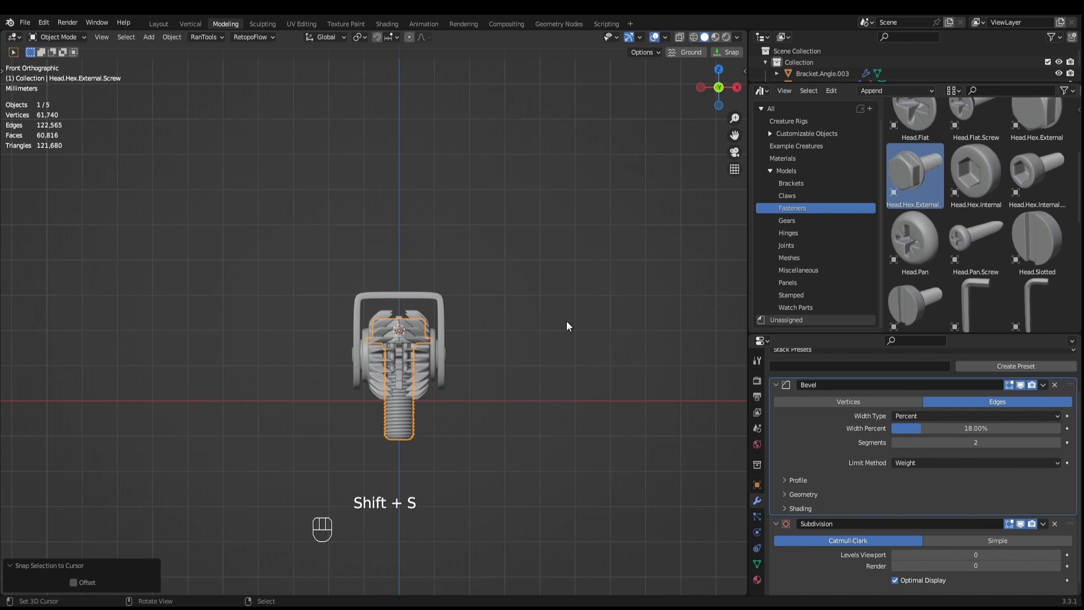
key(KP_1)
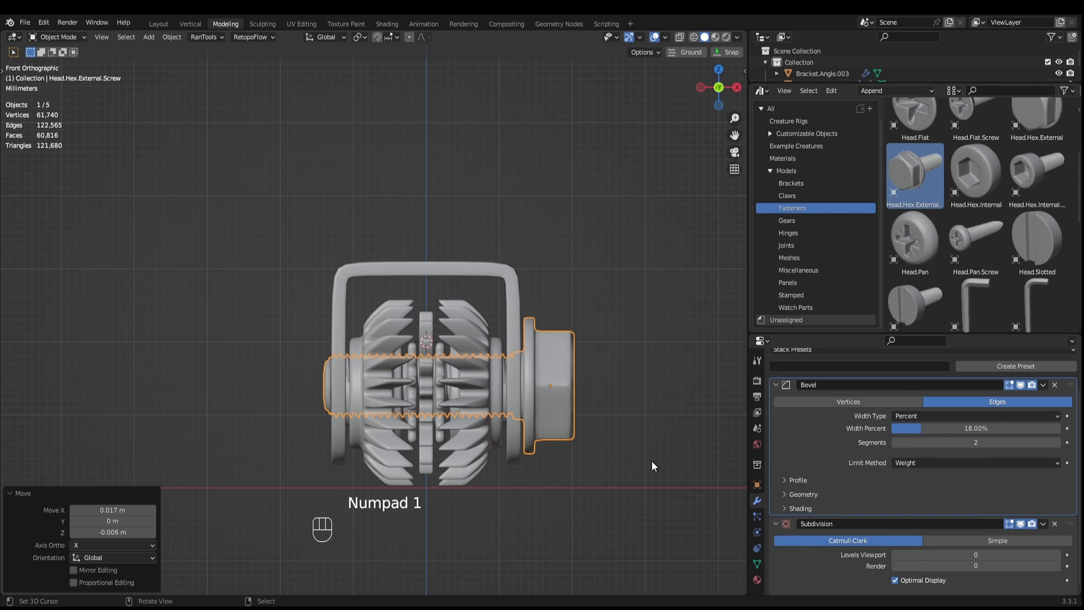
Scale the hex screw down to 0.419.
scroll(578, 473, up, 2)
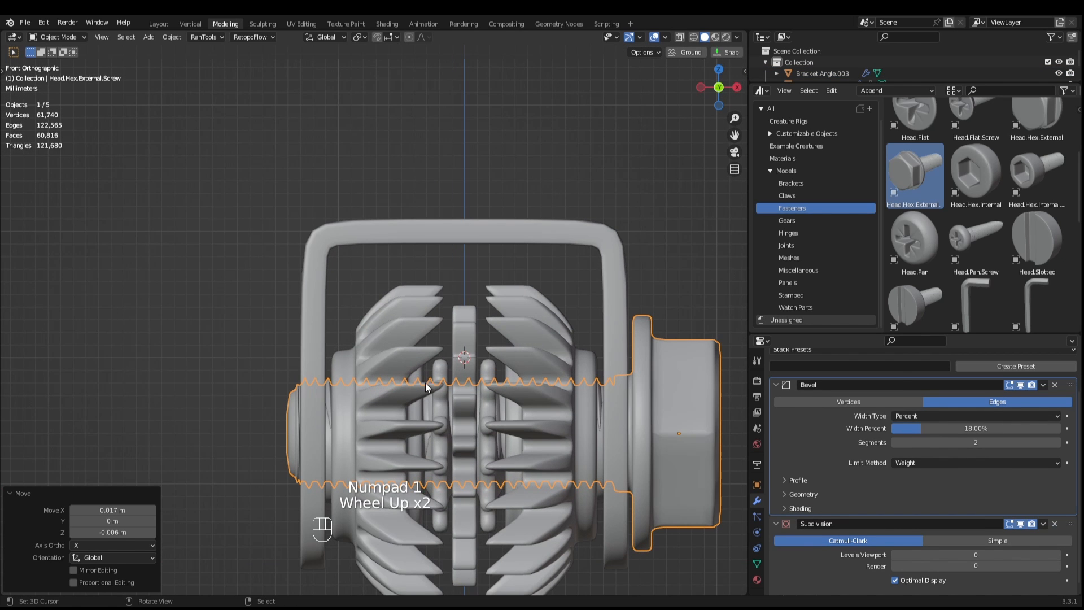
shift+middle_drag(610, 486, 418, 365)
key(s)
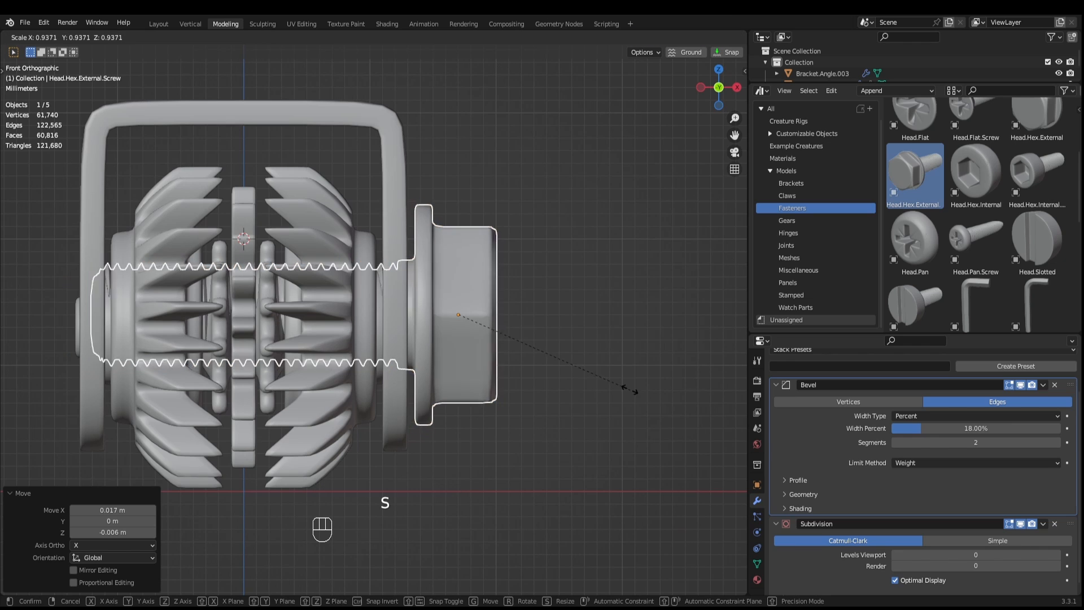
click(540, 338)
Lower the hex screw along Z to centre it on the hole in the bracket's arm, using X-ray in right view.
key(KP_3)
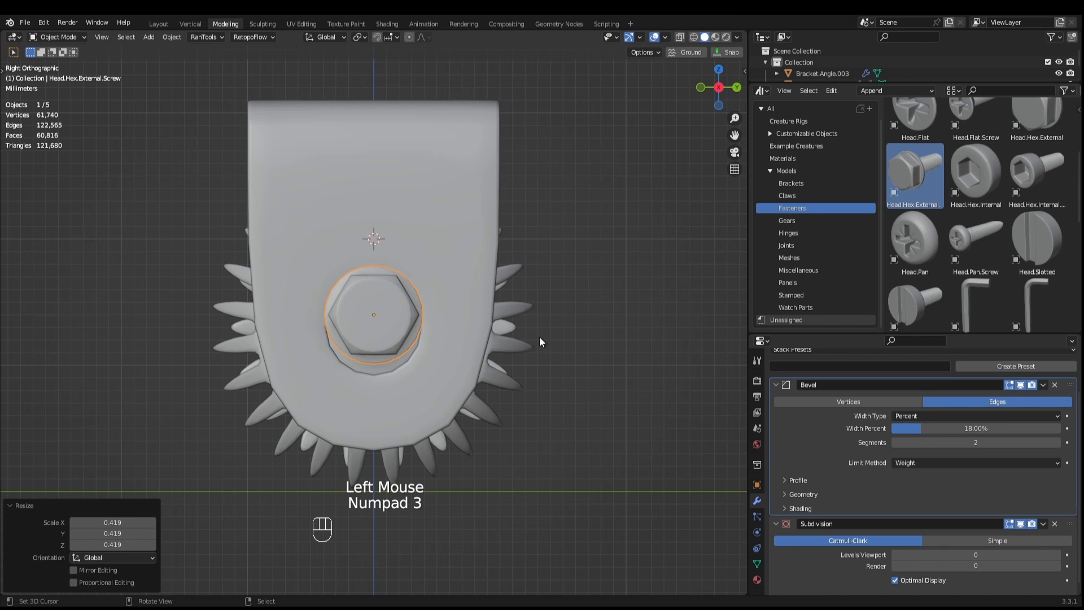
key(alt+z)
scroll(474, 389, up, 3)
shift+middle_drag(475, 388, 598, 410)
key(g)
key(z)
ctrl+click(487, 400)
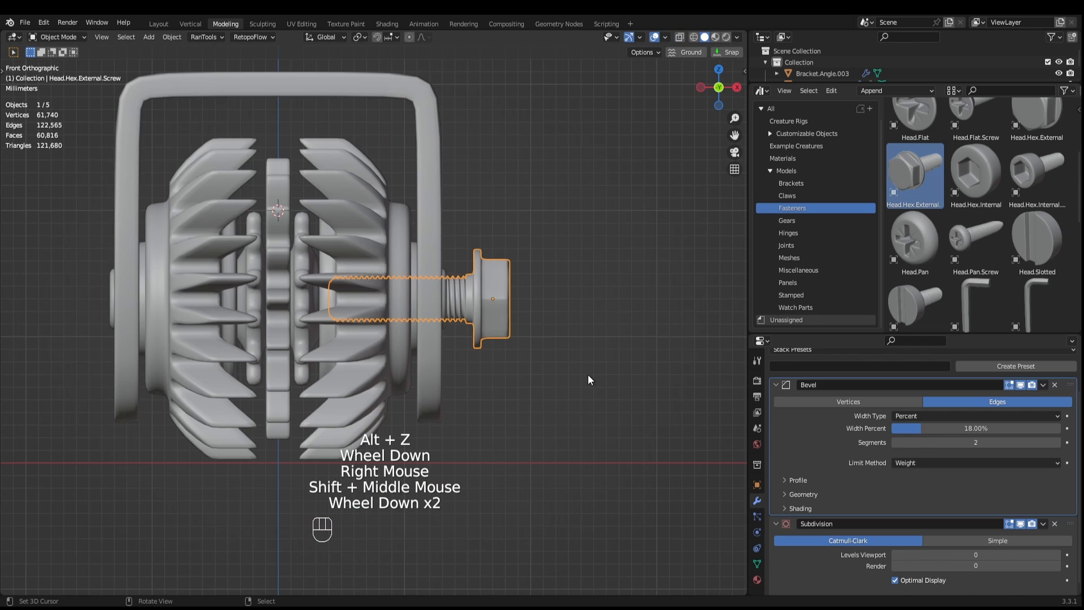
Slide the hex screw along X until its head seats against the bracket's arm, and deselect everything.
key(g)
mouse_move(480, 386)
middle_down()
mouse_move(354, 386)
mouse_move(480, 393)
mouse_move(471, 384)
middle_up()
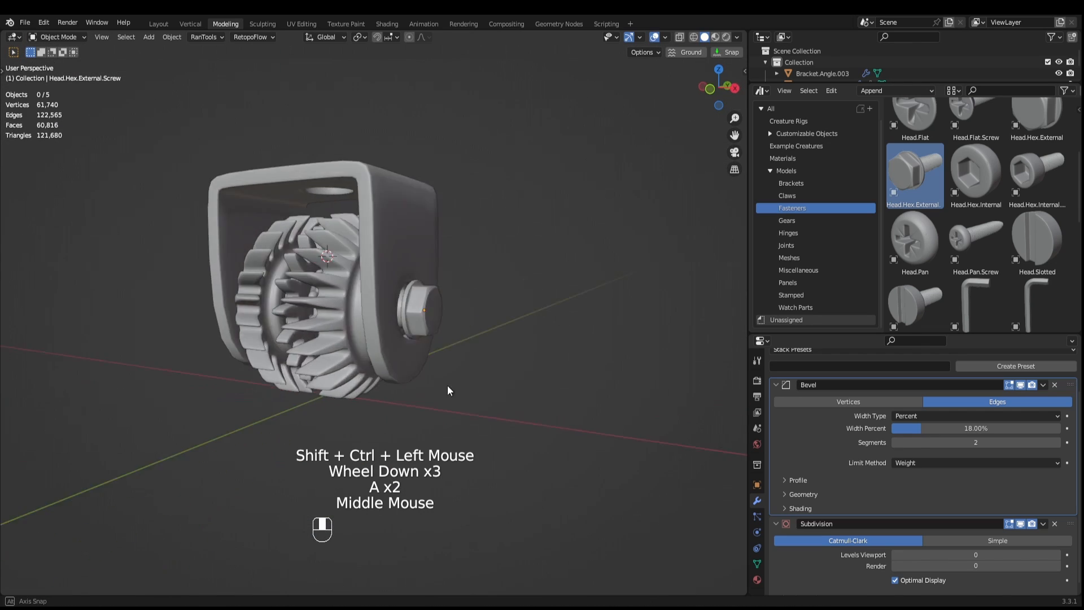
scroll(446, 392, up, 3)
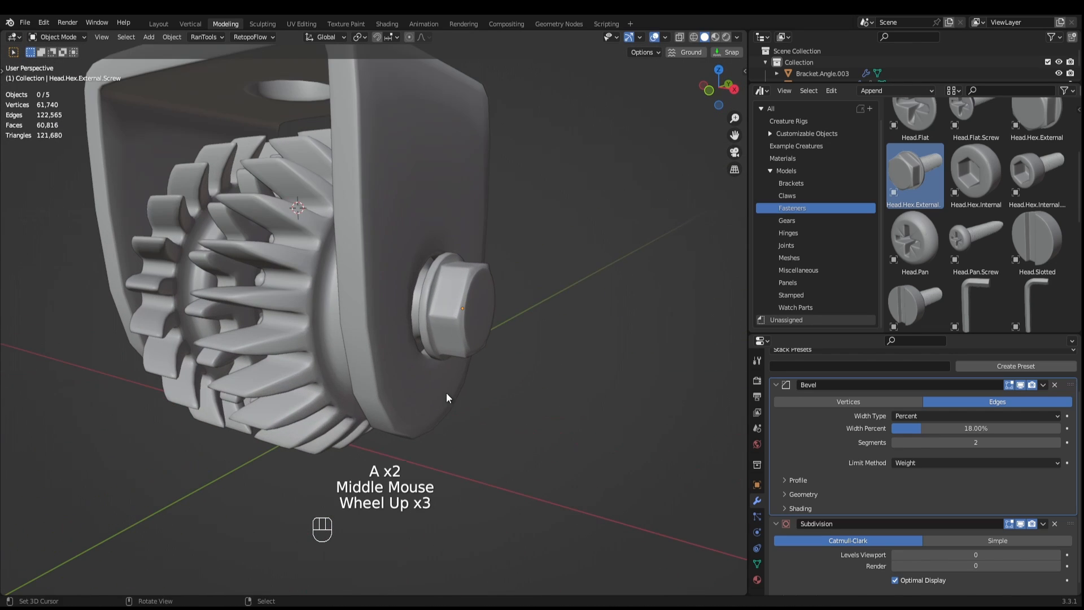
Add the Washer.Fender asset from the Fasteners models onto the head of the hex screw.
scroll(903, 265, down, 6)
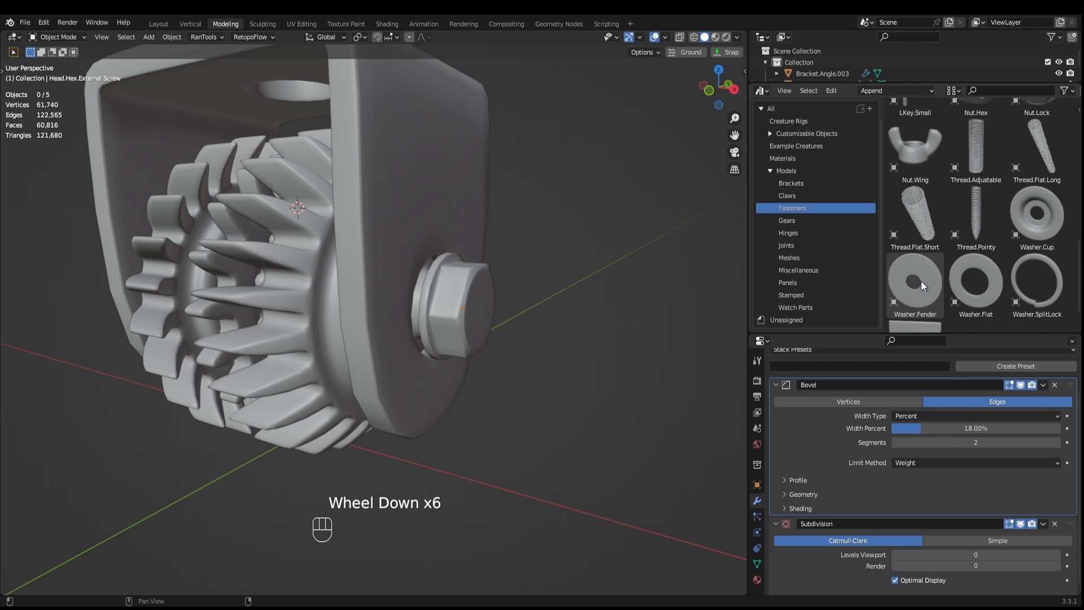
drag(920, 280, 480, 319)
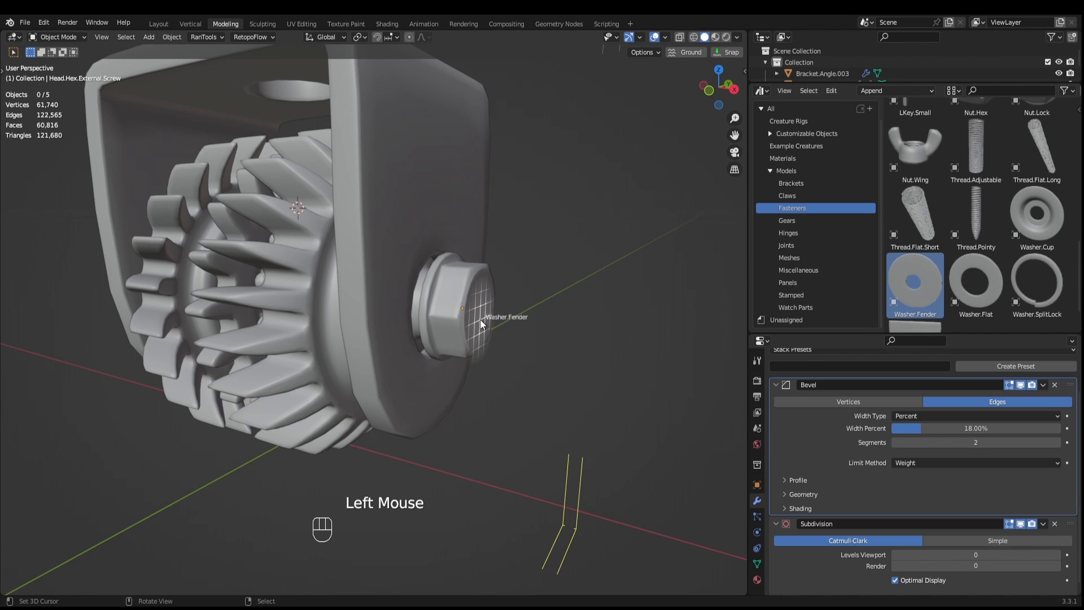
drag(480, 319, 480, 320)
Centre the fender washer on the hex screw and move it -0.0019 m along X against the bracket's arm.
key(shift+s)
key(g)
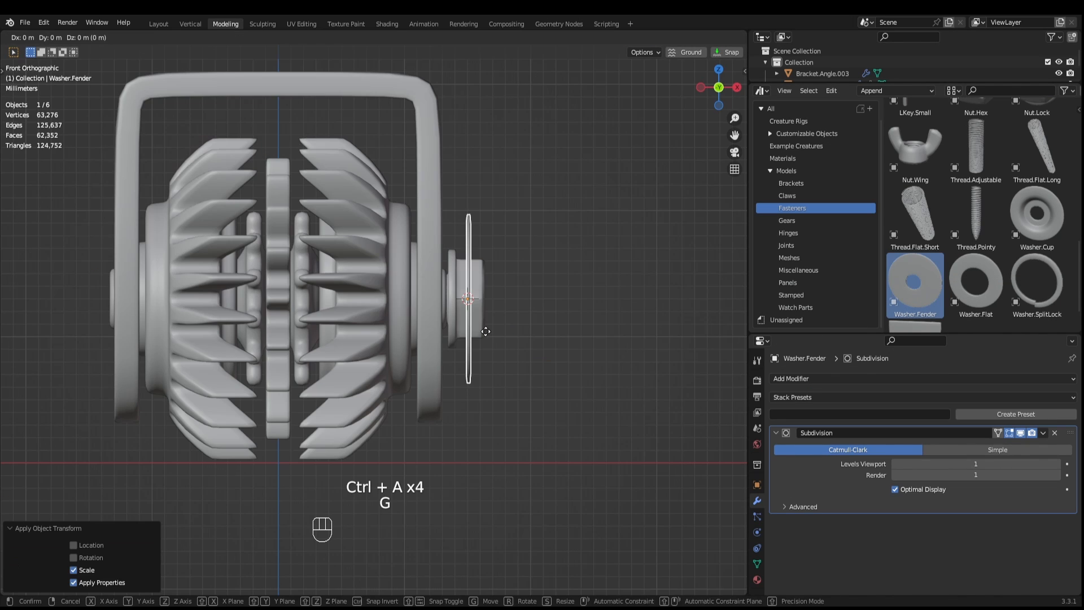
key(x)
ctrl+shift+click(484, 331)
scroll(424, 360, up, 4)
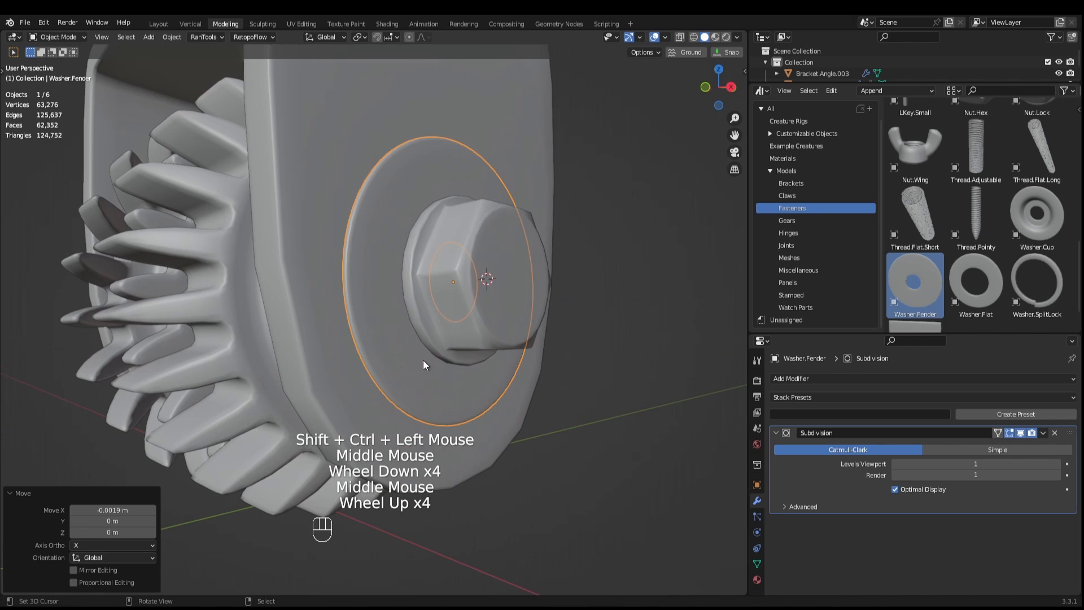
Add a Mirror modifier to the hex screw with the bracket as the mirror object.
shift+right_click(456, 309)
right_click(458, 308)
middle_drag(457, 309, 581, 377)
scroll(581, 377, down, 1)
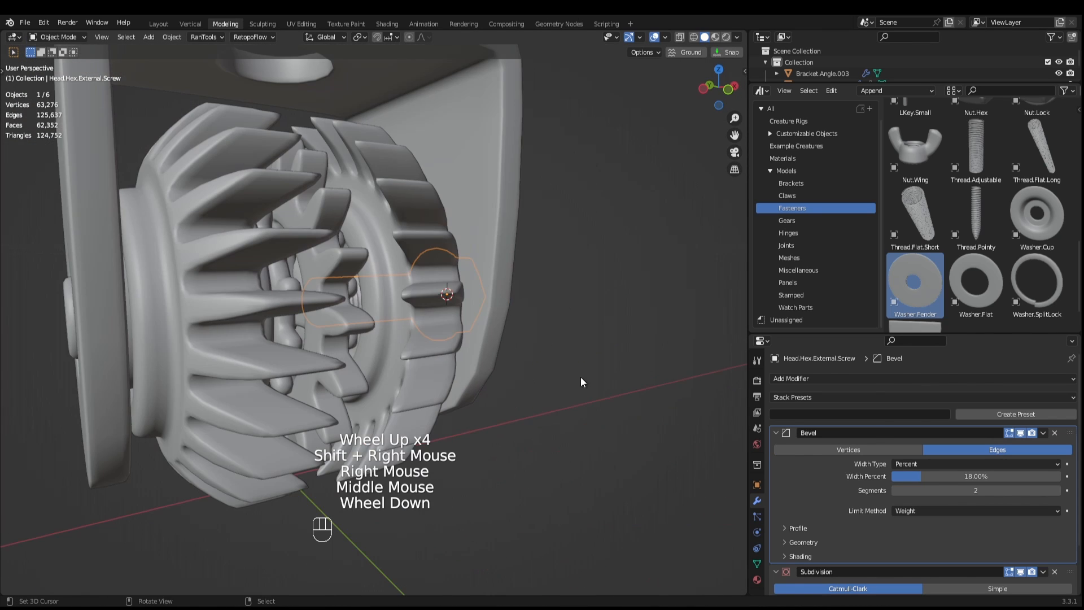
scroll(581, 377, down, 1)
click(807, 379)
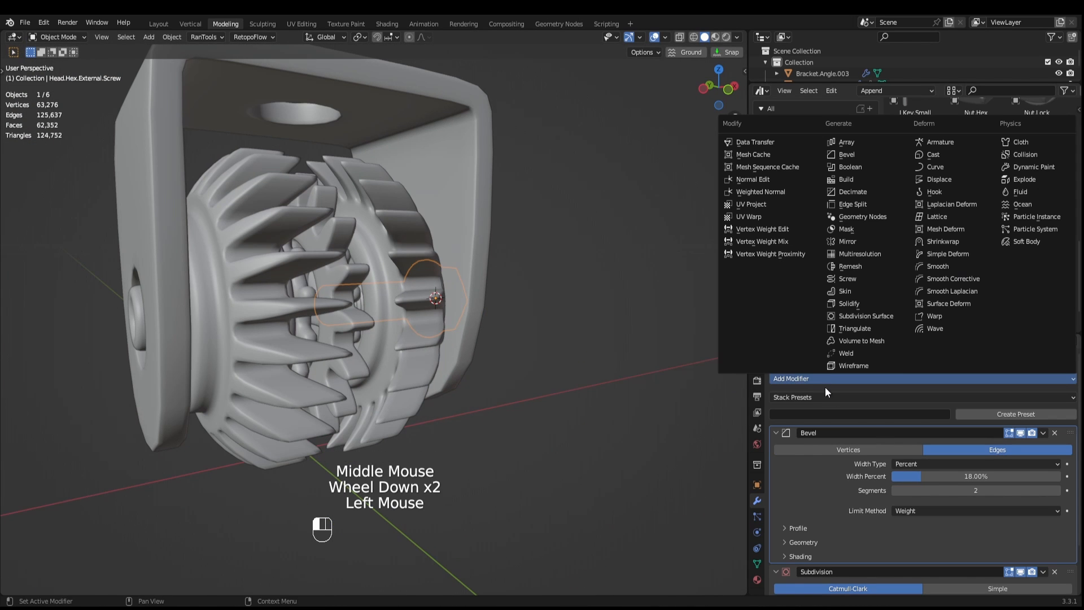
click(869, 242)
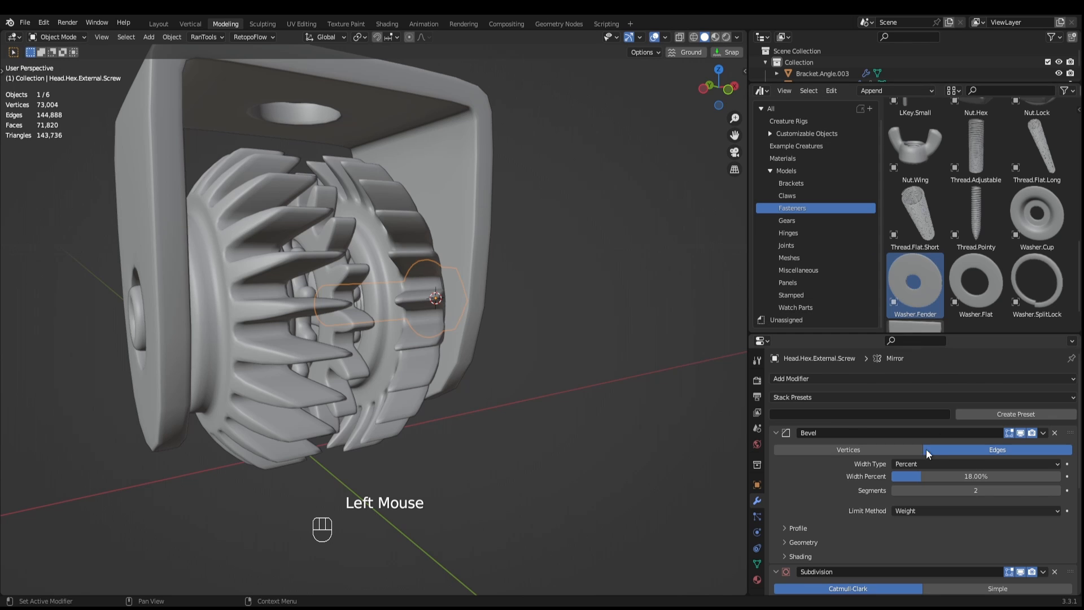
scroll(949, 421, down, 8)
click(1055, 539)
click(477, 172)
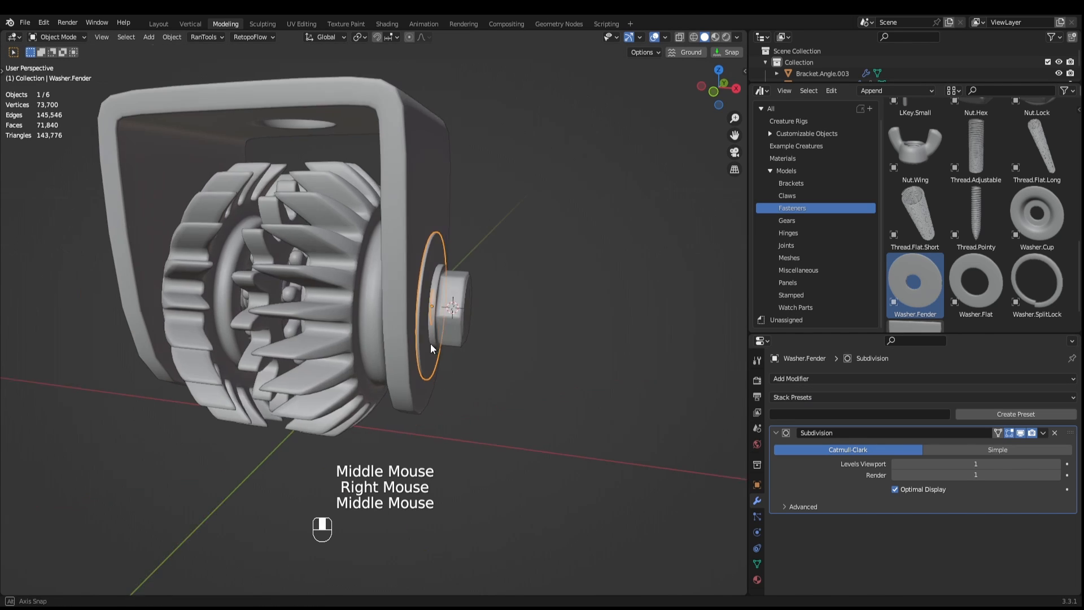
Copy only the hex screw's Mirror modifier onto the fender washer.
middle_drag(430, 344, 511, 367)
middle_drag(511, 367, 517, 338)
right_click(518, 338)
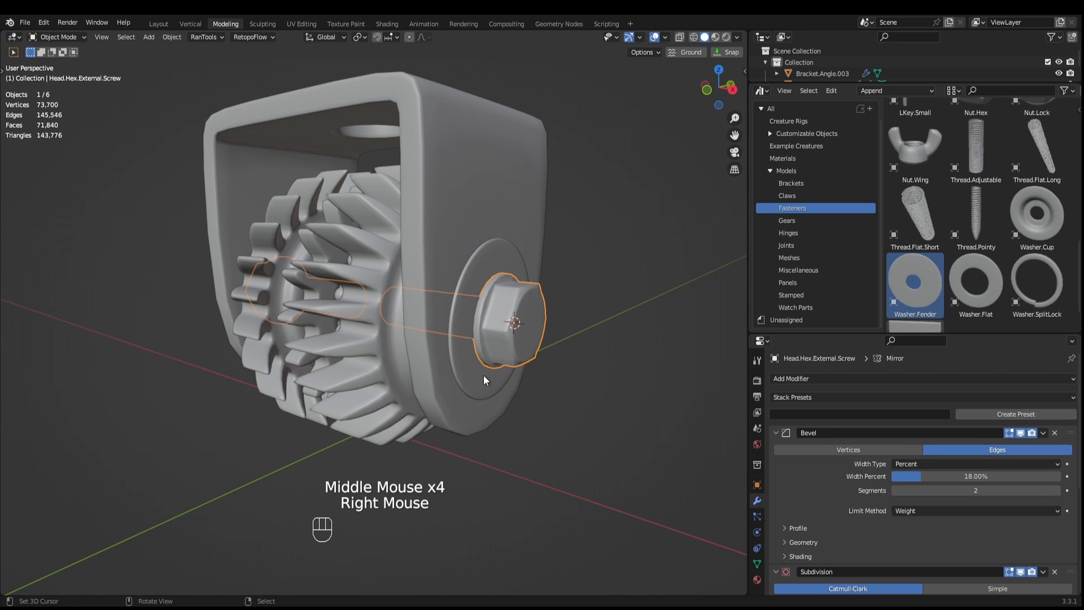
right_click(484, 377)
shift+right_click(504, 342)
key(ctrl+c)
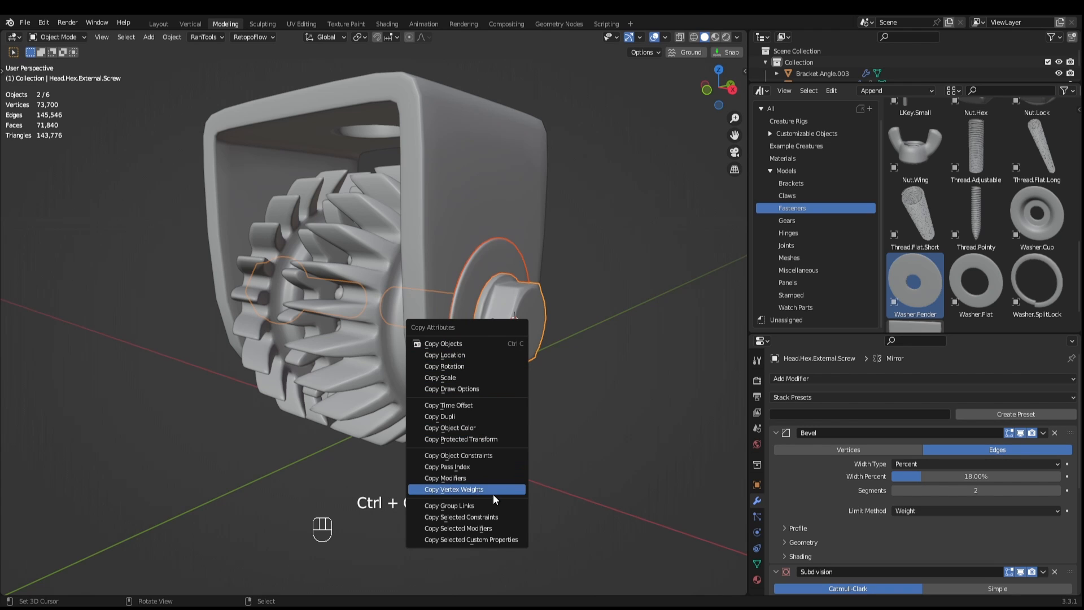
click(472, 528)
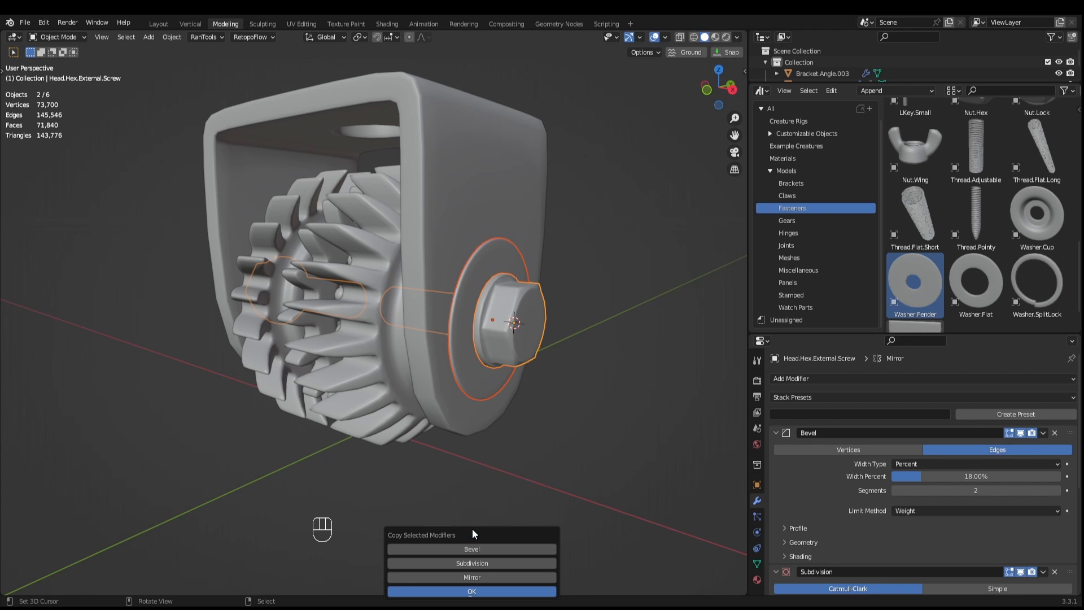
click(479, 593)
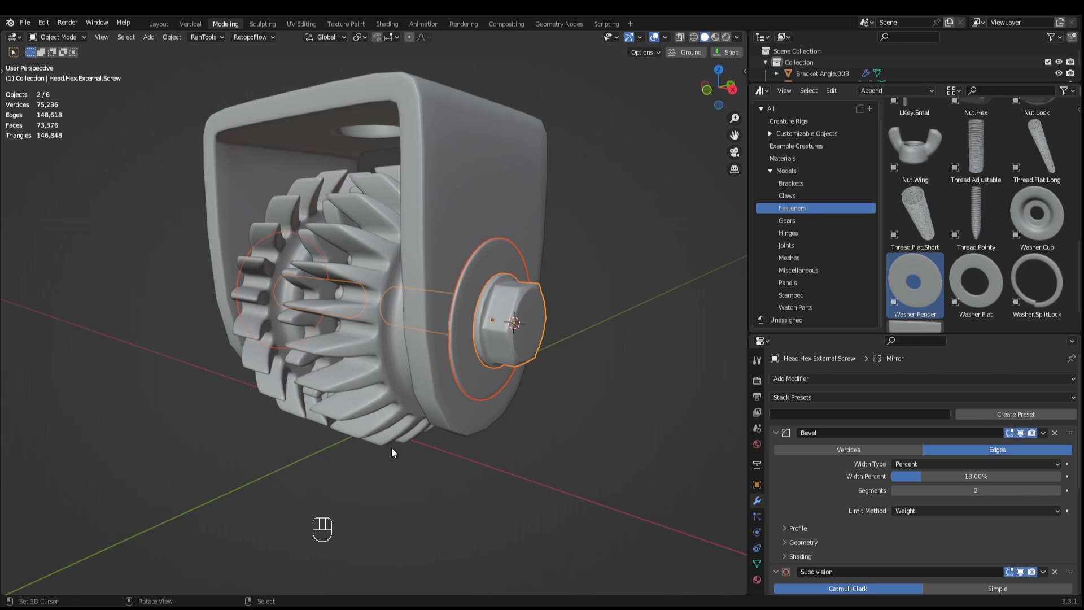
Parent the gears, screw and washer to the bracket with Object (Keep Transform), and deselect everything.
middle_drag(391, 447, 544, 254)
key(a)
key(a)
scroll(430, 404, up, 1)
scroll(435, 398, down, 4)
scroll(466, 385, up, 1)
click(555, 158)
right_click(415, 195)
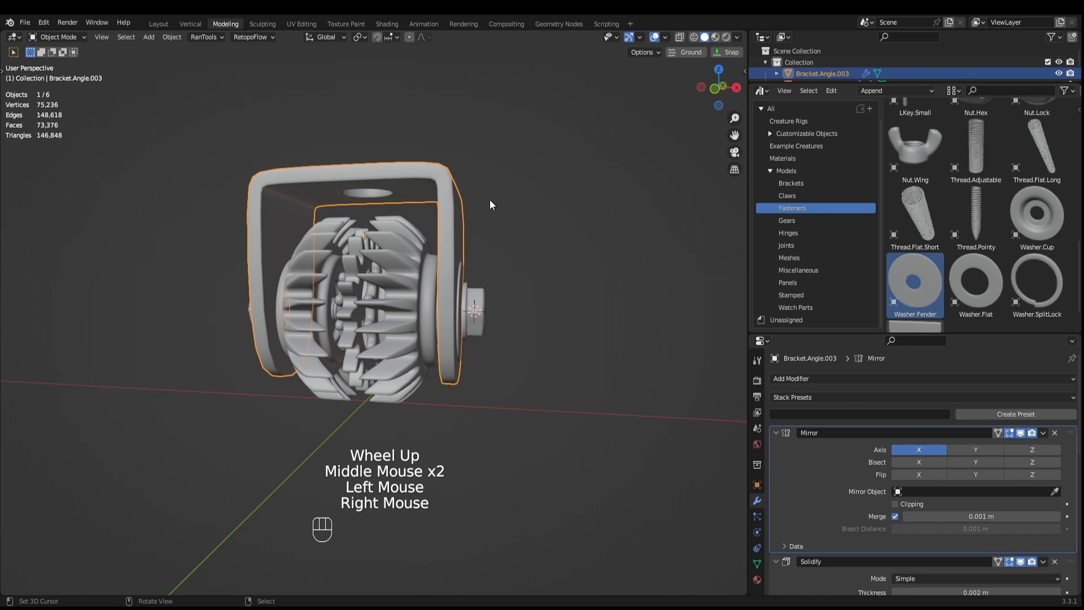
drag(569, 153, 218, 408)
middle_drag(218, 408, 442, 398)
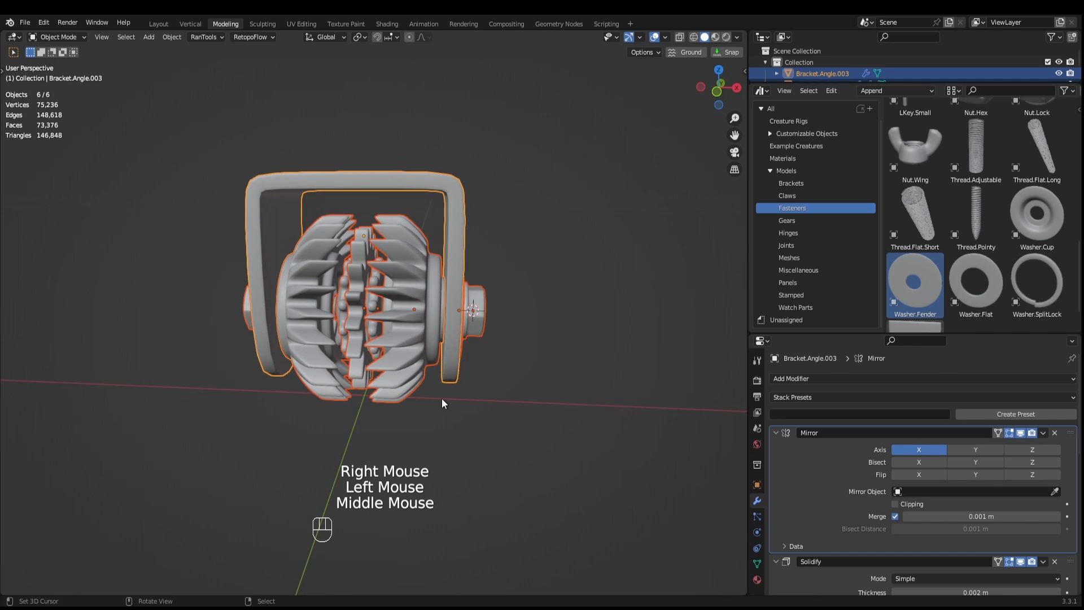
key(ctrl+p)
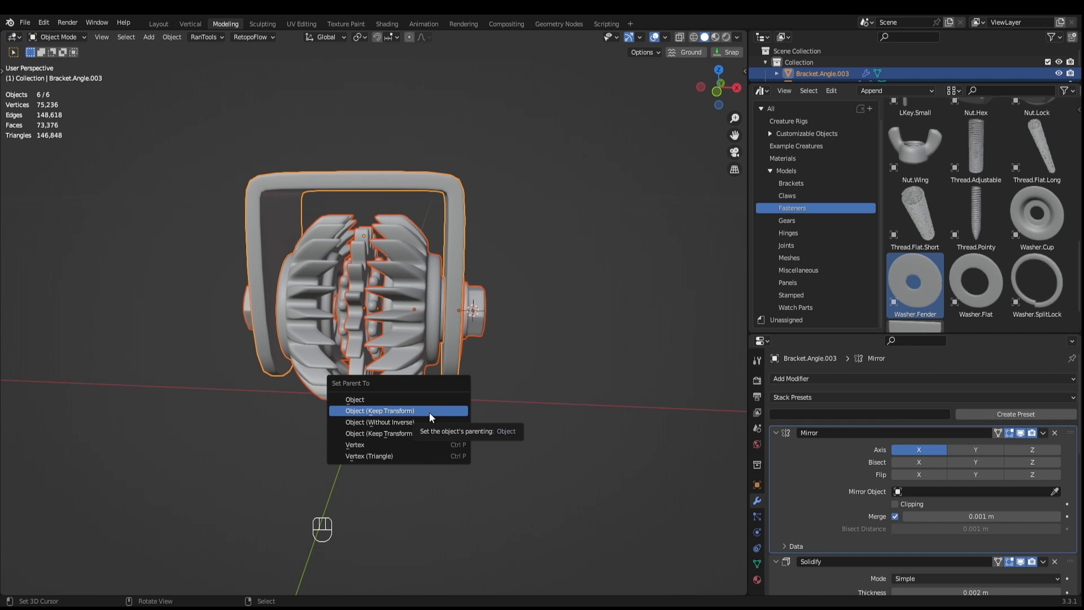
click(430, 413)
middle_drag(500, 398, 448, 286)
key(a)
key(a)
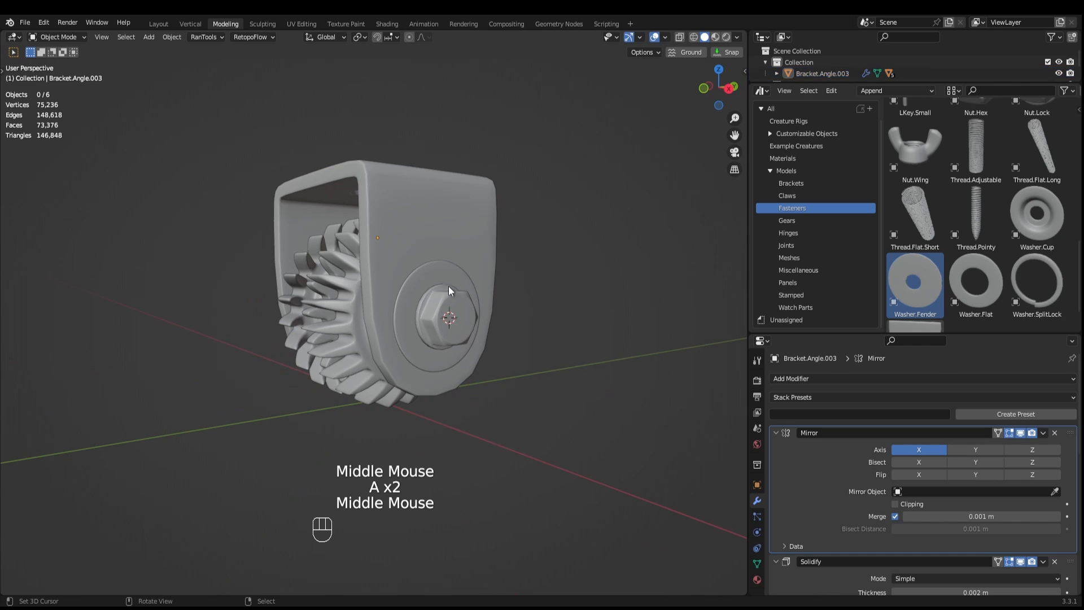
Test the parenting by moving the bracket freely, and cancel the move.
right_click(439, 253)
key(g)
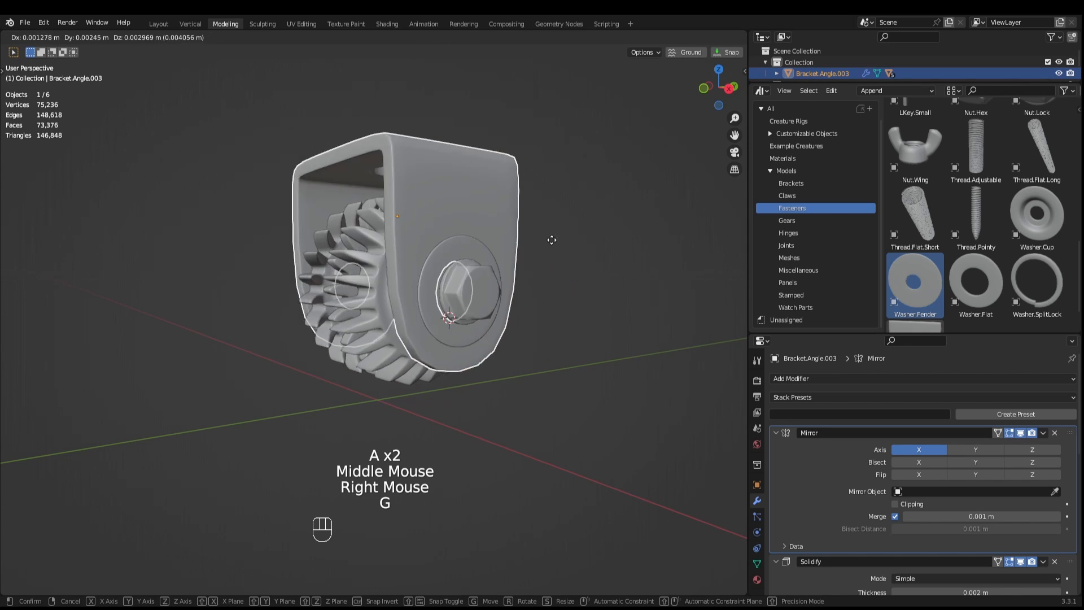
right_click(462, 298)
middle_drag(462, 298, 503, 323)
scroll(501, 339, up, 2)
scroll(499, 355, down, 2)
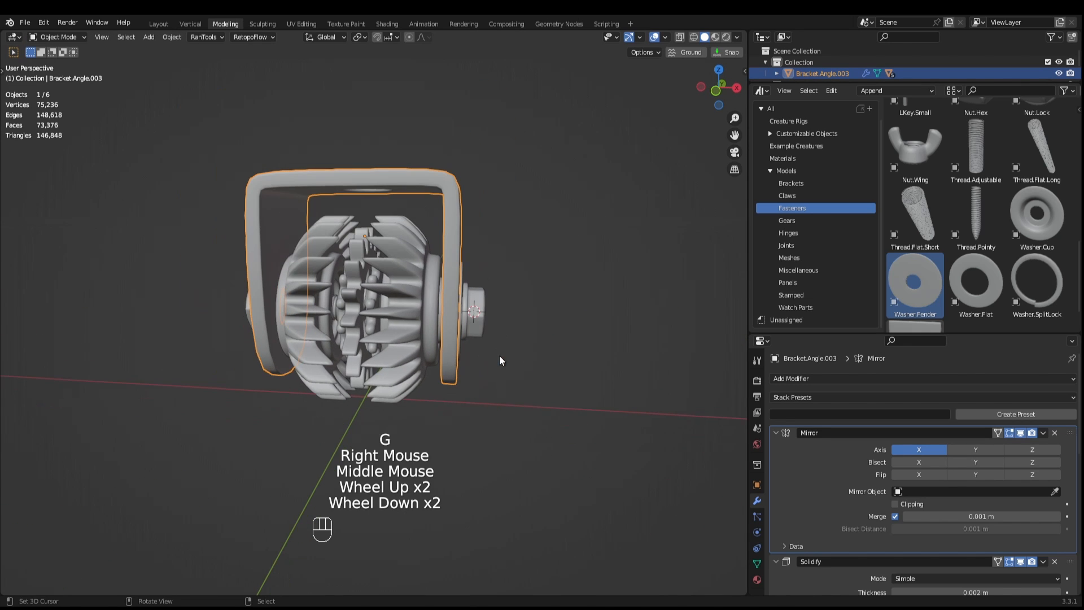
Set the Subdivision modifier's viewport level to 0 on all parts of the joint assembly at once.
scroll(860, 470, down, 4)
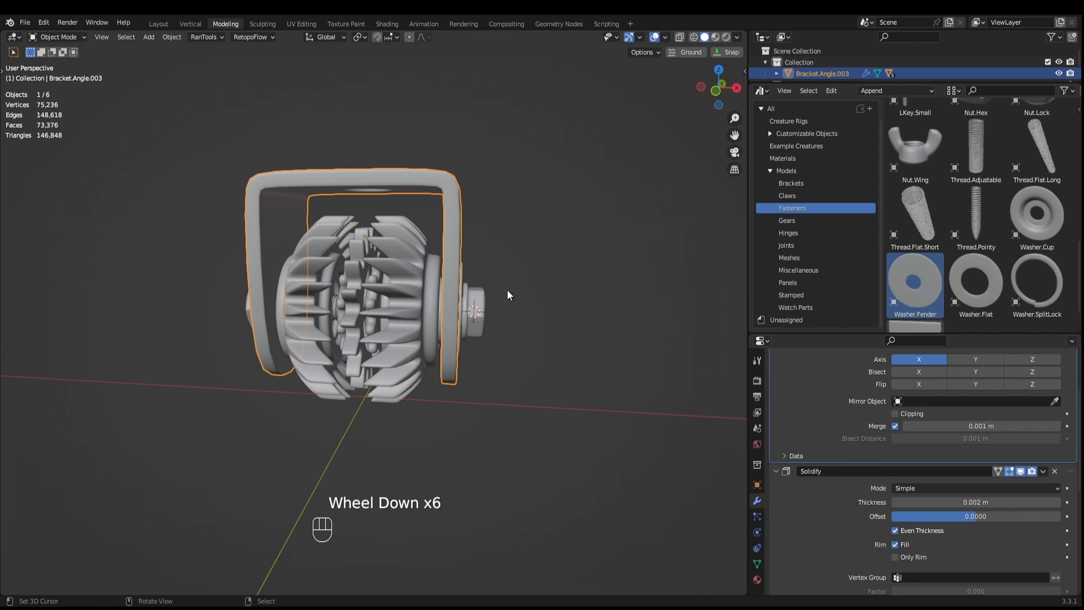
drag(507, 165, 235, 388)
middle_drag(444, 337, 726, 433)
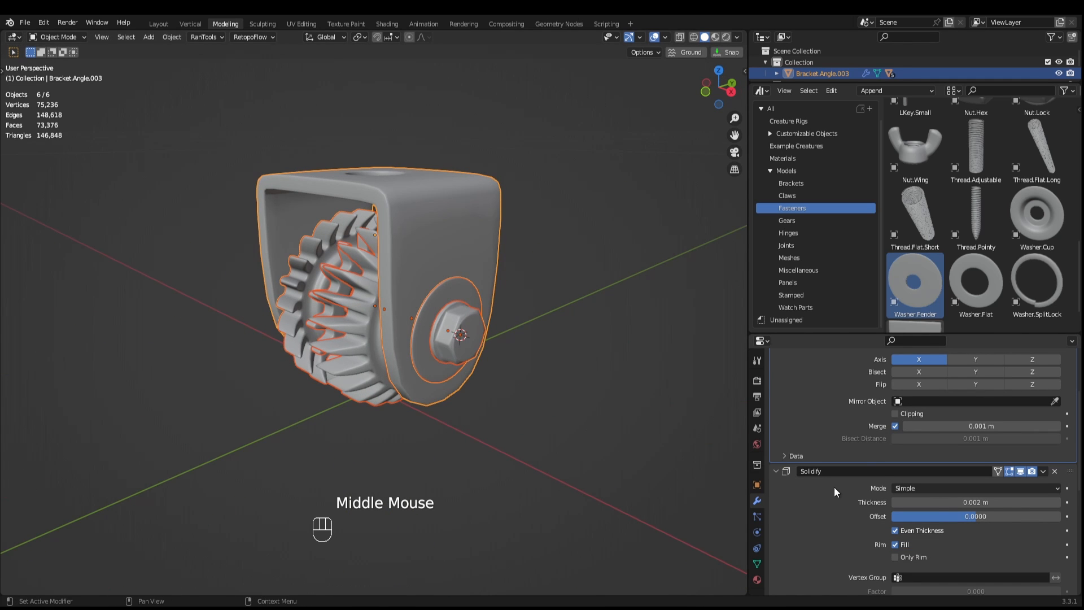
scroll(838, 490, down, 3)
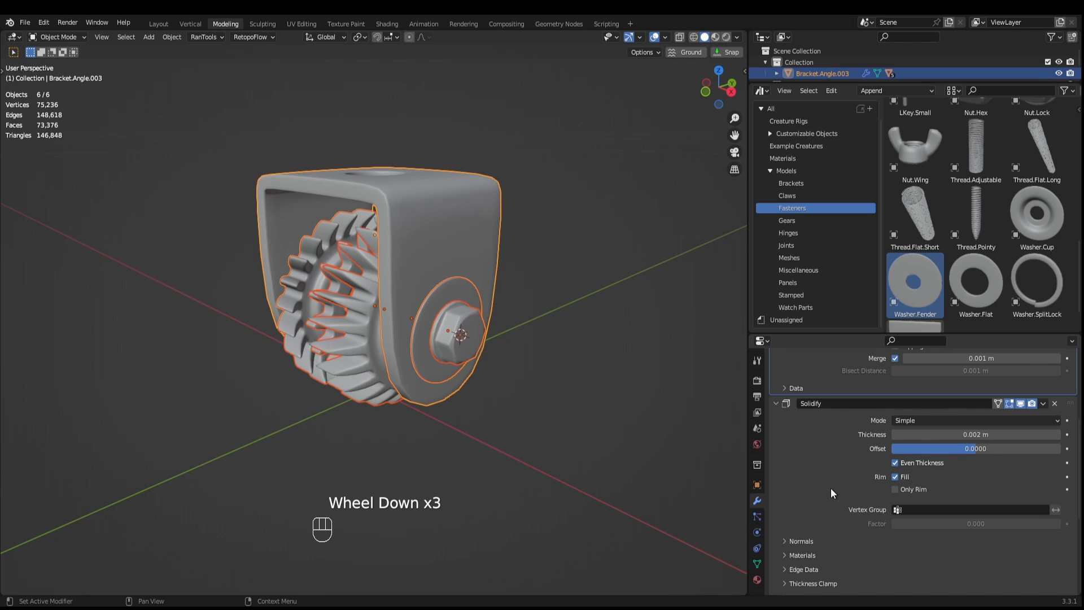
scroll(830, 487, down, 4)
scroll(818, 489, down, 3)
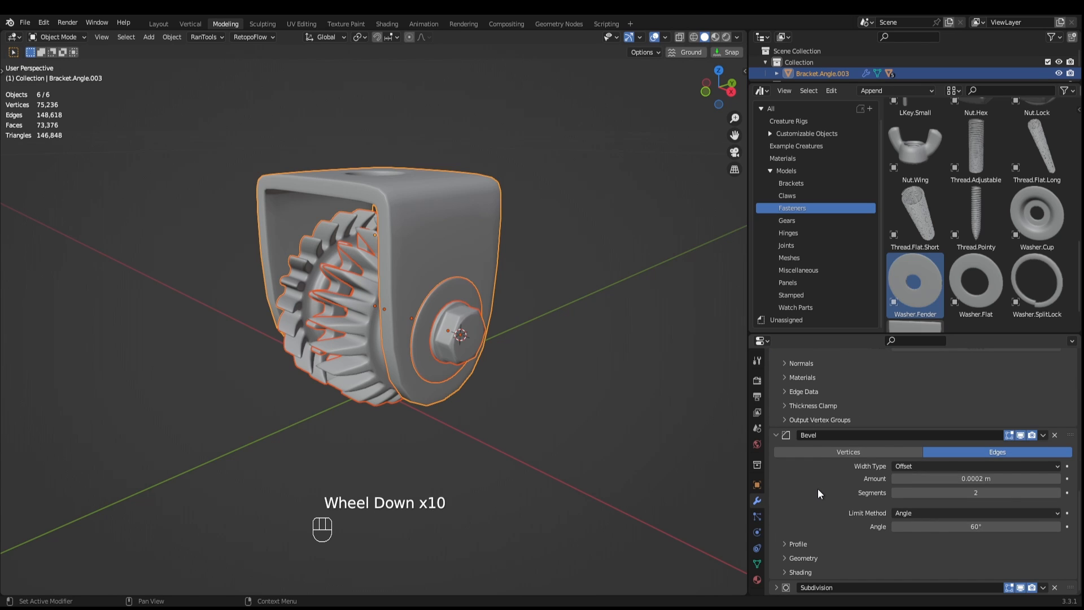
scroll(802, 537, up, 2)
scroll(785, 565, down, 3)
click(778, 587)
scroll(803, 529, down, 4)
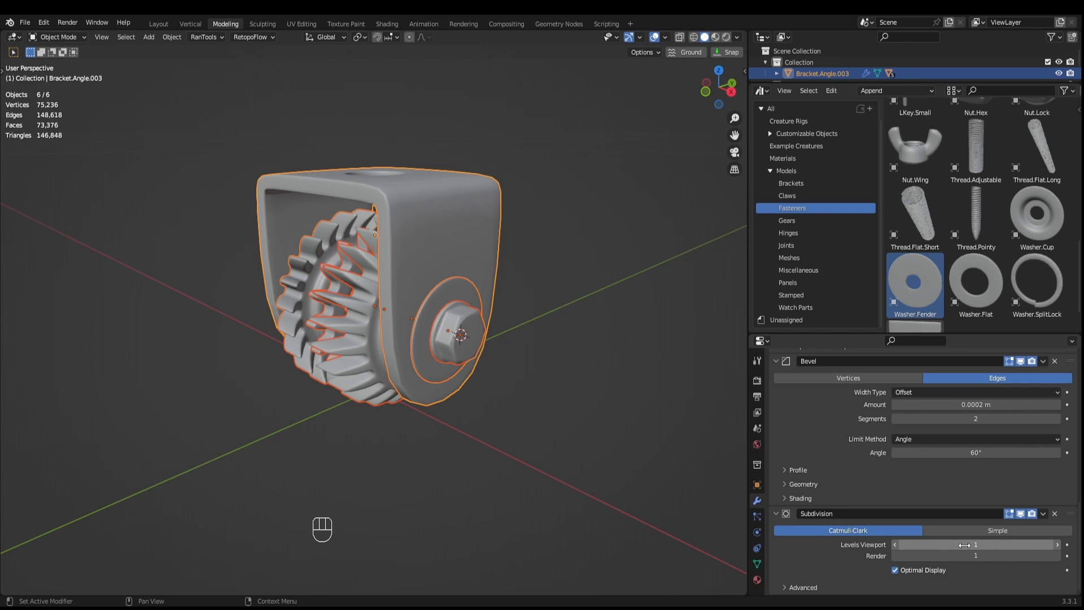
alt+click(895, 544)
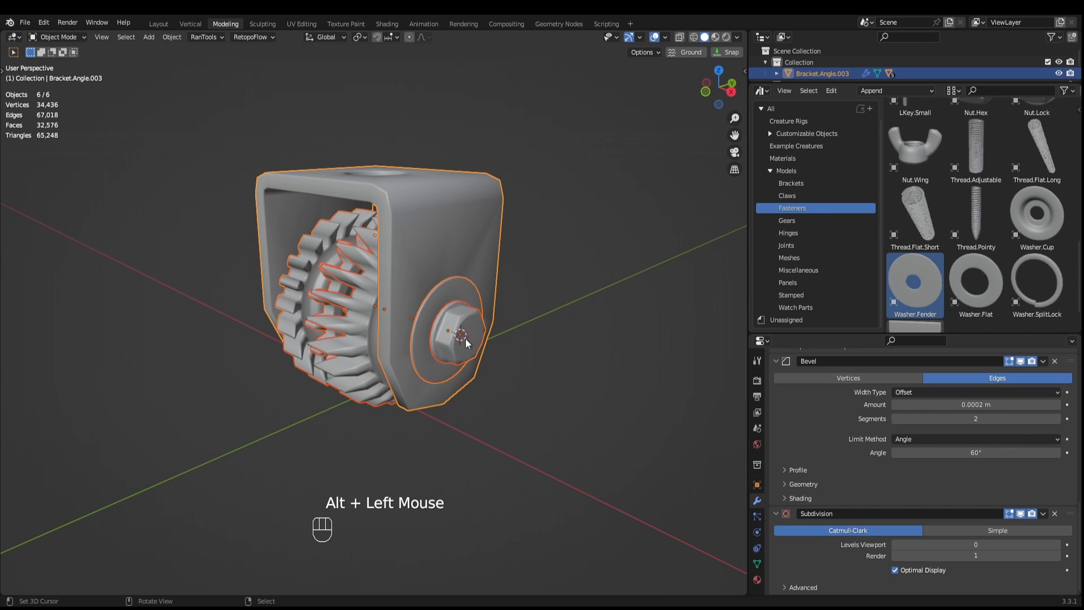
Set the Subdivision render level to 3 on all selected parts and save the file.
middle_drag(528, 310, 584, 307)
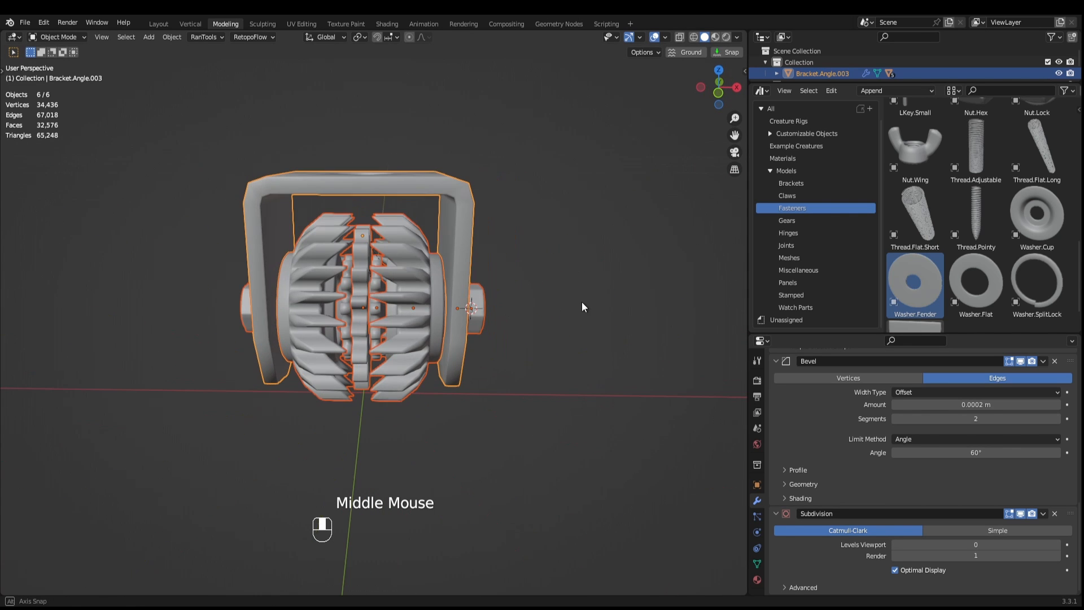
middle_drag(557, 392, 526, 368)
scroll(977, 569, down, 1)
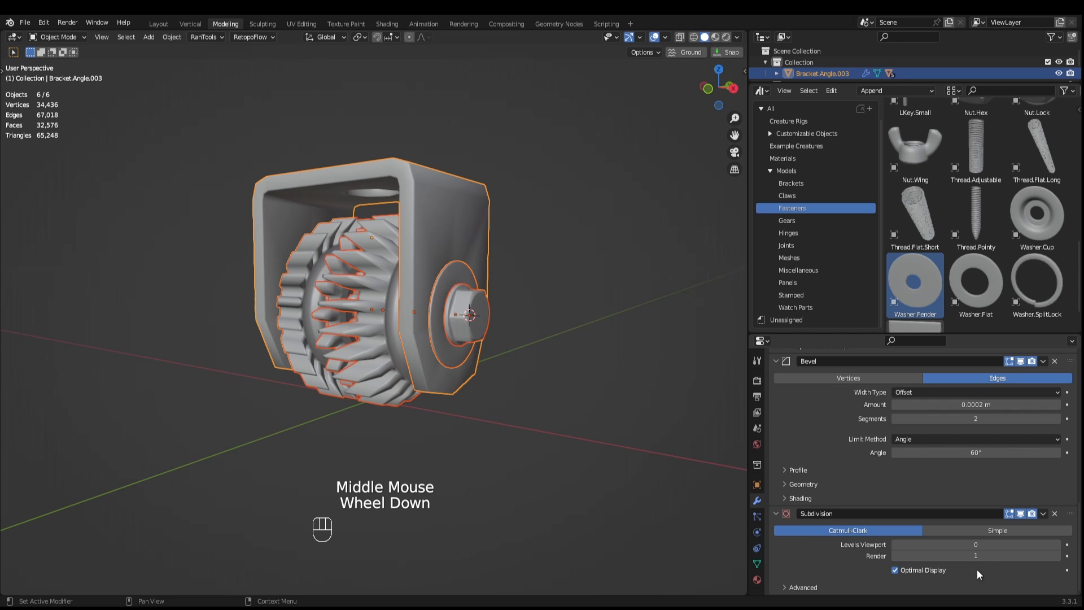
alt+click(1058, 556)
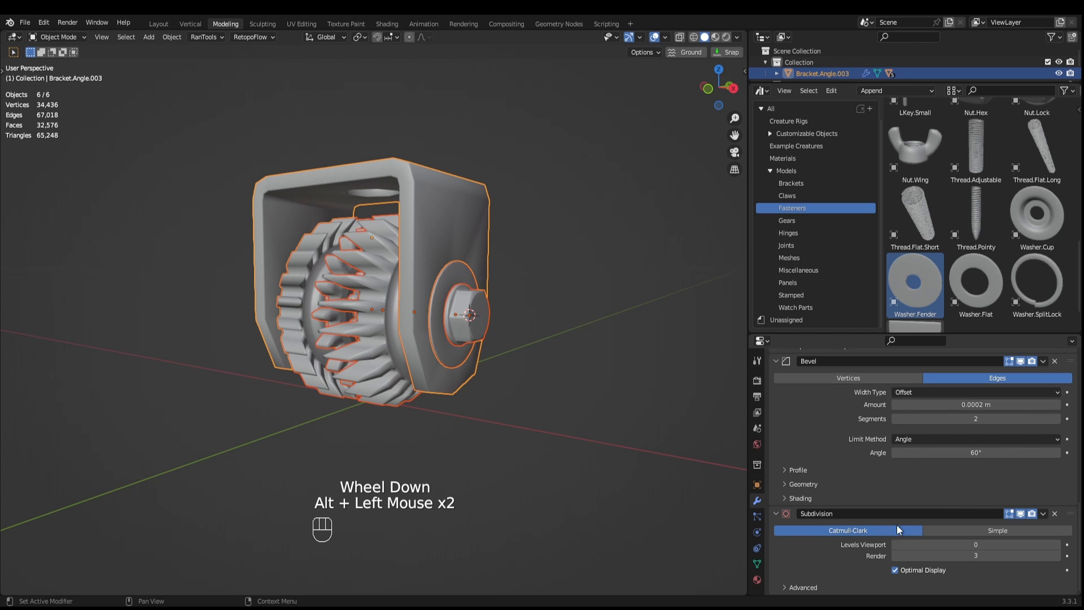
middle_drag(540, 423, 554, 442)
key(ctrl+s)
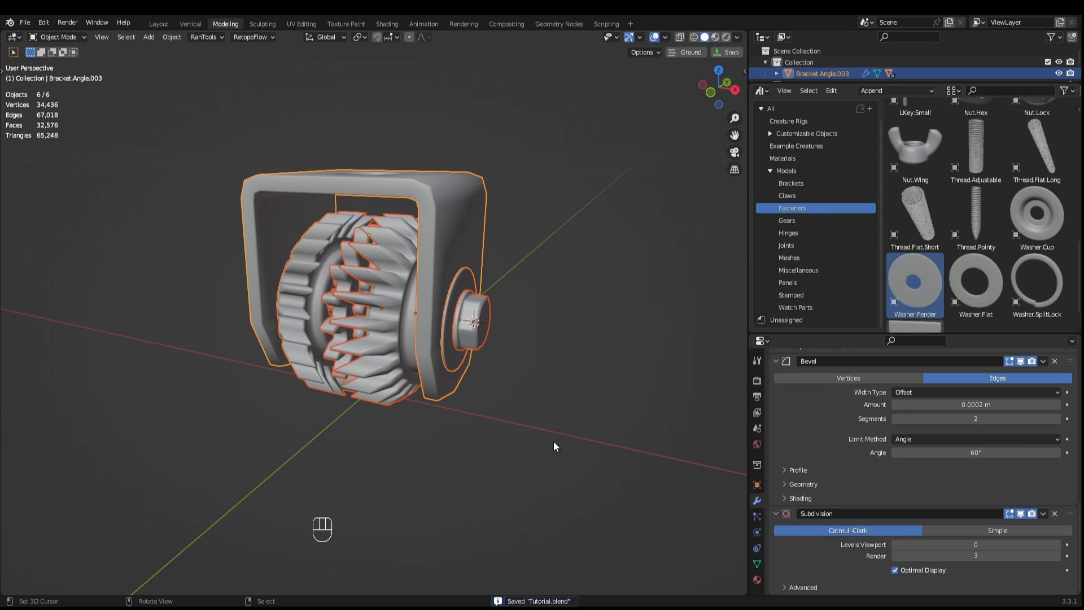
Add the two matching Hinge.Square.Single halves from the Hinges models onto the floor beside the joint assembly.
middle_drag(554, 447, 634, 392)
scroll(533, 375, down, 1)
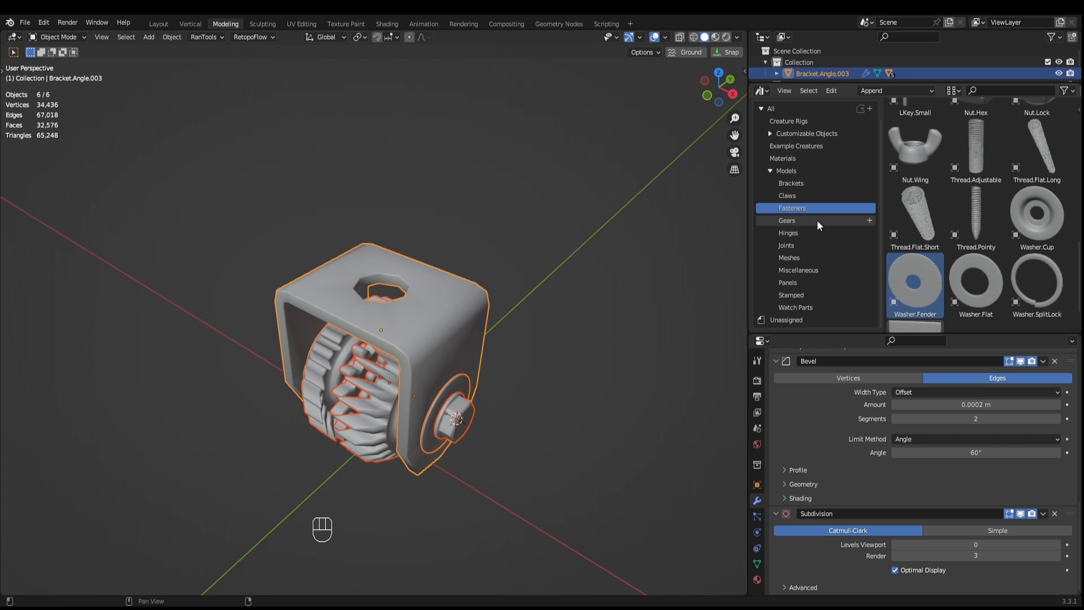
click(807, 242)
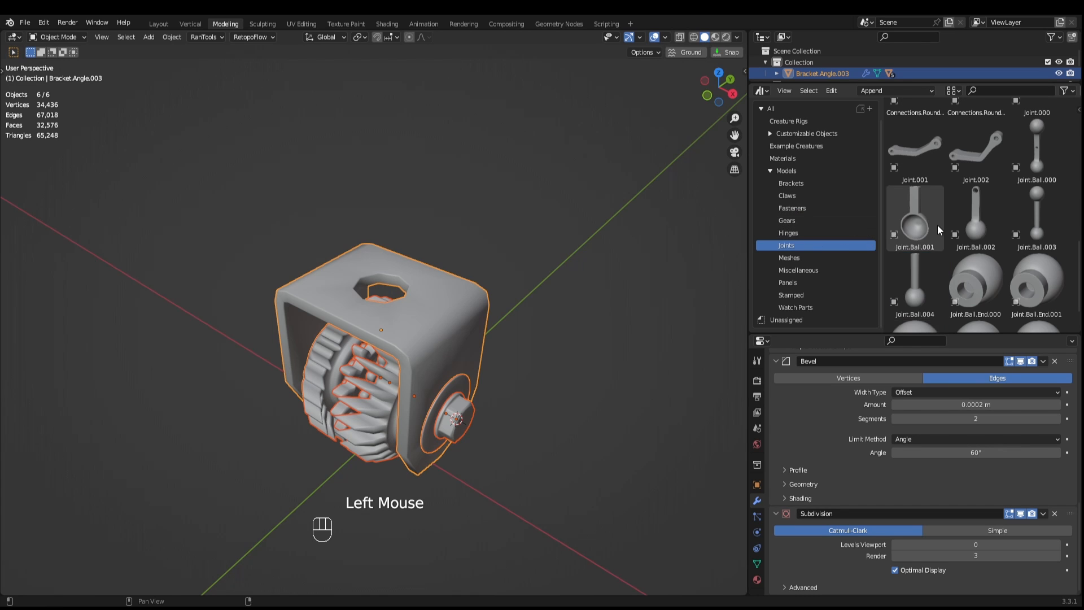
scroll(940, 225, up, 2)
scroll(941, 226, up, 1)
click(803, 233)
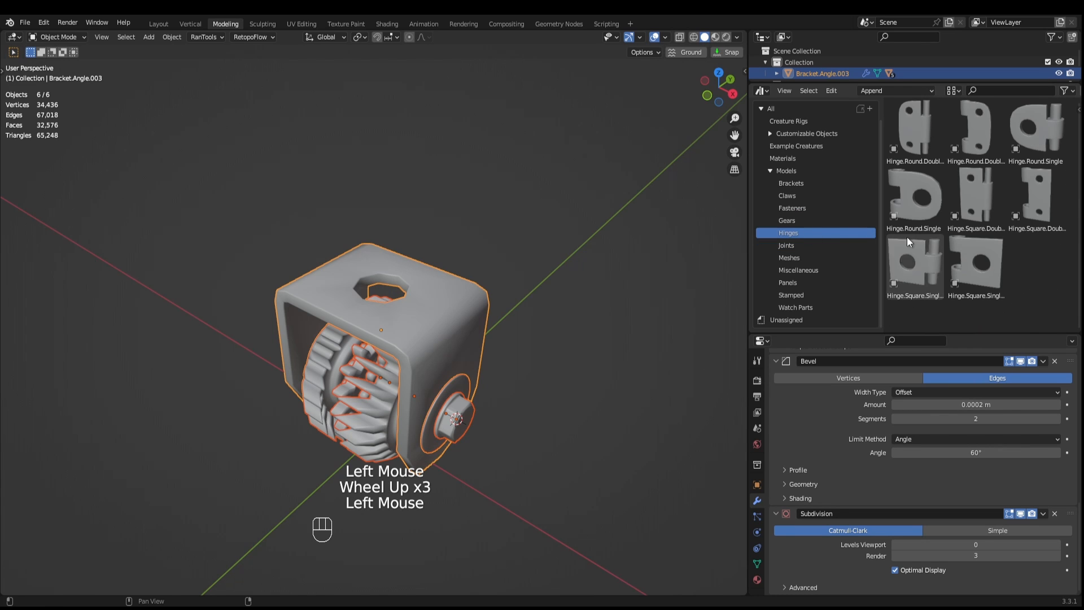
scroll(597, 265, down, 4)
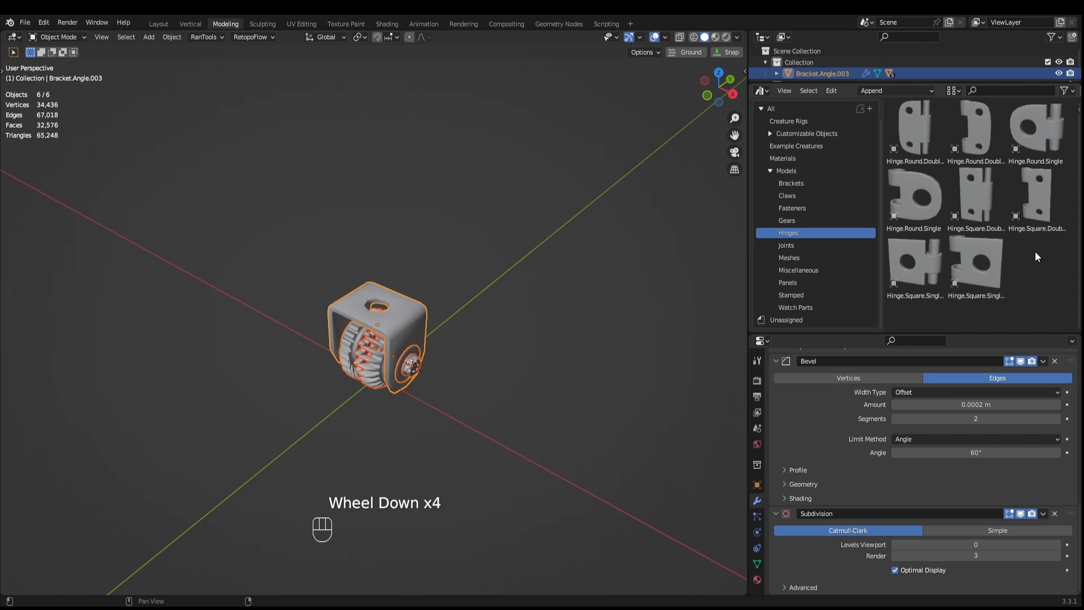
click(960, 274)
click(920, 274)
drag(920, 275, 677, 361)
drag(976, 265, 618, 421)
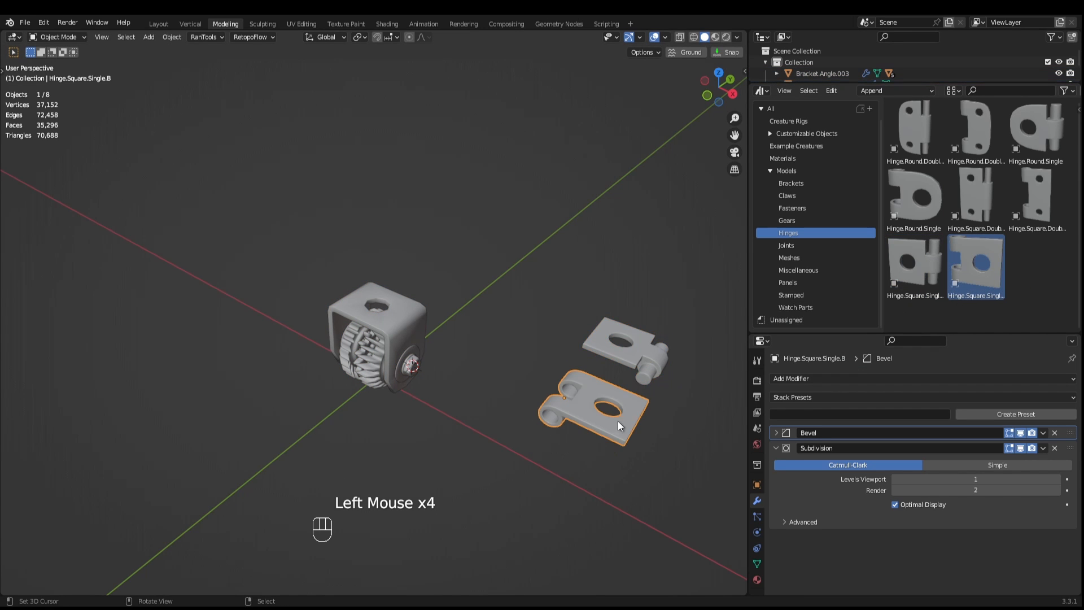
Clear the rotation and location of both square hinge halves so they meet at the world origin.
drag(694, 298, 537, 471)
key(alt+r)
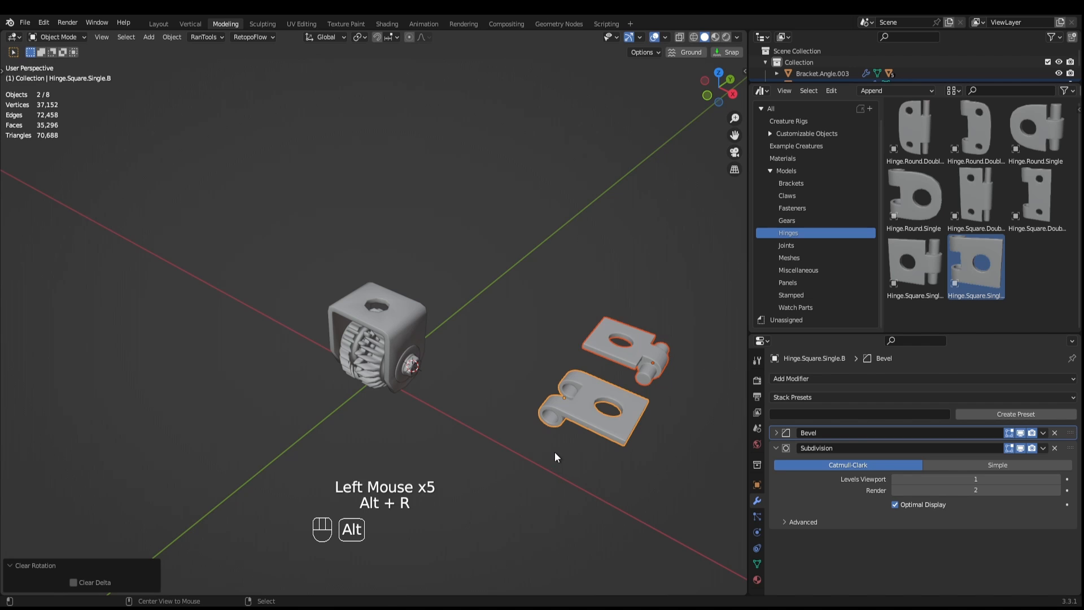
key(alt+g)
middle_drag(554, 451, 575, 388)
scroll(577, 379, up, 2)
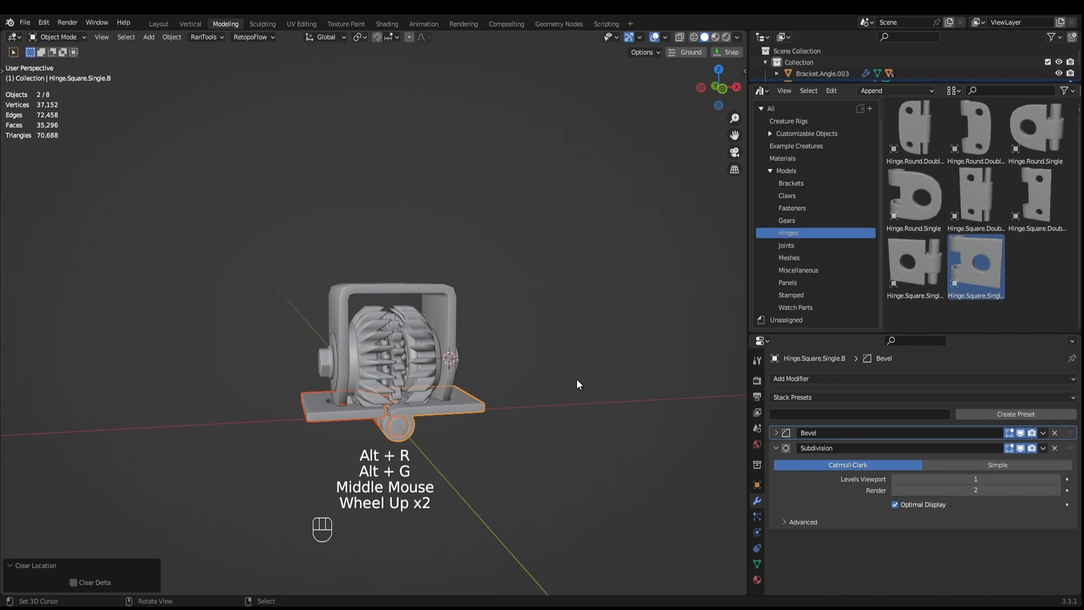
Raise both square hinge halves 0.04 m along Z so they sit above the geared bracket.
key(KP_3)
key(KP_1)
key(g)
key(z)
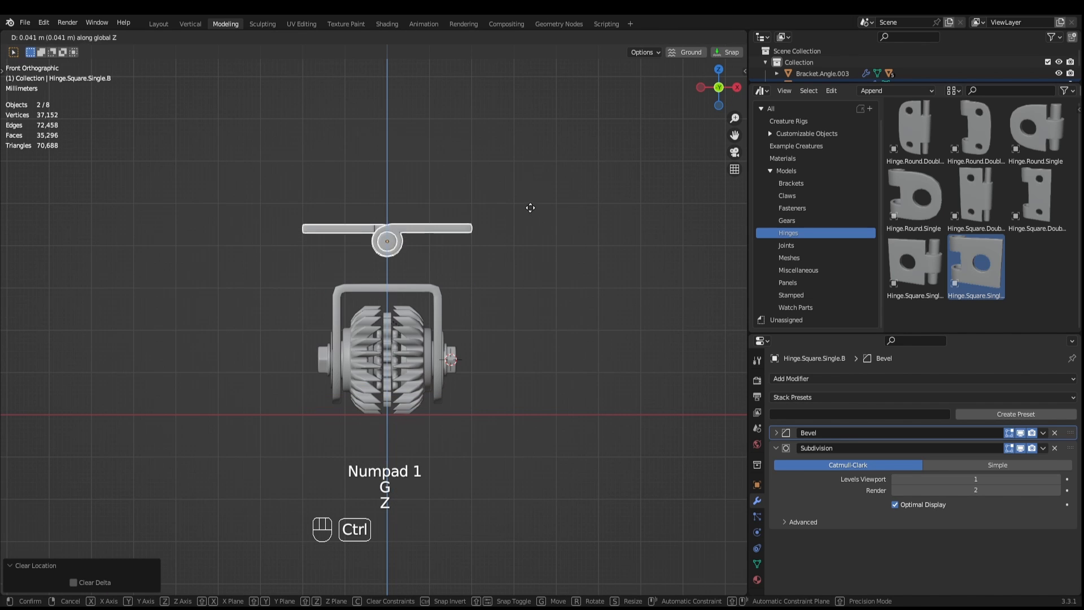
ctrl+click(527, 210)
middle_drag(528, 215, 493, 327)
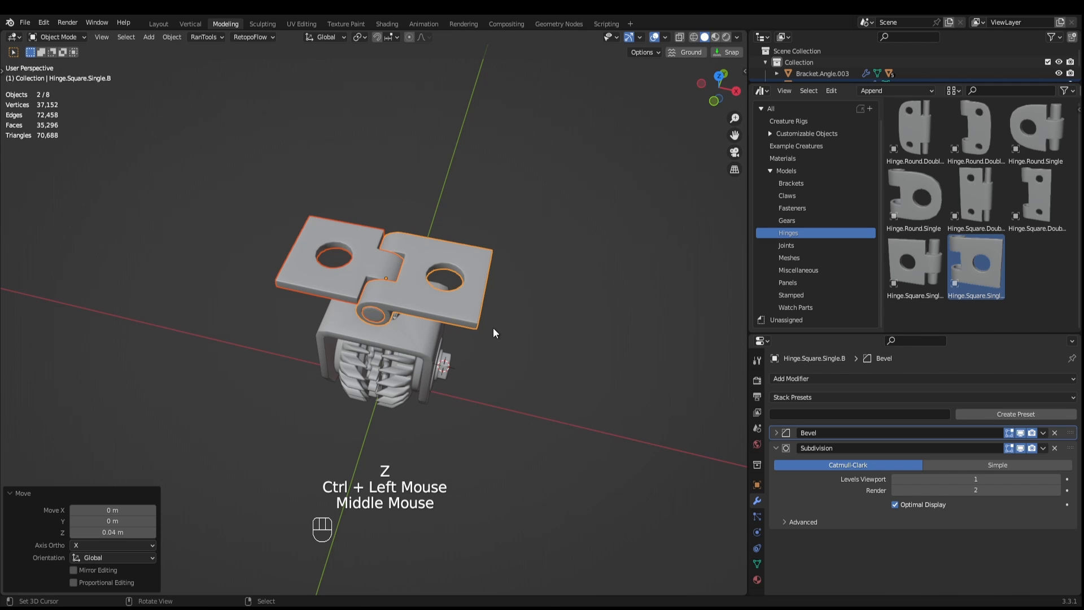
Rotate both hinge halves 90° about the Z axis.
key(r)
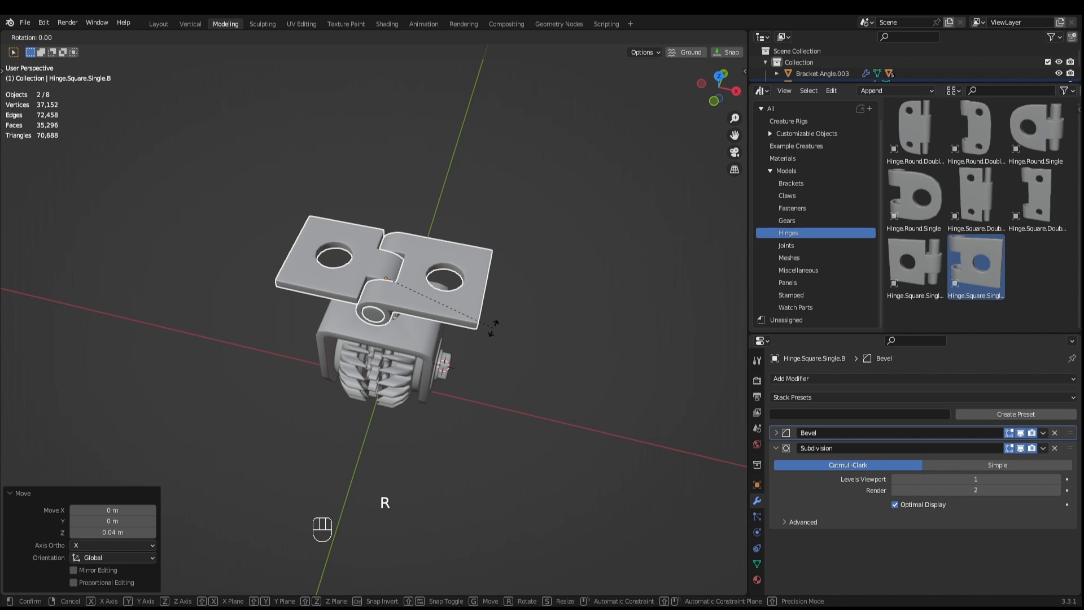
key(z)
key(KP_9)
key(KP_0)
key(KP_Enter)
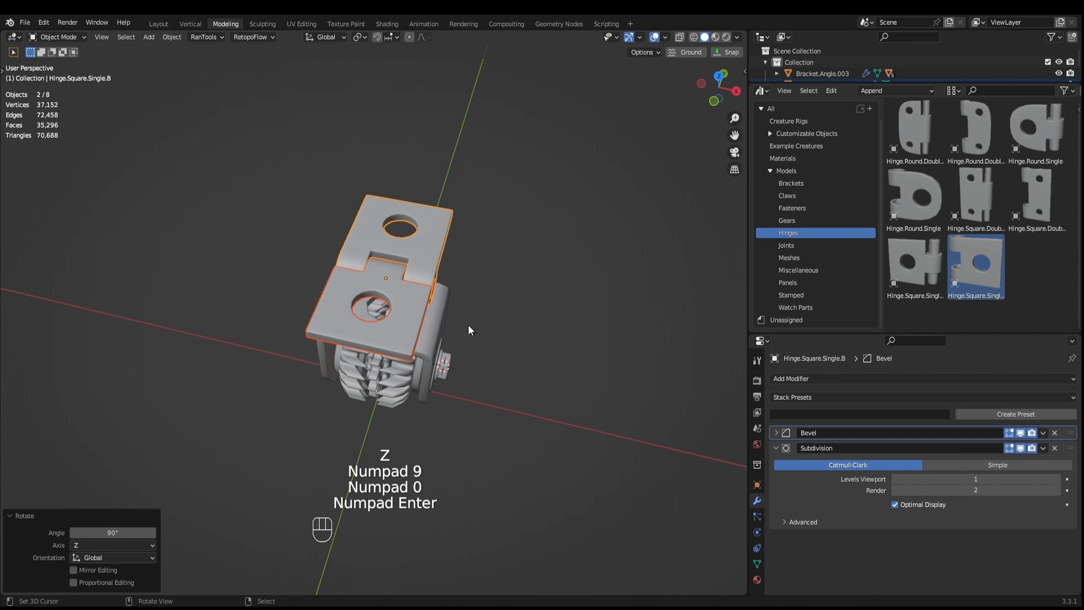
middle_click(469, 324)
middle_click(469, 325)
Flip both hinge halves 180° about the X axis so the knuckle faces up.
key(KP_3)
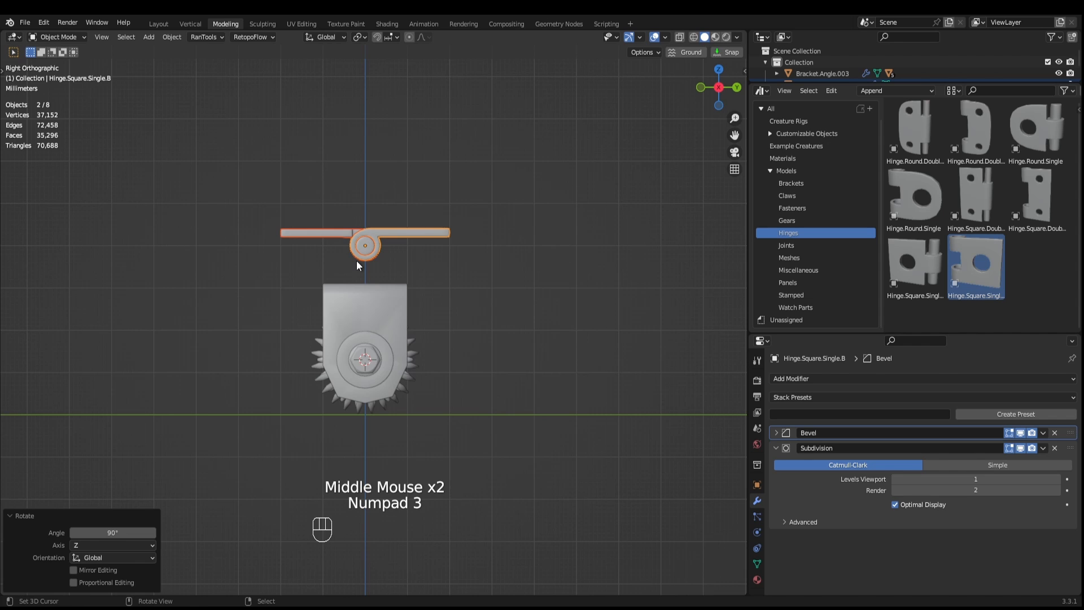
key(r)
key(x)
key(KP_1)
key(KP_8)
key(KP_0)
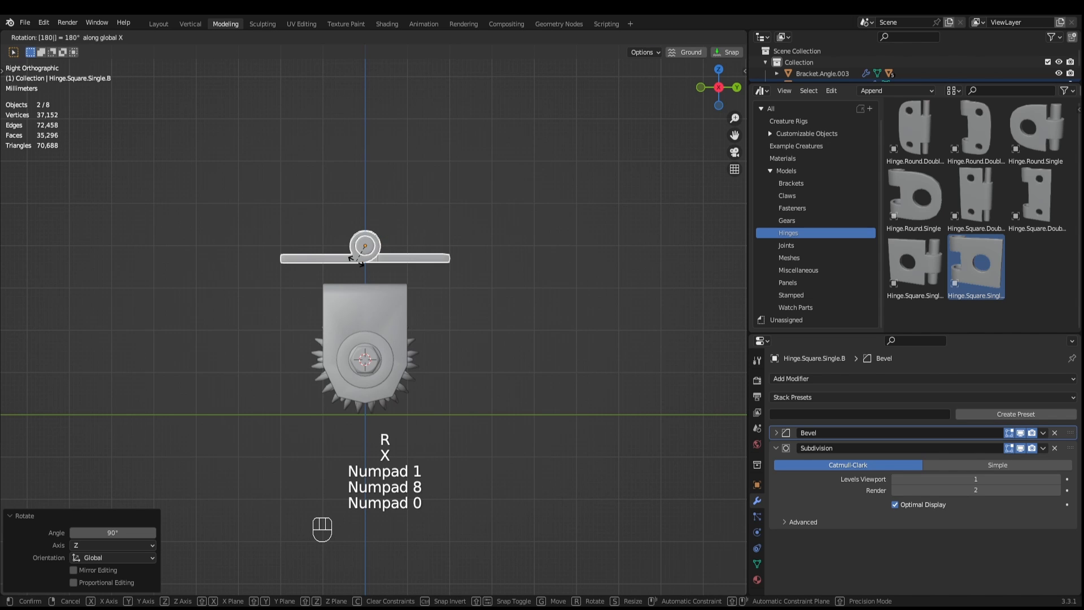
key(KP_Enter)
scroll(357, 261, up, 2)
middle_drag(357, 261, 354, 319)
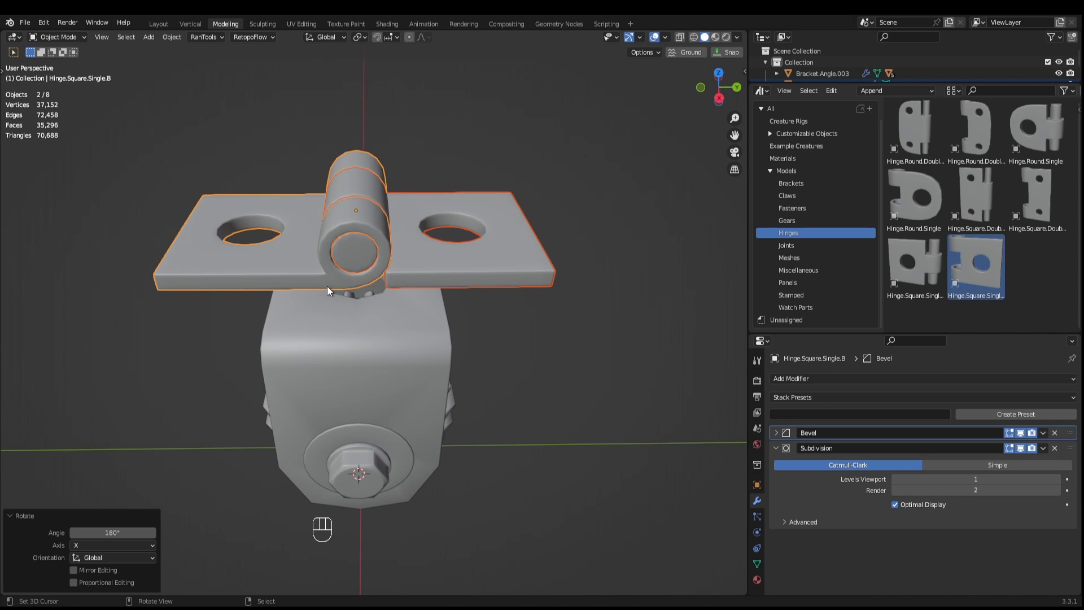
Rotate both hinge halves 180° about the Z axis to swap their sides.
key(r)
key(z)
key(KP_1)
key(KP_8)
key(KP_0)
key(KP_Enter)
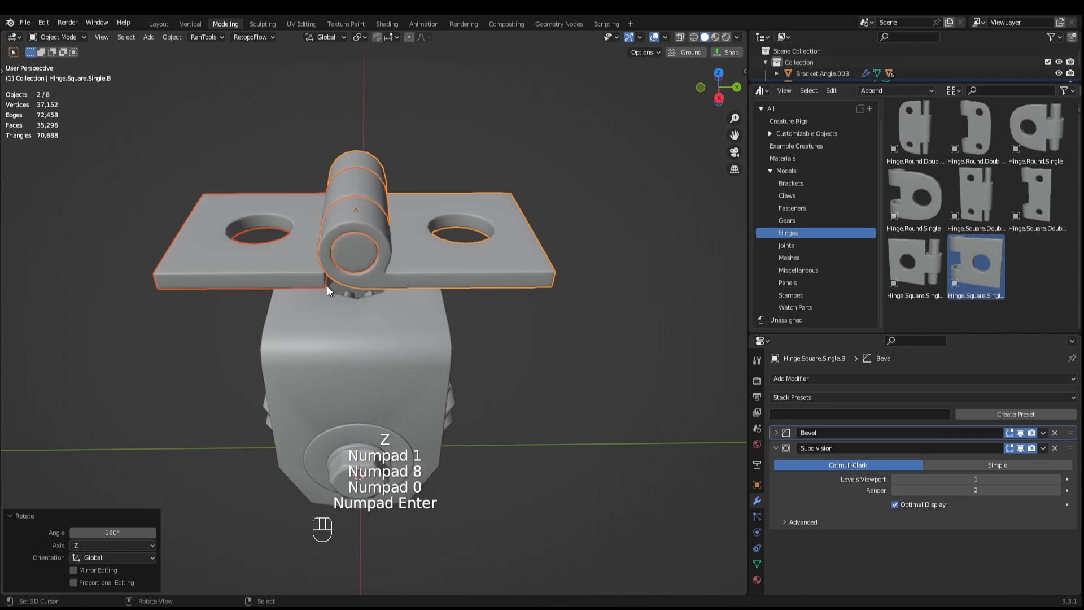
mouse_move(327, 286)
middle_down()
mouse_move(513, 310)
mouse_move(329, 274)
middle_up()
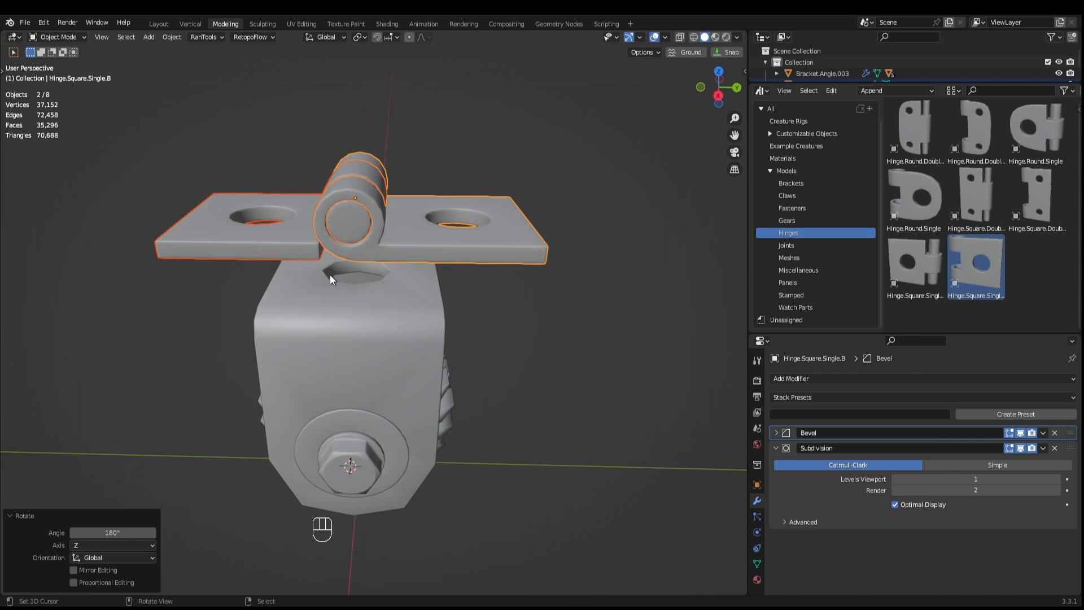
Move both hinge halves -0.01 m in Y and -0.005 m in Z so one plate rests on the bracket's top face.
key(KP_1)
key(KP_3)
scroll(389, 214, up, 2)
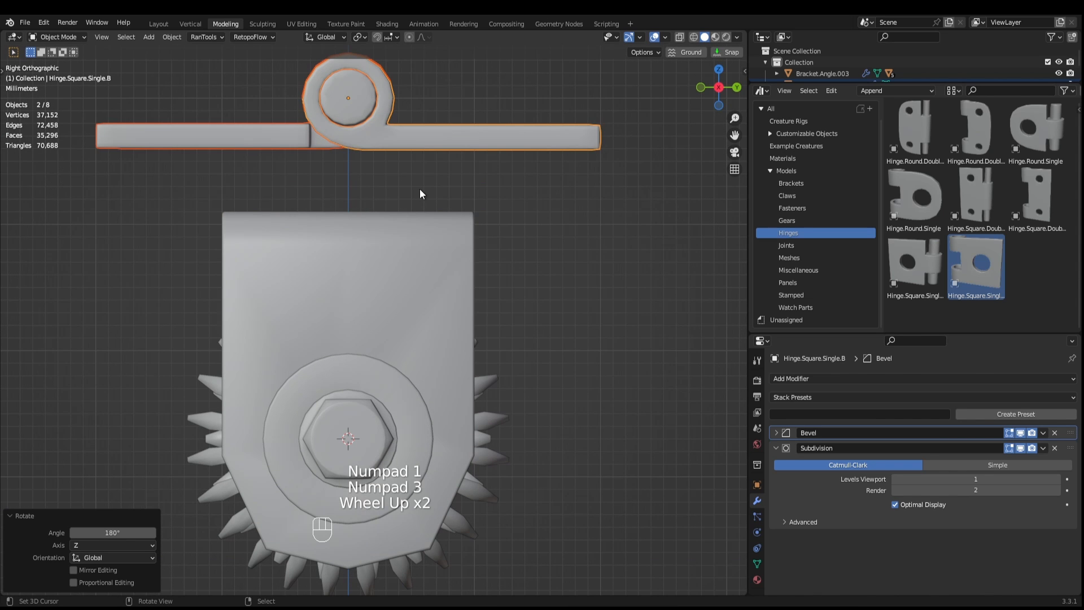
key(g)
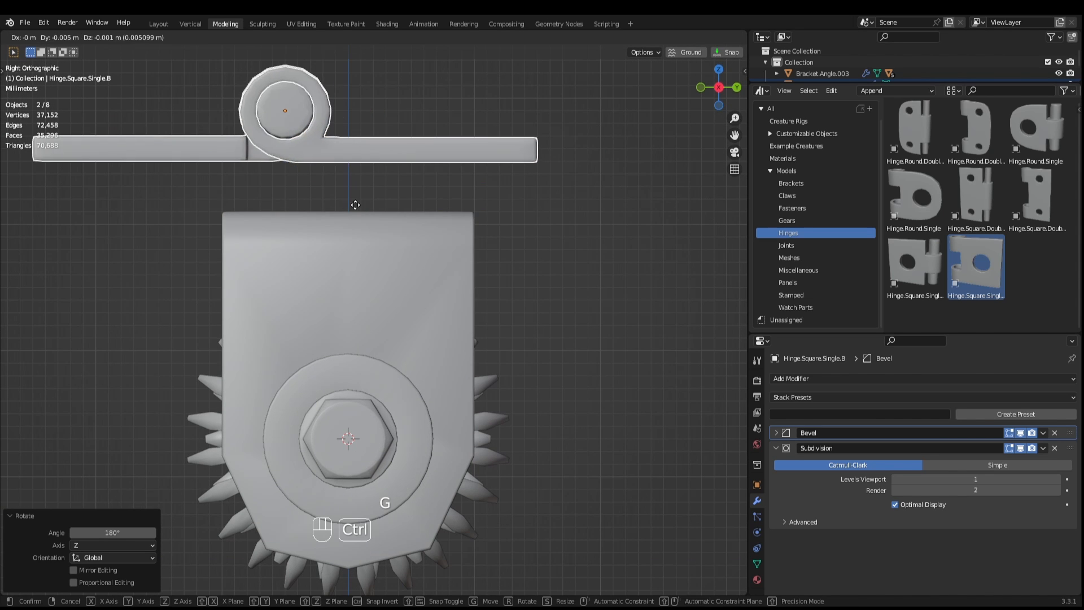
ctrl+click(295, 253)
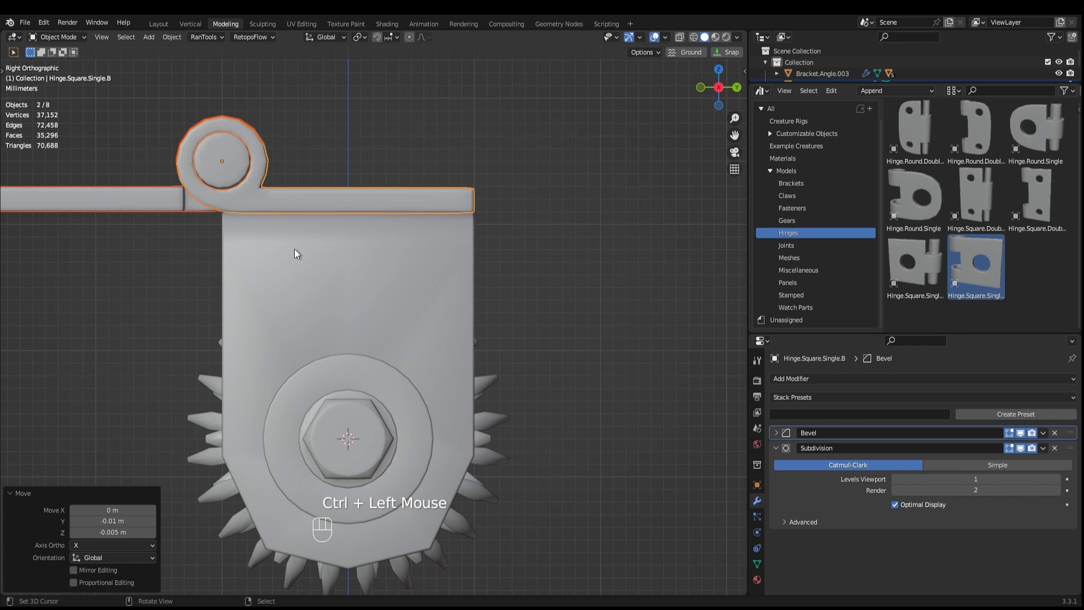
Shift both hinge halves slightly in the negative Y direction across the bracket's top.
key(KP_7)
scroll(452, 300, down, 1)
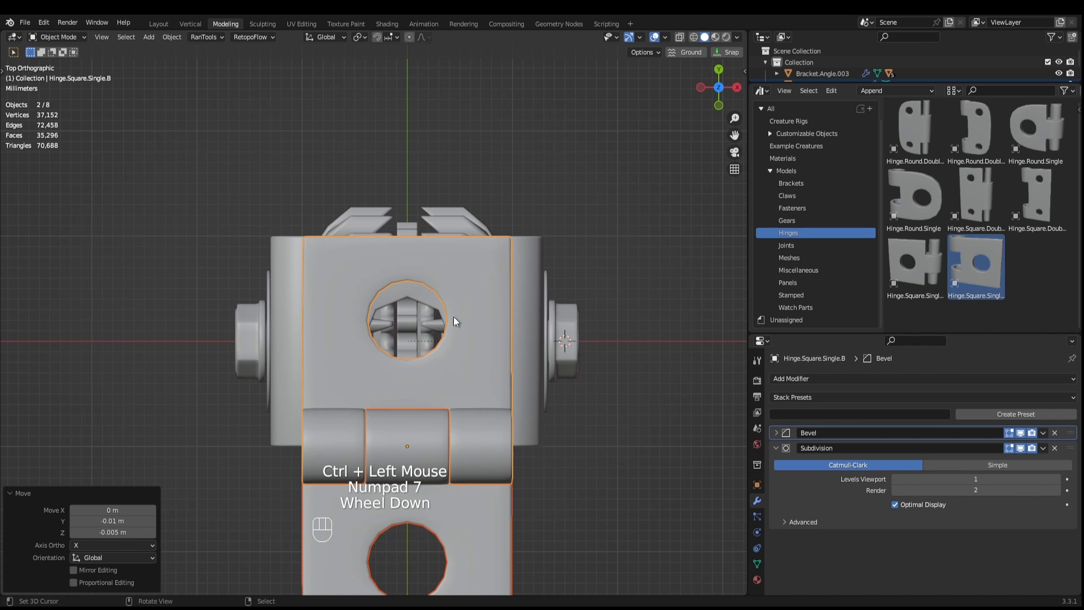
key(g)
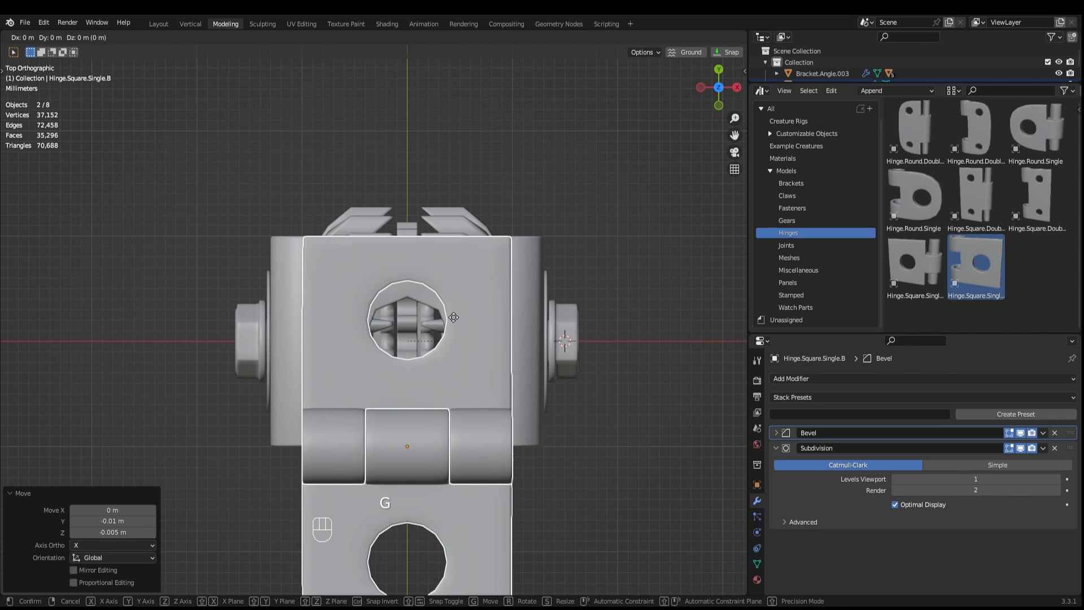
ctrl+click(453, 337)
middle_drag(453, 337, 377, 289)
scroll(402, 267, down, 2)
Fold the free hinge half over the bracket by rotating it 180° about the X axis.
right_click(233, 296)
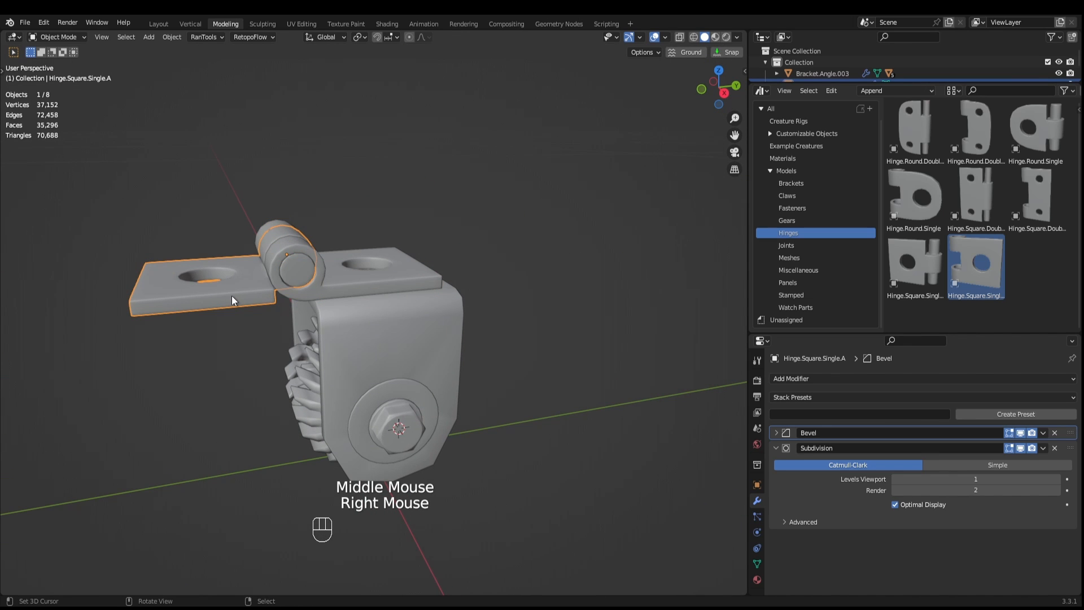
text(r)
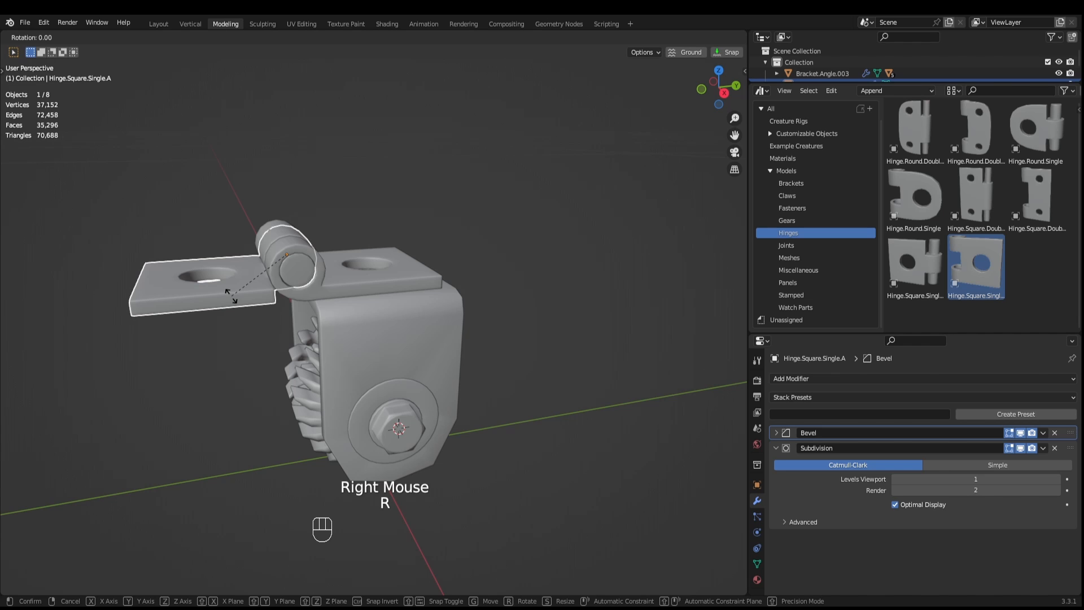
text(x180)
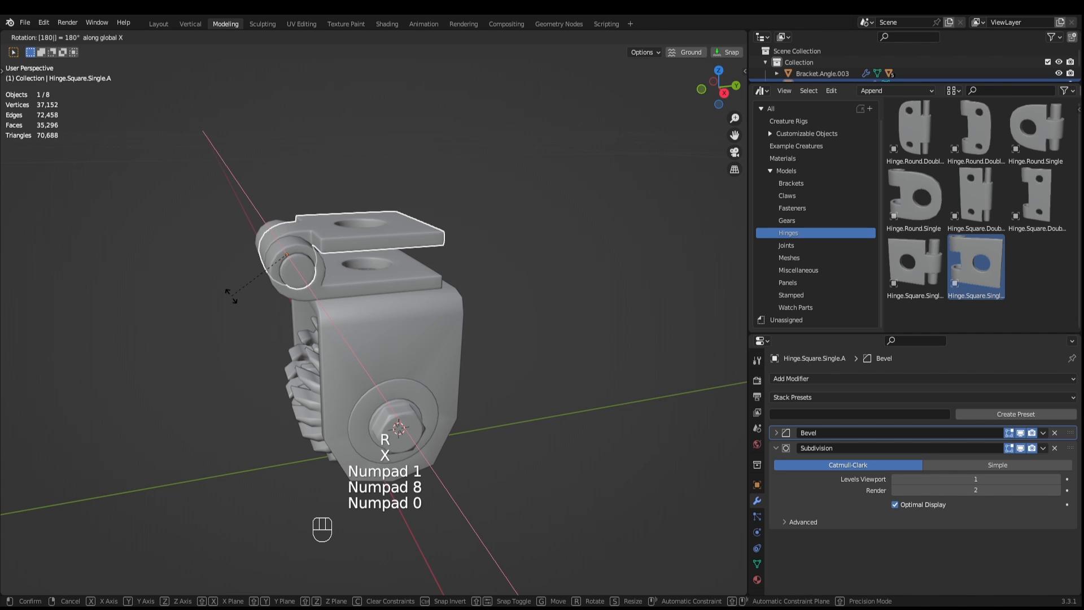
key(KP_Enter)
middle_drag(231, 296, 351, 260)
scroll(350, 261, up, 2)
key(KP_1)
key(KP_7)
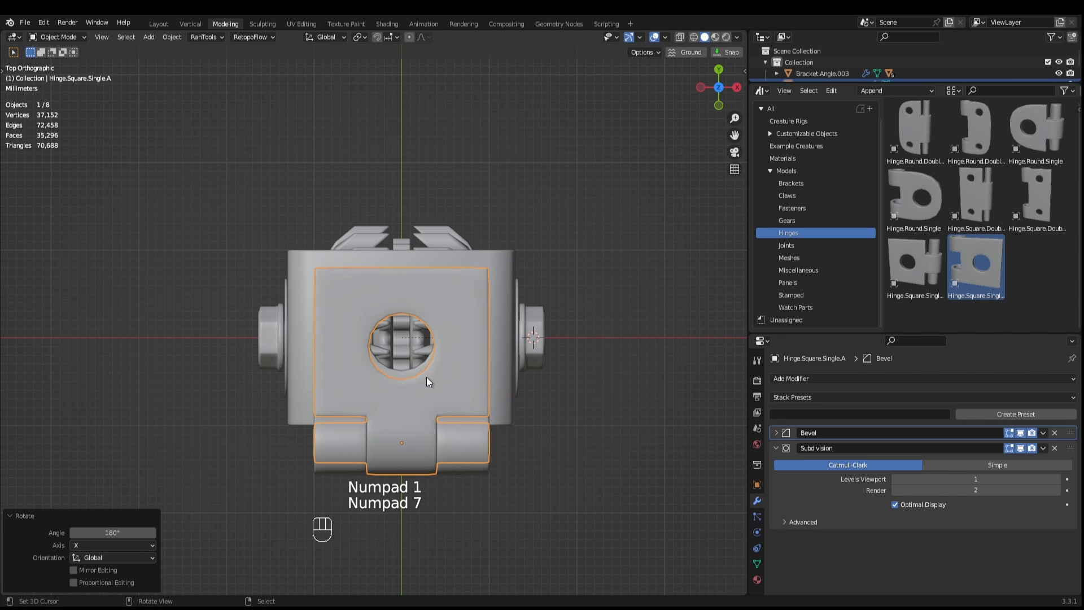
Check how the holes of the two hinge plates line up from above and enter Edit Mode on the upper hinge half.
scroll(425, 377, up, 4)
middle_drag(513, 391, 407, 370)
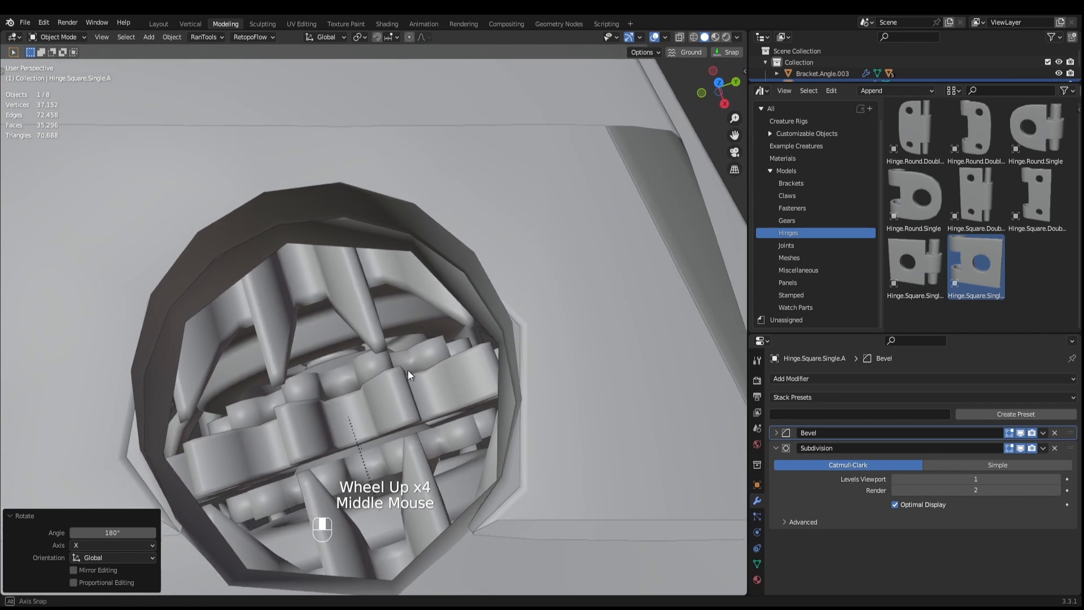
key(KP_7)
key(Tab)
scroll(462, 369, down, 2)
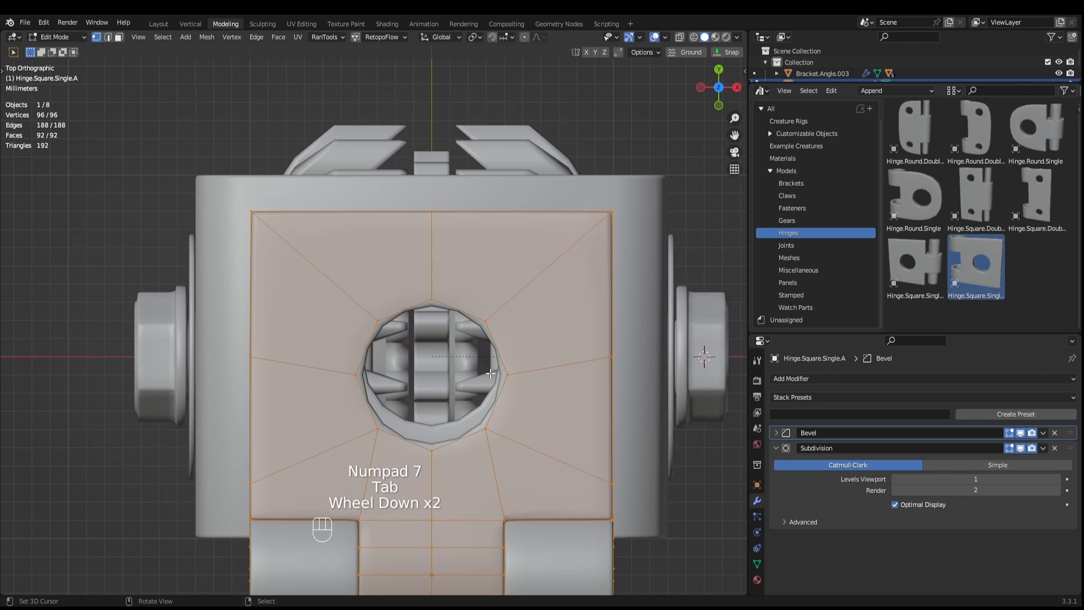
key(1)
mouse_move(521, 317)
middle_down()
mouse_move(559, 250)
mouse_move(590, 235)
mouse_move(598, 214)
mouse_move(525, 303)
middle_up()
scroll(598, 210, down, 2)
key(KP_1)
key(KP_7)
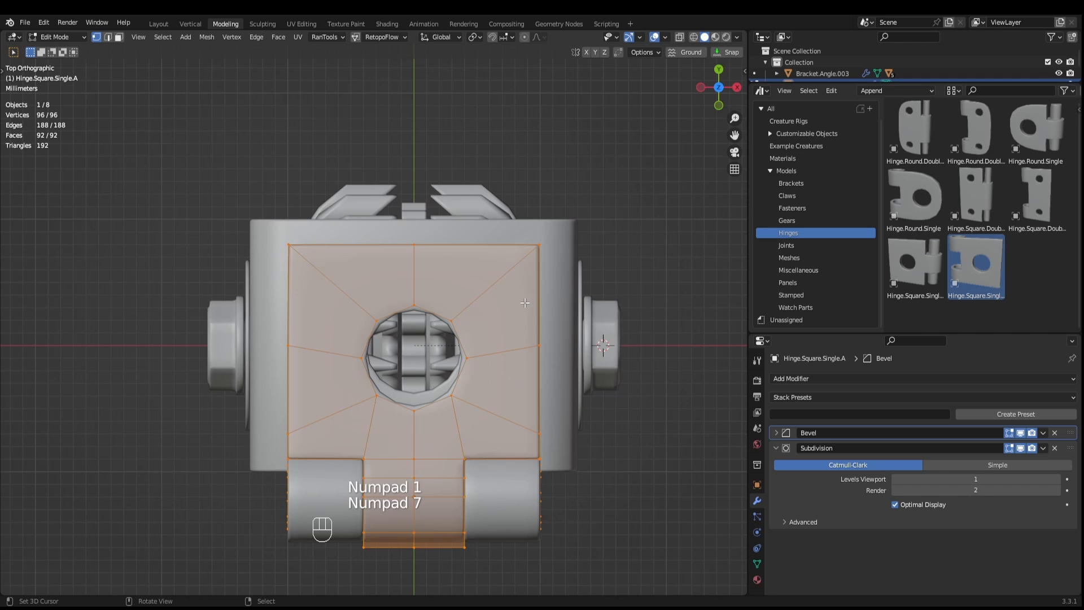
With X-ray on, select only the vertices around the round hole in the upper hinge plate.
key(alt+z)
key(1)
key(1)
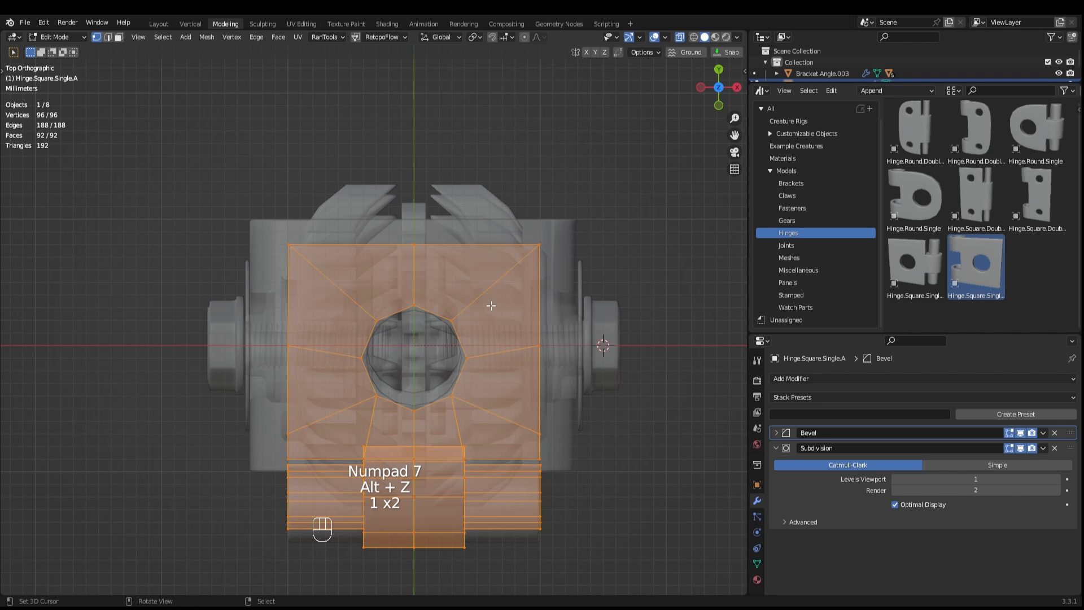
click(487, 287)
key(a)
key(a)
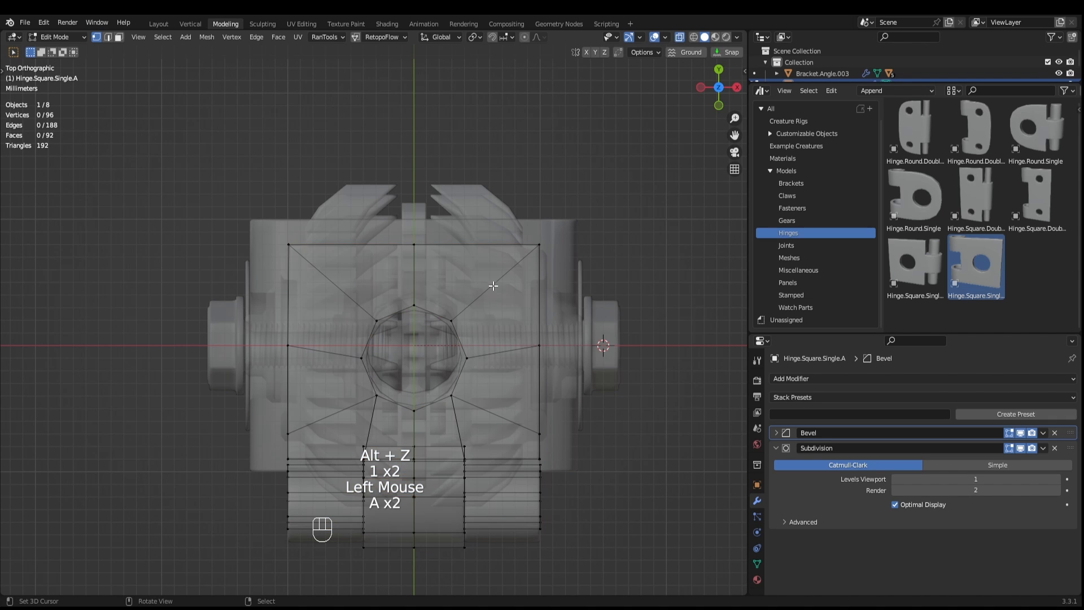
drag(495, 284, 353, 419)
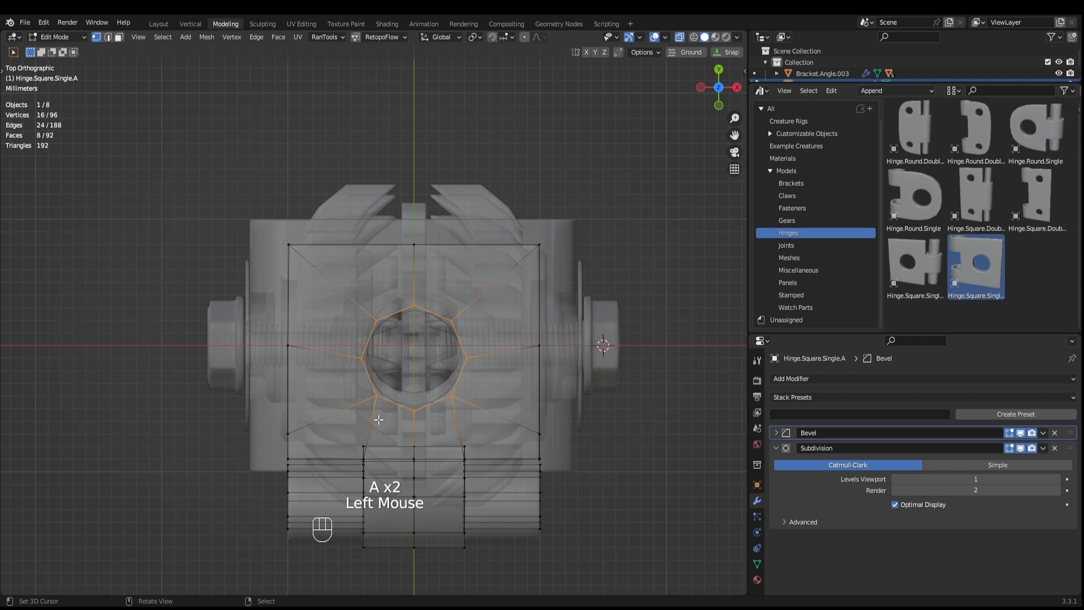
Move the selected hole vertices slightly along positive Y to align with the hole below, and return to Object Mode.
scroll(418, 434, up, 2)
shift+middle_drag(438, 418, 413, 406)
scroll(413, 406, up, 1)
key(g)
key(y)
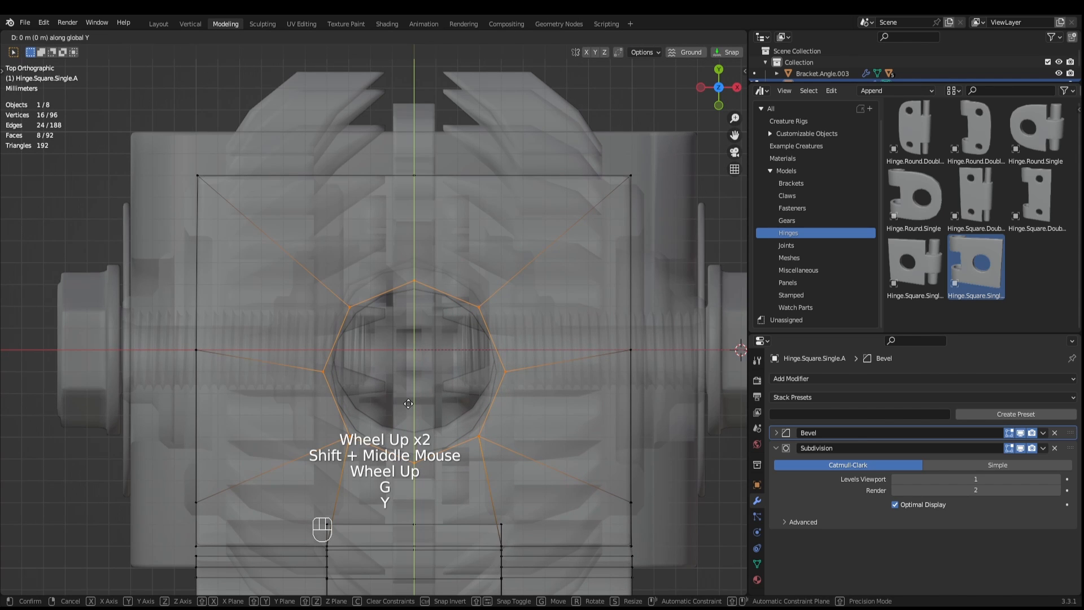
key(shift+ctrl)
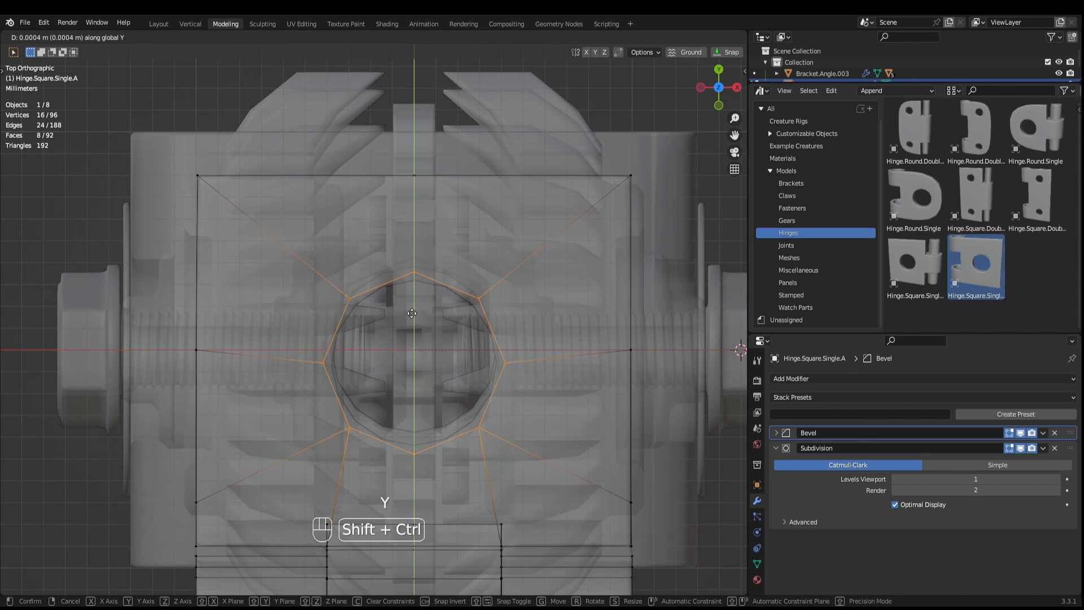
ctrl+shift+click(426, 201)
scroll(530, 388, down, 2)
key(Tab)
Turn off X-ray display and save the file.
mouse_move(519, 419)
middle_down()
mouse_move(443, 387)
mouse_move(375, 334)
mouse_move(375, 316)
mouse_move(421, 343)
middle_up()
scroll(390, 333, down, 1)
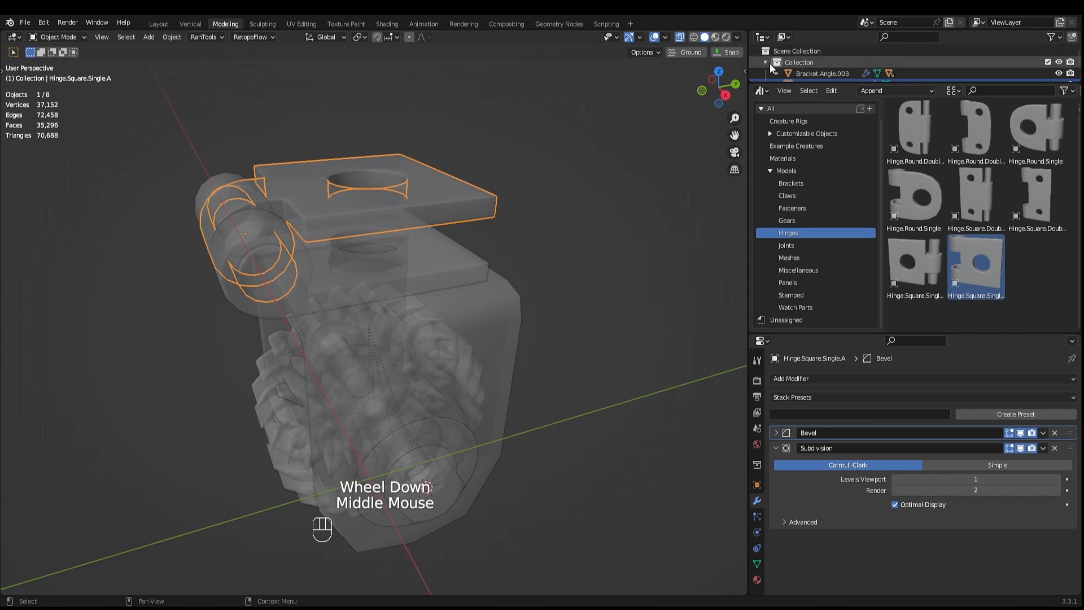
click(679, 37)
key(ctrl+s)
Parent the angle bracket to the lower hinge half with Object (Keep Transform).
middle_drag(475, 242, 374, 288)
right_click(325, 290)
shift+right_click(362, 234)
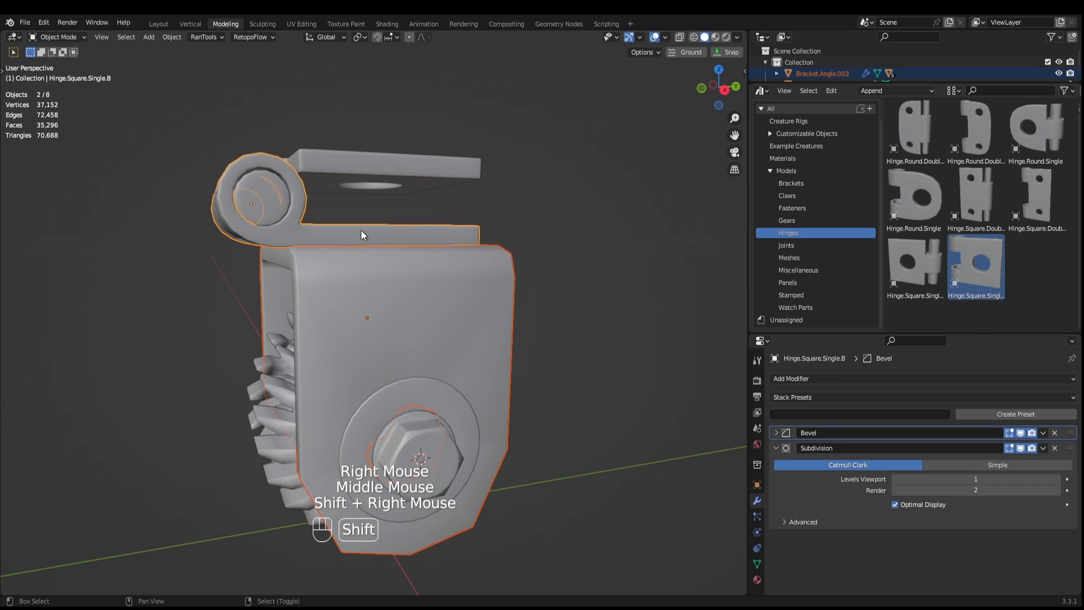
key(ctrl+p)
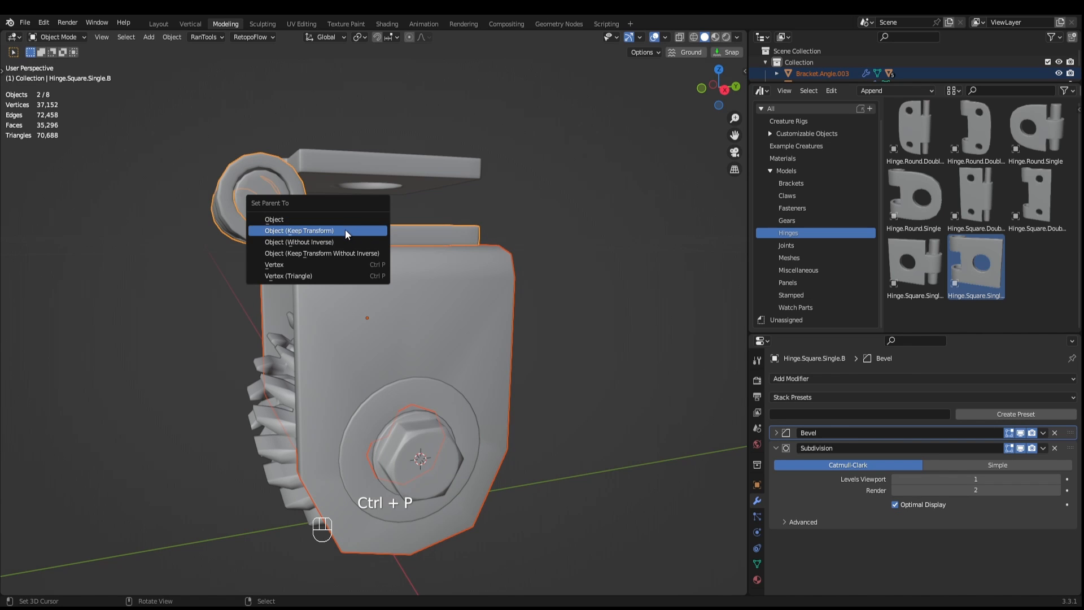
click(344, 229)
middle_drag(345, 232, 335, 196)
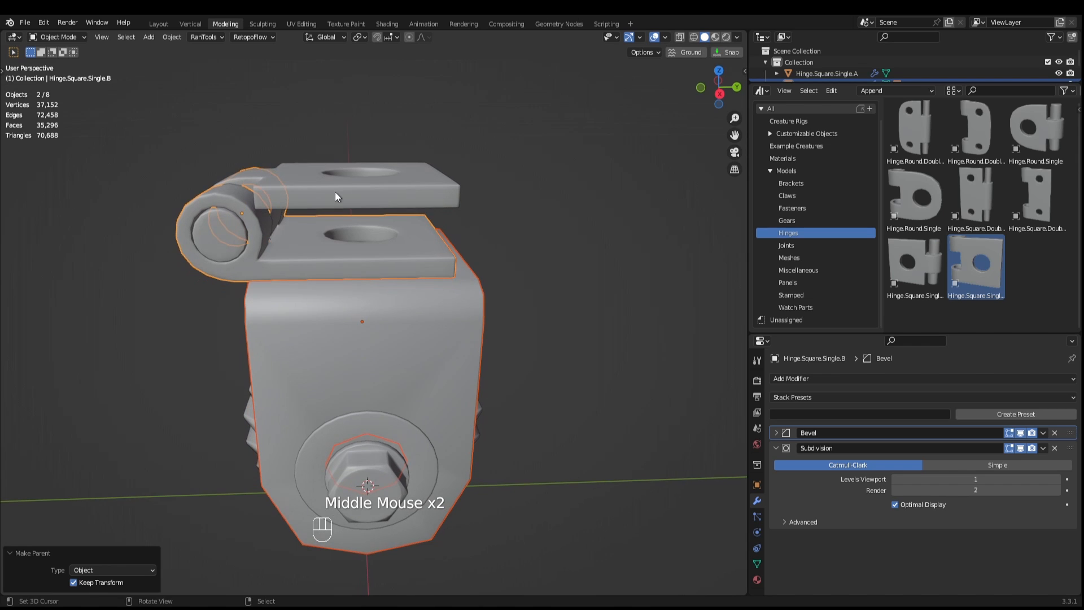
Parent the upper hinge half to the lower hinge half with Object (Keep Transform).
right_click(335, 198)
shift+right_click(317, 255)
key(ctrl+p)
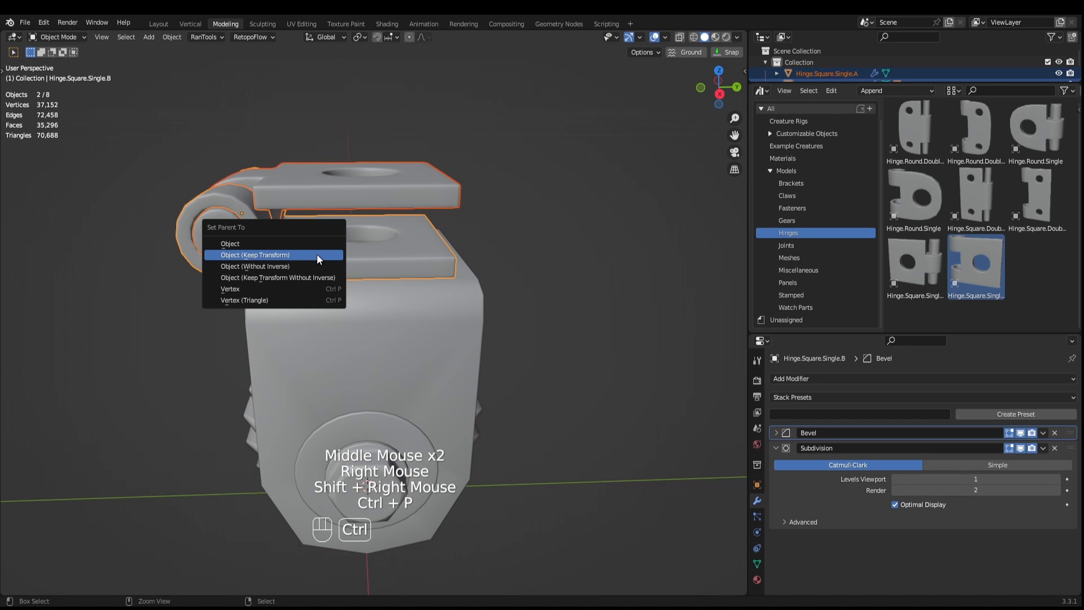
click(314, 252)
Try swinging the upper hinge half about the X axis, cancel the rotation, and undo the last change.
right_click(313, 201)
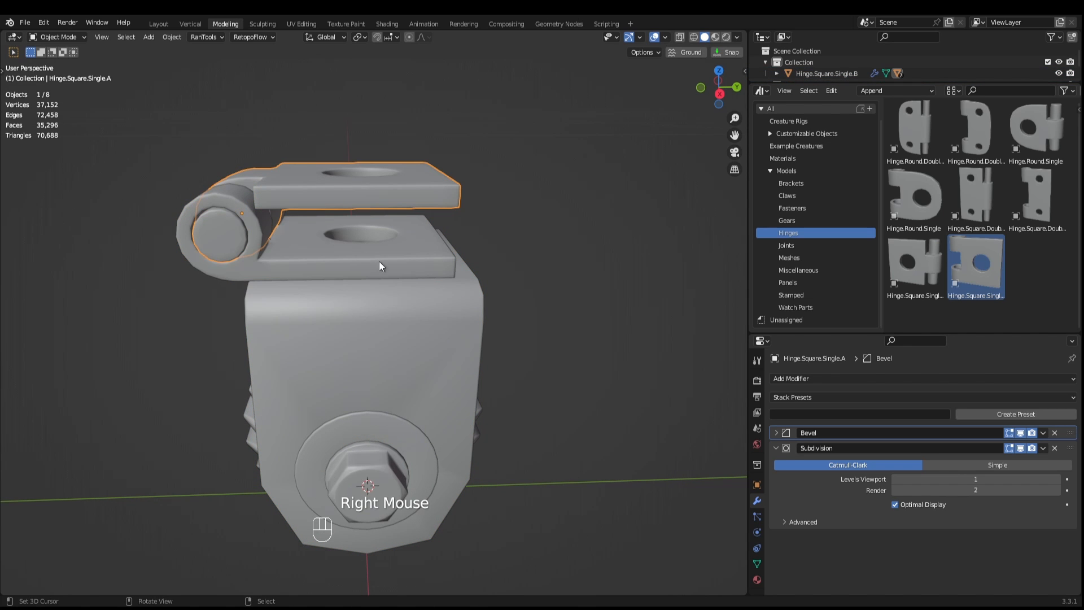
middle_drag(378, 261, 396, 267)
key(KP_3)
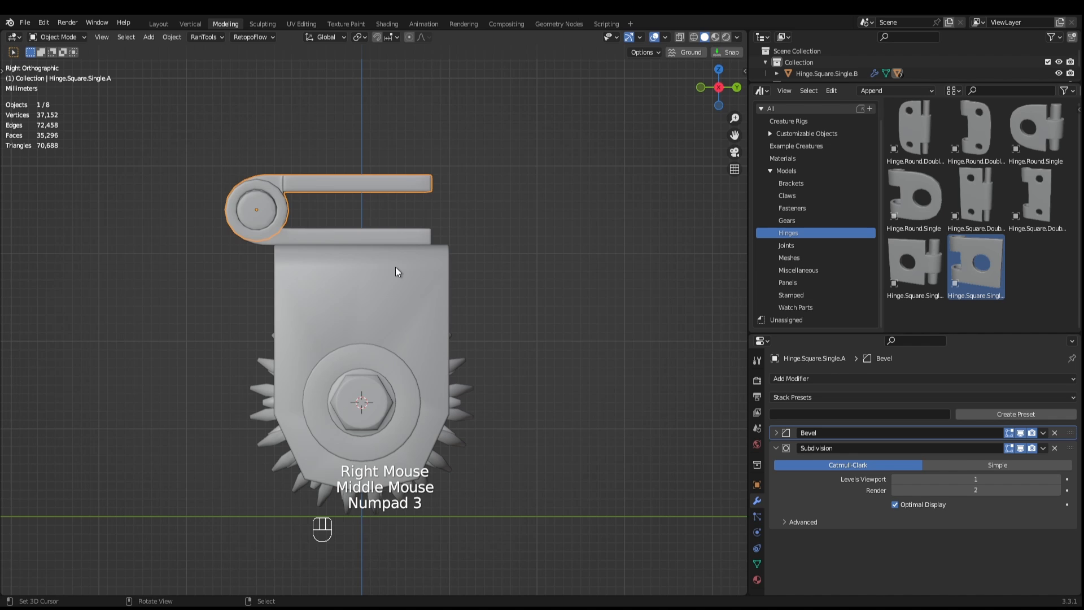
key(r)
key(x)
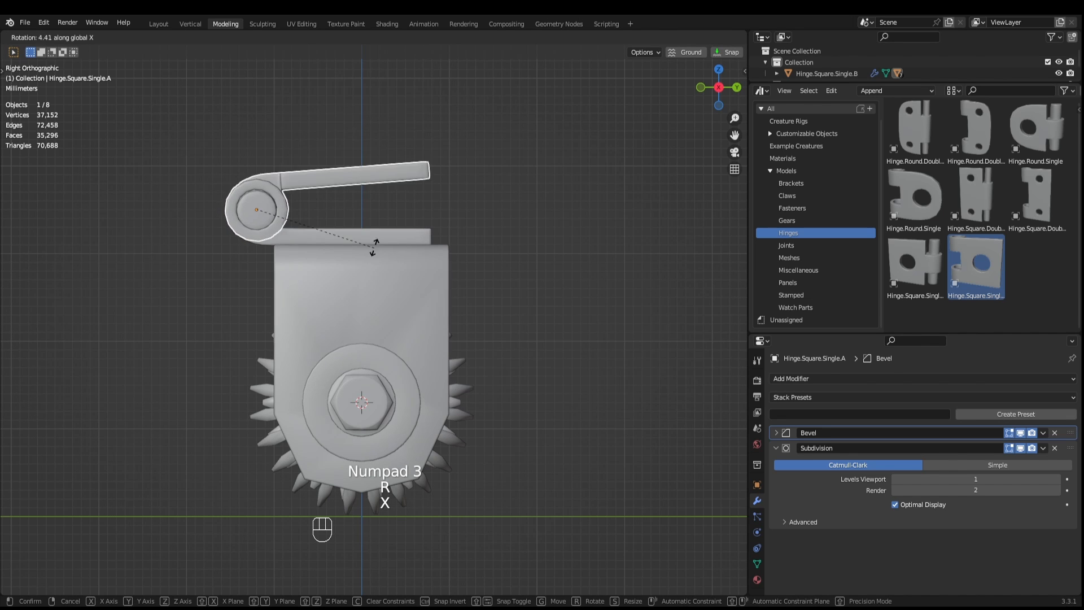
right_click(367, 243)
right_drag(361, 240, 385, 222)
key(ctrl+z)
middle_drag(377, 240, 466, 280)
scroll(467, 295, down, 2)
scroll(345, 279, up, 4)
scroll(362, 280, down, 3)
key(KP_1)
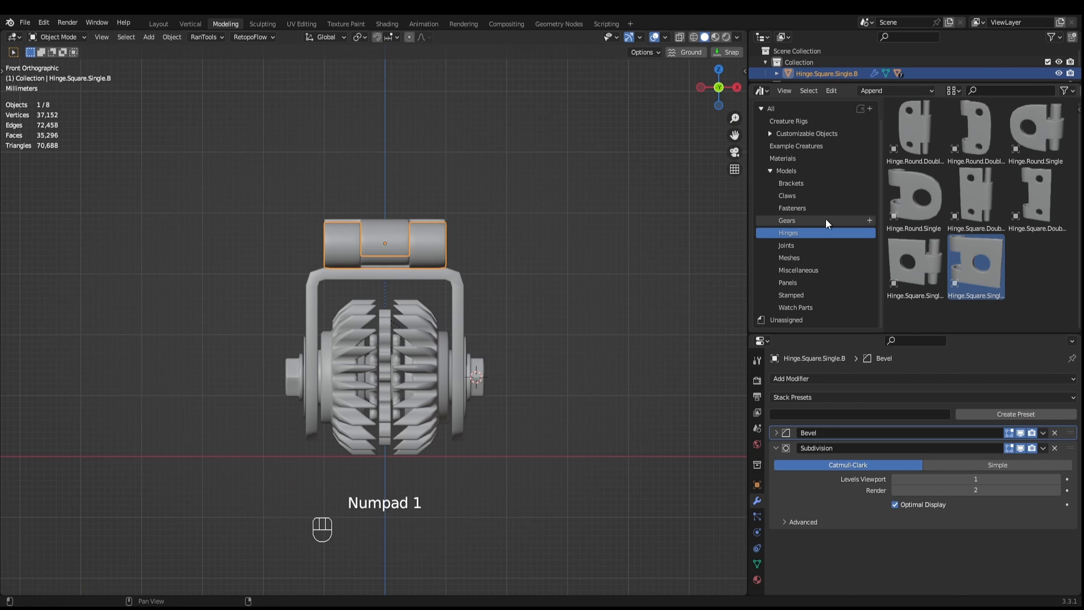
Append the Bracket.Angle.003 asset from the Brackets catalog beside the hinge assembly.
click(804, 209)
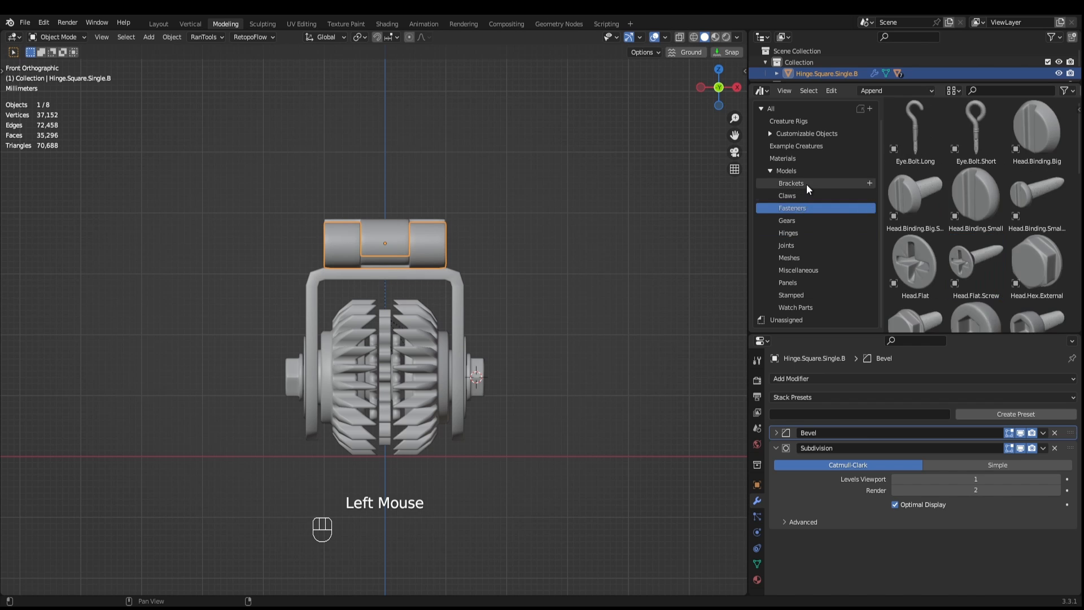
click(807, 184)
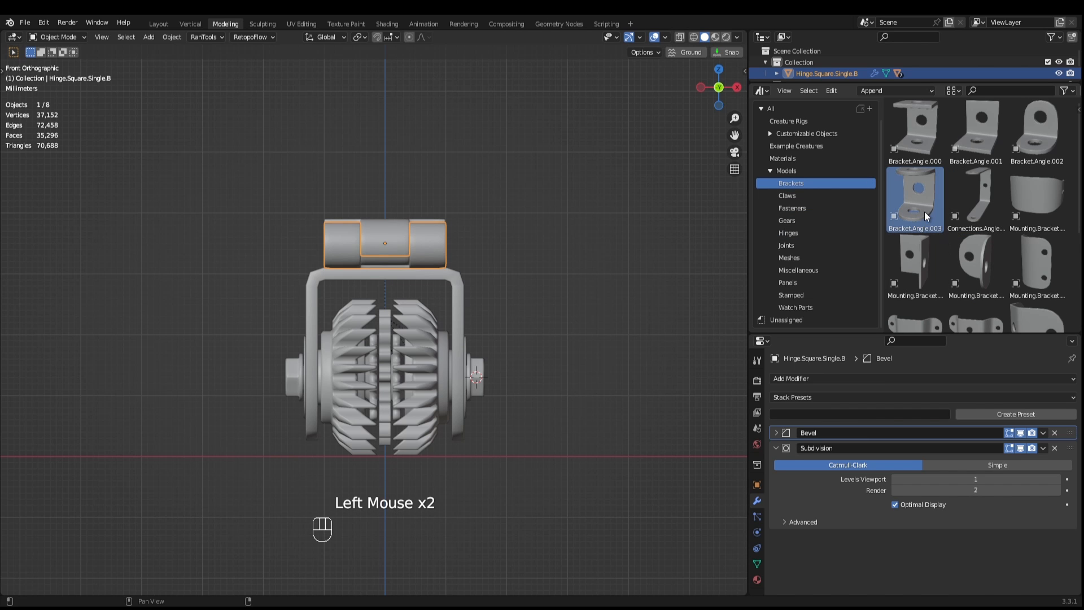
drag(928, 214, 592, 306)
drag(588, 405, 606, 408)
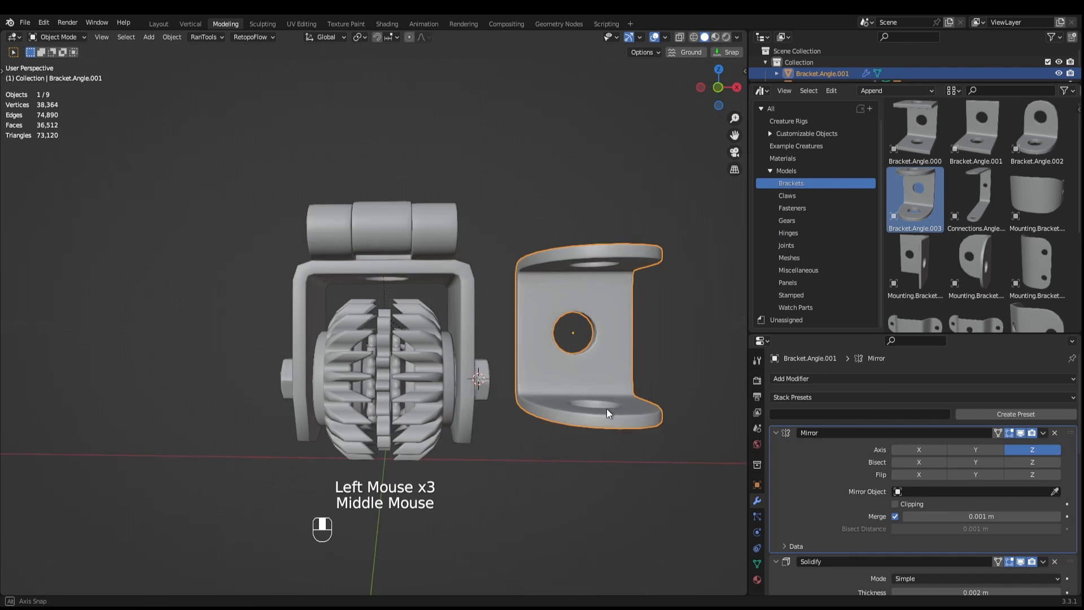
middle_drag(606, 409, 832, 211)
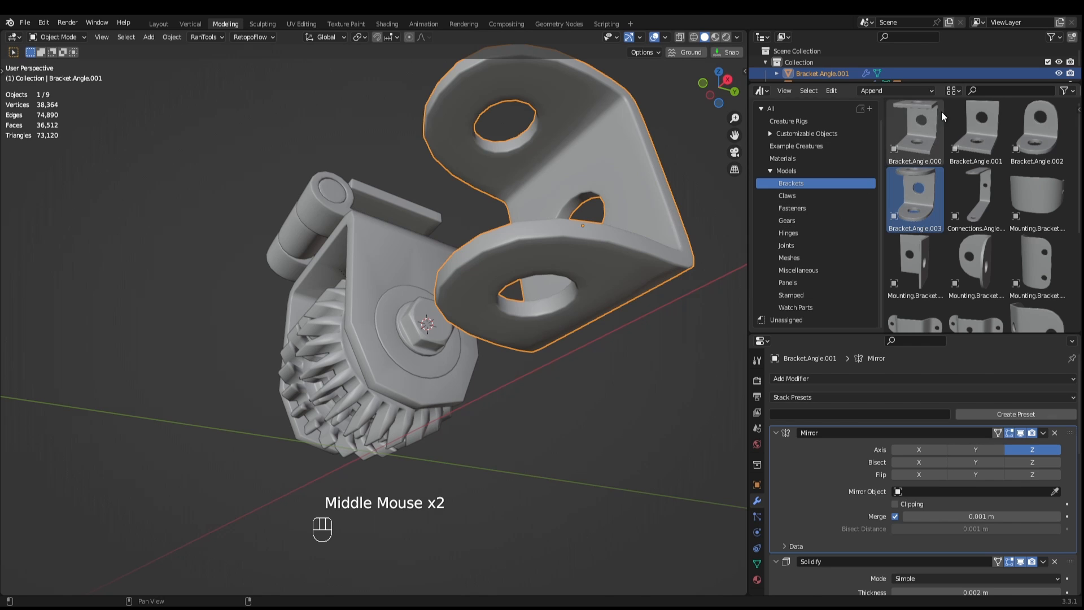
middle_drag(505, 229, 547, 342)
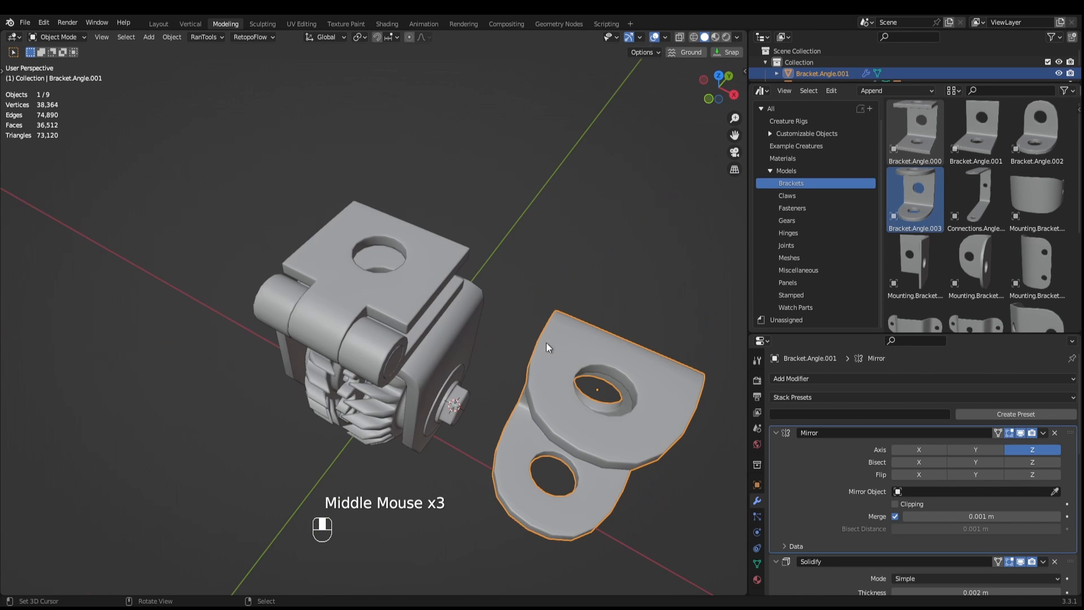
Select the rim edge loop of the upper hinge plate's hole and snap the 3D cursor to it.
right_click(418, 263)
middle_drag(418, 263, 488, 221)
scroll(488, 220, up, 1)
key(Tab)
scroll(488, 220, up, 2)
key(2)
alt+right_click(500, 186)
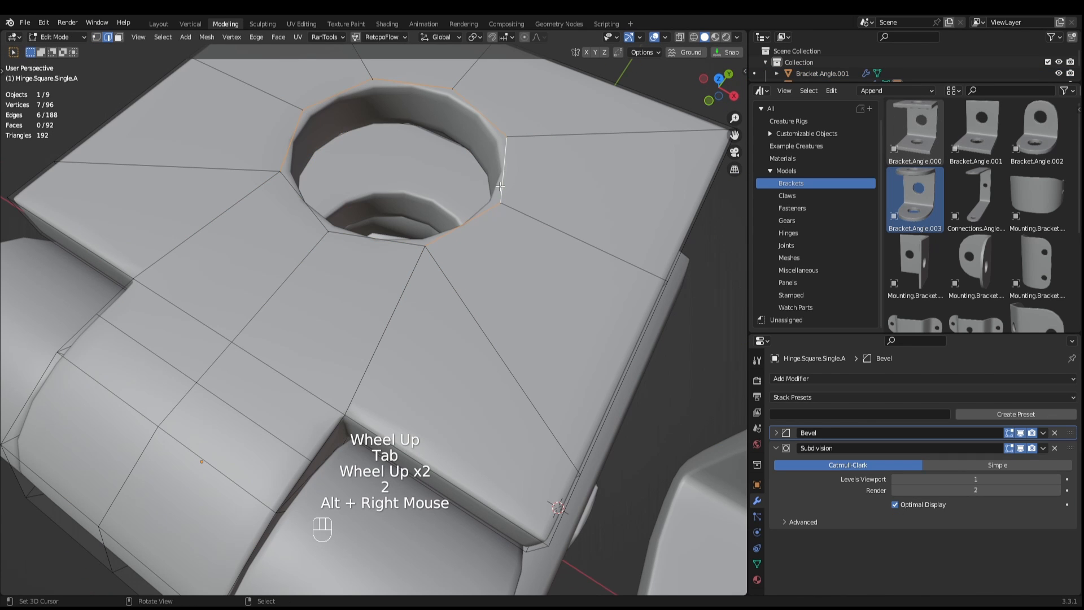
key(shift+s)
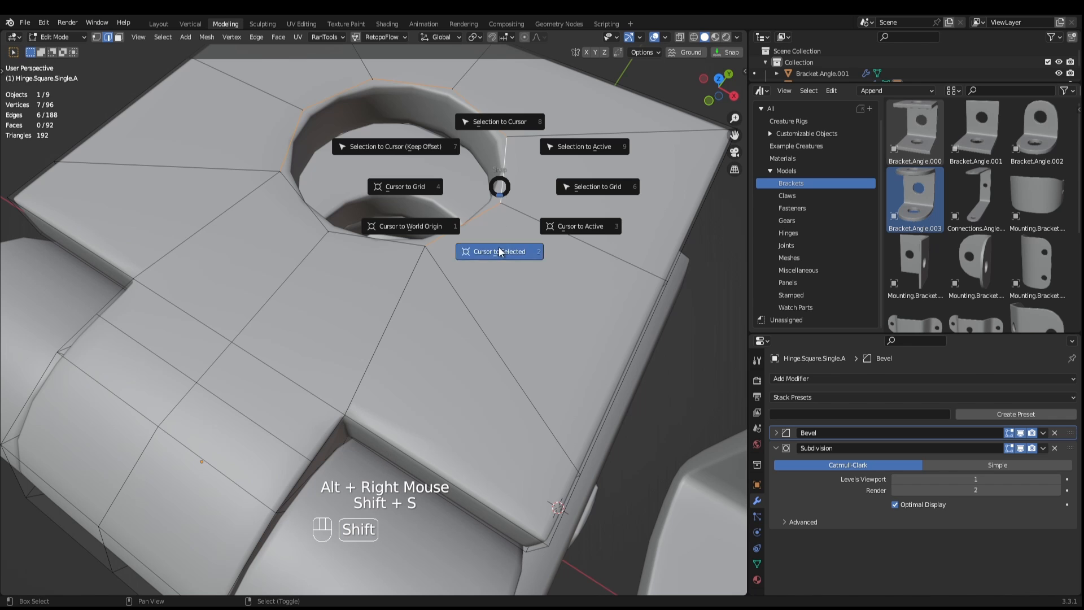
key(Tab)
scroll(514, 282, down, 2)
Snap the appended U-shaped bracket to the 3D cursor at the upper hinge plate's hole.
right_click(576, 367)
scroll(621, 381, down, 2)
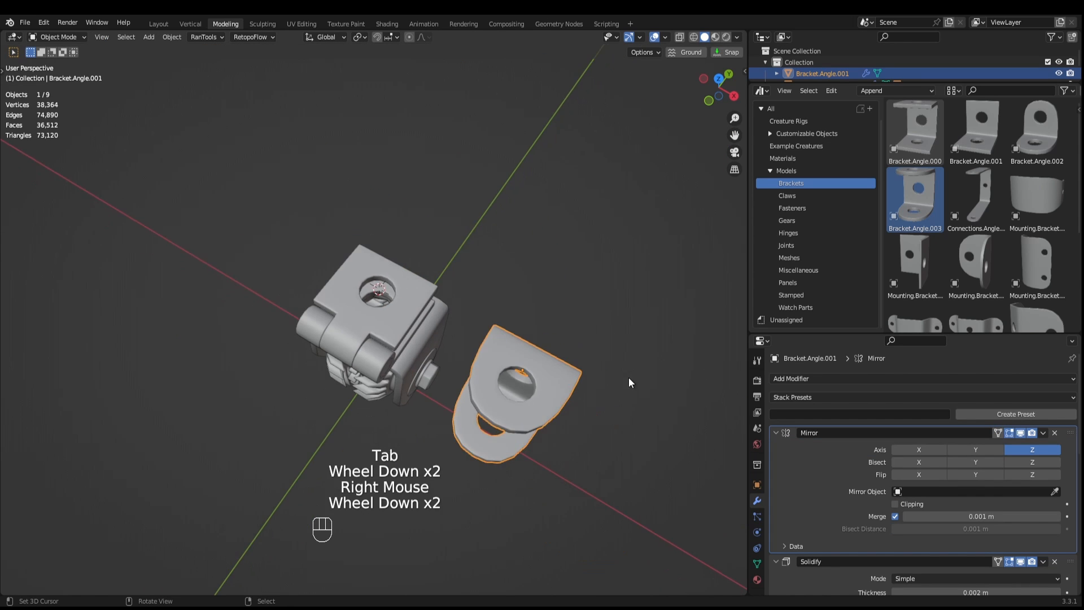
middle_drag(628, 378, 634, 333)
key(shift+s)
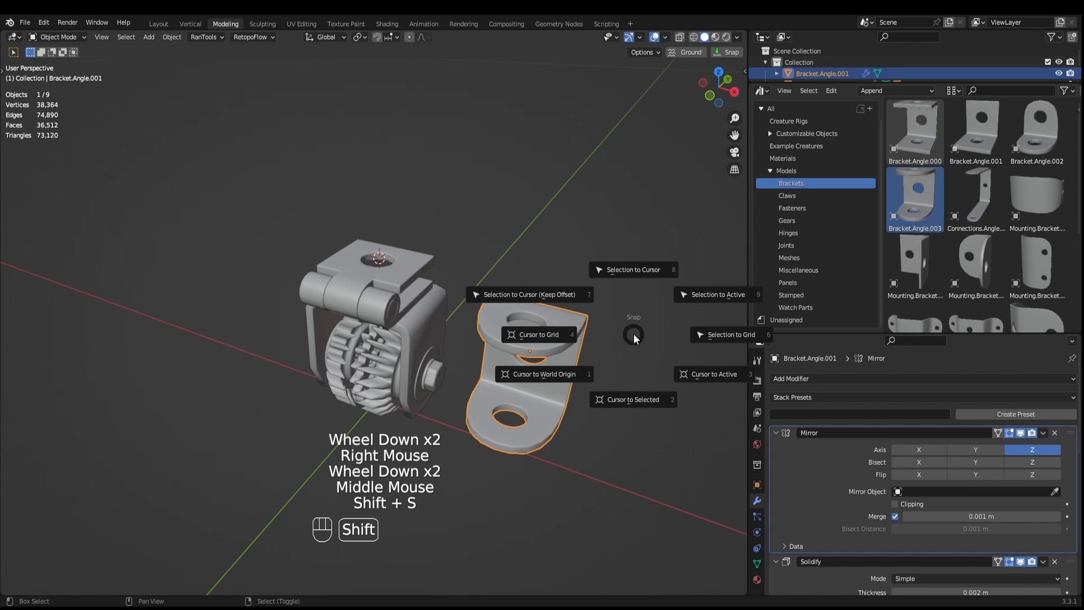
click(630, 277)
Try raising the U-shaped bracket 0.013 m along Z above the hinge, and undo the move.
middle_drag(497, 259, 402, 282)
key(KP_3)
key(g)
key(z)
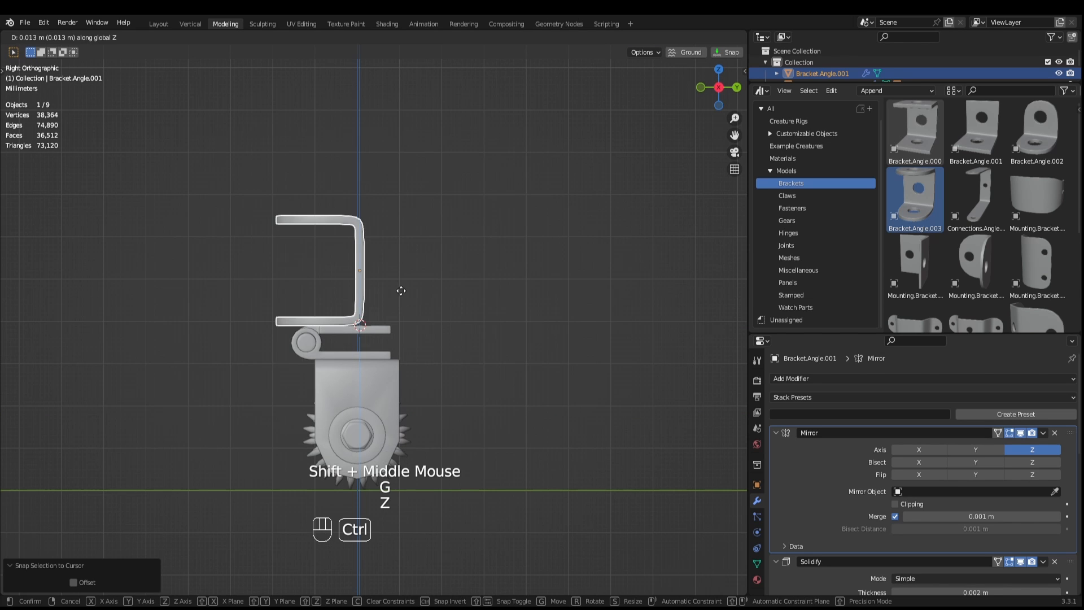
click(401, 291)
scroll(397, 294, up, 2)
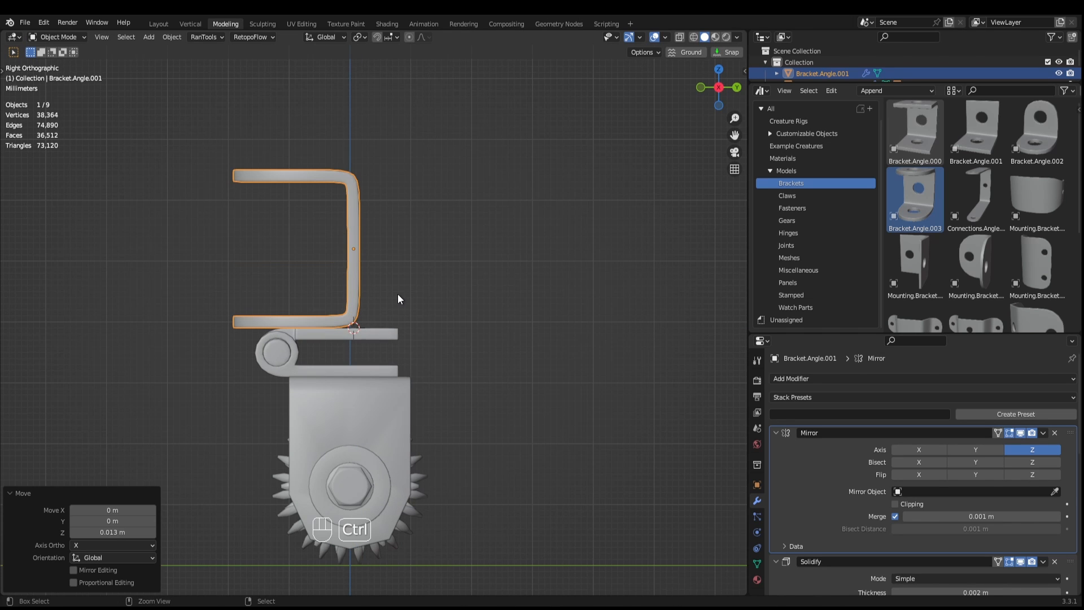
key(ctrl+z)
Rotate the U-shaped bracket -90 degrees about the global X axis so its arms point upward.
mouse_move(398, 293)
middle_down()
mouse_move(450, 290)
mouse_move(405, 297)
middle_up()
key(r)
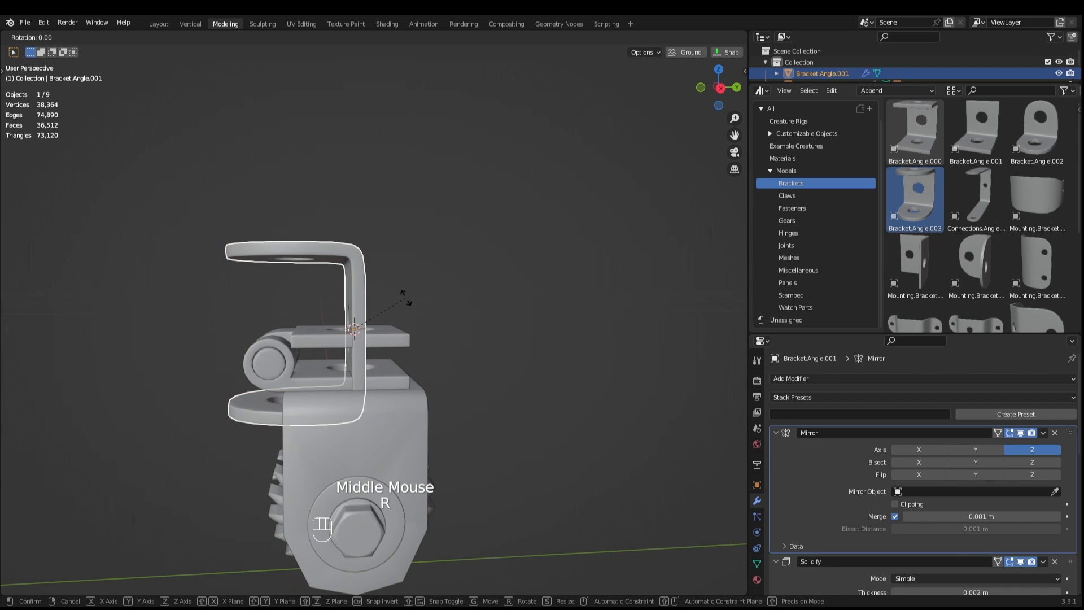
key(x)
key(KP_9)
key(KP_0)
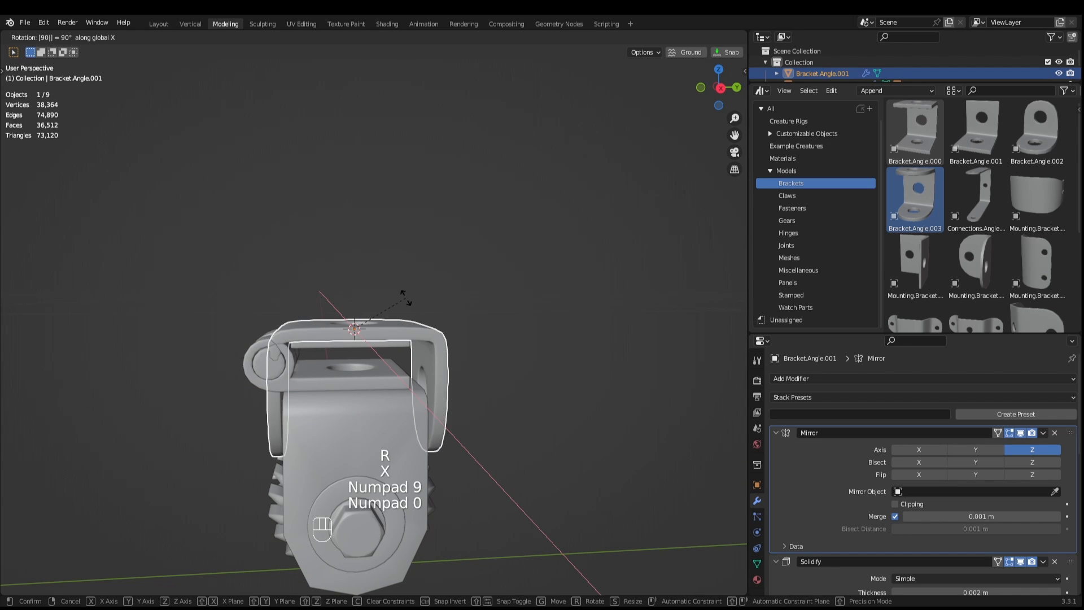
key(KP_Enter)
middle_click(406, 297)
Raise the U-shaped bracket 0.001 m along Z to seat its base on the upper hinge plate.
key(KP_3)
scroll(375, 313, up, 1)
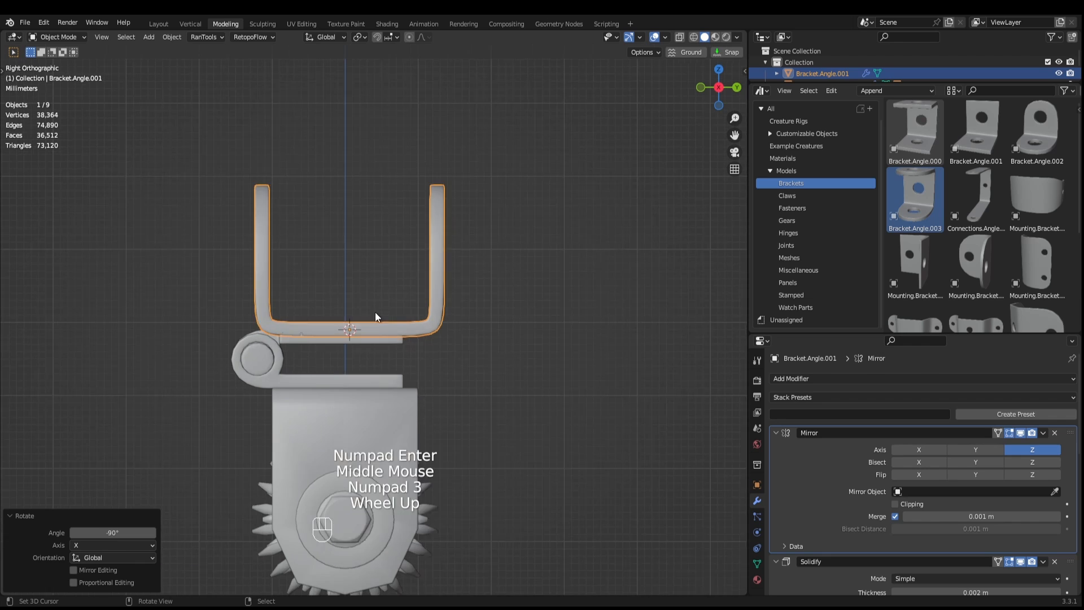
scroll(376, 315, up, 4)
key(g)
key(z)
ctrl+click(379, 319)
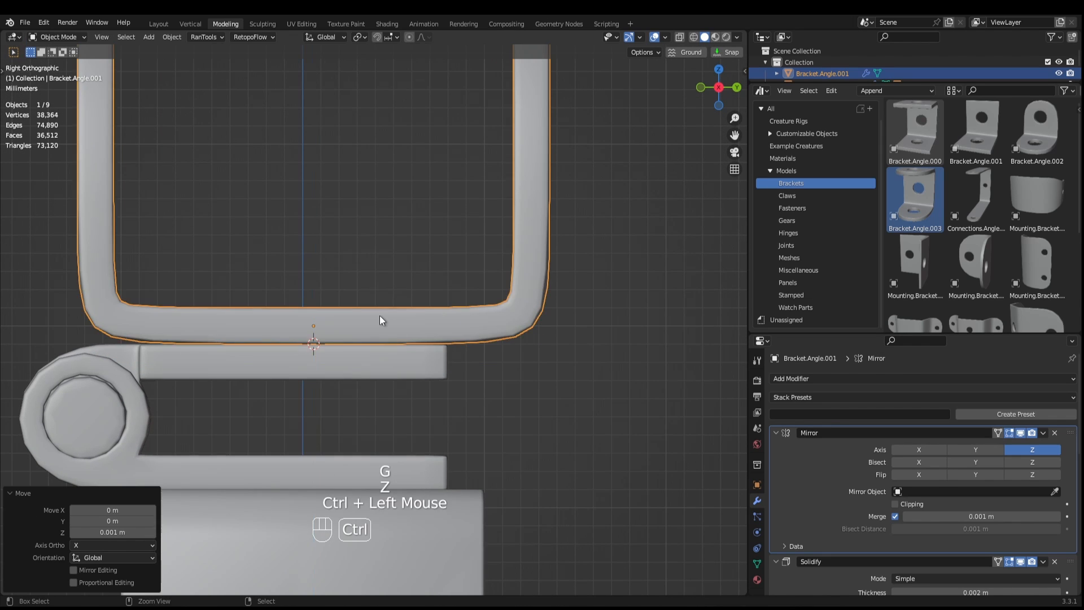
Parent the U-shaped bracket to the upper hinge half.
scroll(380, 316, down, 4)
middle_drag(380, 317, 347, 427)
shift+right_click(369, 328)
key(ctrl+p)
click(368, 329)
right_click(442, 317)
right_click(420, 338)
Append the Stamped.Flat.000 asset from the Stamped catalog in front of the assembly.
scroll(347, 427, up, 2)
middle_drag(210, 292, 274, 246)
scroll(272, 296, down, 2)
middle_drag(271, 296, 326, 306)
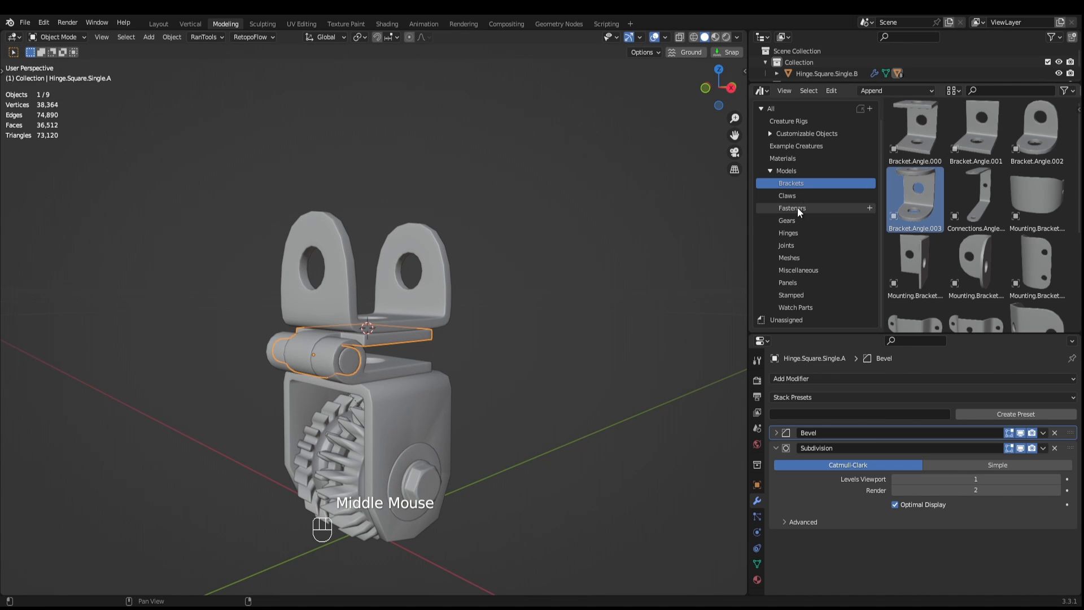
click(814, 293)
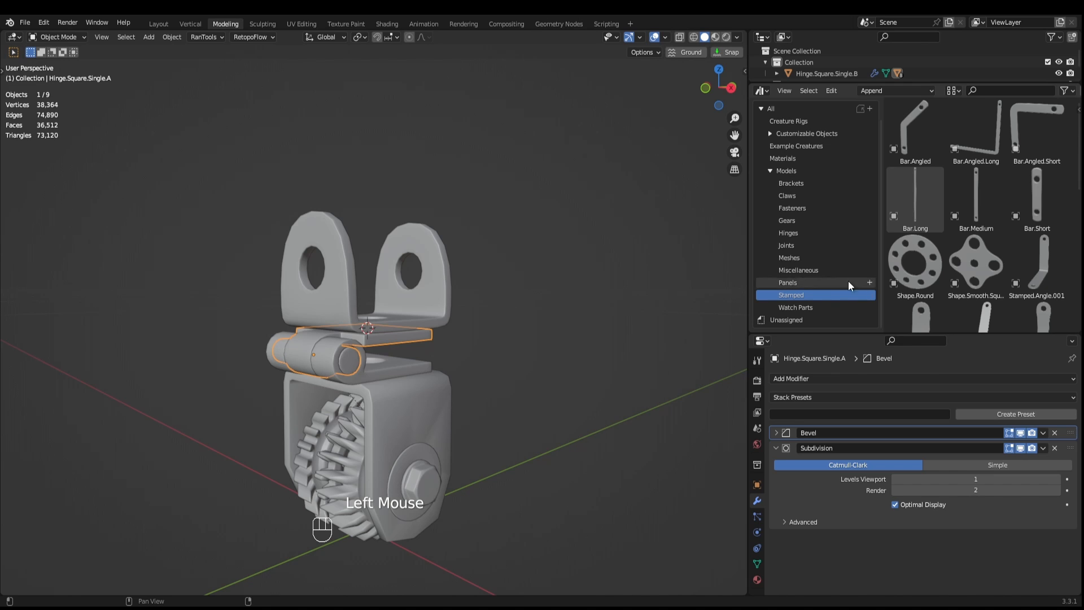
scroll(974, 211, down, 3)
scroll(980, 213, down, 6)
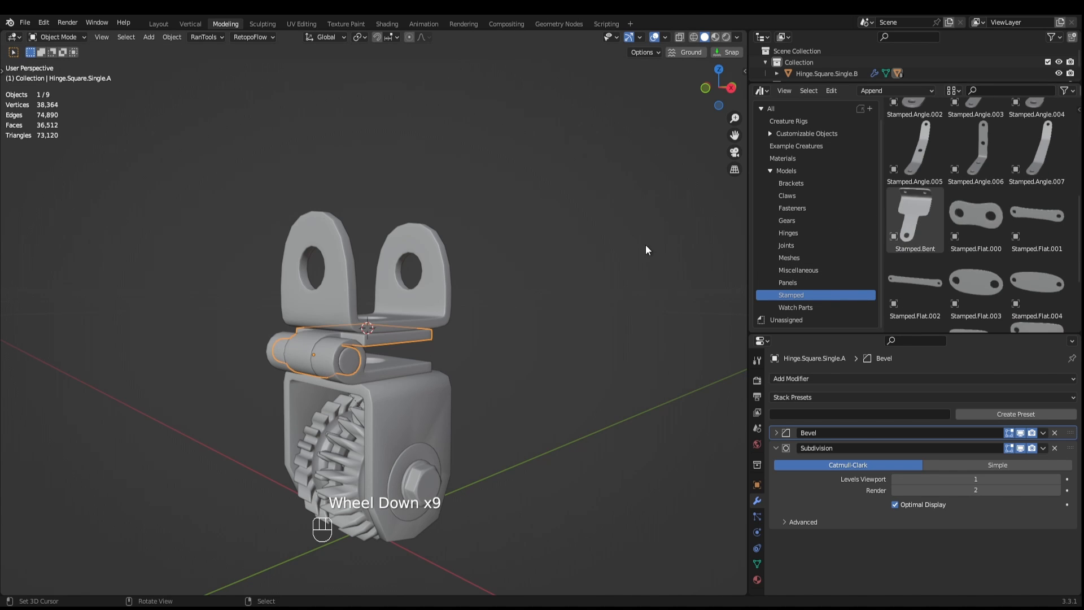
middle_drag(647, 245, 531, 271)
drag(974, 221, 559, 503)
Snap the flat stamped link to the 3D cursor and rotate it 90 degrees in the right side view to stand upright.
scroll(491, 435, up, 4)
key(shift+s)
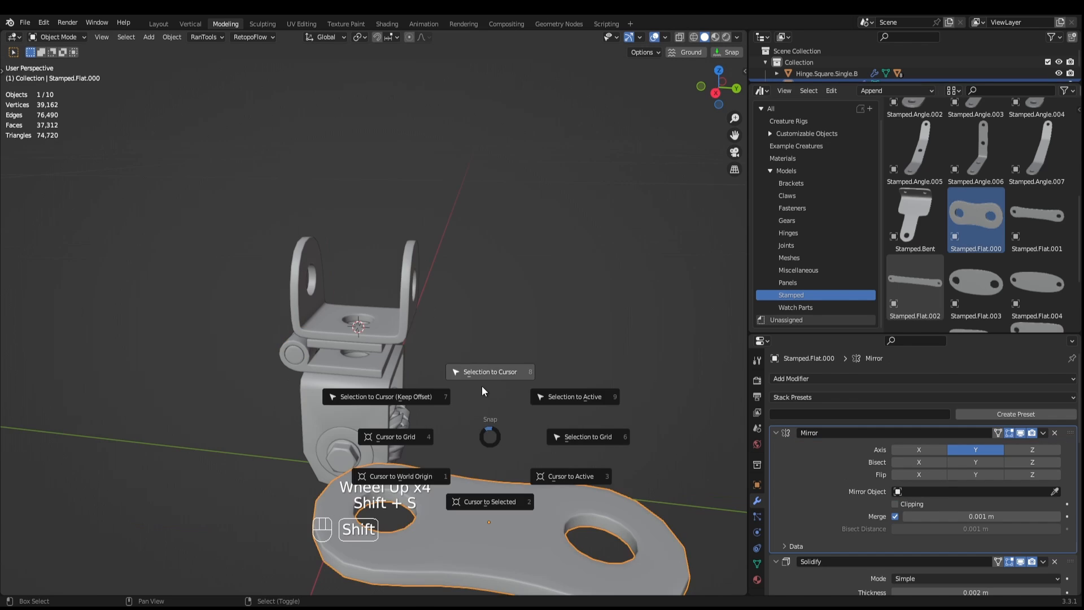
click(482, 385)
key(KP_3)
key(r)
key(KP_9)
key(KP_0)
key(KP_Enter)
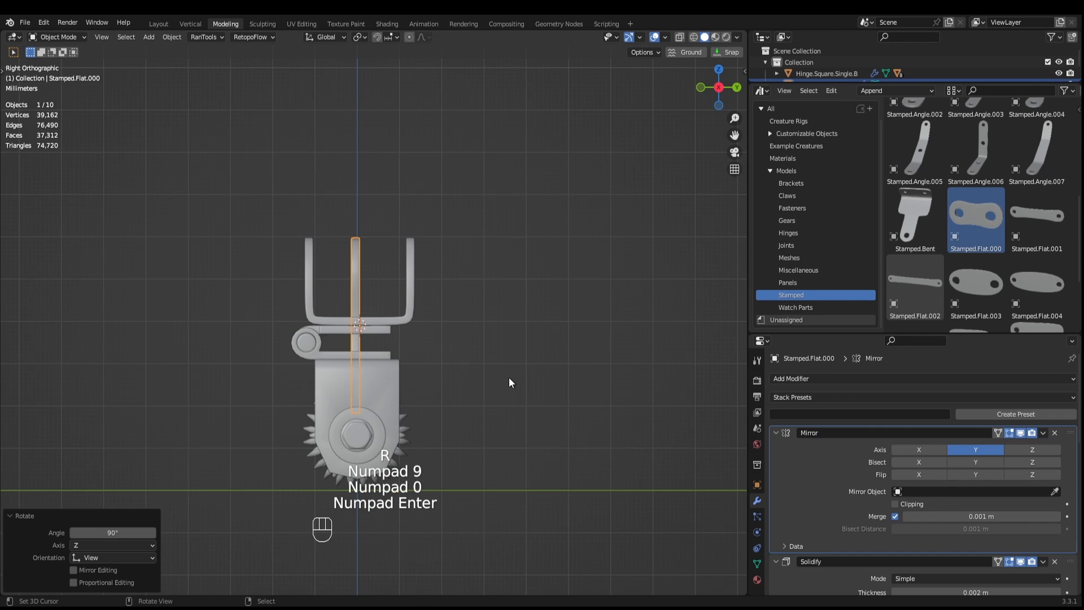
Move the flat stamped link against the inner face of the U-bracket arm farthest from the hinge barrel, lining up its lower hole.
key(g)
ctrl+click(554, 271)
middle_drag(555, 270, 503, 346)
scroll(516, 367, up, 2)
scroll(516, 367, up, 1)
scroll(561, 365, down, 2)
middle_drag(561, 370, 565, 316)
scroll(995, 250, down, 2)
scroll(995, 251, up, 2)
Append the Mounting.Bracket.005 asset, with its central hole and two end tabs, from the Brackets catalog.
scroll(995, 251, up, 9)
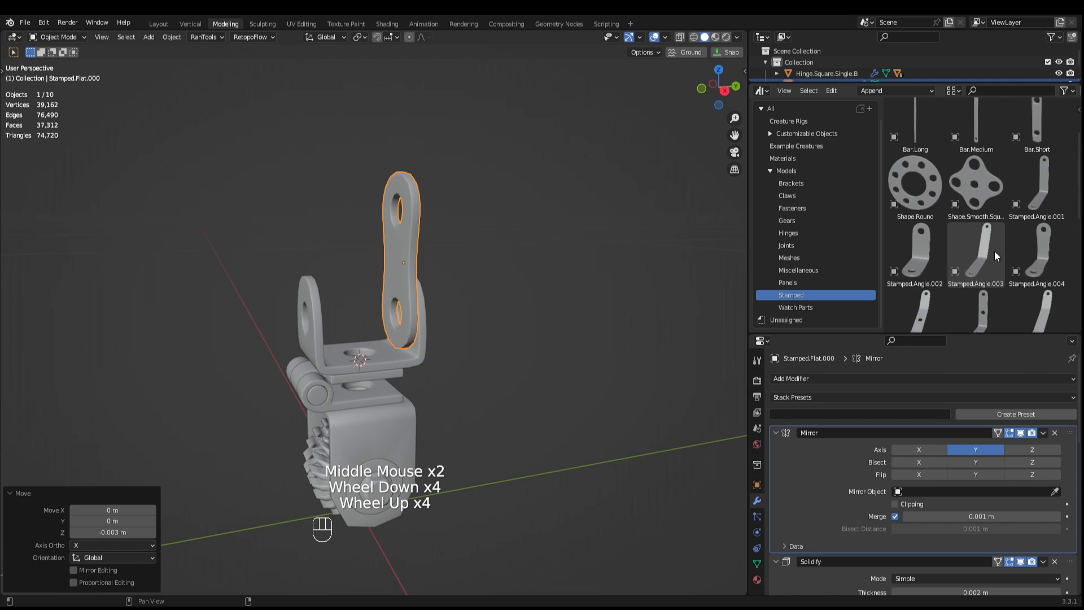
scroll(983, 248, down, 3)
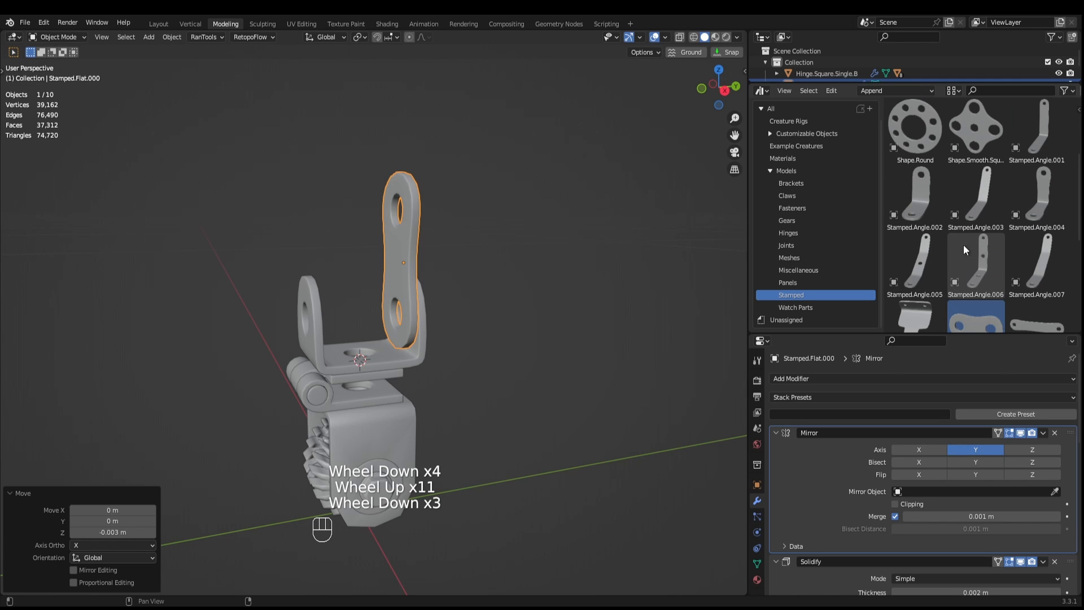
click(791, 183)
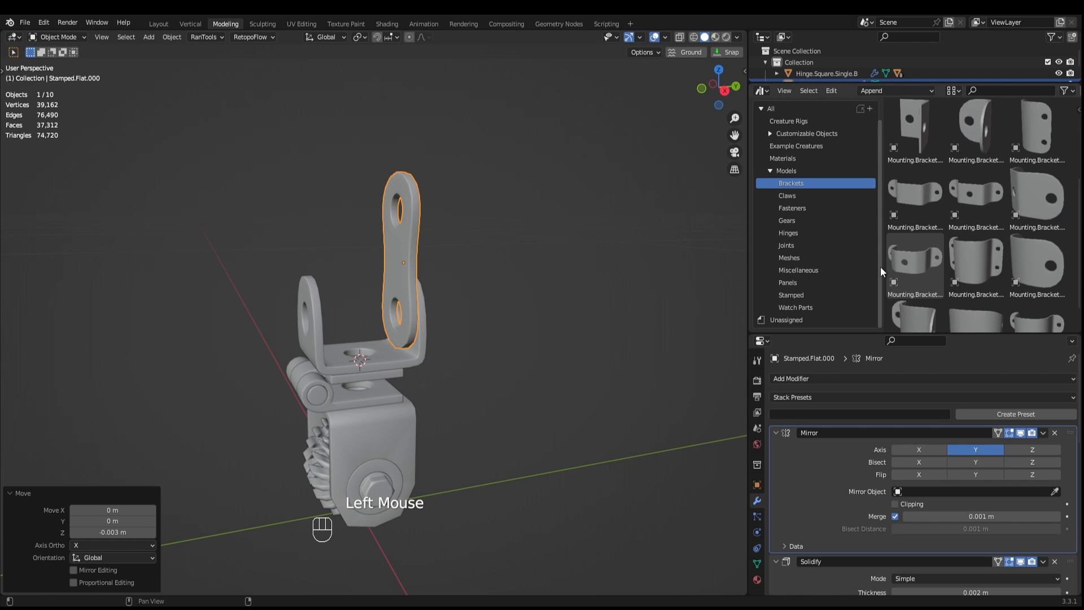
drag(976, 198, 575, 362)
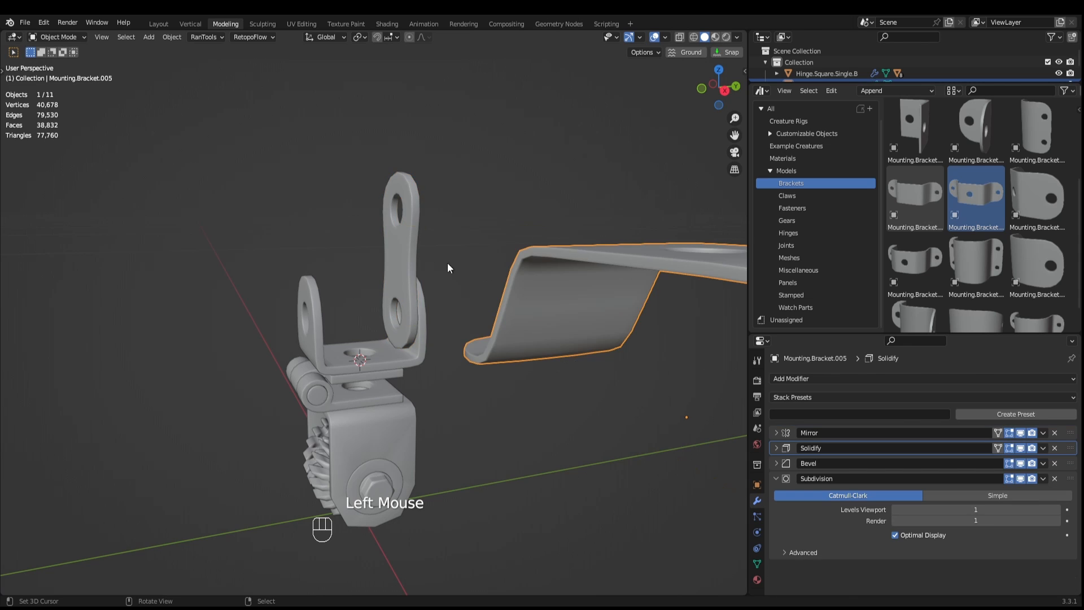
Snap the mounting bracket to the 3D cursor and rotate it -90 degrees about the global X axis.
key(shift+s)
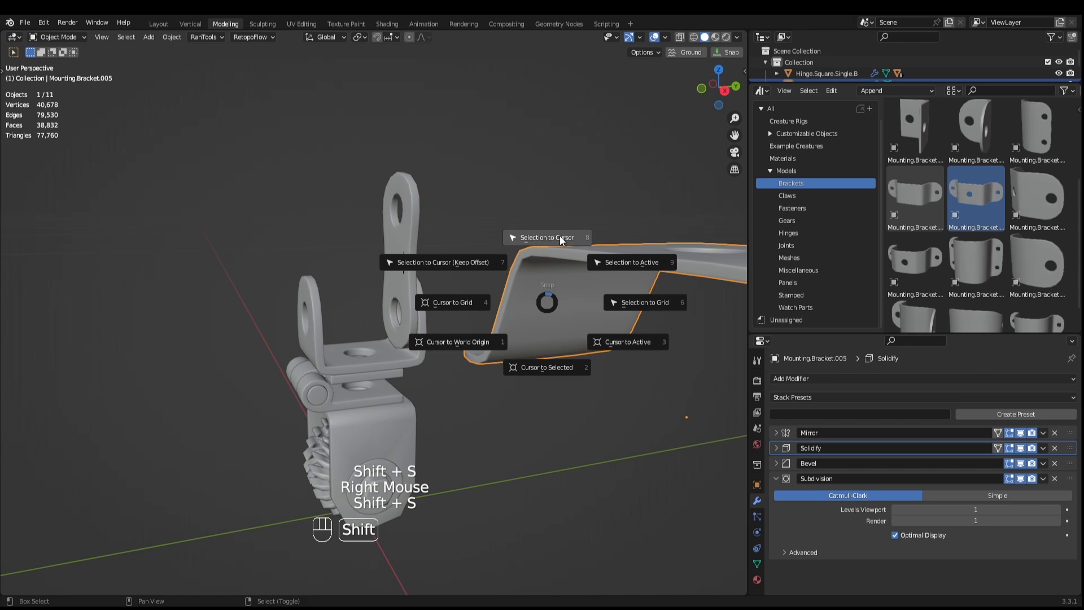
click(561, 237)
key(r)
key(x)
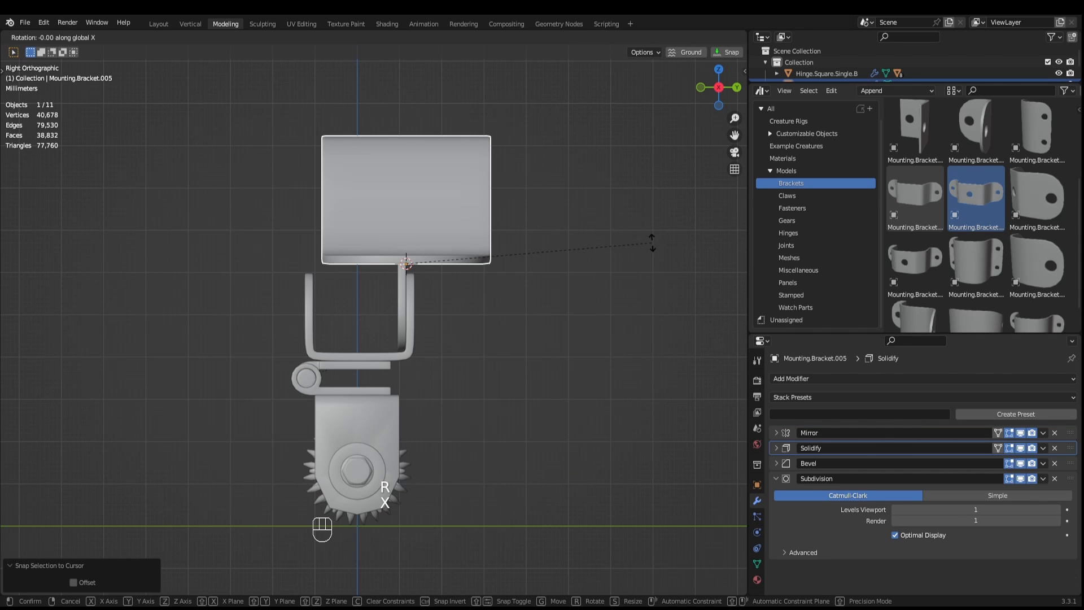
key(KP_9)
key(KP_0)
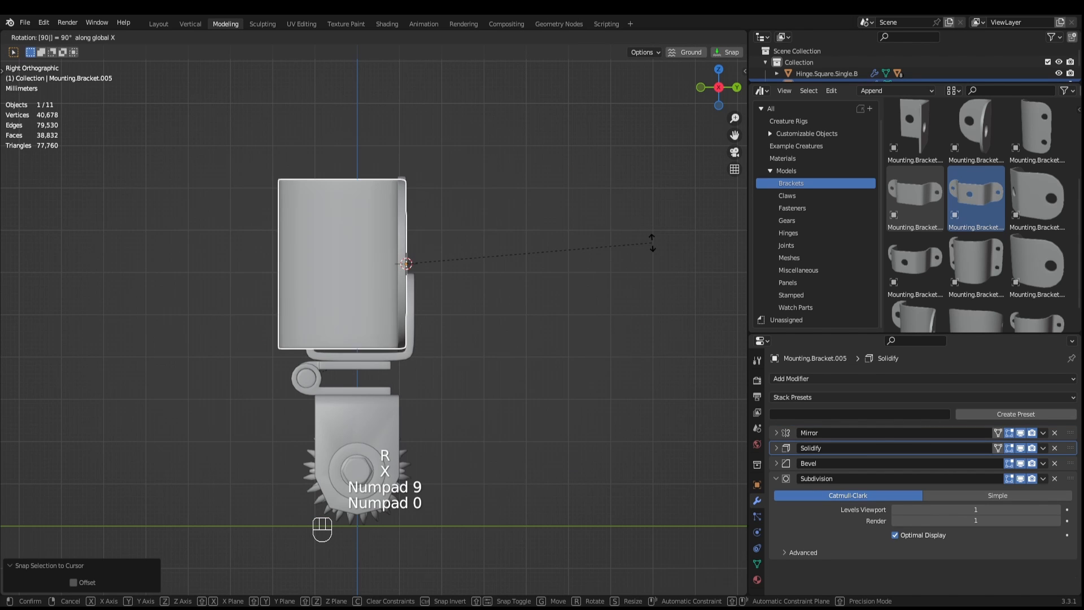
key(KP_Subtract)
click(652, 242)
Lower the mounting bracket 0.0116 m along Z to bring its central hole over the flat link's lower hole.
key(ctrl+KP_1)
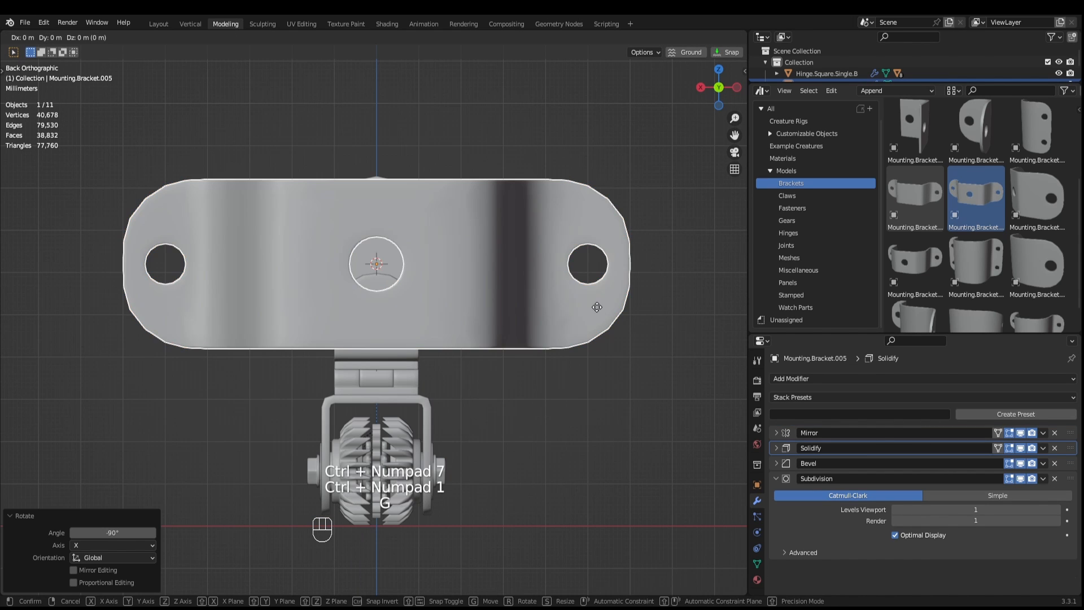
key(g)
key(z)
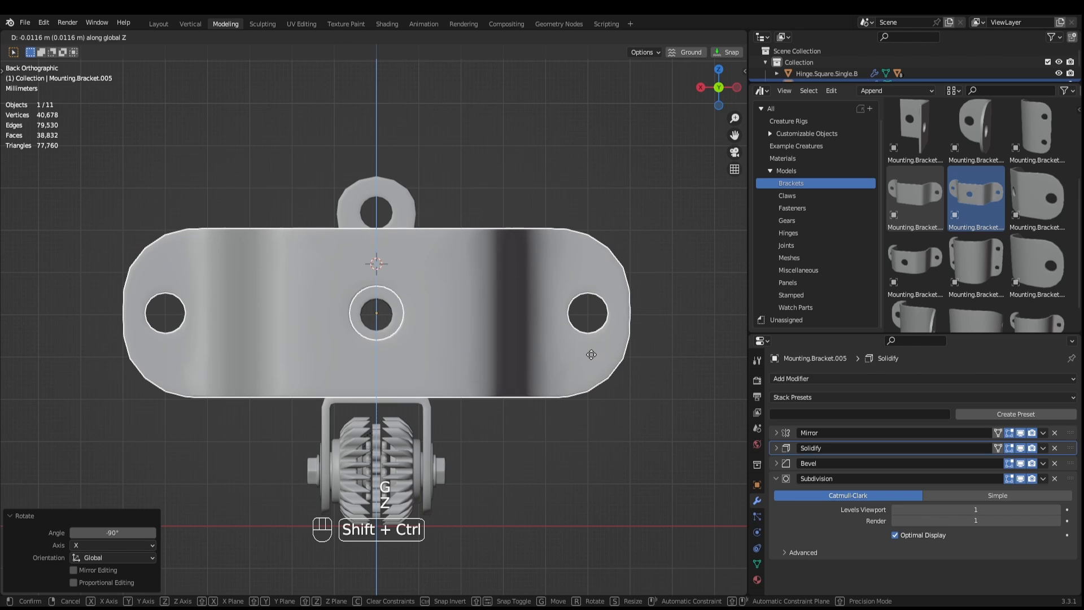
click(592, 354)
Snap the 3D cursor to the hole rim in the U-bracket arm on the hinge-barrel side, with X-ray display on.
scroll(475, 375, up, 6)
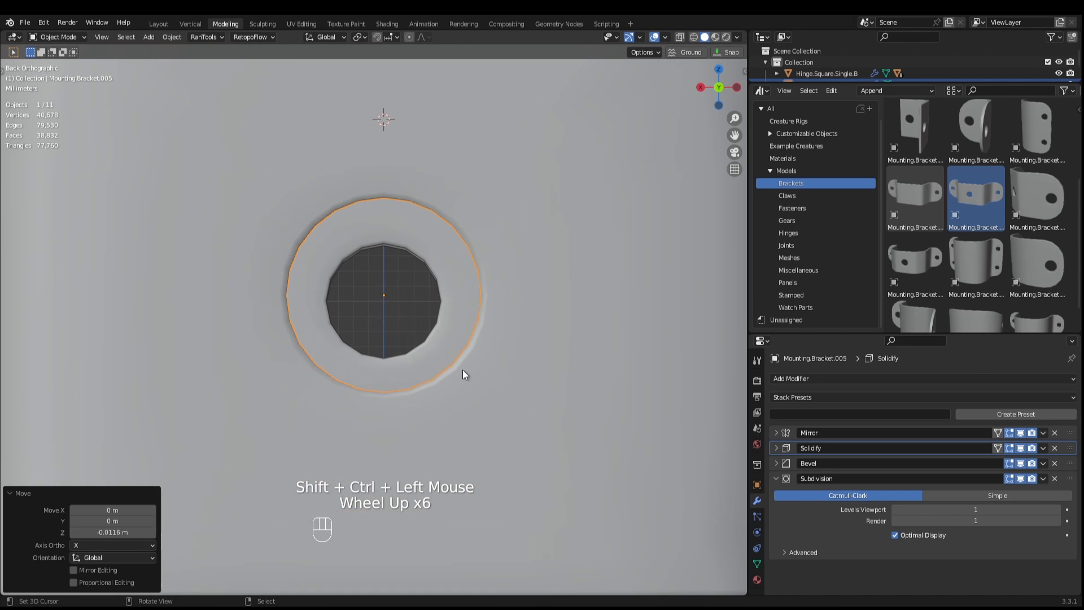
right_click(444, 310)
key(Tab)
middle_drag(444, 312, 691, 319)
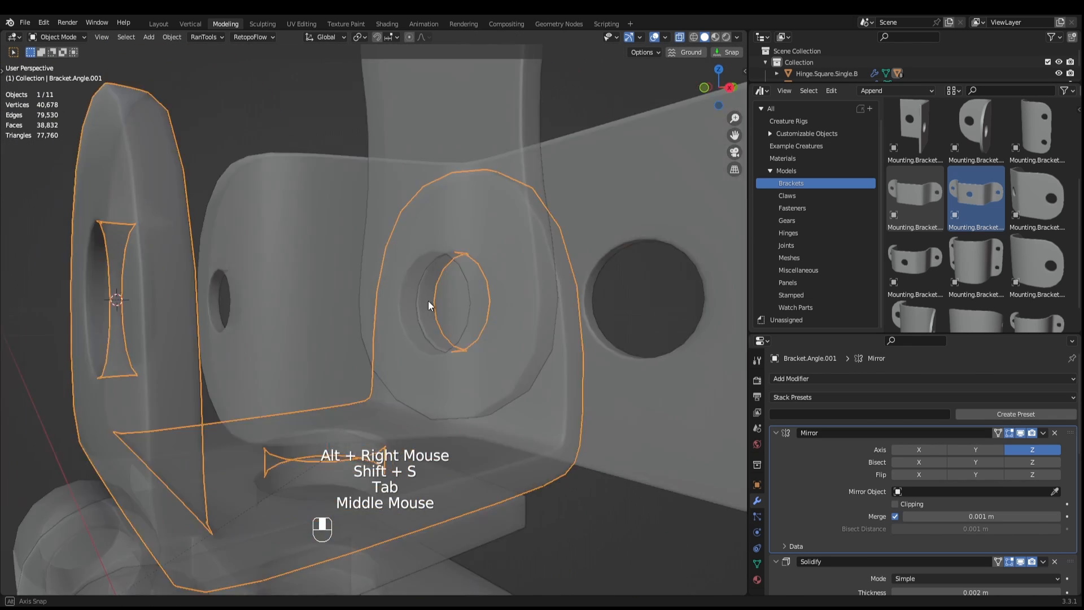
middle_drag(428, 300, 488, 317)
scroll(488, 316, down, 5)
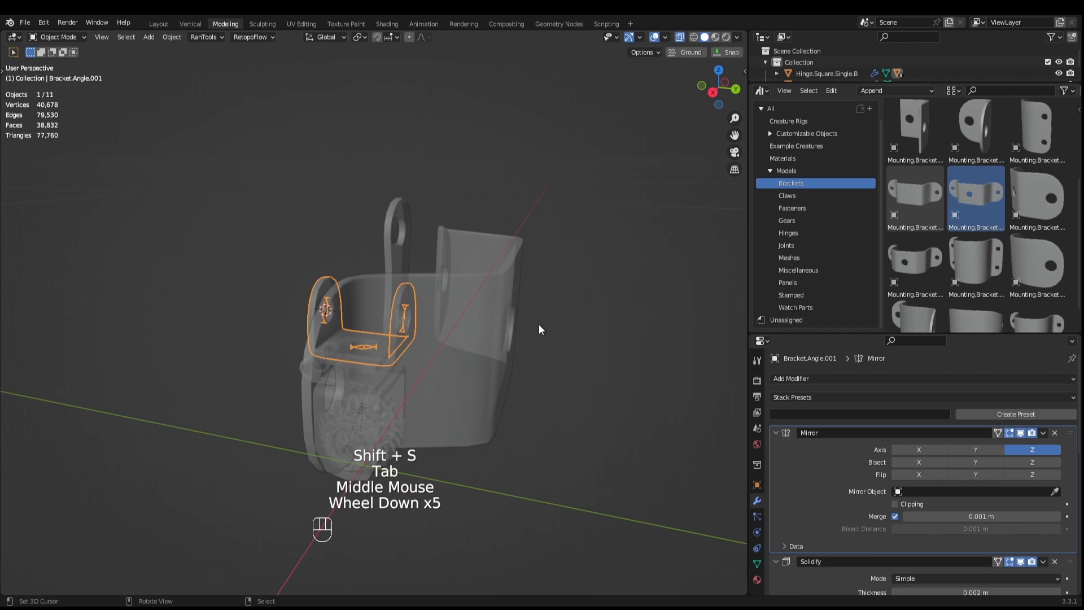
Snap the mounting bracket to the 3D cursor at the U-bracket's arm hole and check it from the front and right.
right_click(499, 324)
key(shift+s)
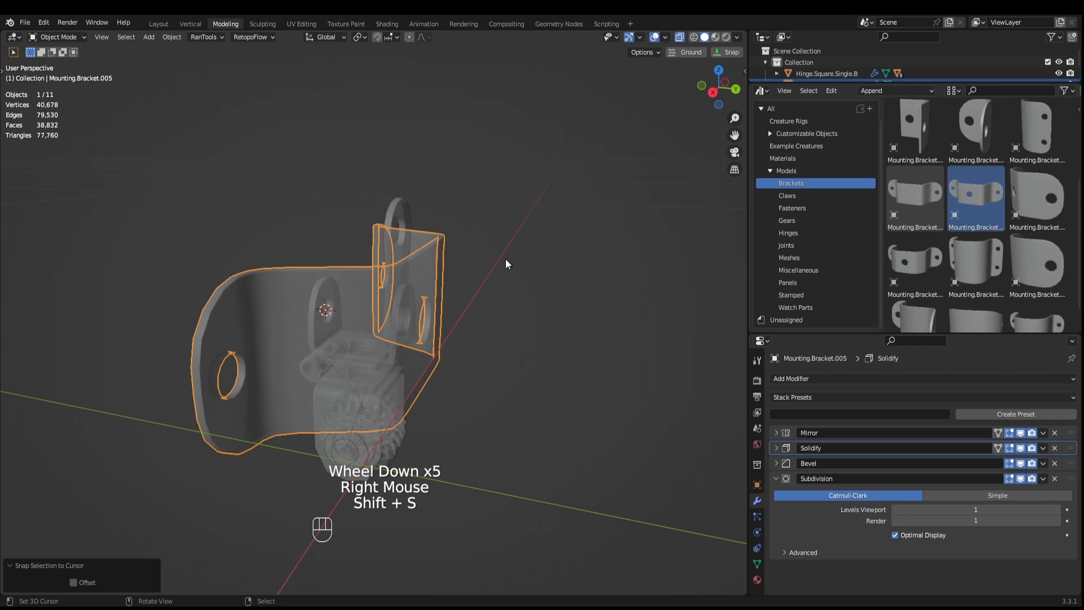
middle_drag(483, 265, 367, 261)
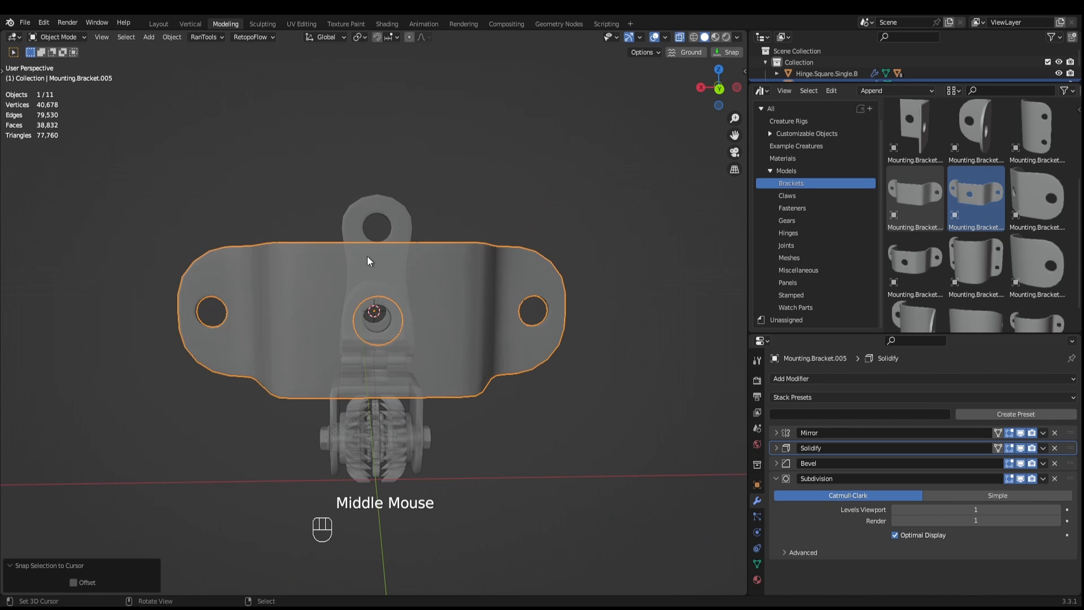
key(KP_1)
key(KP_3)
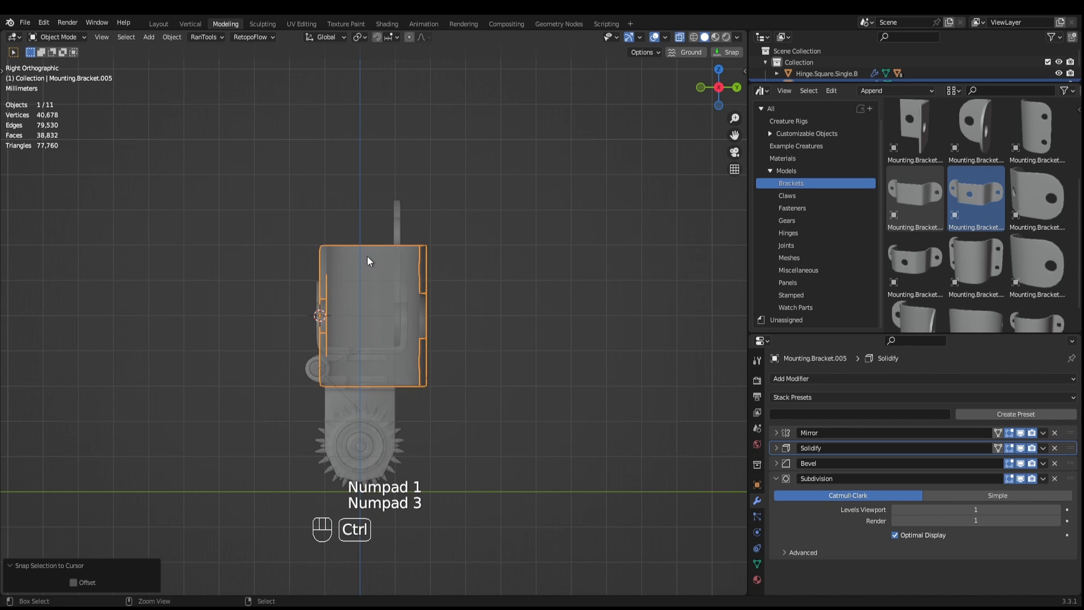
Scale the mounting bracket uniformly to 0.588 so its central hole matches the U-bracket arm's hole, viewed from the back.
key(ctrl+KP_1)
key(alt+z)
scroll(381, 331, up, 5)
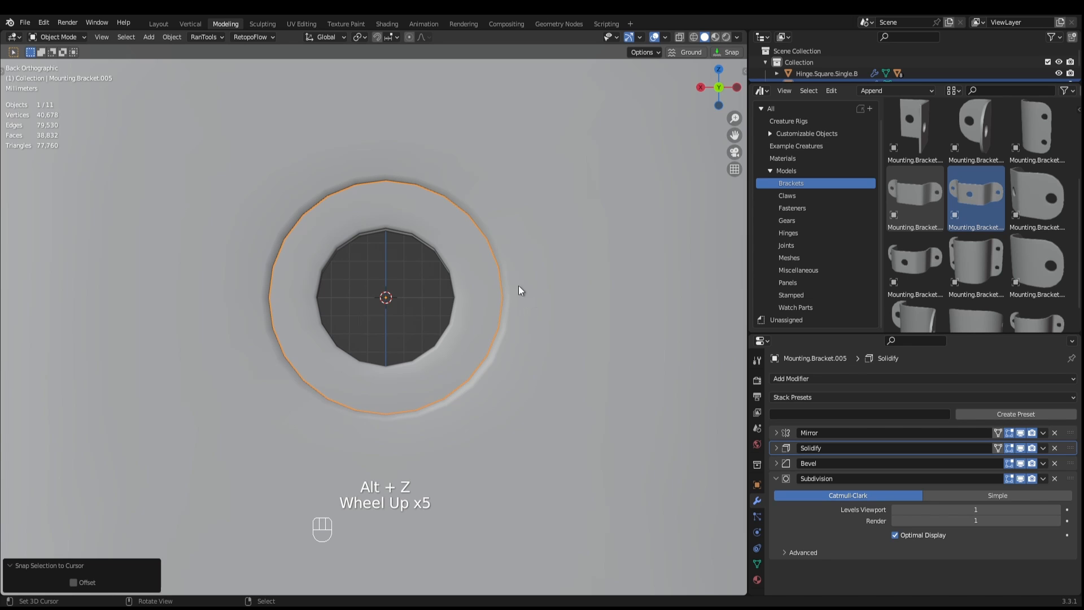
key(s)
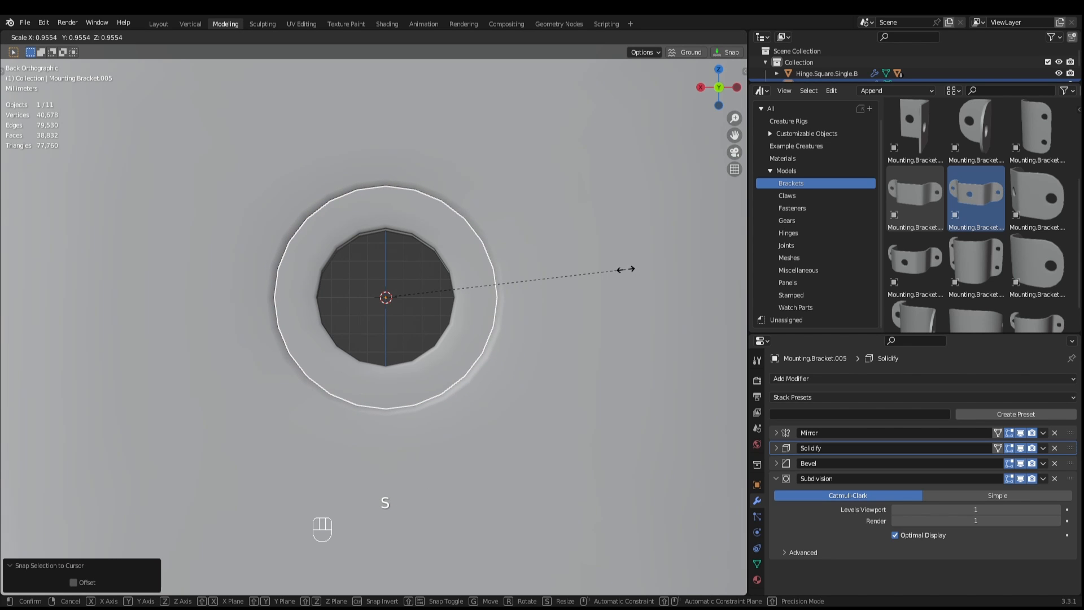
key(s)
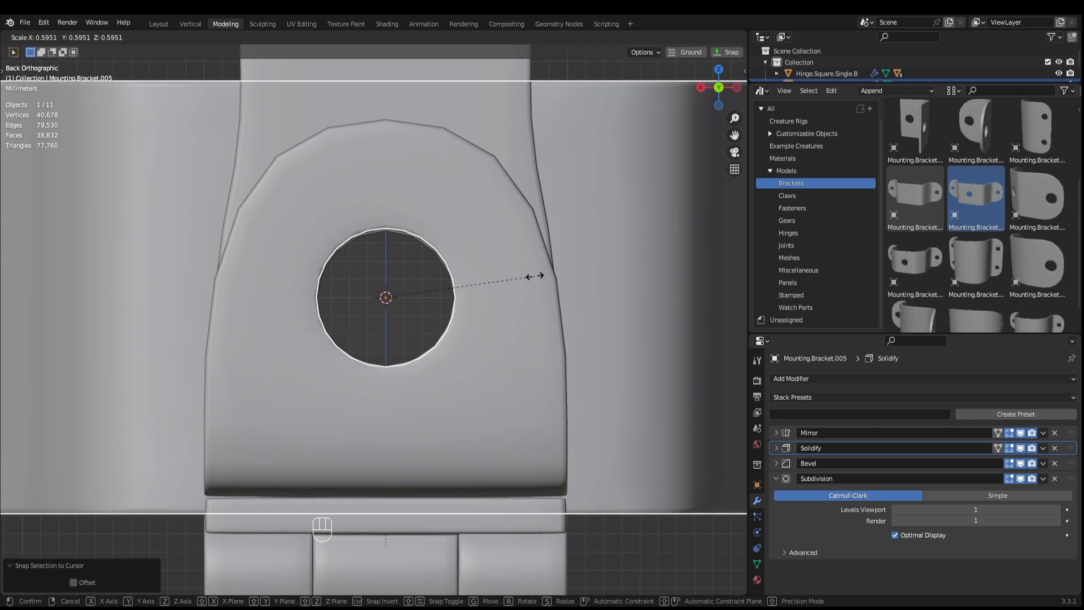
click(537, 277)
scroll(467, 295, down, 2)
middle_drag(467, 295, 508, 351)
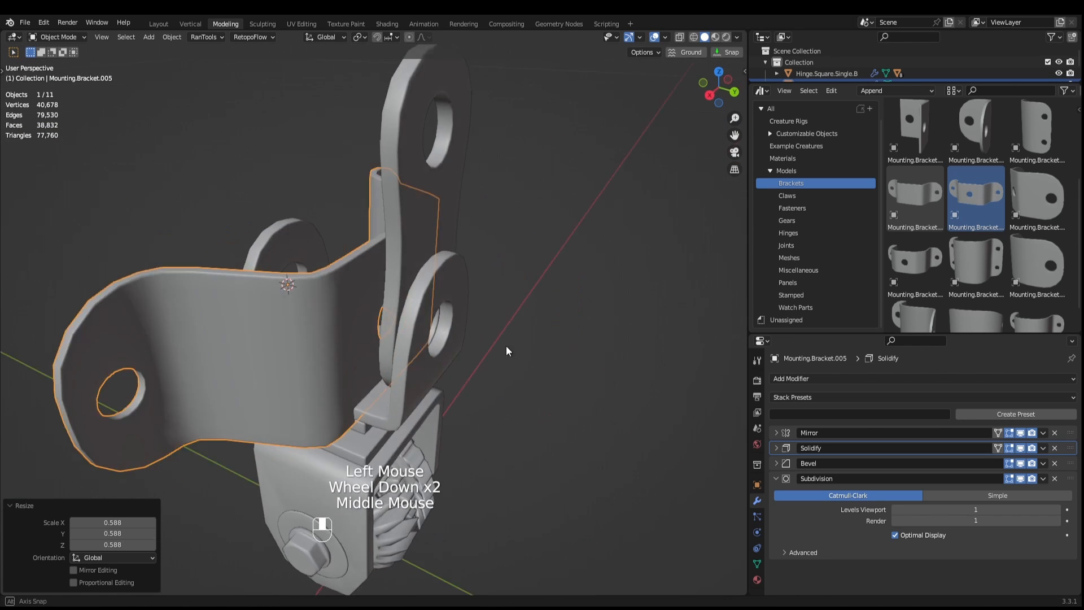
Move the mounting bracket 0.008 m along the global Y axis to seat it against the U-bracket's opposite arm.
key(KP_3)
key(g)
key(y)
key(ctrl)
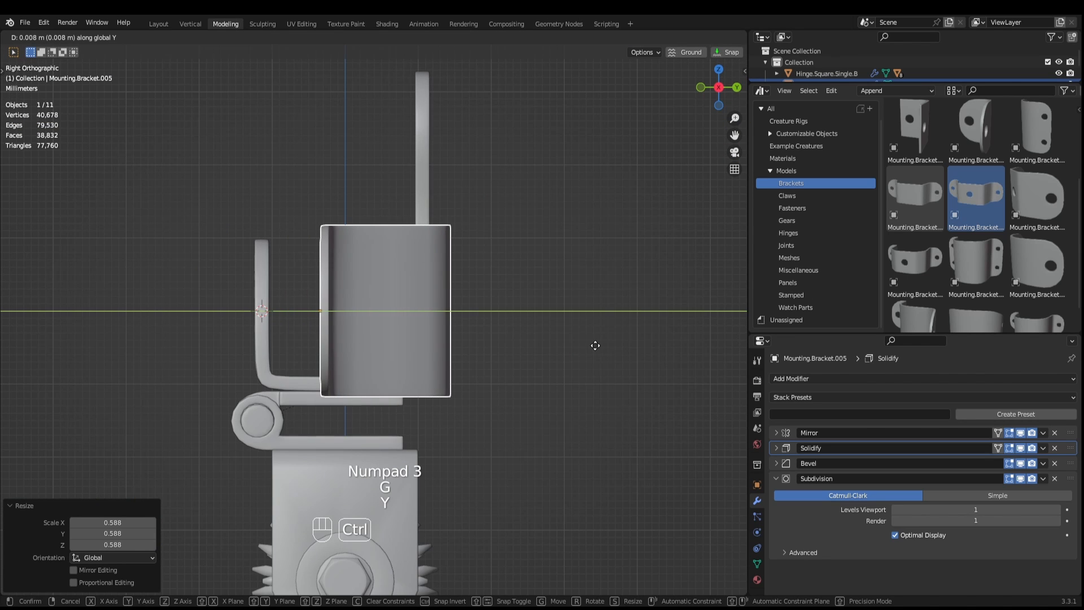
ctrl+click(596, 345)
scroll(596, 345, up, 2)
scroll(596, 345, down, 3)
middle_drag(596, 345, 446, 300)
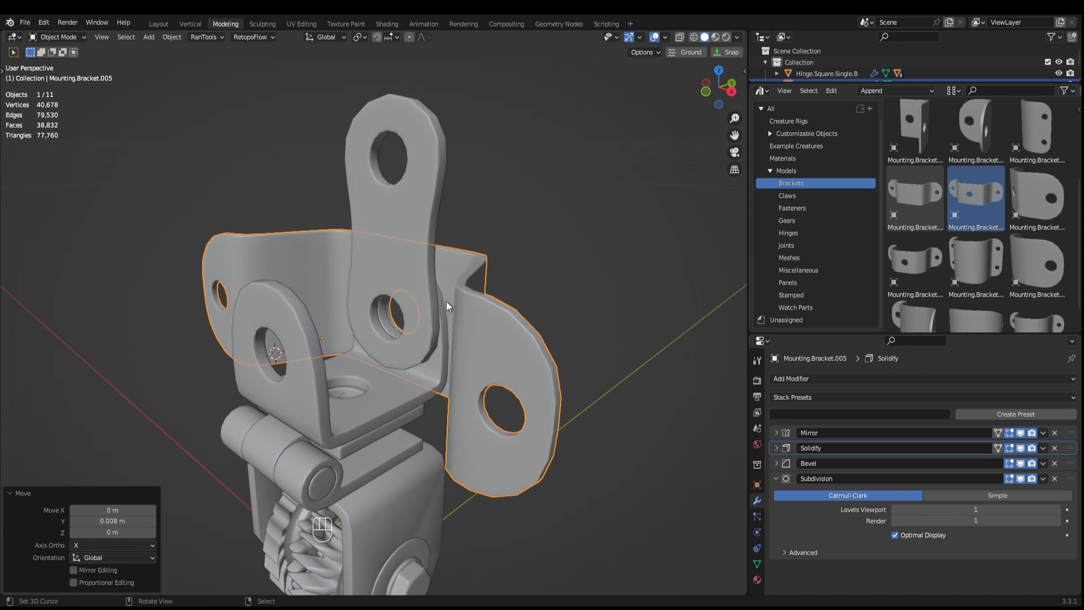
Parent the mounting bracket and the flat link to the U-bracket above the hinge, keeping transforms.
shift+right_click(421, 279)
shift+right_click(405, 377)
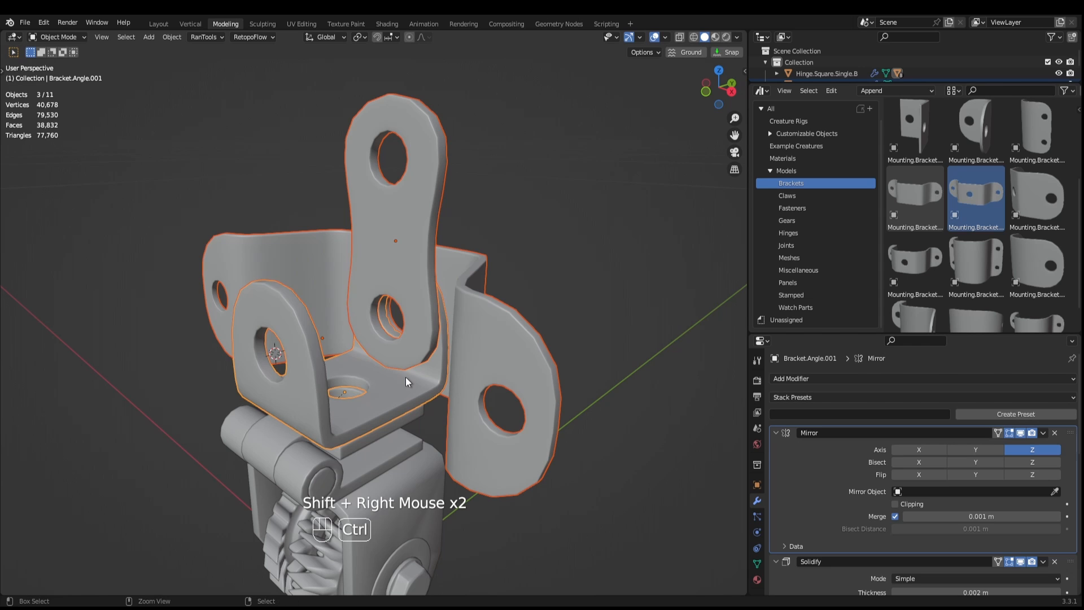
key(ctrl+p)
click(405, 378)
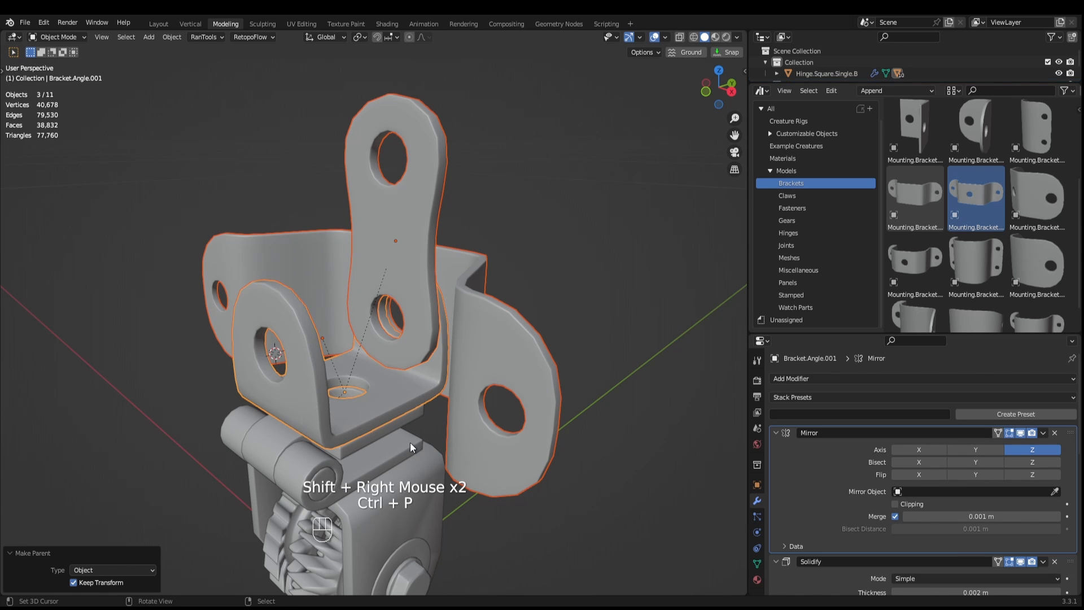
Test the parenting by trial-rotating the upper hinge leaf about the global X axis.
right_click(404, 424)
key(r)
key(x)
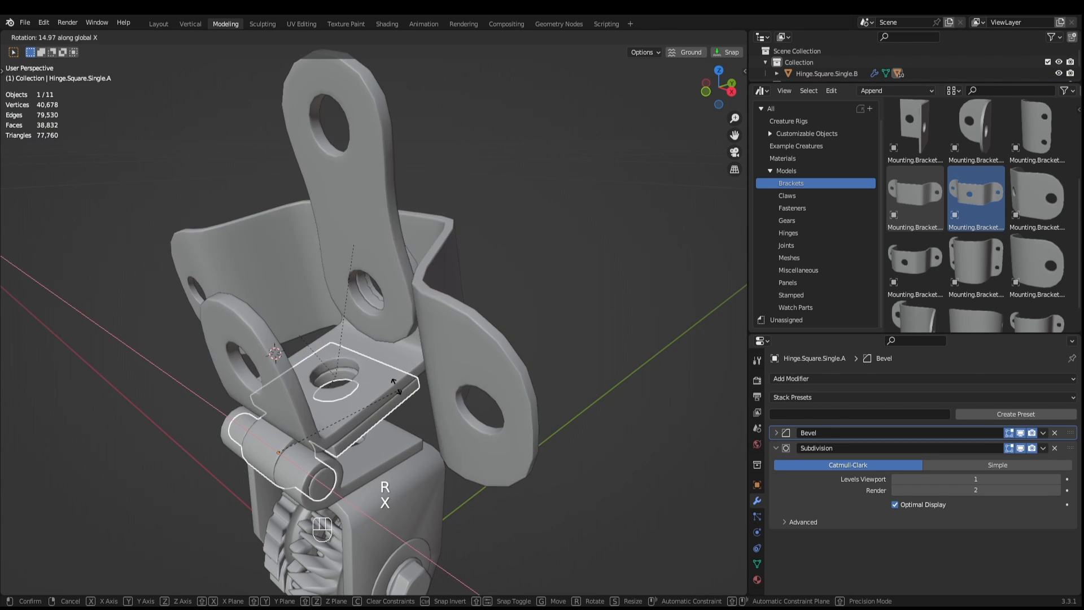
right_click(442, 442)
Add the Head.Hex.External fastener from the Fasteners assets into the scene beside the gear bracket.
scroll(442, 441, down, 1)
middle_drag(442, 441, 522, 374)
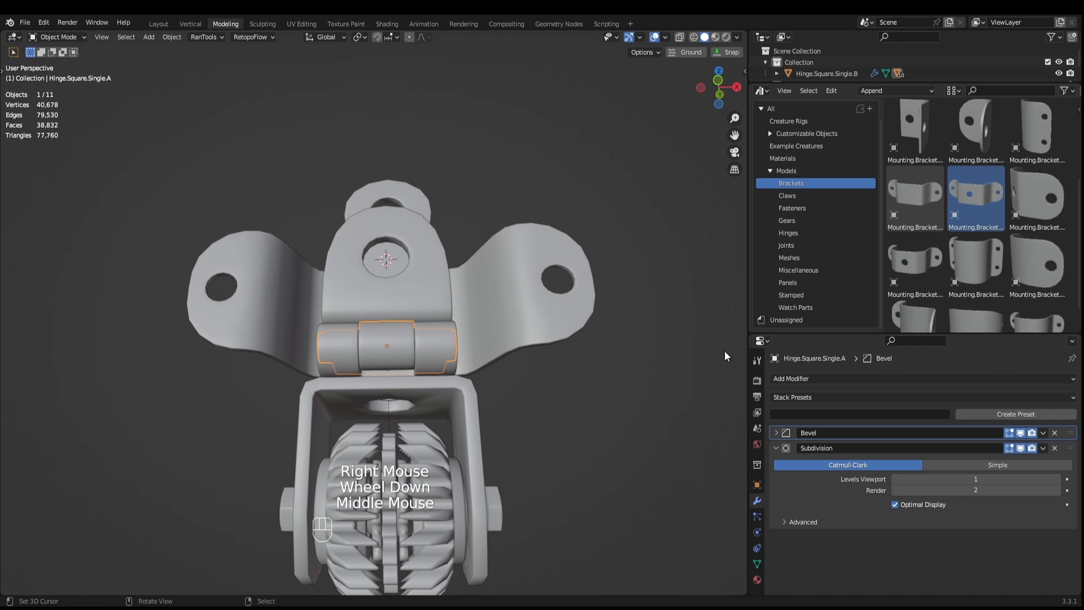
click(806, 208)
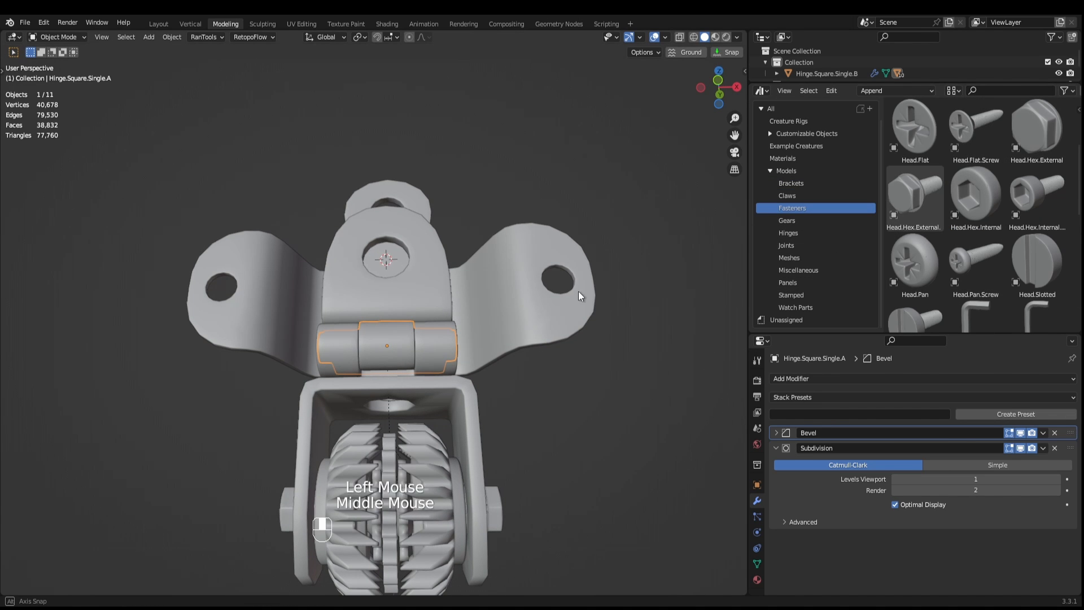
middle_drag(578, 290, 557, 287)
scroll(614, 374, up, 2)
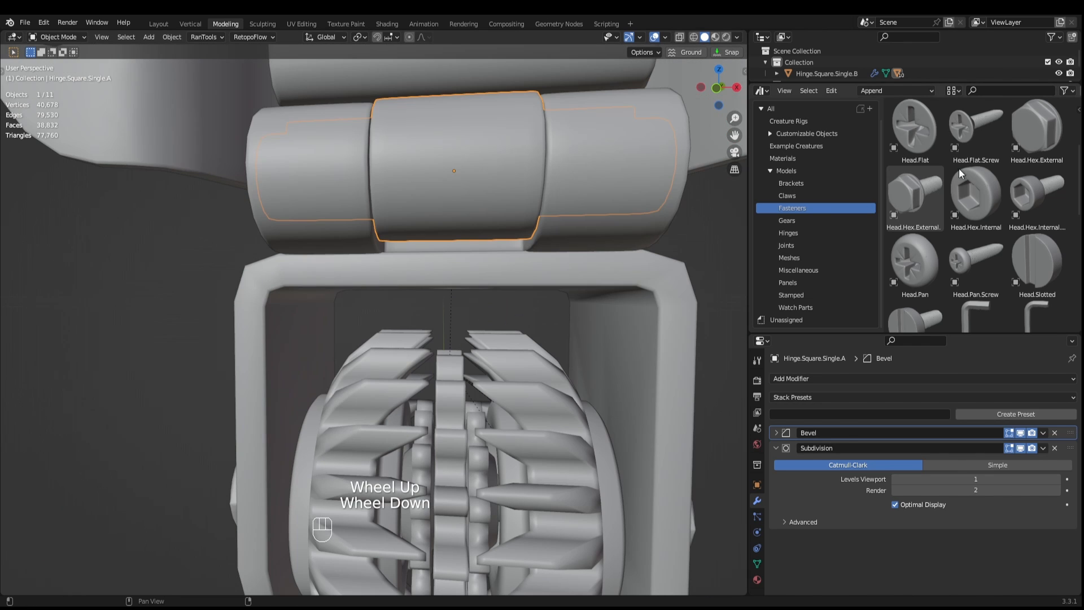
drag(1033, 132, 220, 339)
scroll(259, 398, down, 3)
middle_drag(259, 398, 294, 334)
scroll(380, 270, up, 1)
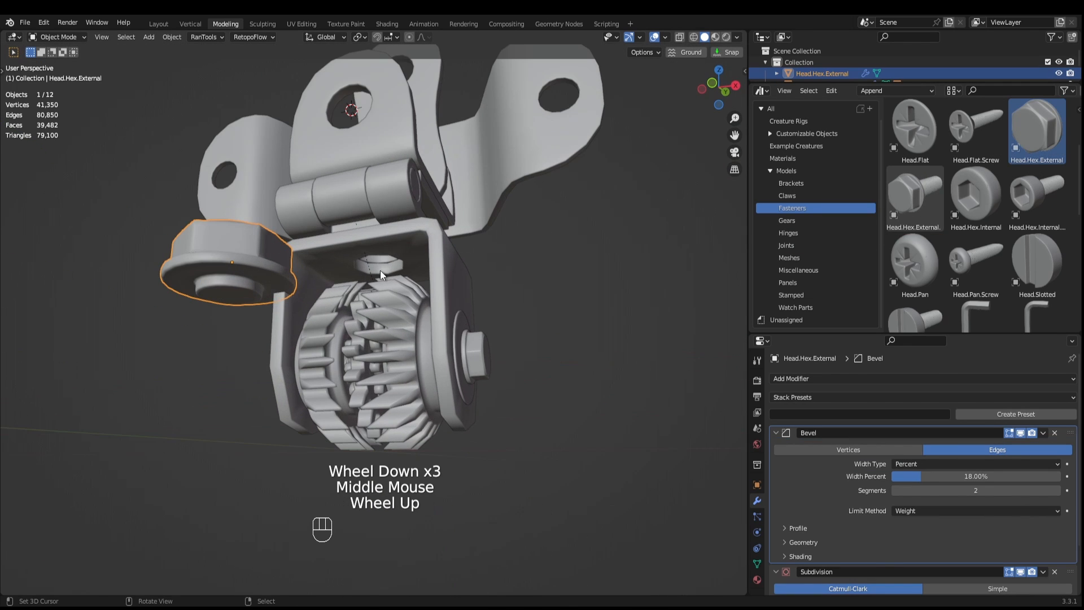
Snap the 3D cursor to the gear bracket's origin and snap the hex head to the cursor.
right_click(393, 246)
key(shift+s)
right_click(259, 270)
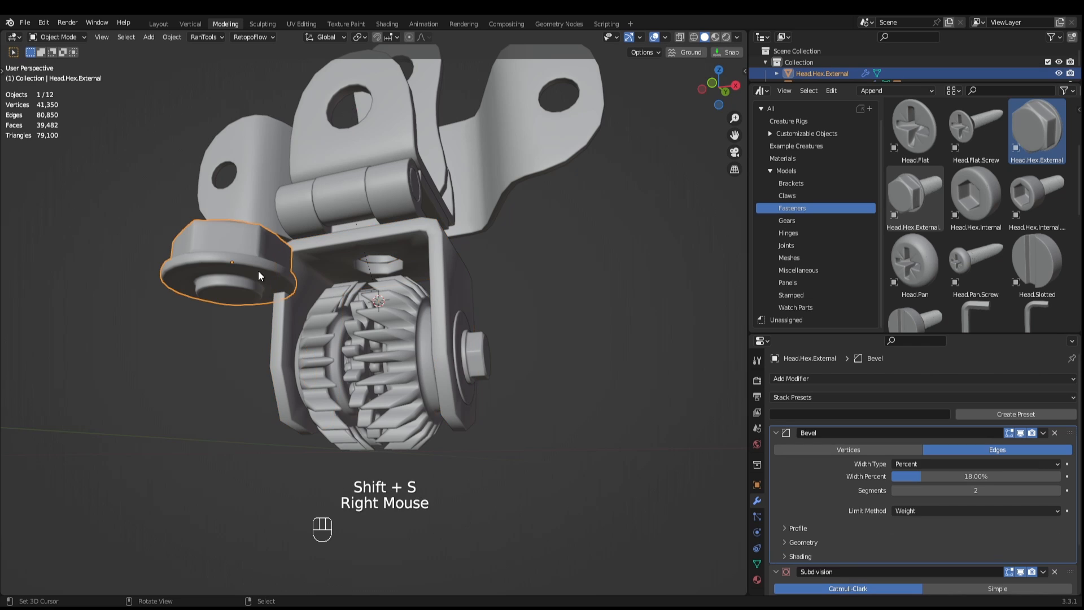
key(shift+s)
middle_drag(273, 210, 375, 291)
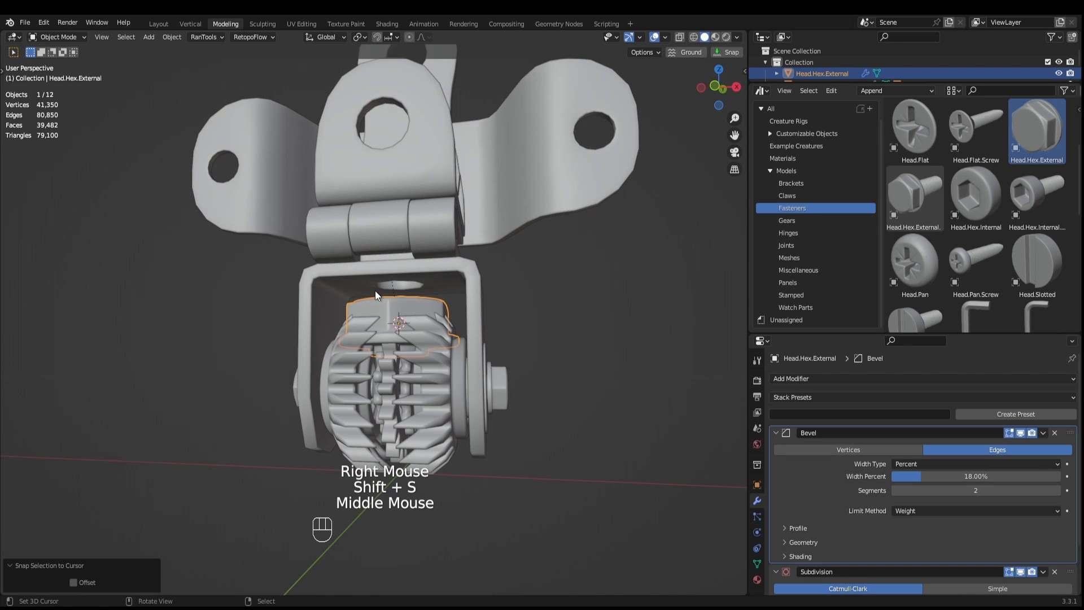
Rotate the hex head 180 degrees about the global Y axis in the front view.
key(KP_1)
key(r)
key(y)
key(KP_1)
key(KP_8)
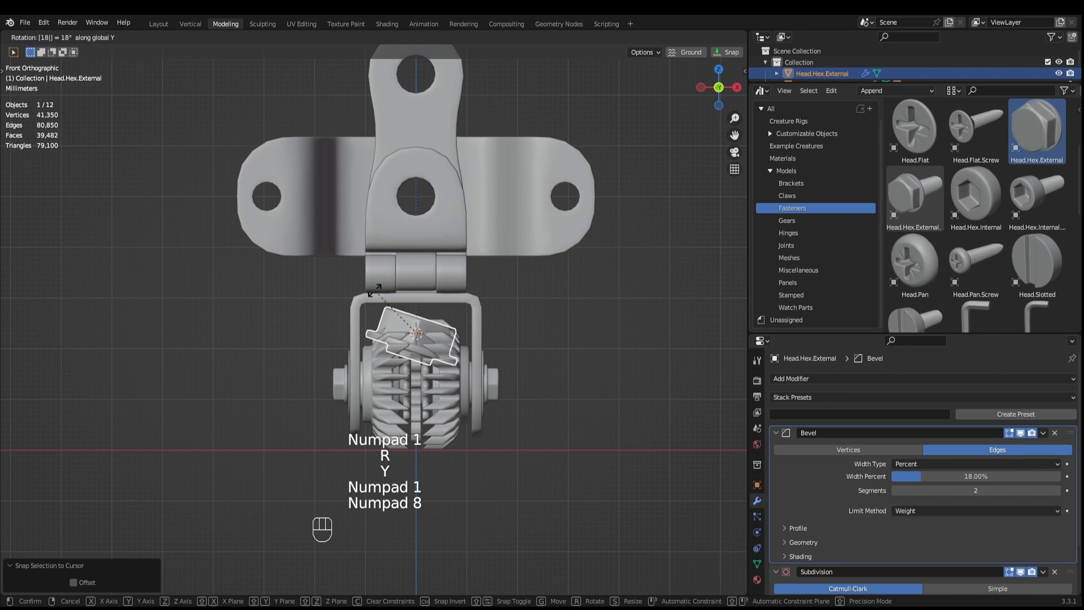
key(KP_0)
key(KP_Enter)
Scale the hex head uniformly to 0.408.
scroll(378, 296, up, 2)
shift+middle_drag(514, 378, 420, 341)
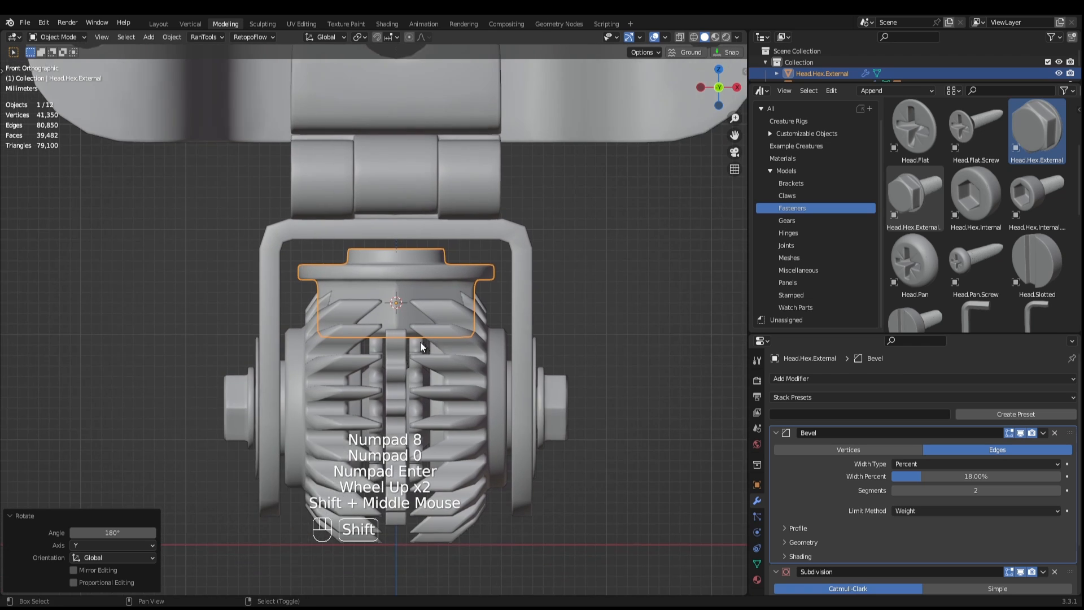
scroll(463, 337, up, 2)
key(s)
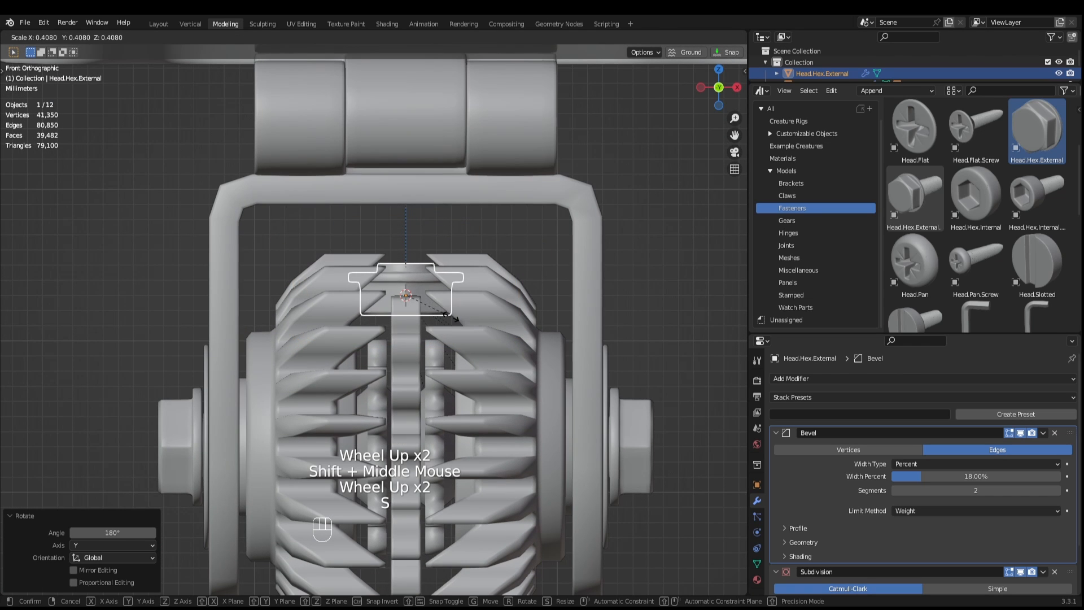
click(451, 320)
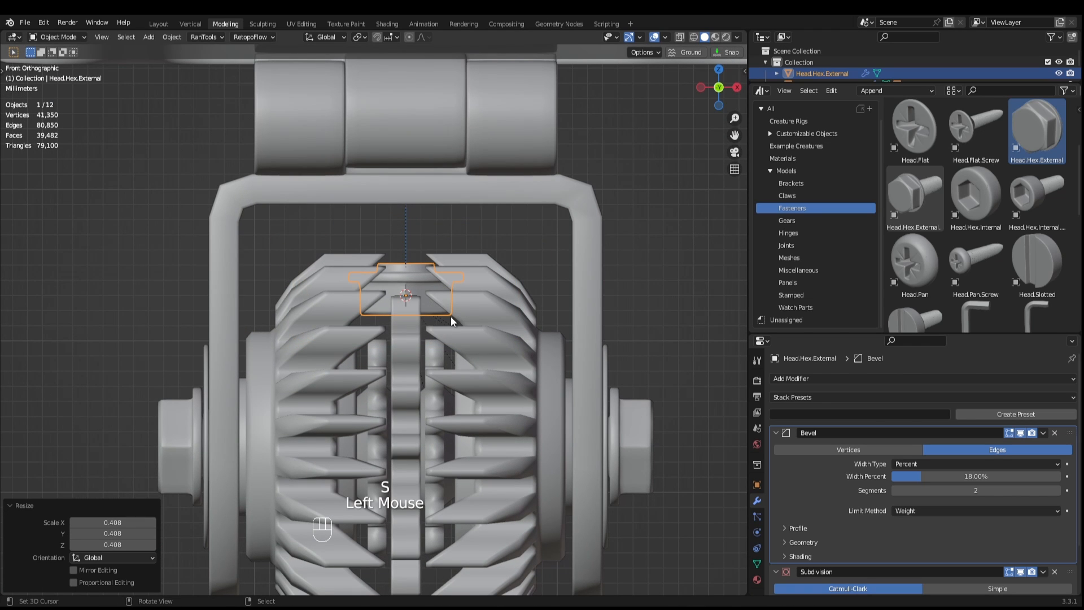
Raise the hex head 0.0045 m along Z against the underside of the gear bracket's top plate.
ctrl+shift+drag(451, 317, 451, 305)
scroll(451, 305, down, 2)
scroll(450, 305, up, 1)
middle_drag(451, 305, 469, 233)
scroll(477, 293, down, 3)
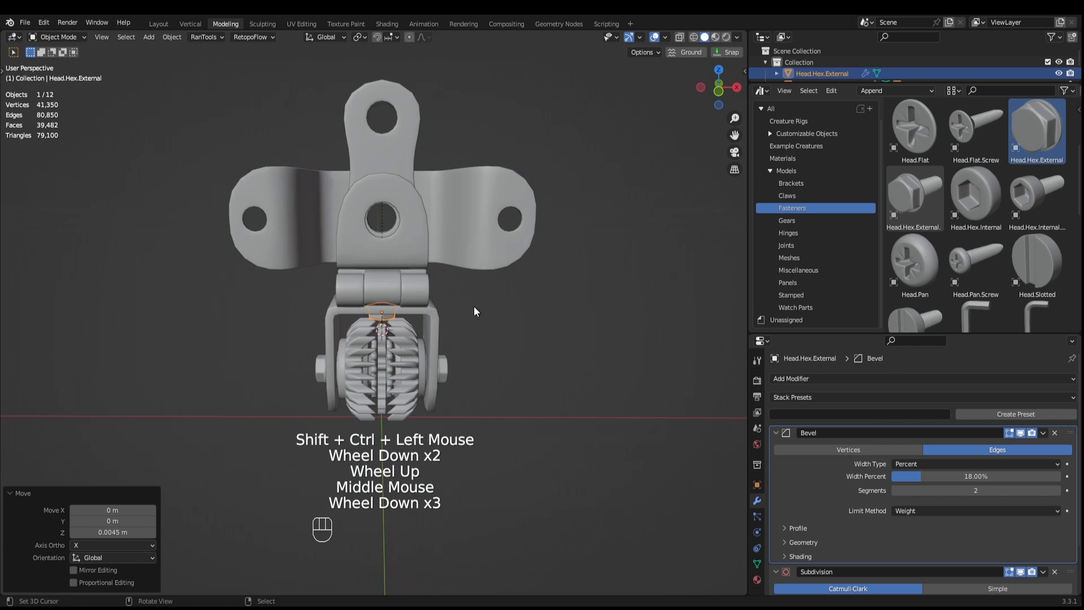
Make a linked duplicate of the hex head 0.006 m higher along Z, between the two hinge leaves.
middle_drag(473, 306, 426, 358)
key(KP_1)
key(KP_3)
scroll(333, 302, up, 2)
shift+scroll(426, 358, up, 2)
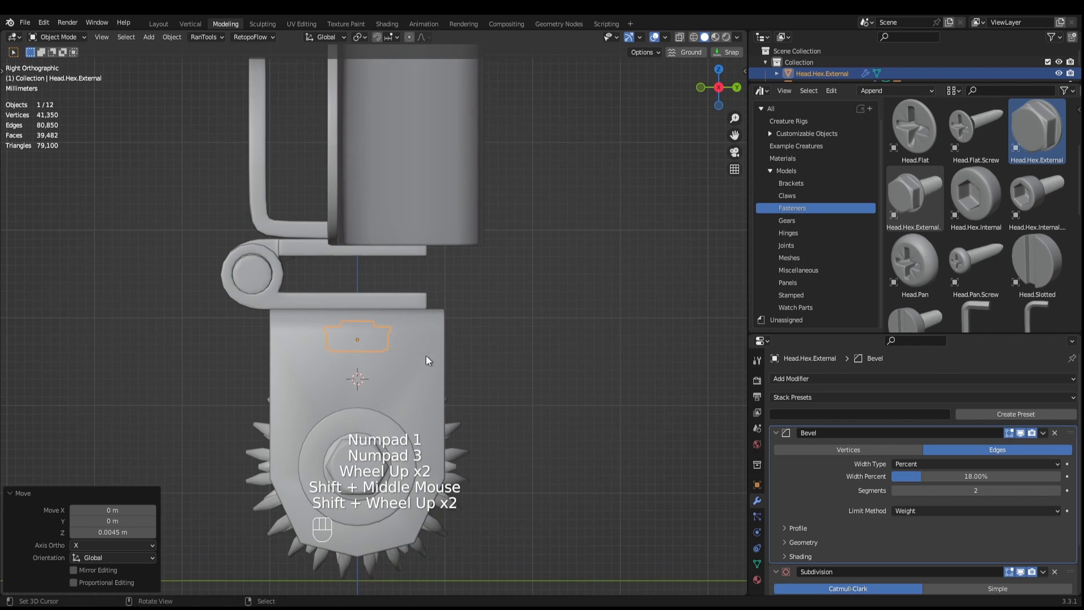
scroll(381, 350, up, 3)
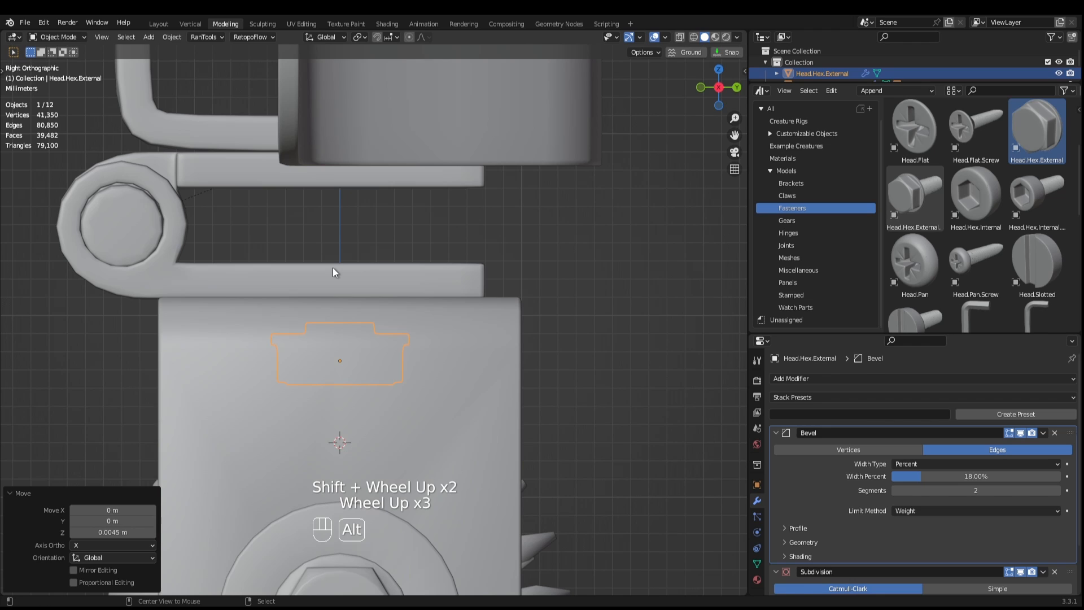
key(alt+d)
ctrl+click(366, 211)
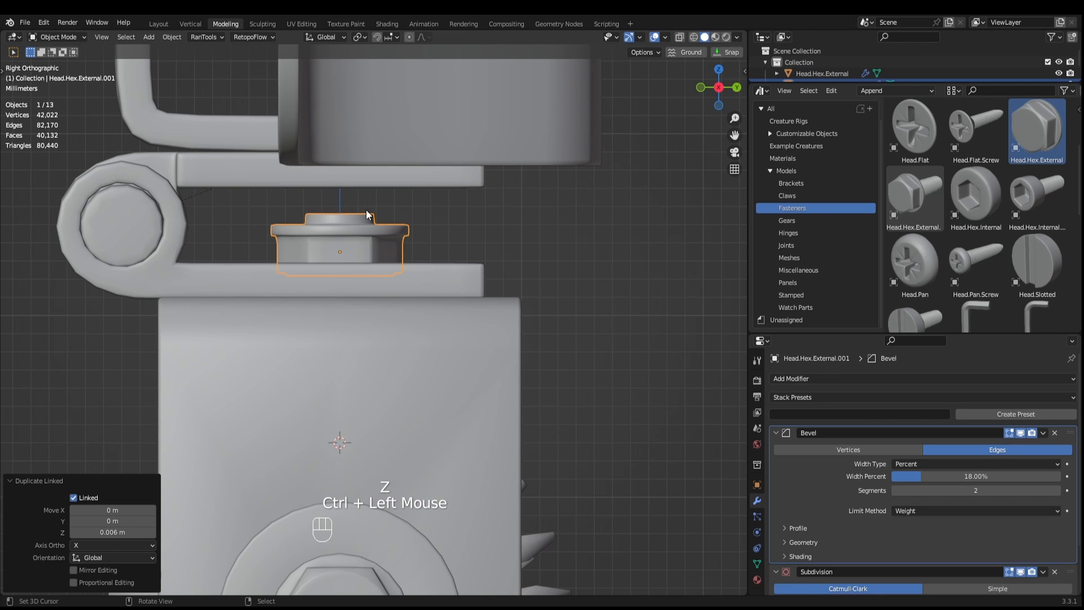
Rotate the duplicated hex head 180 degrees about the global X axis and raise it 0.0007 m onto the lower hinge leaf.
key(r)
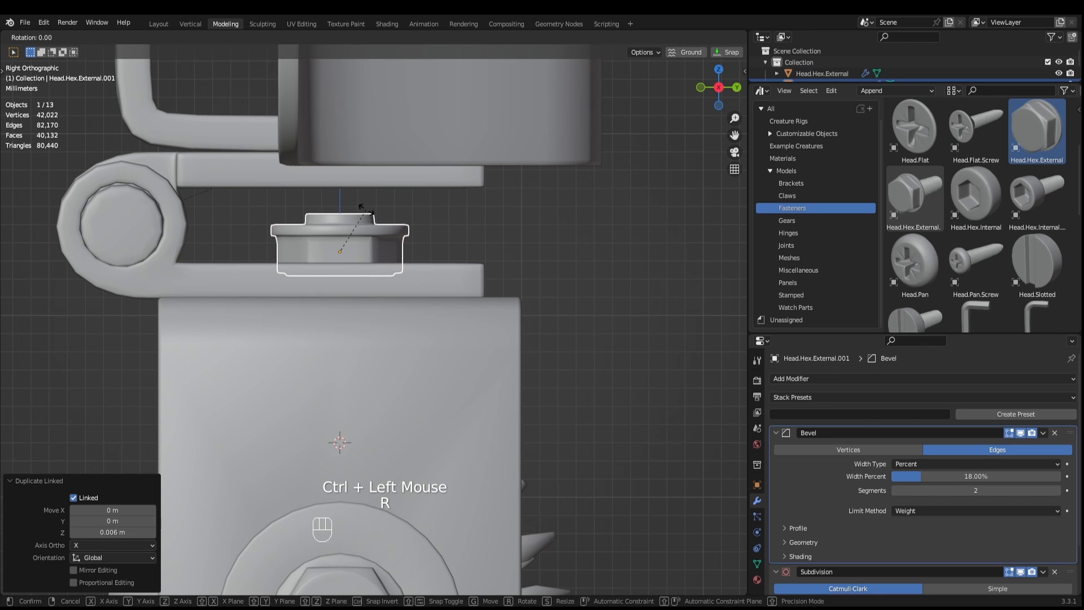
key(x)
key(KP_1)
key(KP_8)
key(KP_0)
key(KP_Enter)
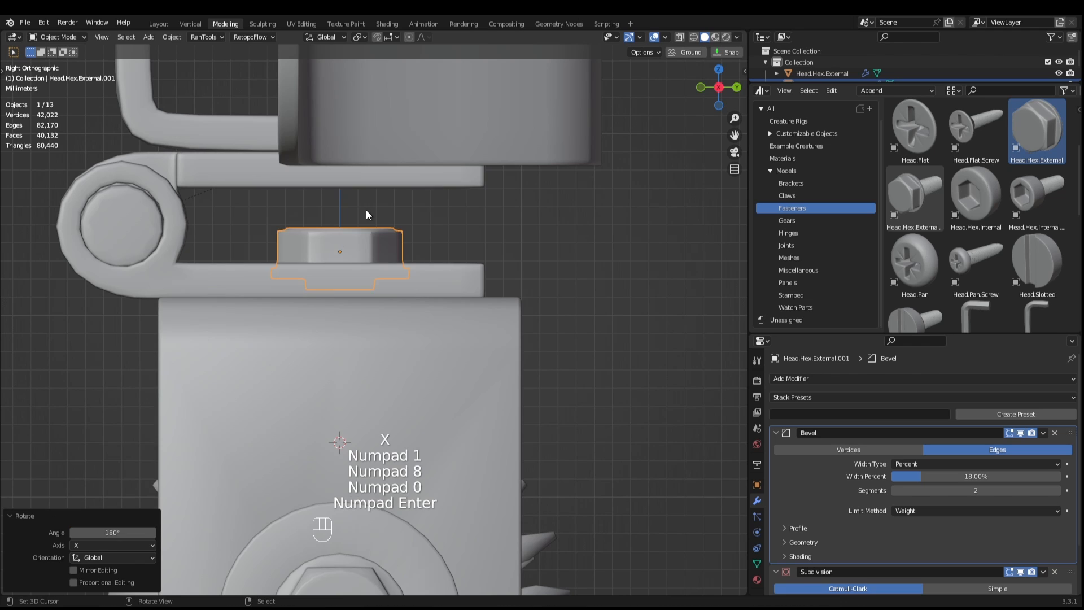
ctrl+shift+drag(338, 222, 340, 269)
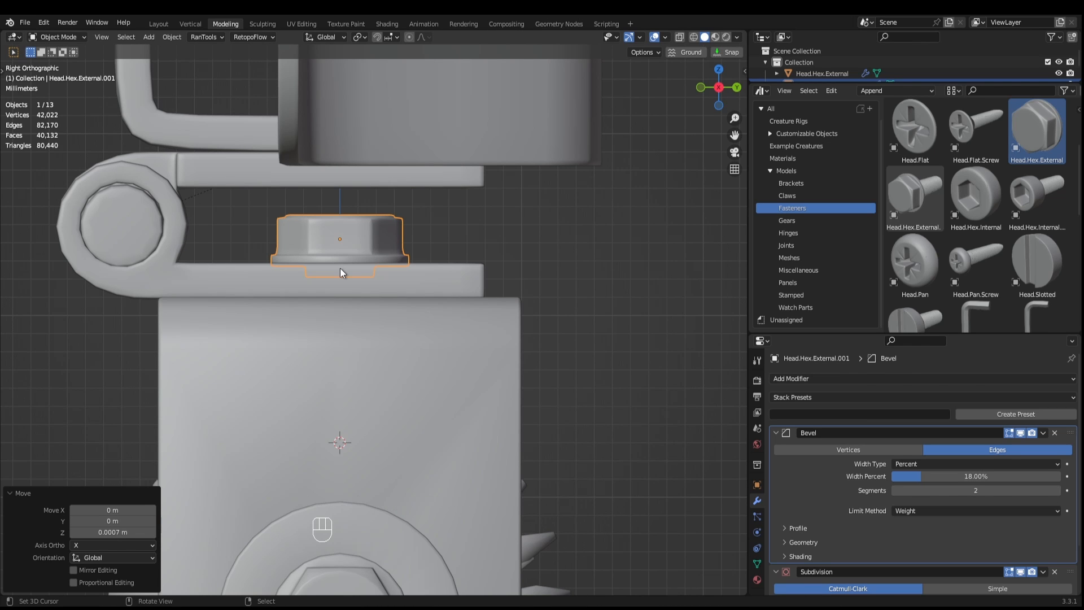
Examine how both hex heads fit against the hinge leaf and the gear bracket.
middle_drag(340, 268, 359, 320)
key(KP_1)
key(KP_3)
scroll(369, 223, up, 2)
shift+scroll(364, 331, up, 1)
scroll(380, 363, up, 2)
shift+middle_drag(380, 363, 449, 325)
scroll(452, 373, up, 1)
scroll(450, 398, down, 4)
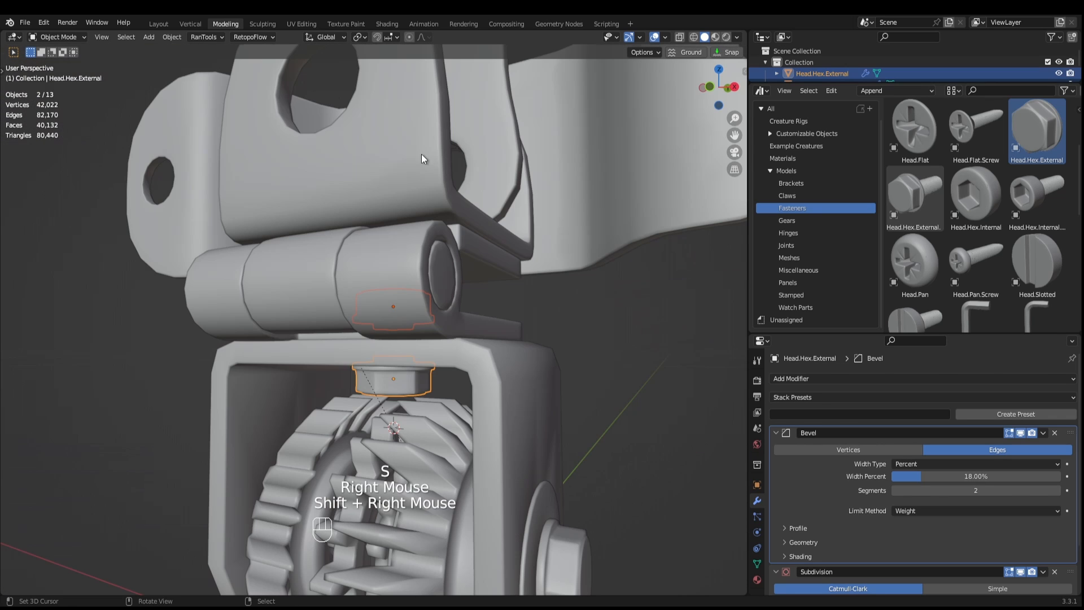
Try clearing the scale of both hex heads.
middle_drag(408, 78, 563, 239)
key(alt+s)
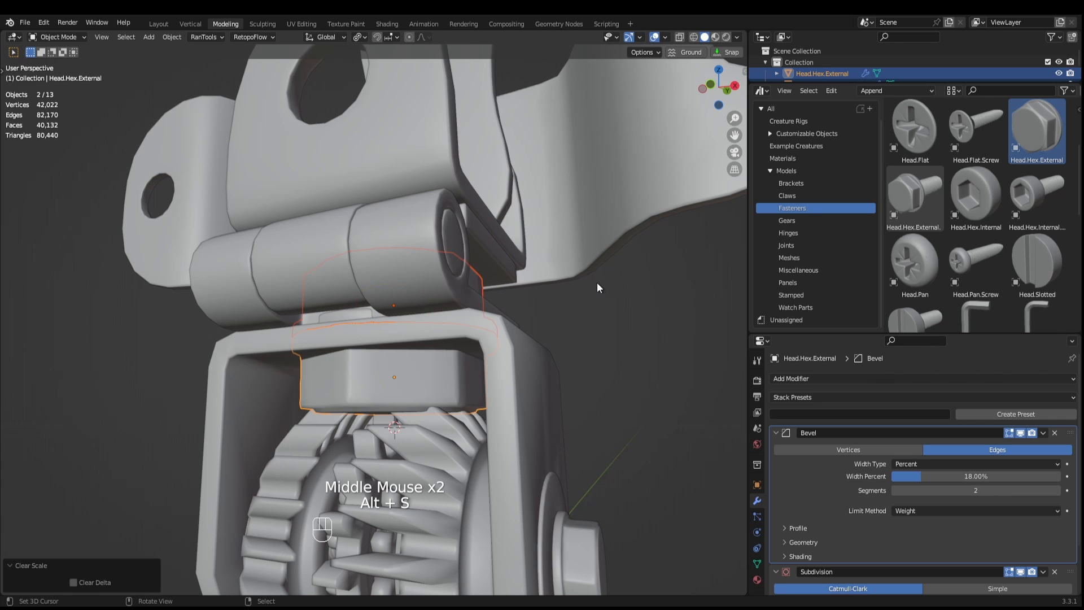
key(ctrl+z)
Inspect the clearance between the upper hex head and the hinge leaves up close and from the right.
middle_drag(569, 283, 466, 320)
scroll(493, 300, up, 3)
scroll(492, 302, up, 2)
key(KP_1)
key(KP_3)
scroll(464, 307, up, 1)
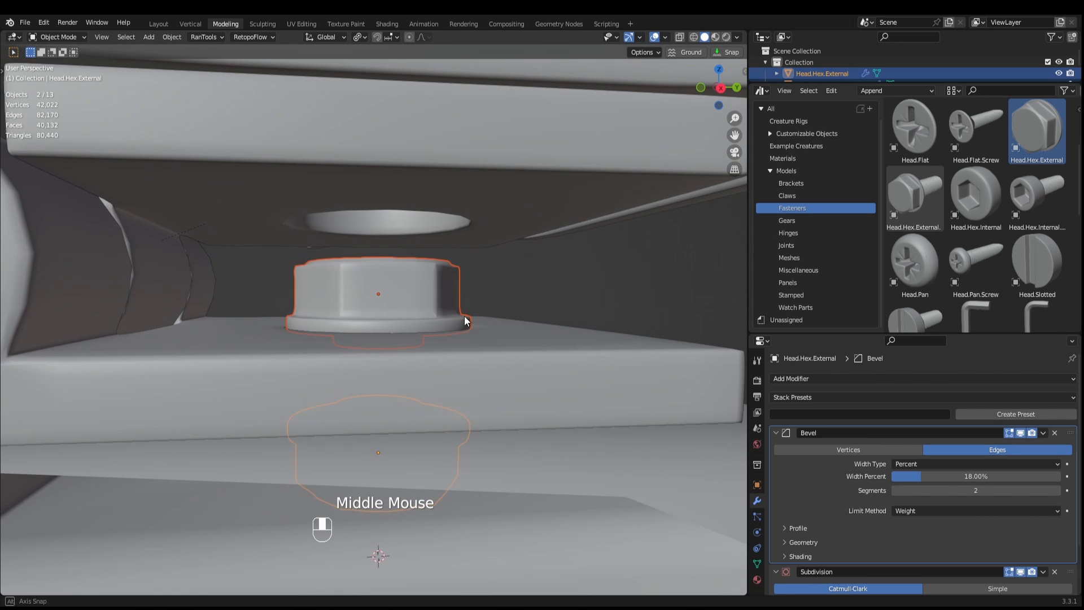
key(KP_1)
key(KP_3)
right_click(410, 303)
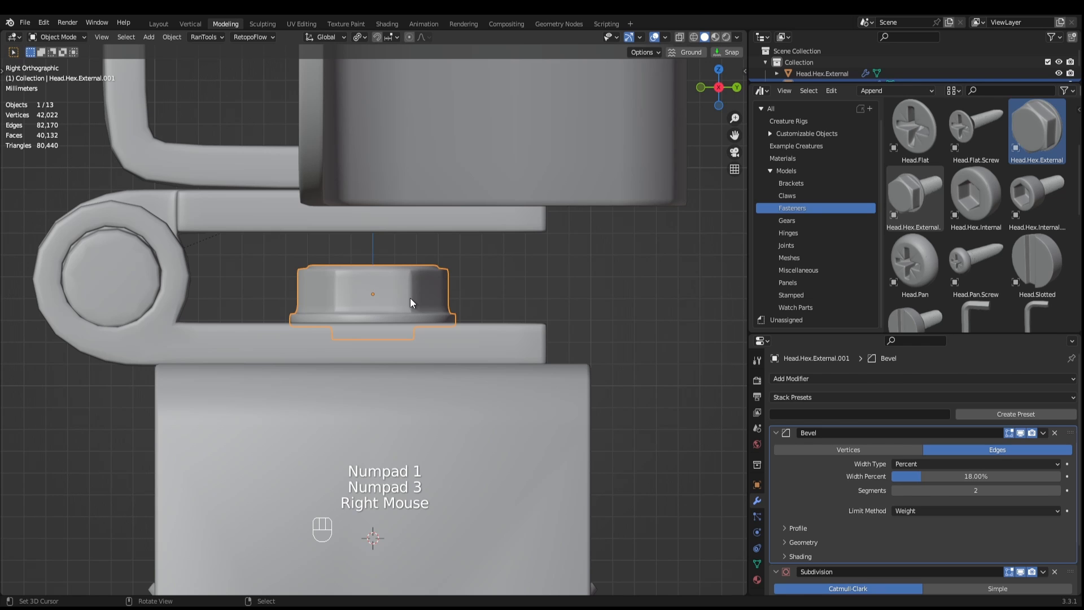
Parent the upper hex head to the lower hinge leaf, Hinge.Square.Single.B, keeping transforms.
scroll(410, 303, down, 2)
middle_drag(415, 320, 503, 323)
scroll(502, 323, up, 1)
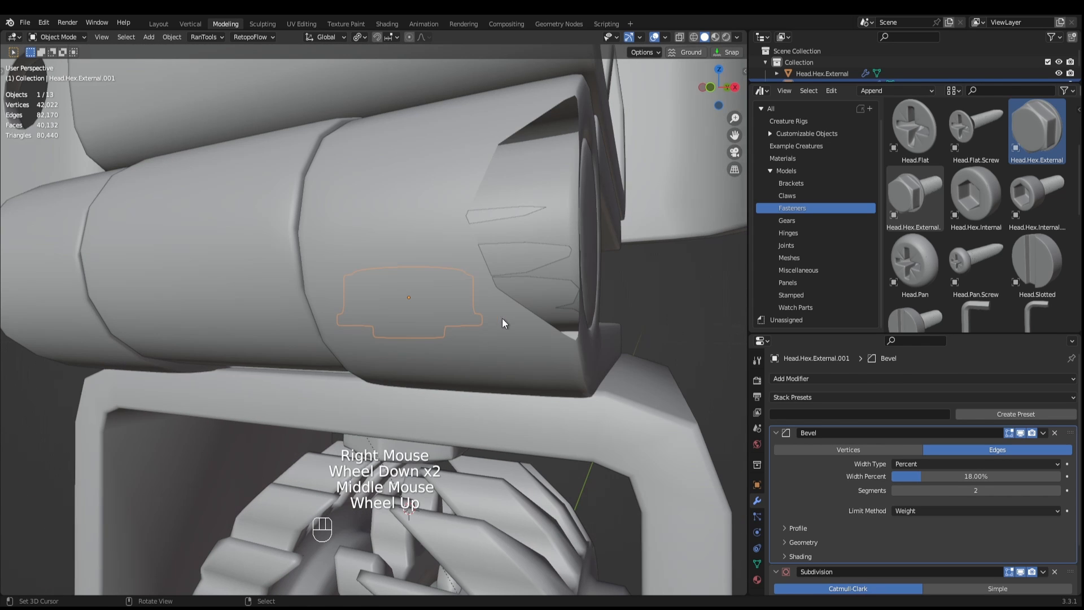
shift+right_click(413, 436)
middle_drag(464, 460, 507, 437)
shift+right_click(537, 359)
middle_drag(537, 361, 468, 386)
right_click(417, 310)
shift+right_click(439, 362)
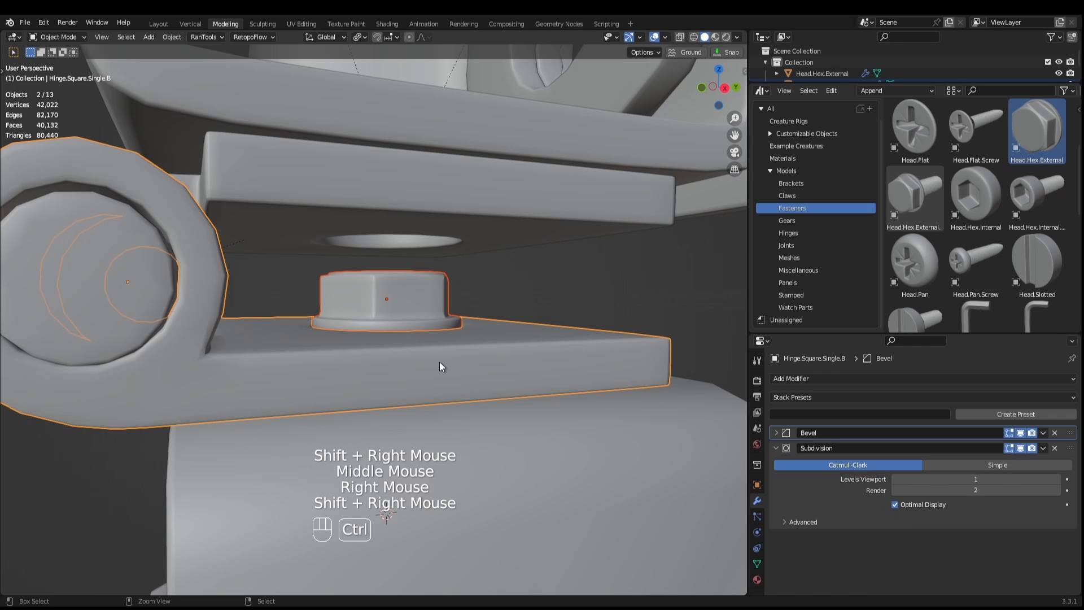
key(ctrl+p)
click(439, 361)
Parent the lower hex head to the gear bracket.
scroll(440, 361, down, 1)
middle_drag(440, 361, 424, 396)
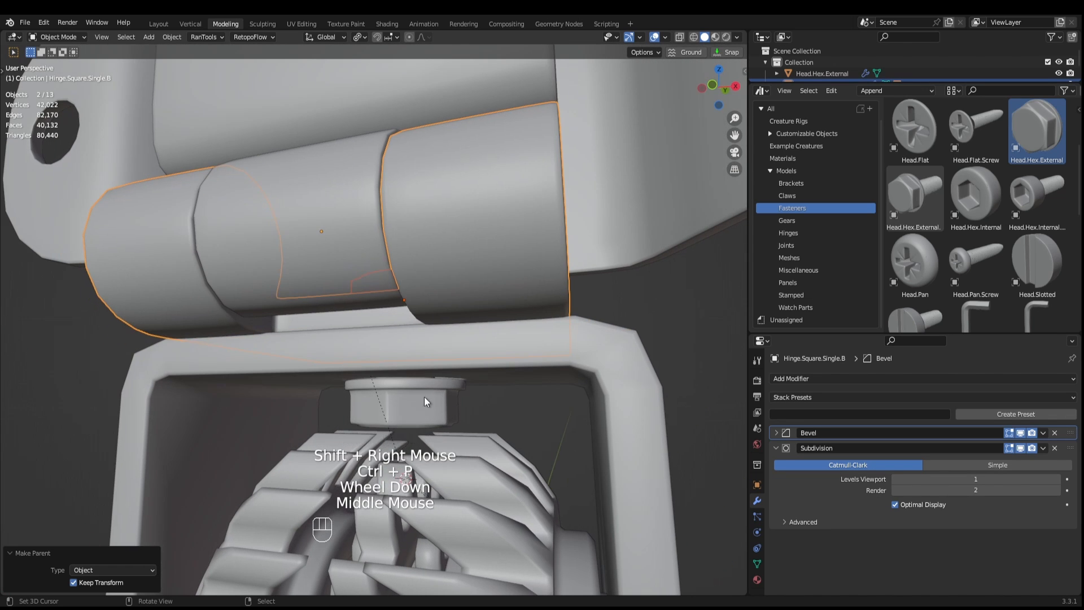
right_click(424, 397)
shift+right_click(547, 357)
key(ctrl+p)
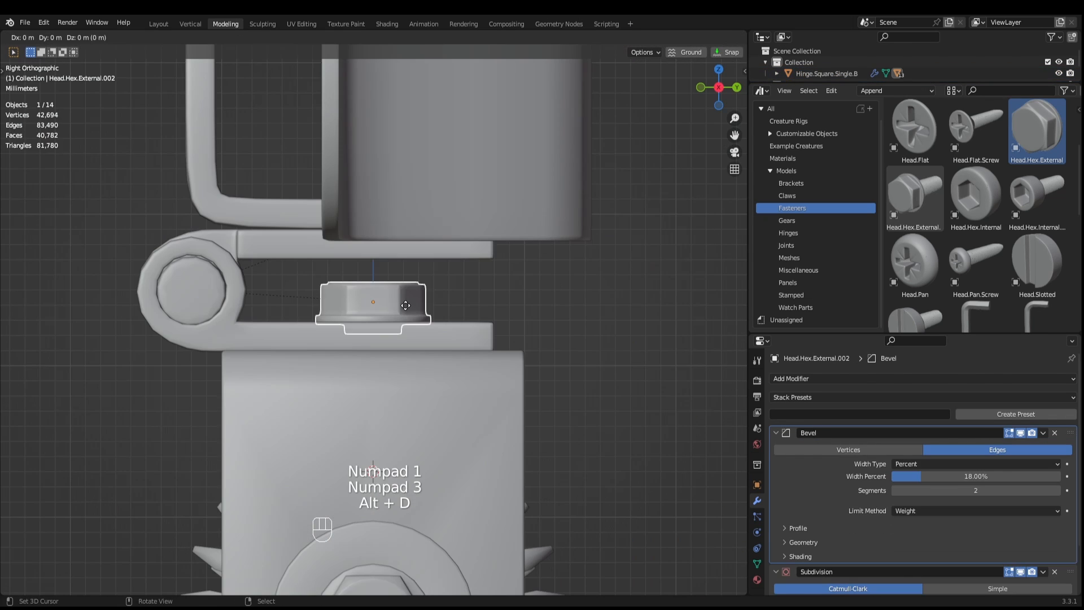
Flip the linked hex head copy between the hinge leaves by 180° and raise it 0.0016 m along Z to the upper leaf.
click(405, 305)
text(r)
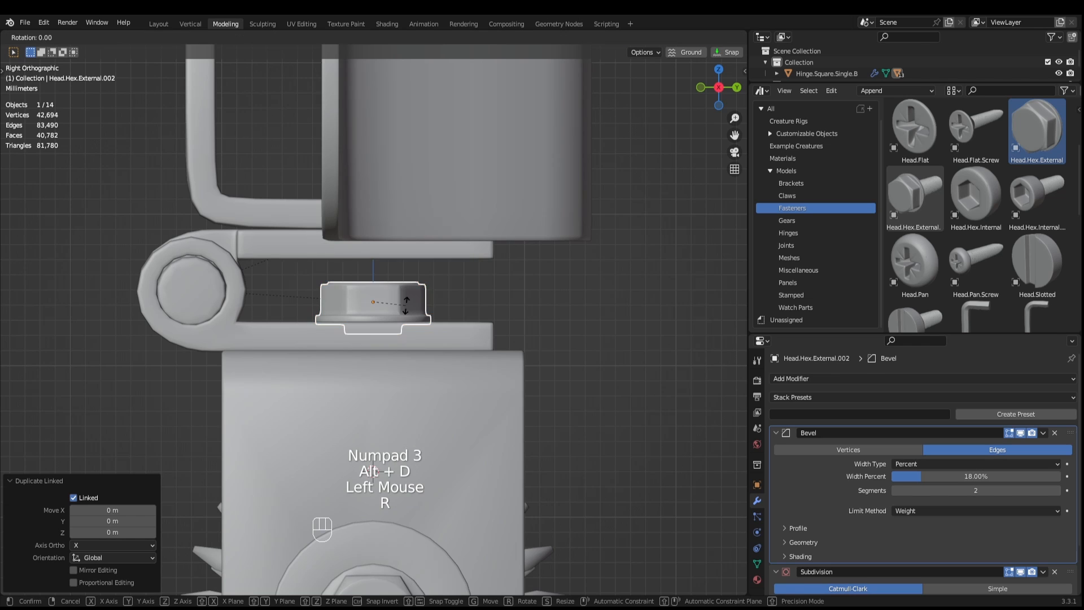
text(180)
key(KP_Enter)
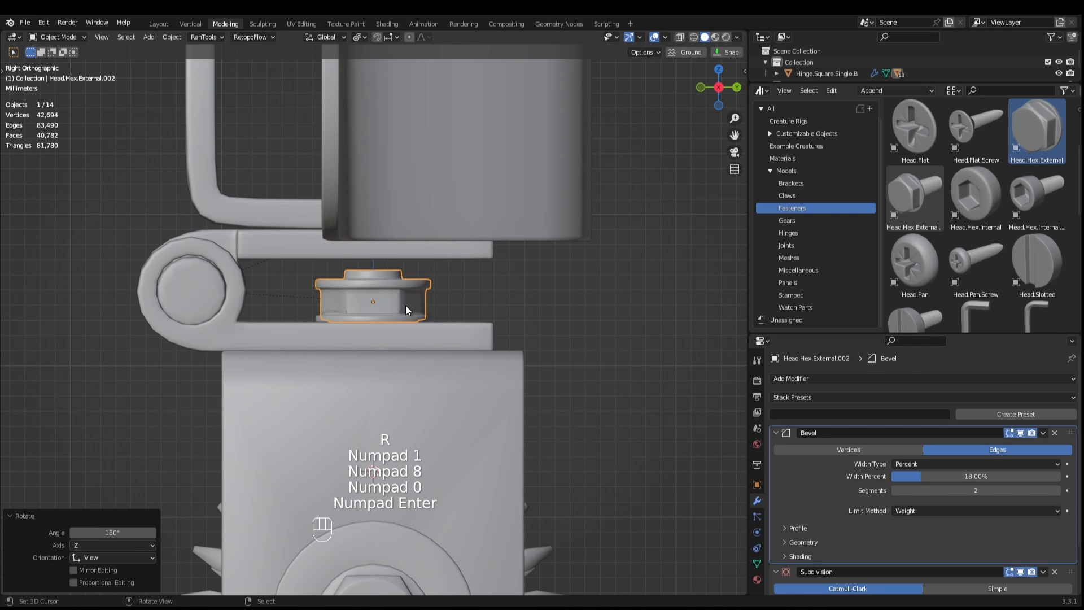
key(g)
key(z)
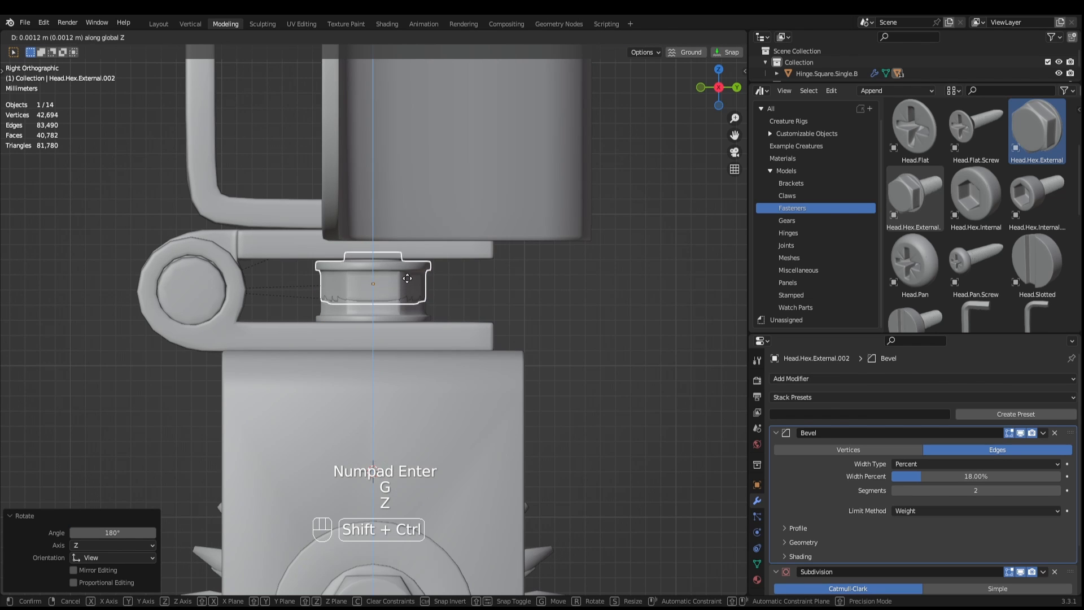
ctrl+shift+click(400, 218)
scroll(402, 304, up, 2)
scroll(403, 303, up, 3)
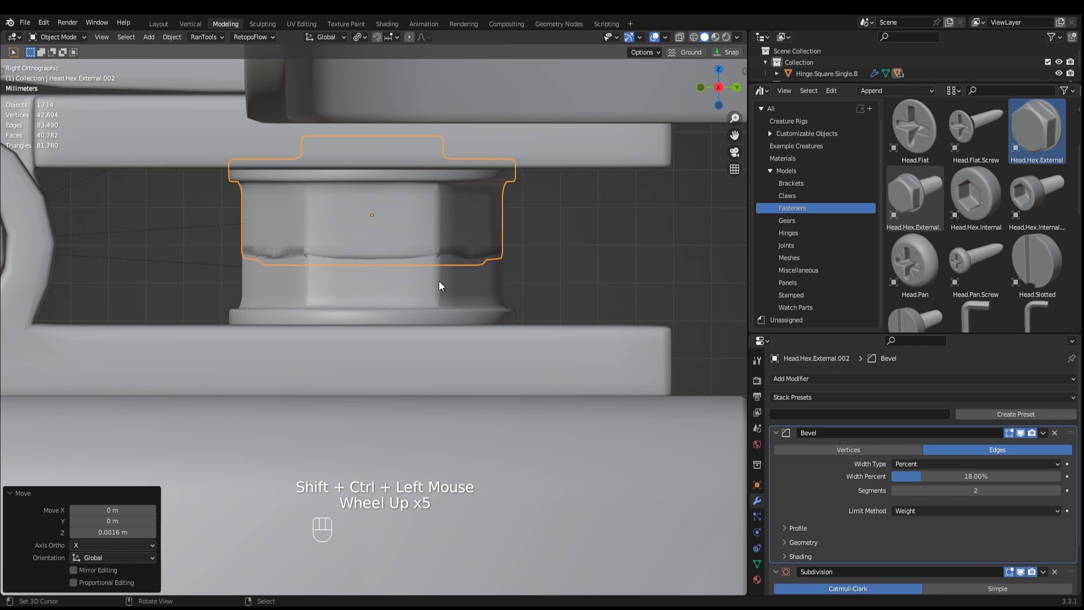
Parent the flipped hex head to the upper hinge leaf, Hinge.Square.Single.A.
shift+right_click(442, 149)
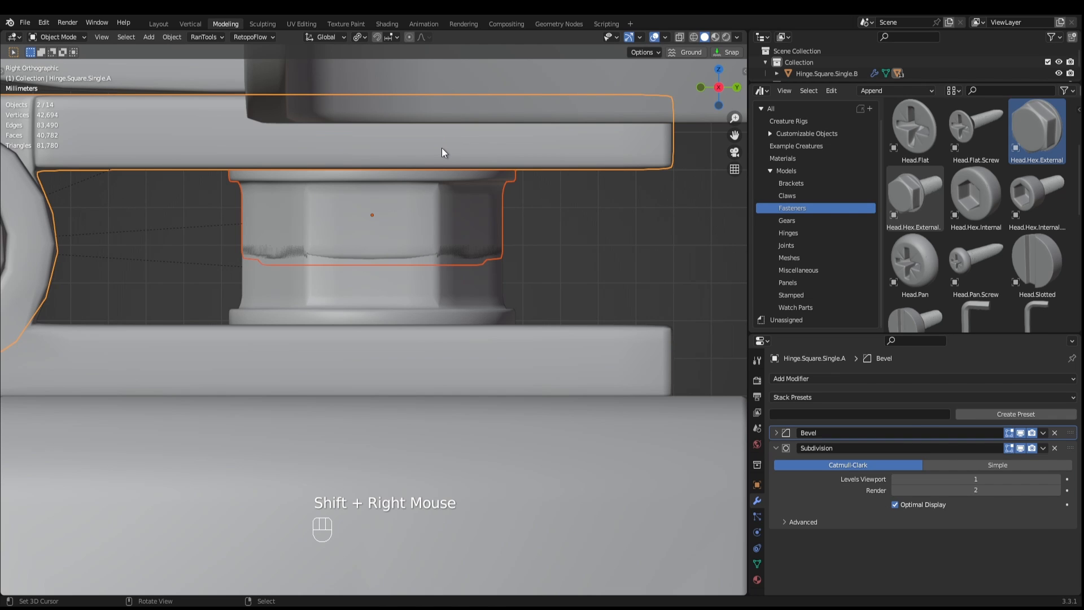
key(ctrl+p)
click(442, 148)
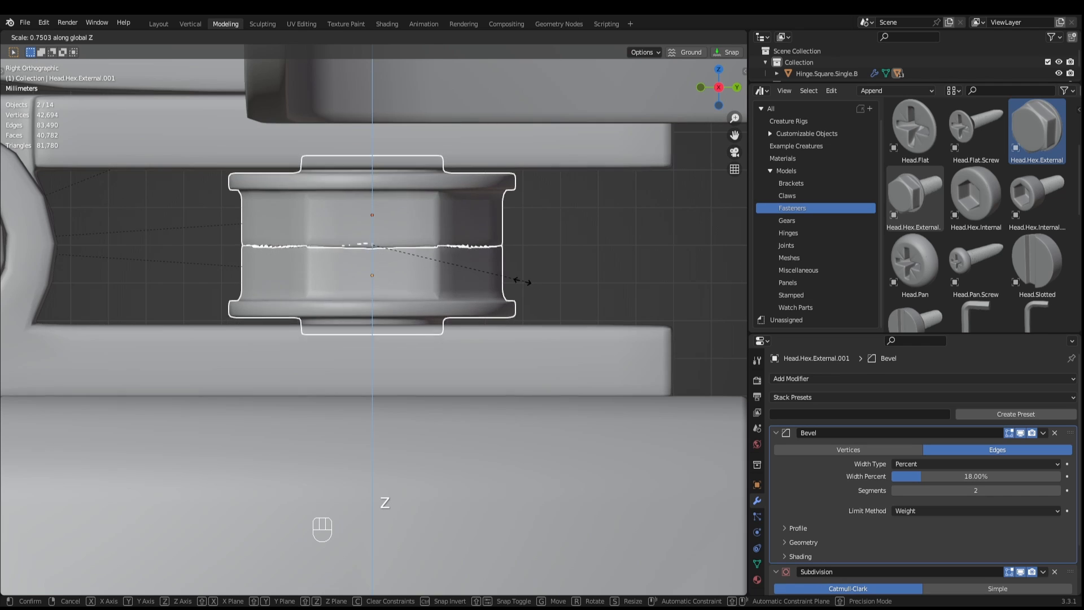
Flatten both hex heads between the hinge leaves by scaling them along Z to about 0.63.
right_click(515, 275)
key(s)
key(z)
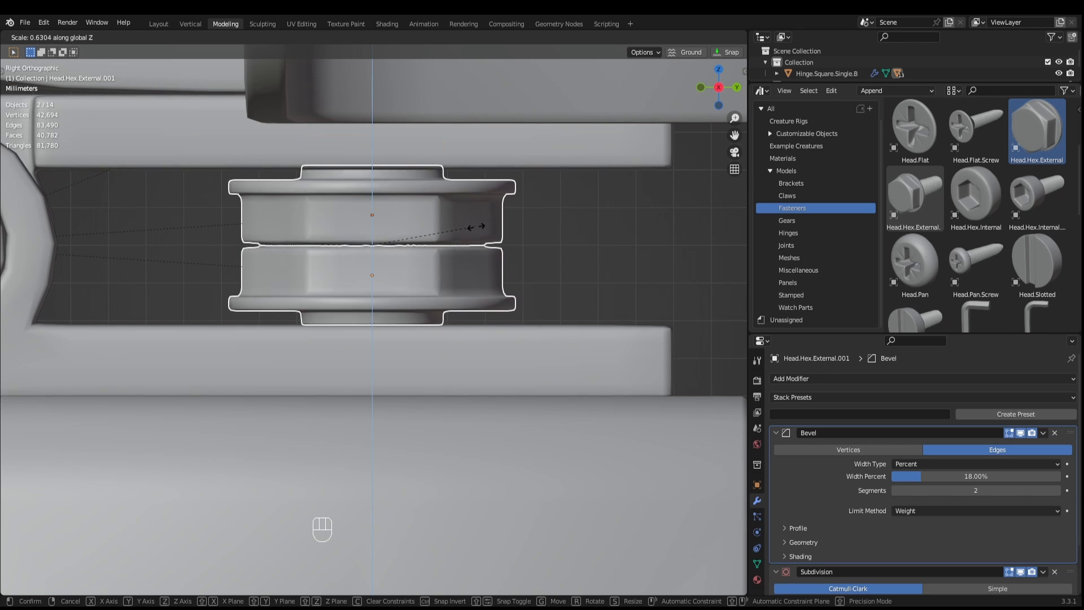
click(480, 226)
Move the upper flattened hex head along Z against the underside of the upper hinge leaf, and select the lower head.
right_click(449, 222)
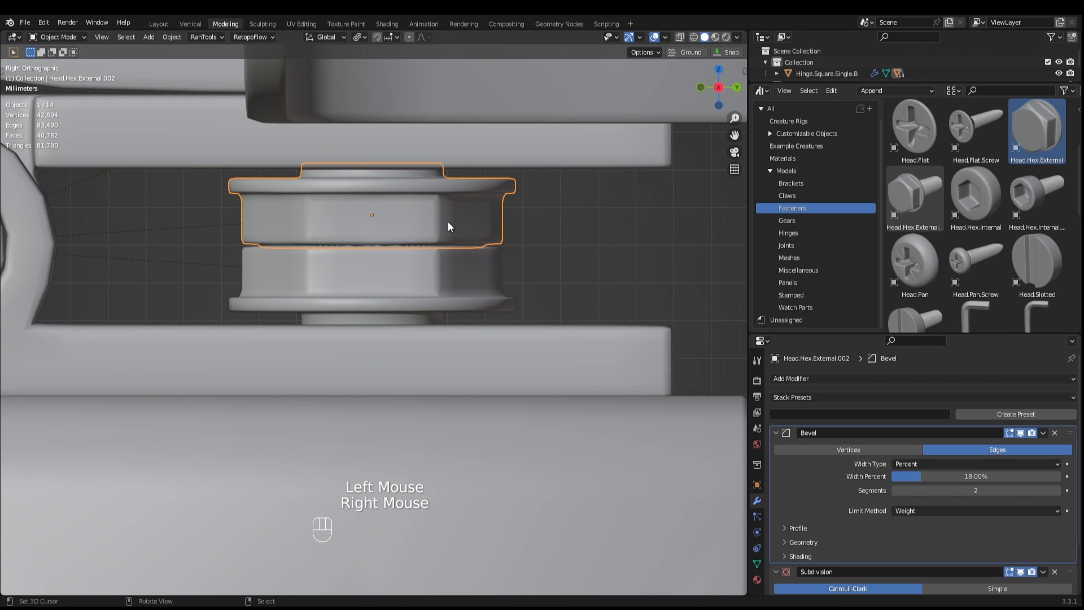
key(g)
key(z)
ctrl+shift+click(450, 195)
right_click(427, 271)
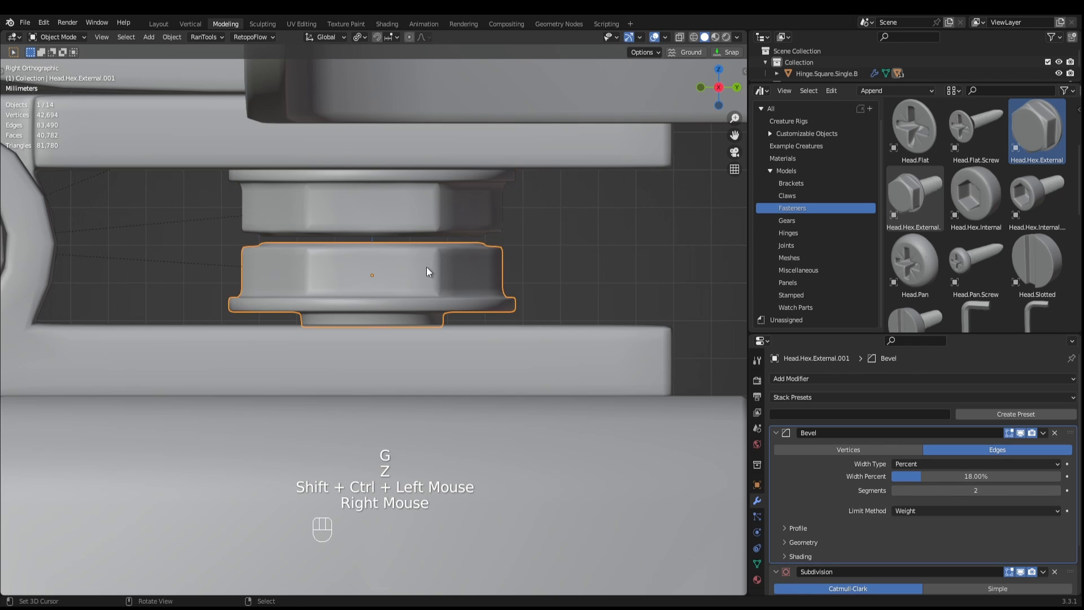
Examine the flattened hex heads between the hinge leaves and the whole joint assembly from several angles.
middle_drag(426, 266, 429, 341)
scroll(440, 371, down, 2)
key(a)
key(a)
scroll(436, 337, up, 3)
scroll(435, 337, up, 1)
scroll(443, 334, down, 4)
scroll(429, 342, up, 1)
scroll(430, 342, down, 1)
middle_drag(429, 342, 411, 351)
Make a linked copy of the hex head inside the gear bracket, raised 0.015 m along Z and rotated 180° about X.
right_click(389, 356)
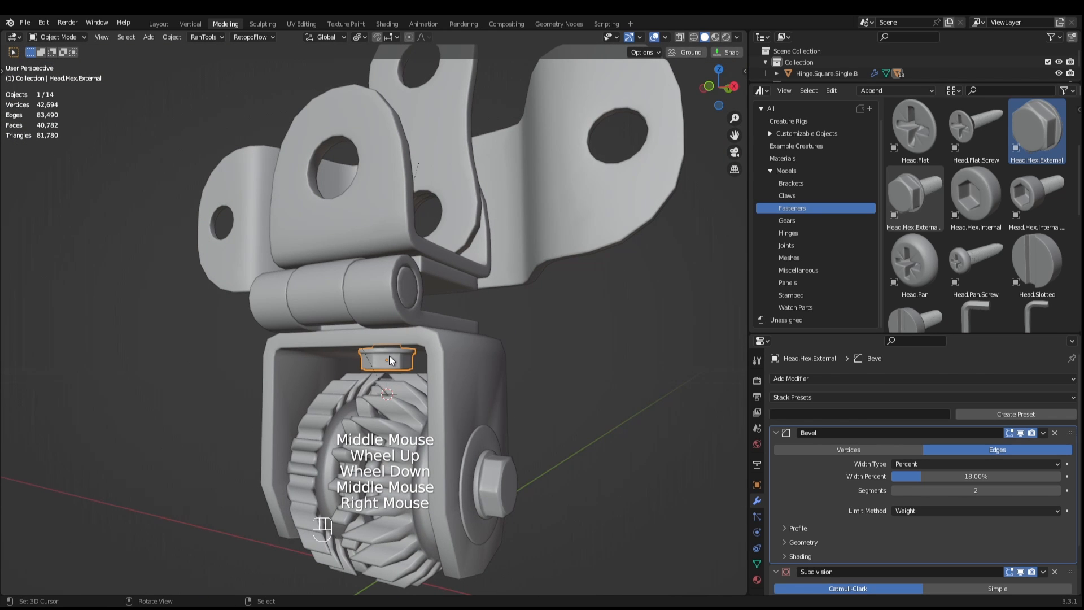
key(KP_3)
key(alt+d)
key(z)
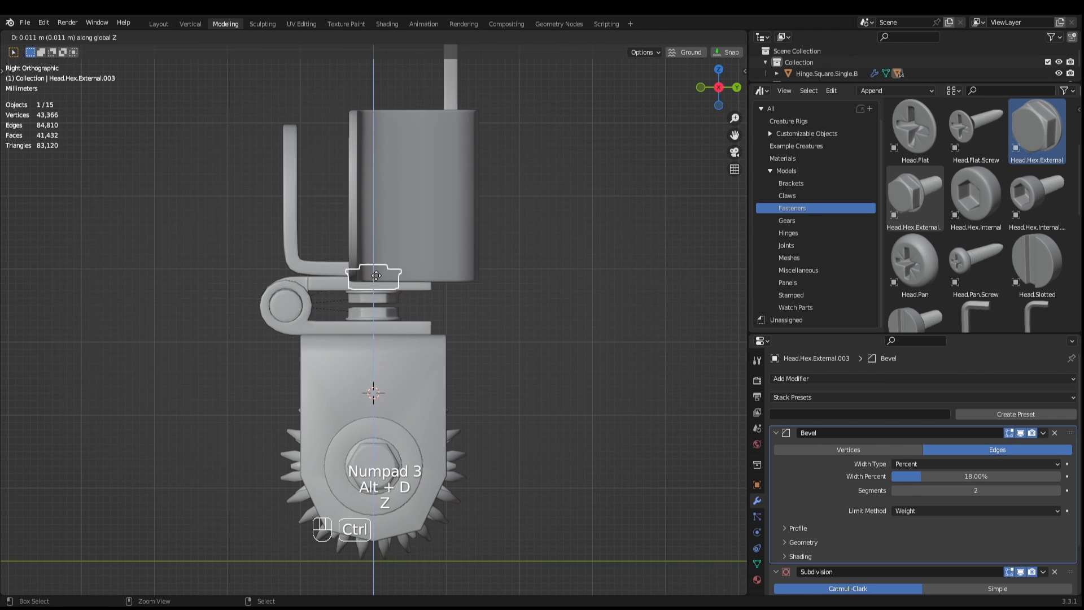
ctrl+click(376, 273)
middle_drag(376, 273, 400, 294)
text(rx180)
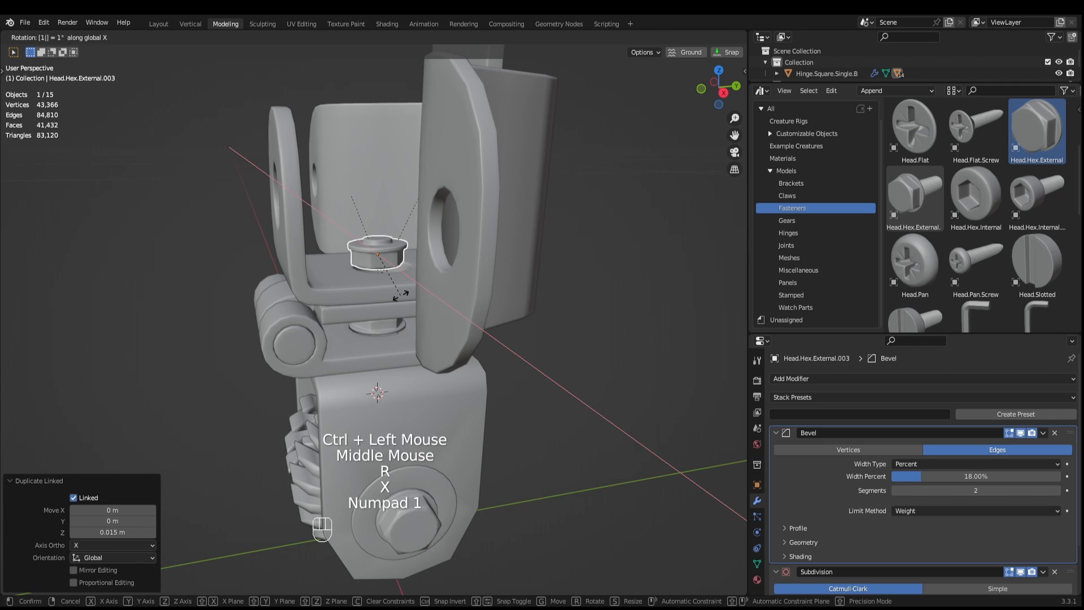
key(KP_Enter)
Parent the new hex head on the angle bracket's floor to Bracket.Angle.001.
scroll(399, 294, up, 2)
shift+right_click(384, 264)
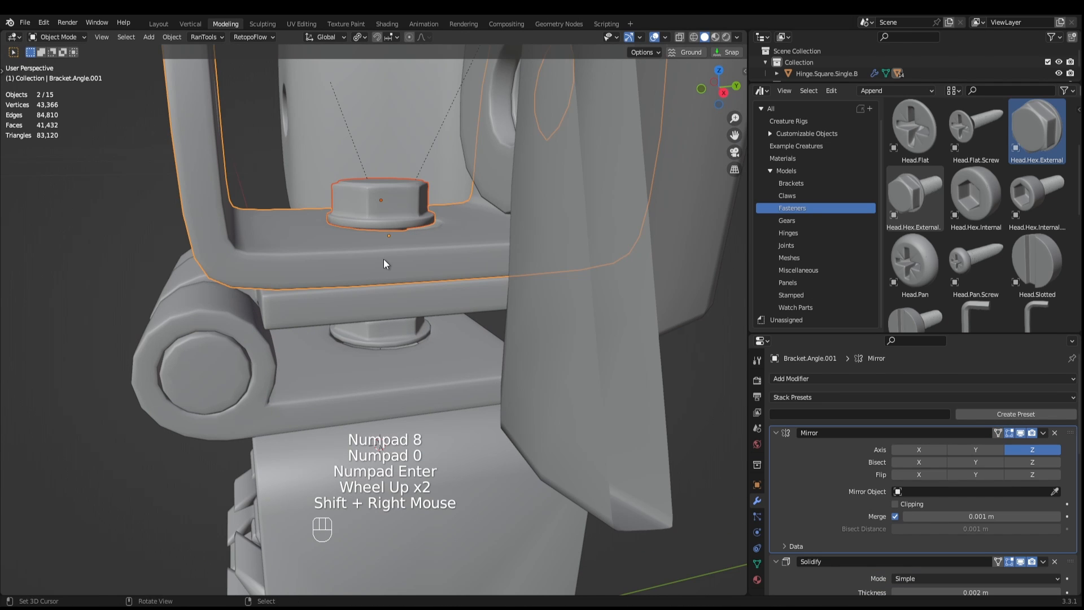
key(ctrl+p)
click(384, 259)
middle_drag(384, 259, 410, 263)
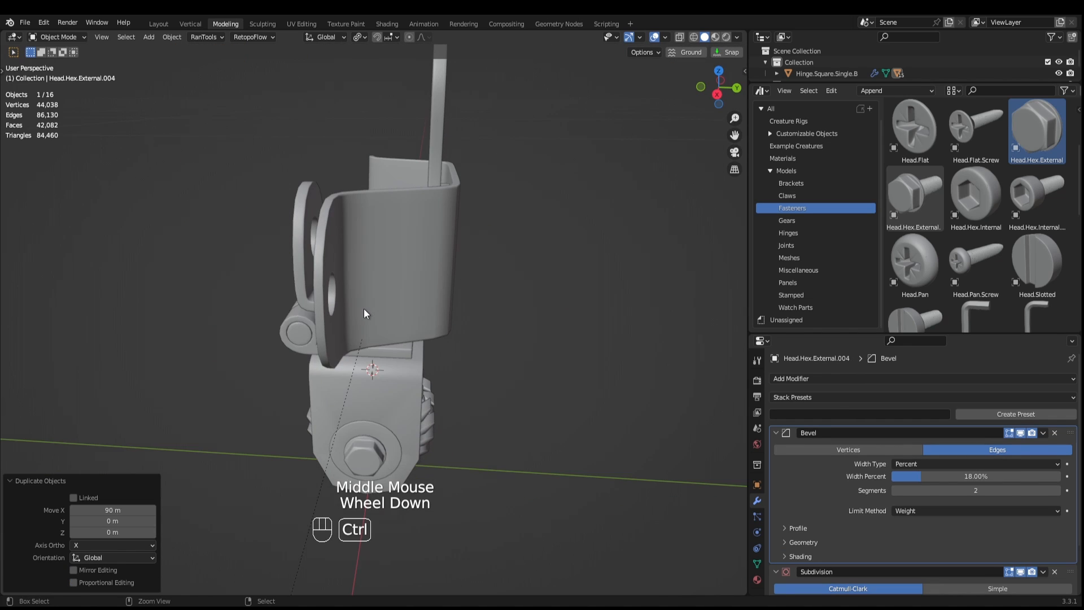
Undo the stray 90 m hex head duplicate and move the replacement copy 0.0082 m along Y against the upright link's inner face.
key(ctrl+z)
middle_drag(363, 308, 411, 332)
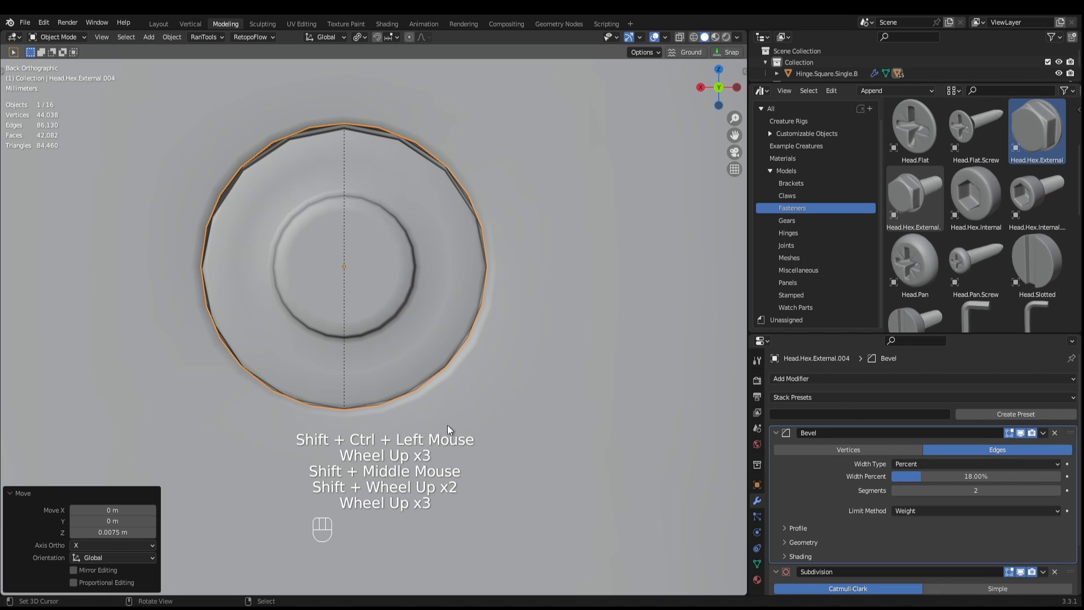
key(s)
right_click(440, 387)
scroll(440, 387, up, 1)
shift+middle_drag(441, 388, 524, 443)
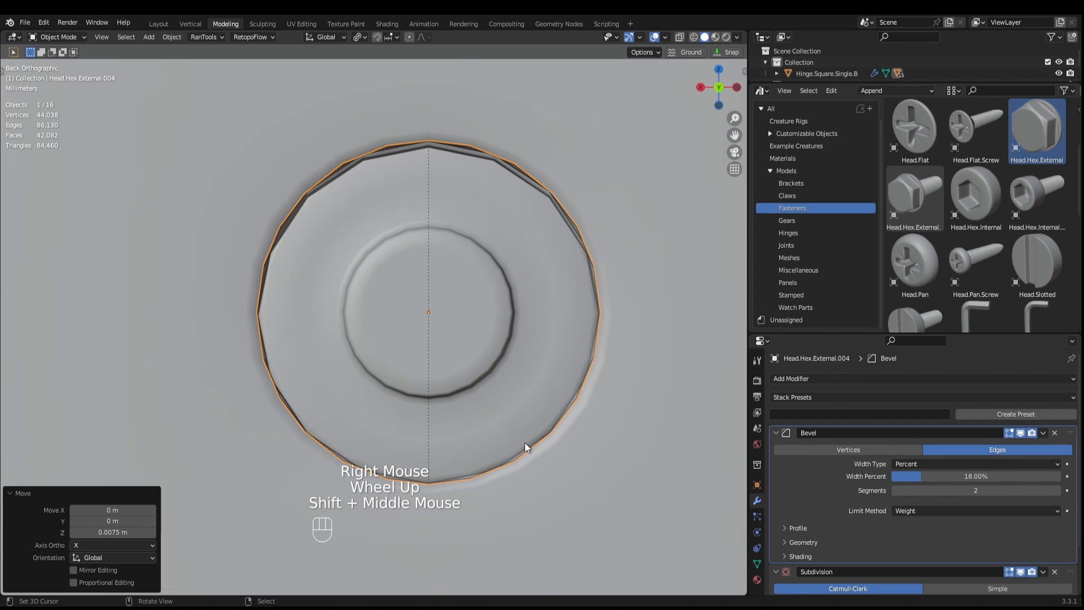
key(g)
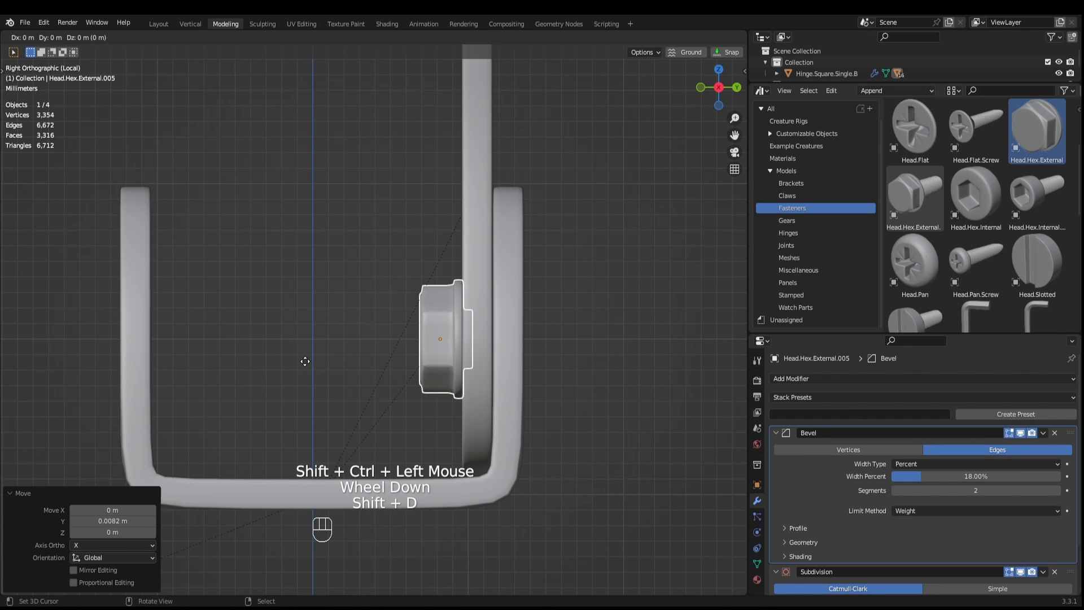
Replace the independent copy with a linked duplicate of the link's hex head, placed on the bracket's outer side and rotated 180°.
right_click(305, 361)
key(ctrl+z)
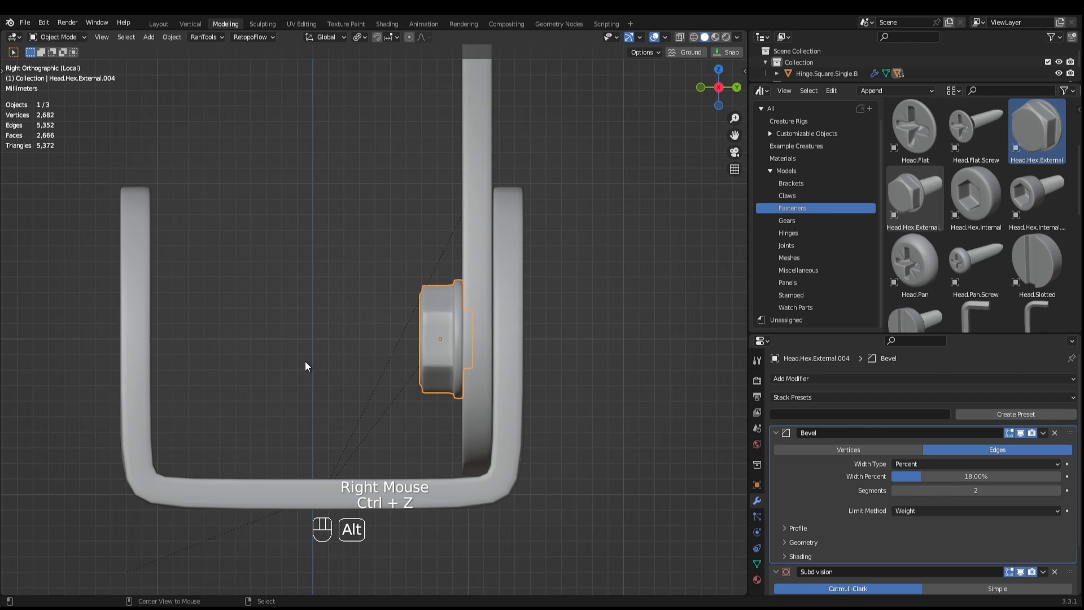
key(alt+d)
ctrl+shift+click(383, 360)
key(r)
key(KP_1)
key(KP_8)
key(KP_0)
key(KP_Enter)
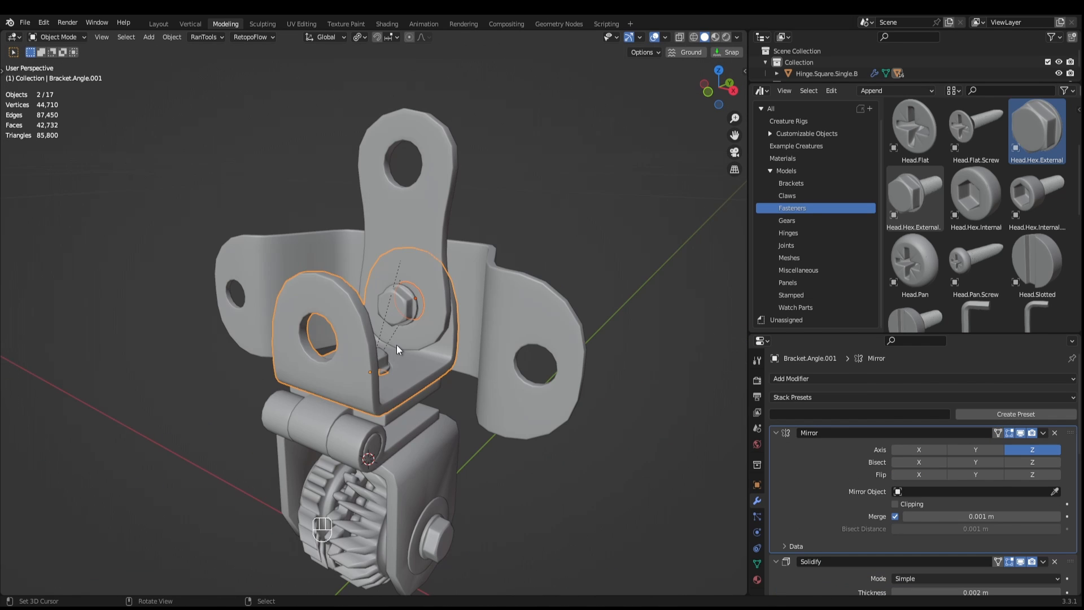
Save the file.
key(ctrl+s)
scroll(423, 352, down, 2)
shift+middle_drag(428, 375, 591, 310)
scroll(622, 305, up, 1)
scroll(621, 305, down, 2)
scroll(826, 283, up, 1)
scroll(825, 284, down, 2)
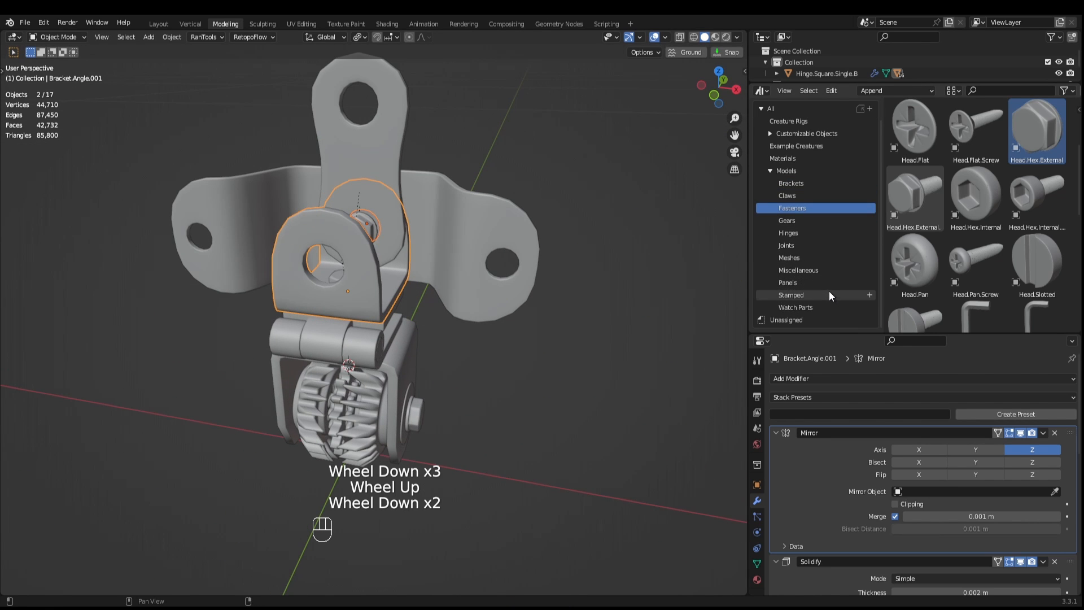
Add the Shape.Smooth.003 asset from the Miscellaneous models to the scene beside the joint assembly.
click(827, 269)
scroll(963, 273, down, 2)
scroll(962, 273, down, 2)
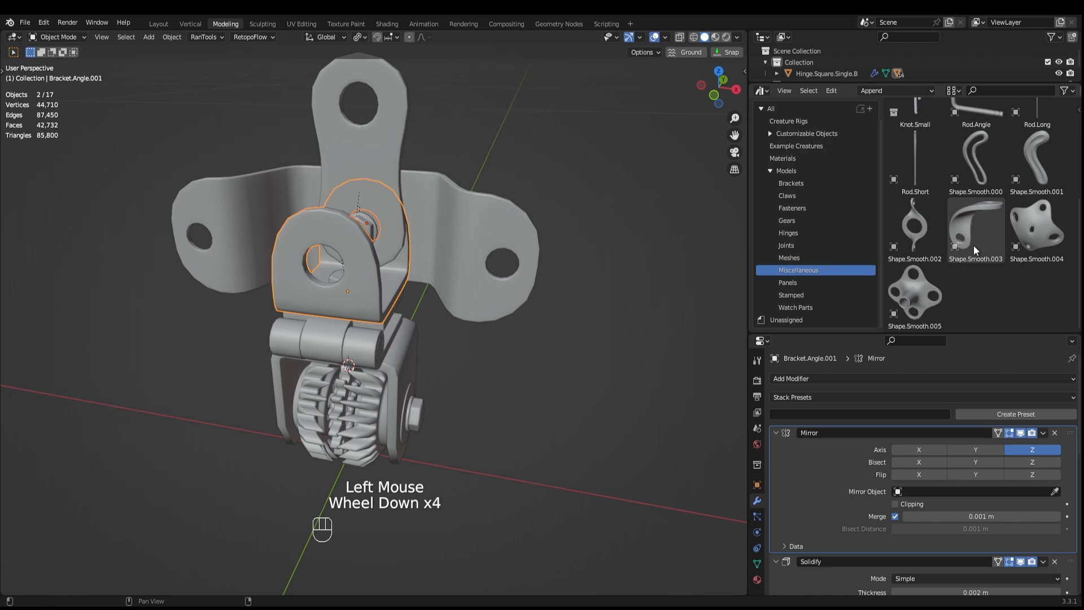
drag(974, 246, 678, 476)
scroll(666, 479, down, 2)
middle_drag(659, 482, 662, 526)
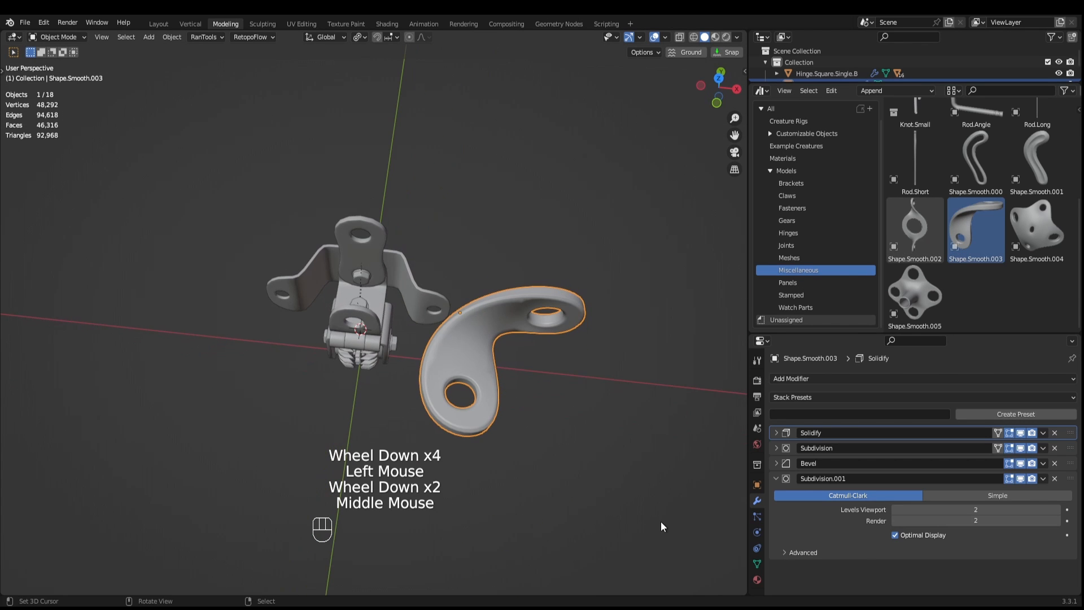
Examine the control mesh and smoothed shape of Shape.Smooth.003 from several angles.
key(Tab)
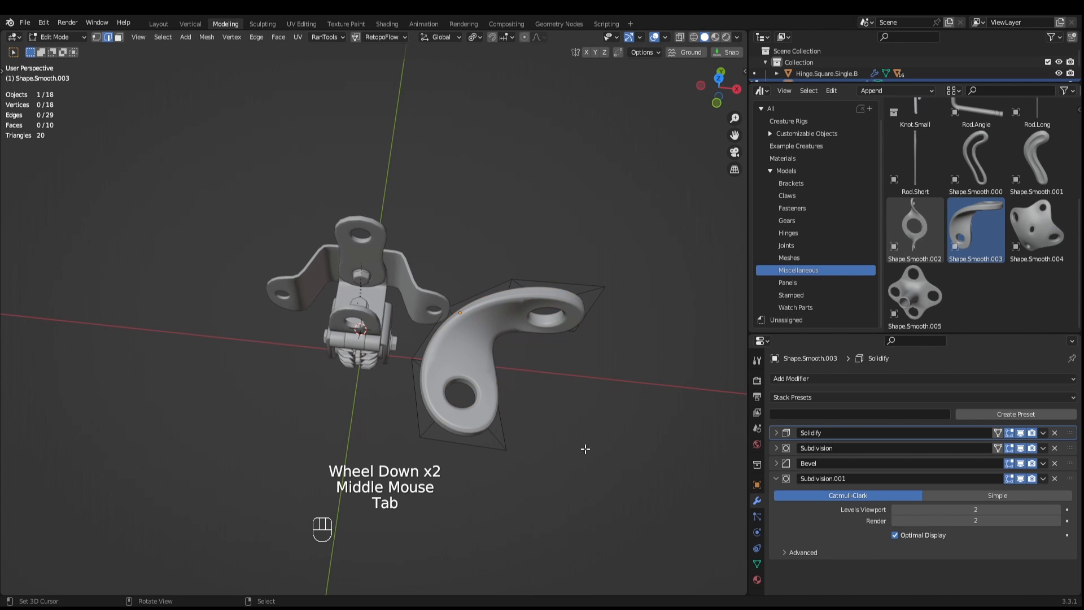
middle_drag(583, 448, 587, 192)
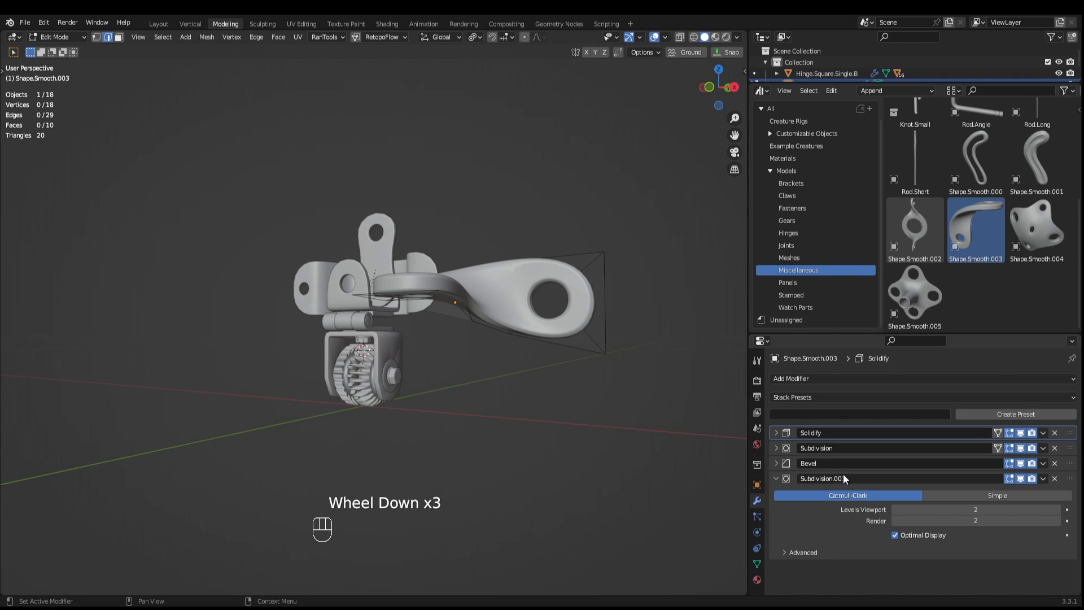
middle_drag(587, 385, 476, 385)
key(Tab)
scroll(510, 431, up, 2)
scroll(548, 419, up, 2)
scroll(515, 435, up, 1)
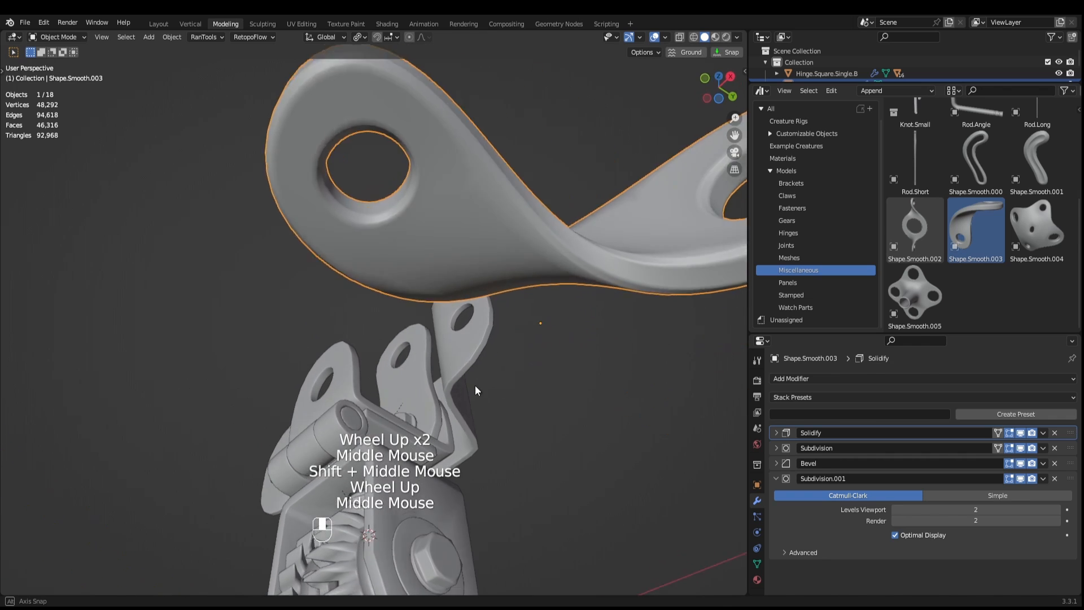
Snap the 3D cursor to the centre of one hole's edge loop in Shape.Smooth.003 and set the object's origin to the cursor.
key(2)
alt+right_click(315, 373)
key(shift+s)
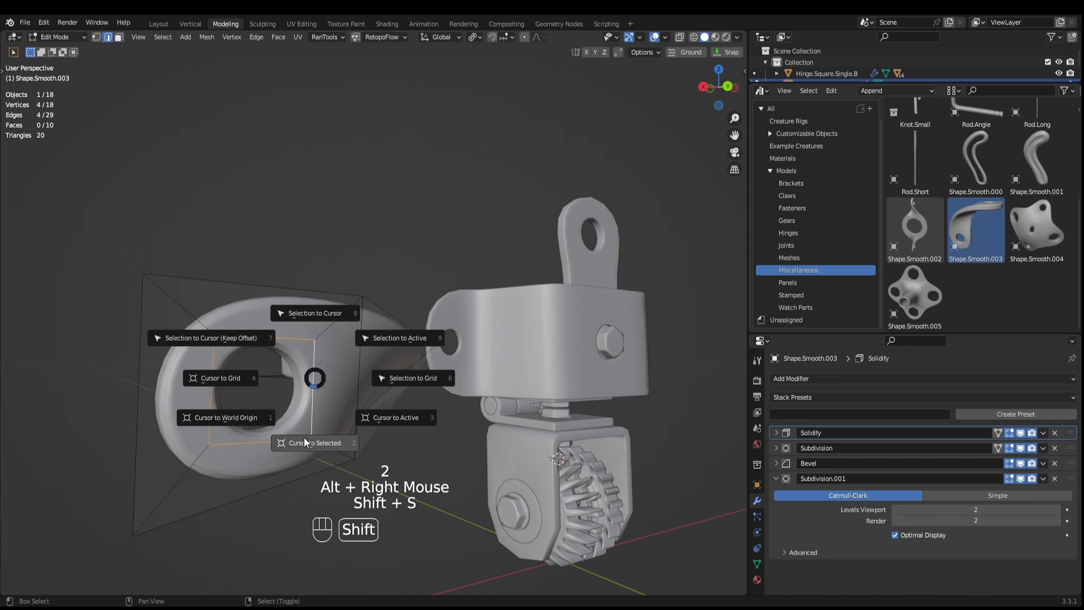
click(304, 443)
middle_drag(305, 443, 515, 478)
key(Tab)
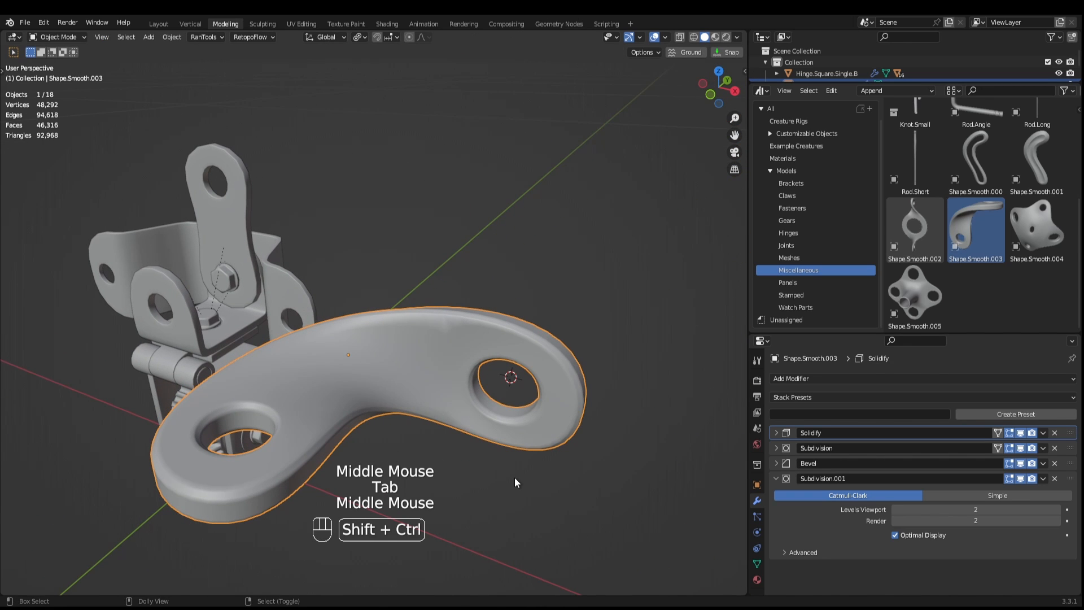
key(shift+ctrl+alt+o)
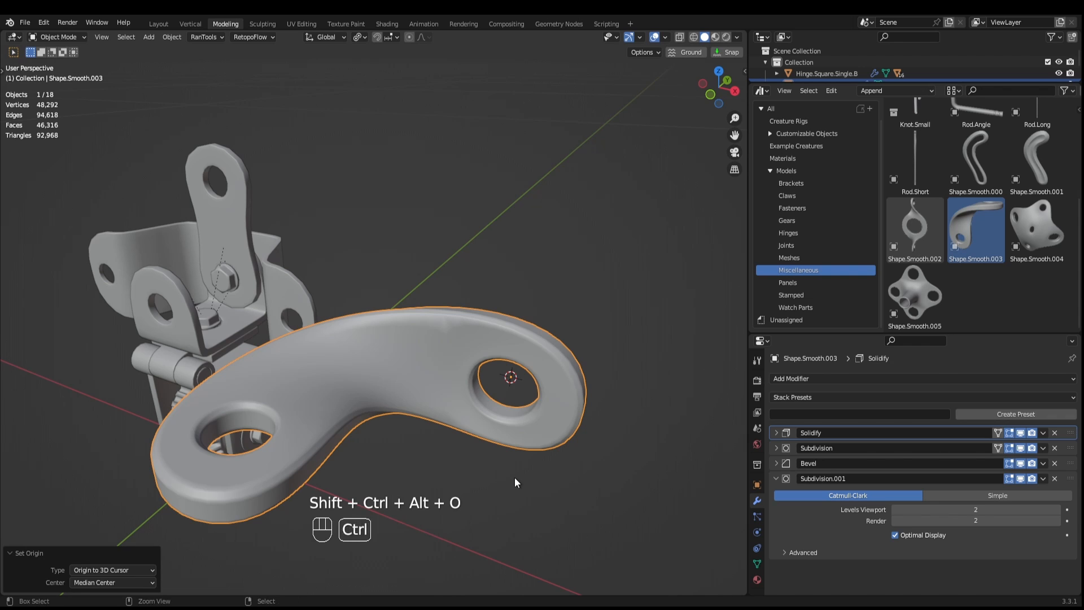
Snap the 3D cursor to the centre of the outer hole's edge loop on one arm of Mounting.Bracket.005.
scroll(524, 441, down, 1)
middle_drag(503, 469, 504, 441)
scroll(524, 441, down, 1)
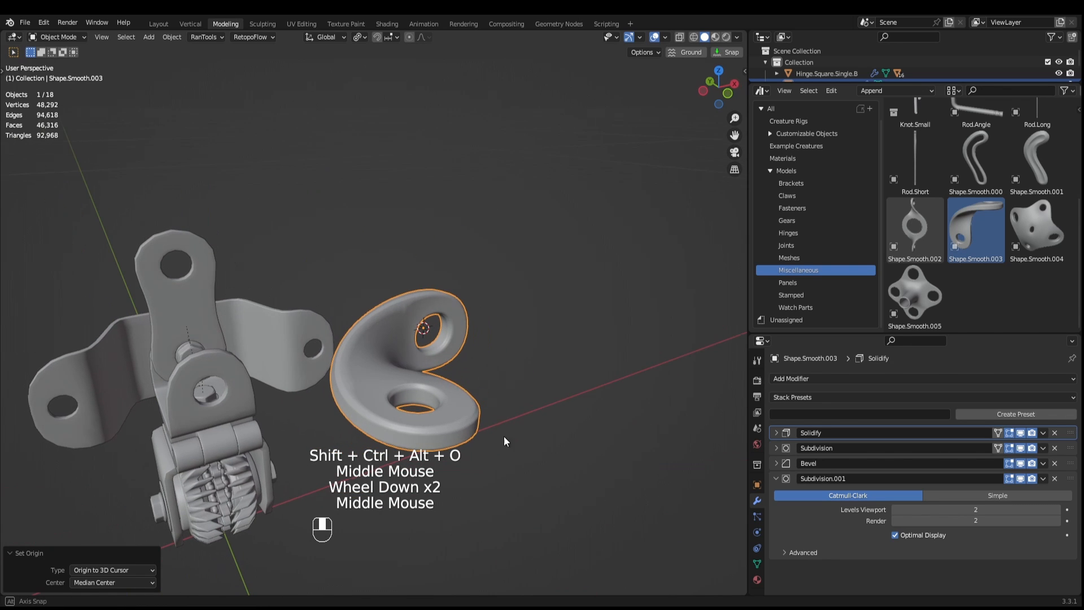
right_click(73, 384)
middle_drag(72, 384, 545, 383)
key(Tab)
alt+right_click(571, 312)
key(shift+s)
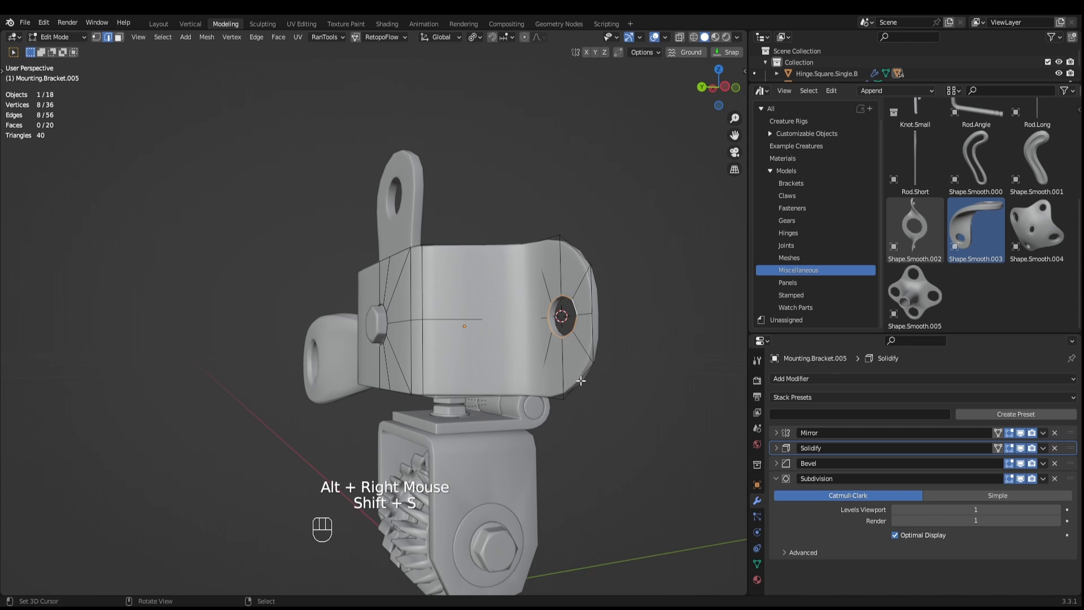
key(Tab)
Snap Shape.Smooth.003 to the 3D cursor at the mounting bracket's outer hole.
middle_drag(571, 312, 436, 394)
right_click(431, 381)
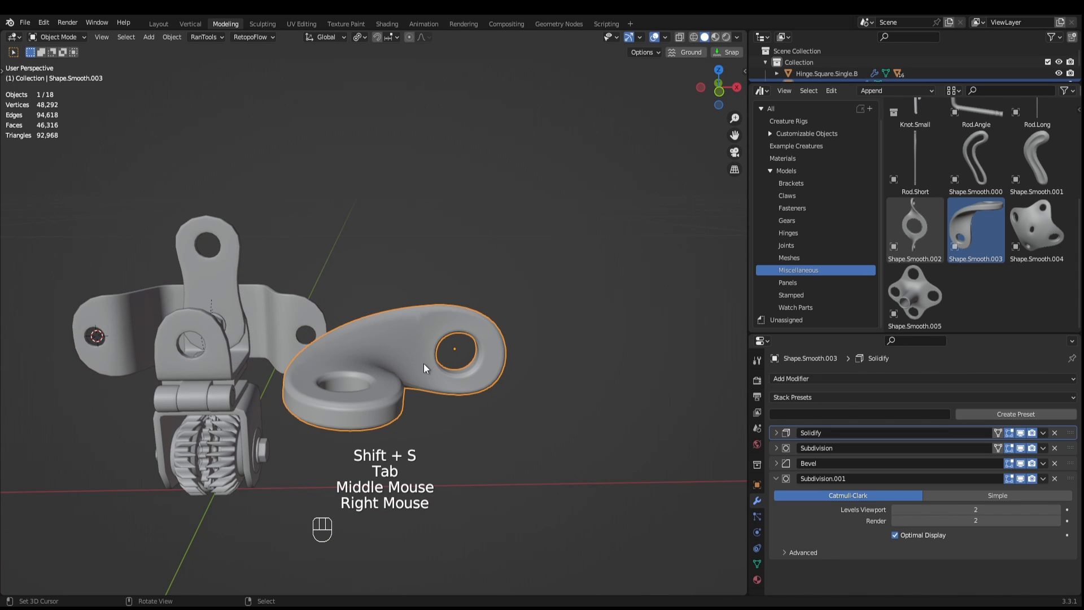
key(shift+s)
click(425, 303)
Set the transform pivot to the 3D cursor and scale Shape.Smooth.003 uniformly to 0.431.
middle_drag(425, 303, 390, 426)
scroll(305, 362, down, 2)
scroll(459, 415, up, 2)
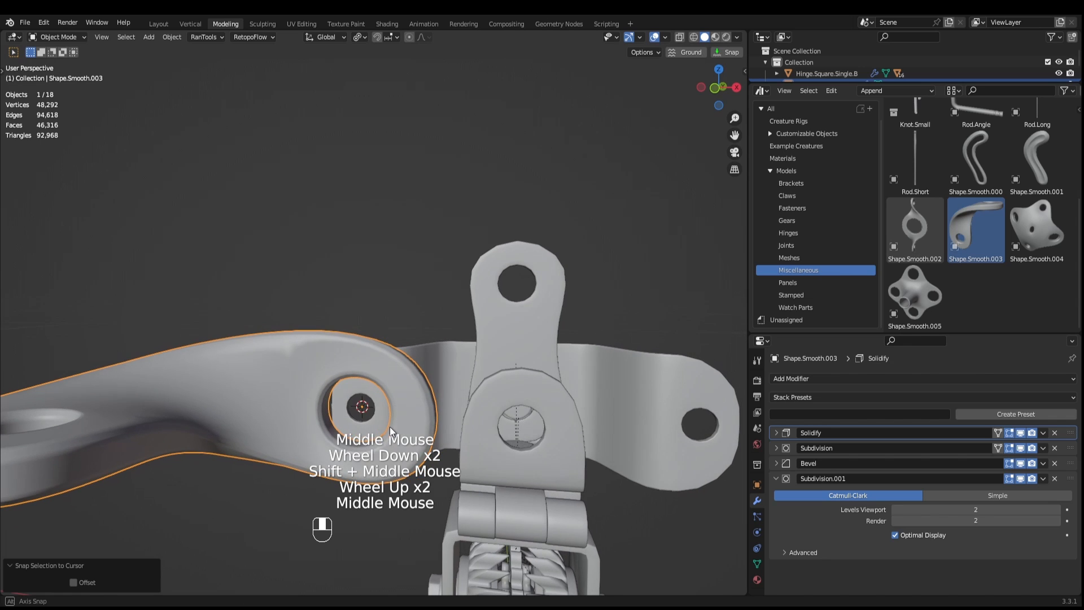
key(KP_1)
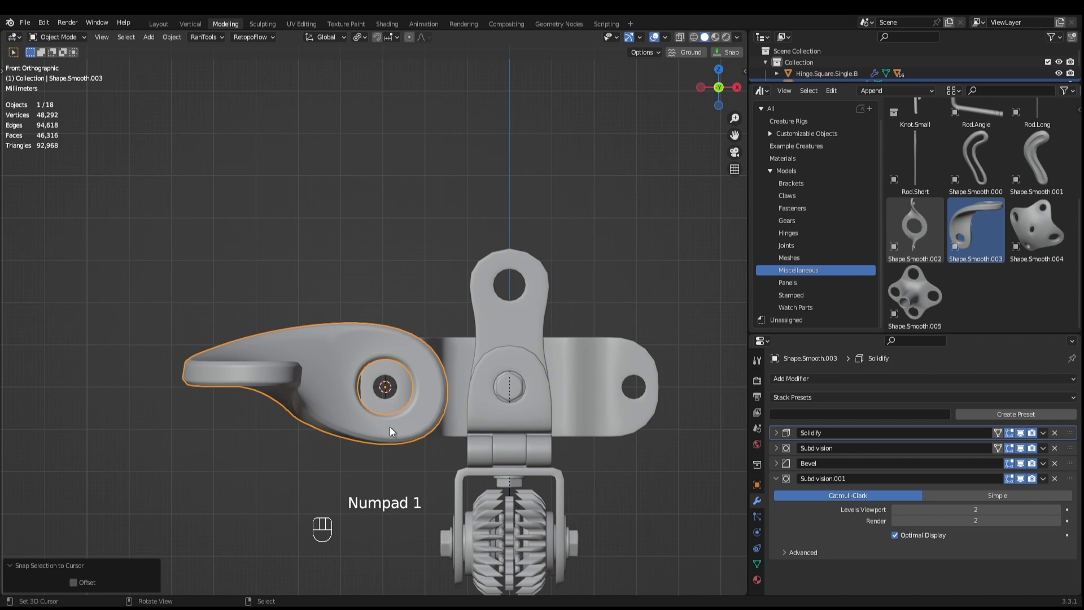
scroll(439, 437, up, 2)
click(359, 36)
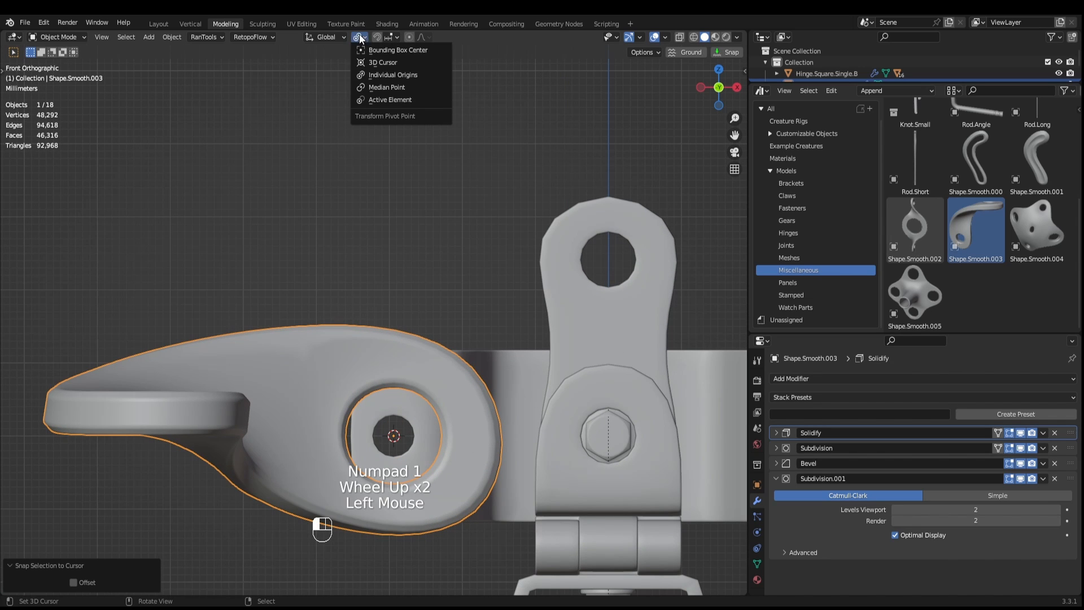
click(371, 73)
shift+middle_drag(490, 398, 442, 303)
scroll(442, 303, up, 2)
key(s)
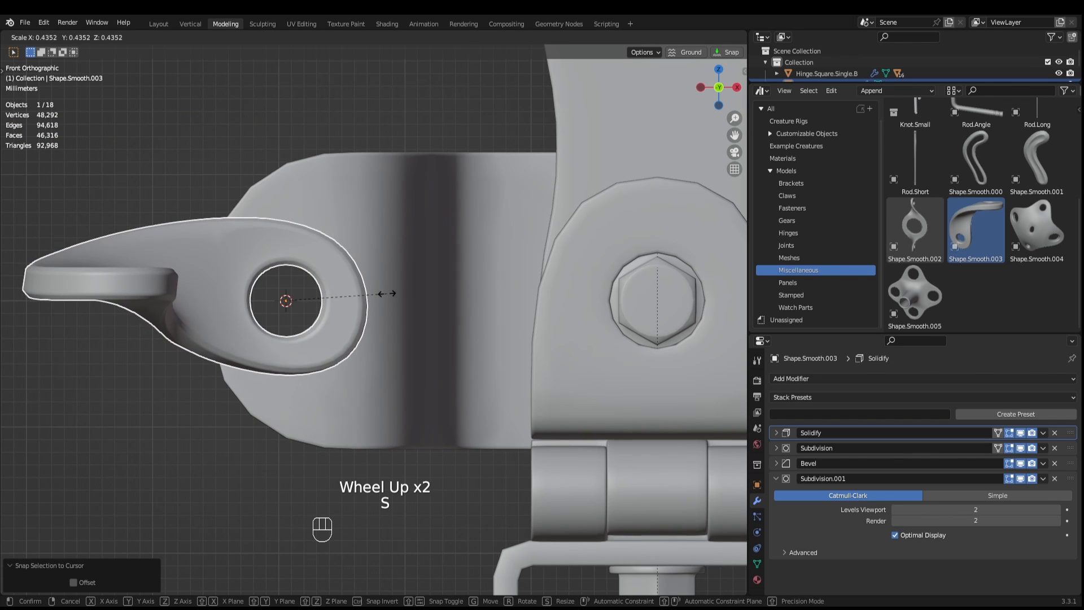
click(386, 295)
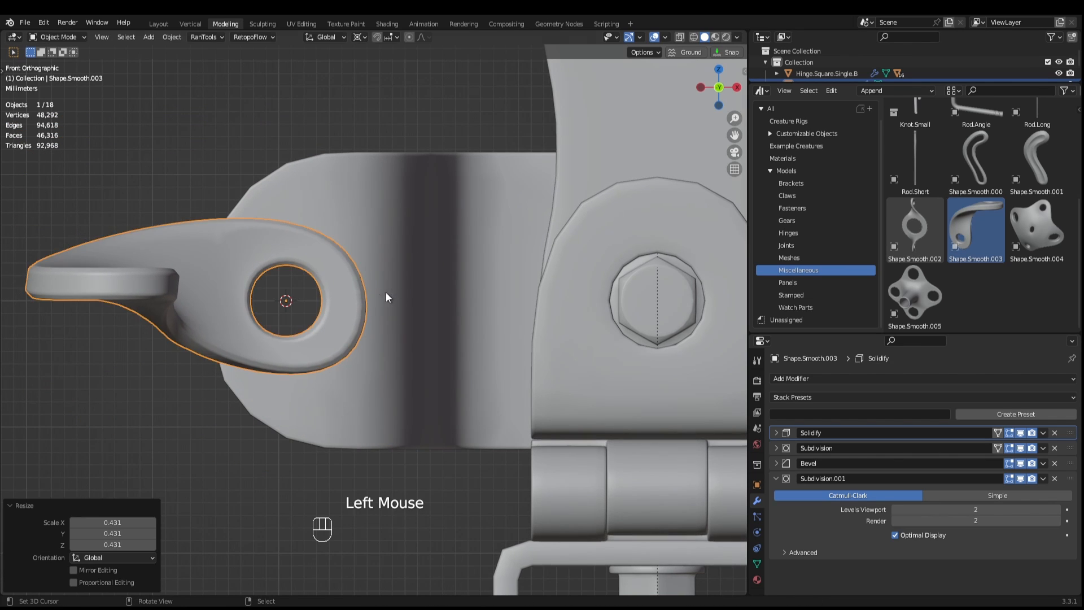
Rotate Shape.Smooth.003 by -90° around the global Y axis and apply its scale.
scroll(381, 326, down, 5)
key(KP_1)
key(r)
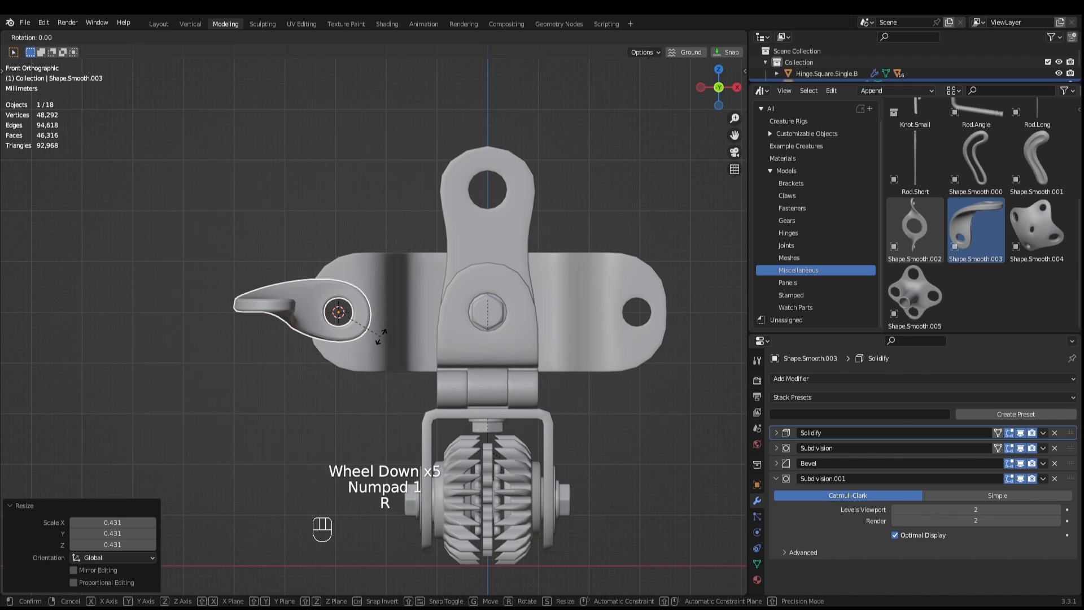
key(y)
key(KP_9)
key(KP_0)
key(KP_Subtract)
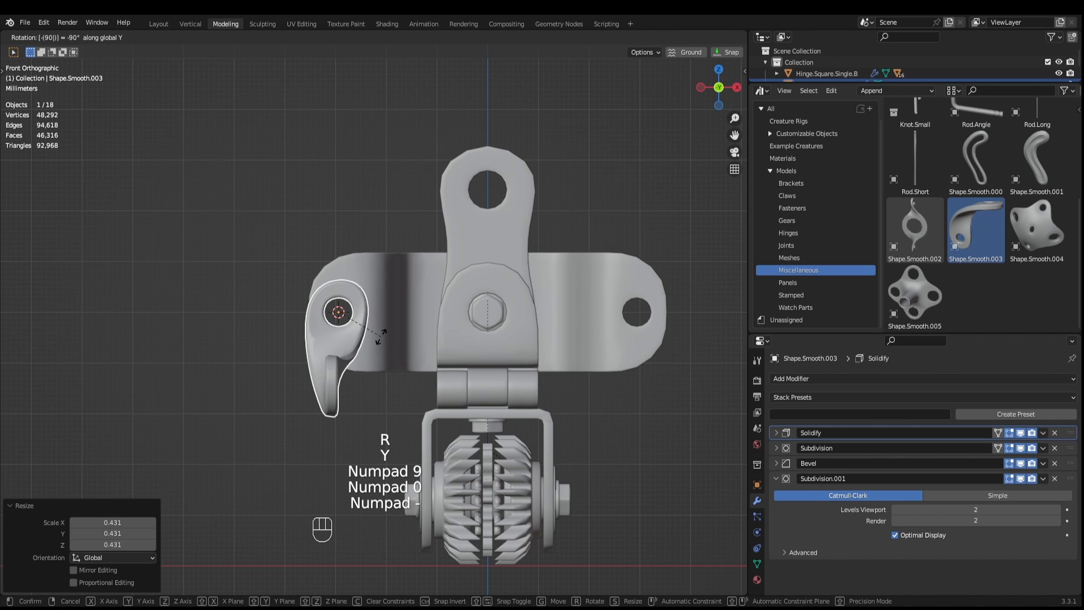
click(382, 334)
middle_drag(384, 334, 454, 410)
key(ctrl+a)
scroll(395, 394, down, 3)
Add an X-axis Mirror modifier to Shape.Smooth.003 with Mounting.Bracket.005 as the mirror object, and save the file.
click(812, 380)
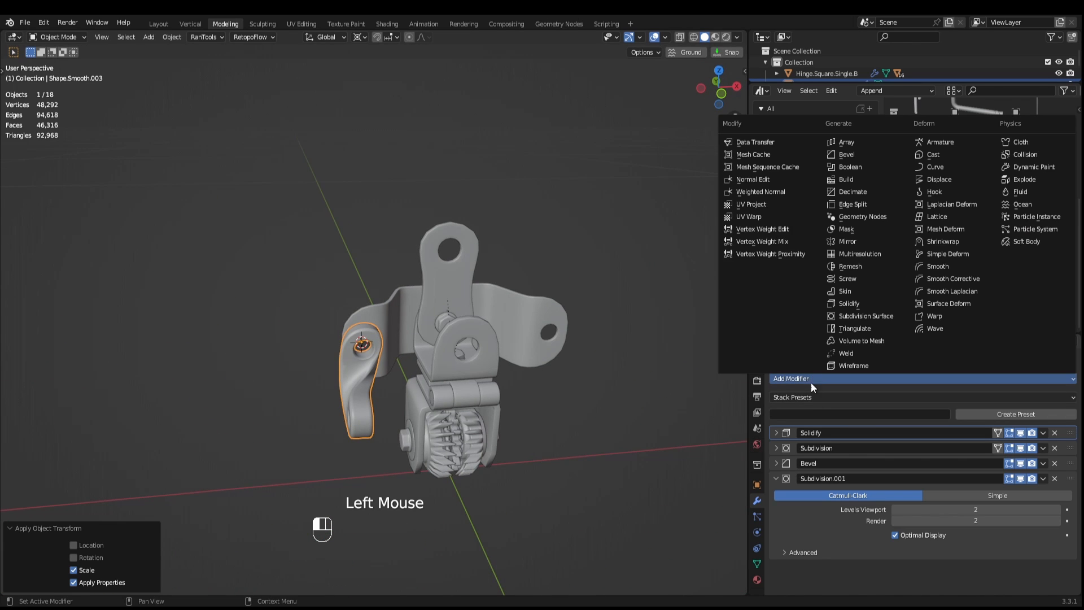
click(864, 243)
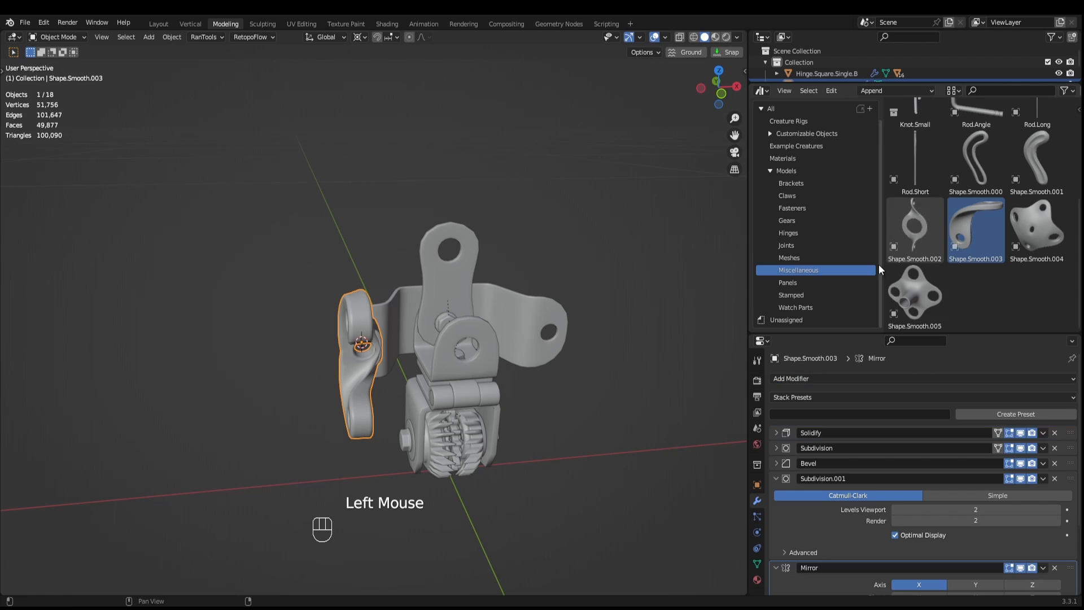
scroll(943, 517, down, 4)
click(1054, 532)
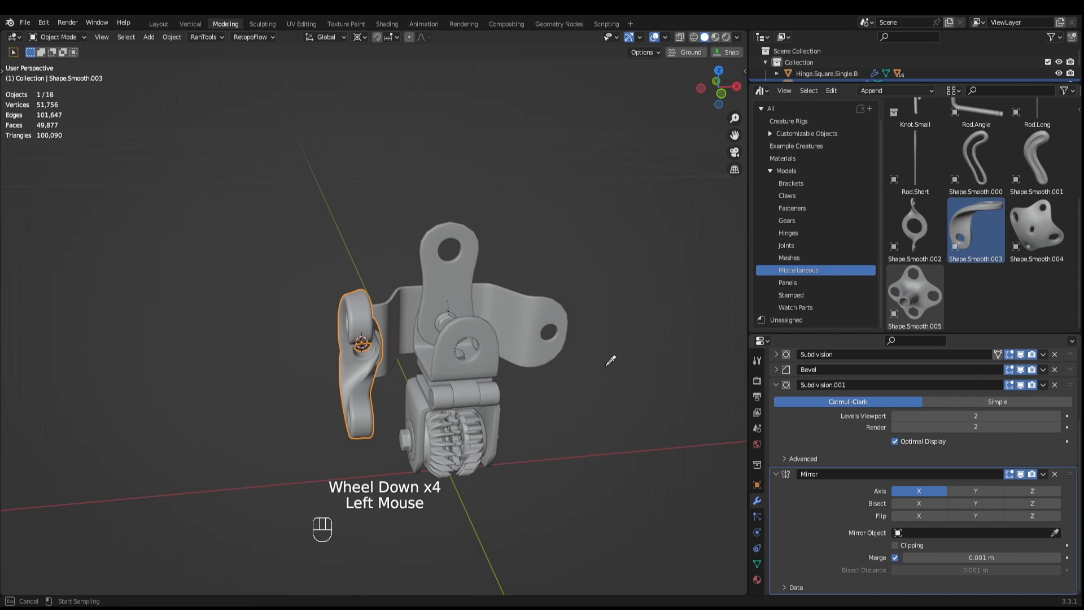
click(540, 309)
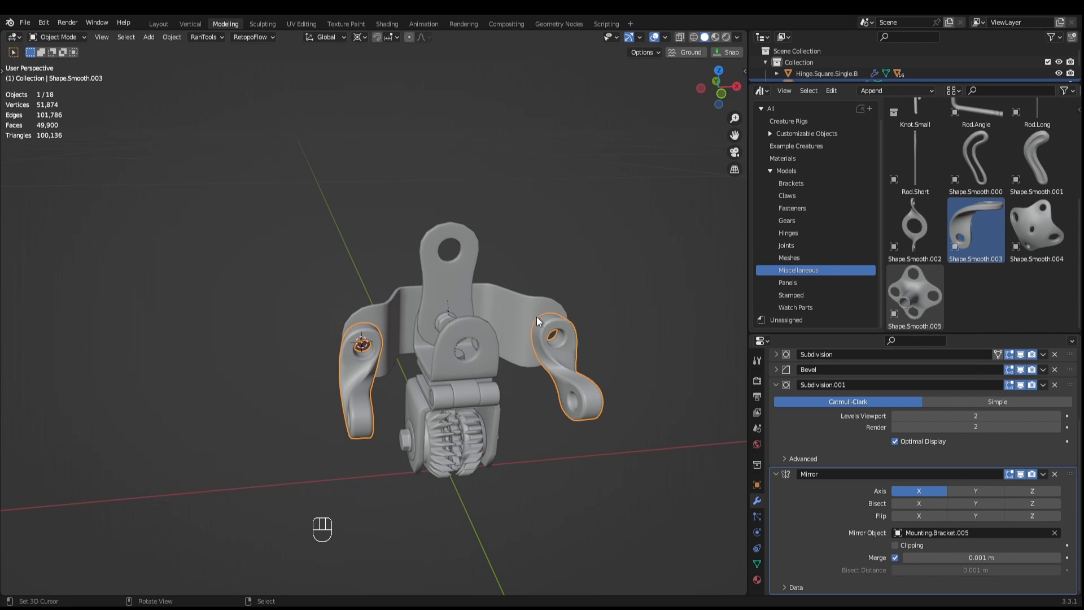
middle_drag(541, 321, 349, 355)
key(ctrl+s)
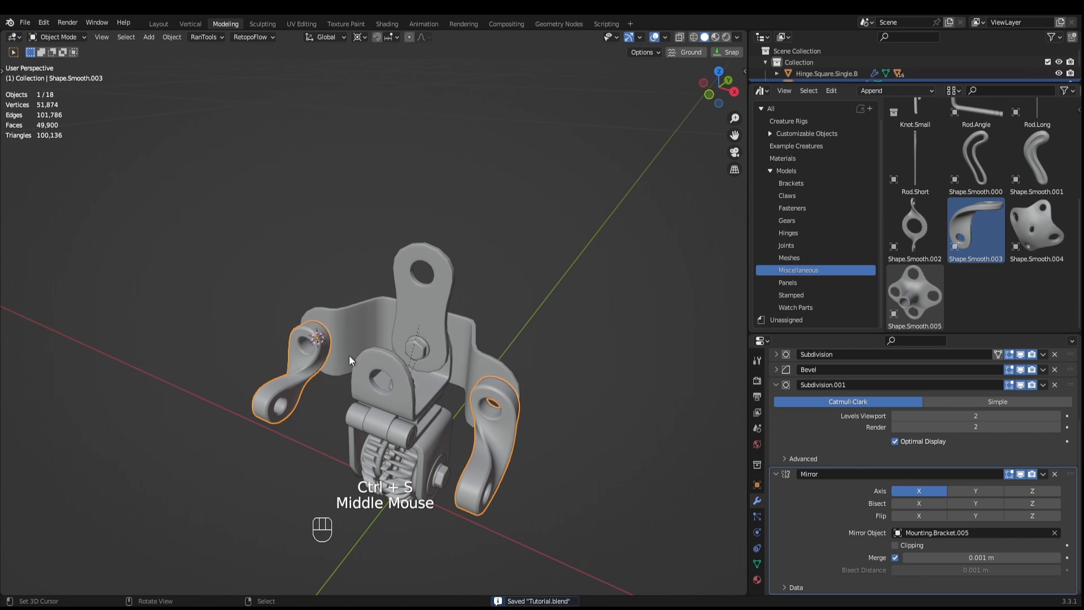
Parent Shape.Smooth.003 to Mounting.Bracket.005 using Object (Keep Transform).
shift+right_click(343, 333)
key(ctrl+p)
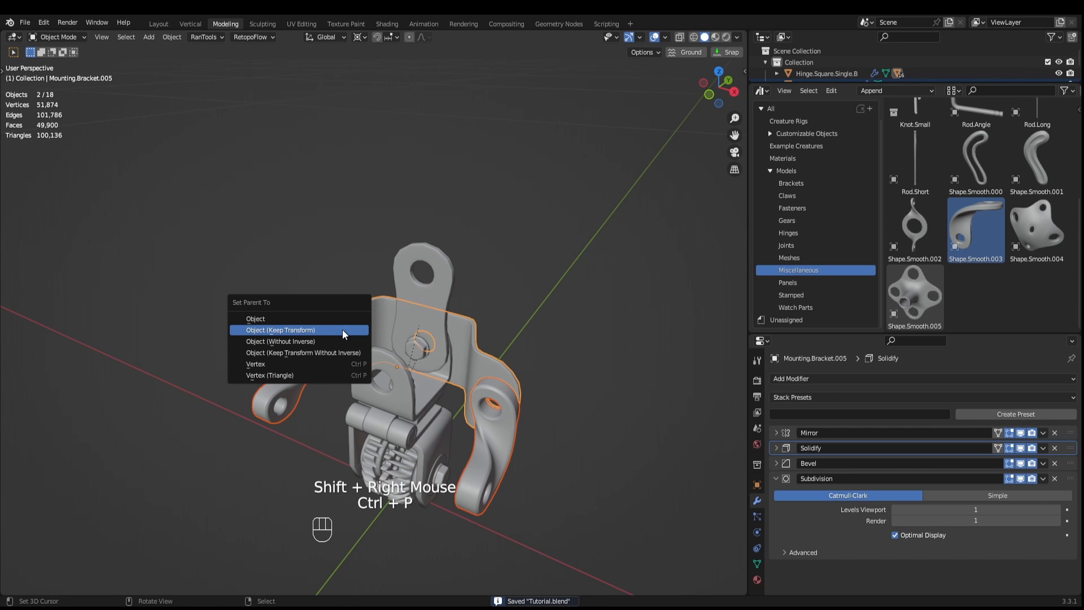
click(342, 330)
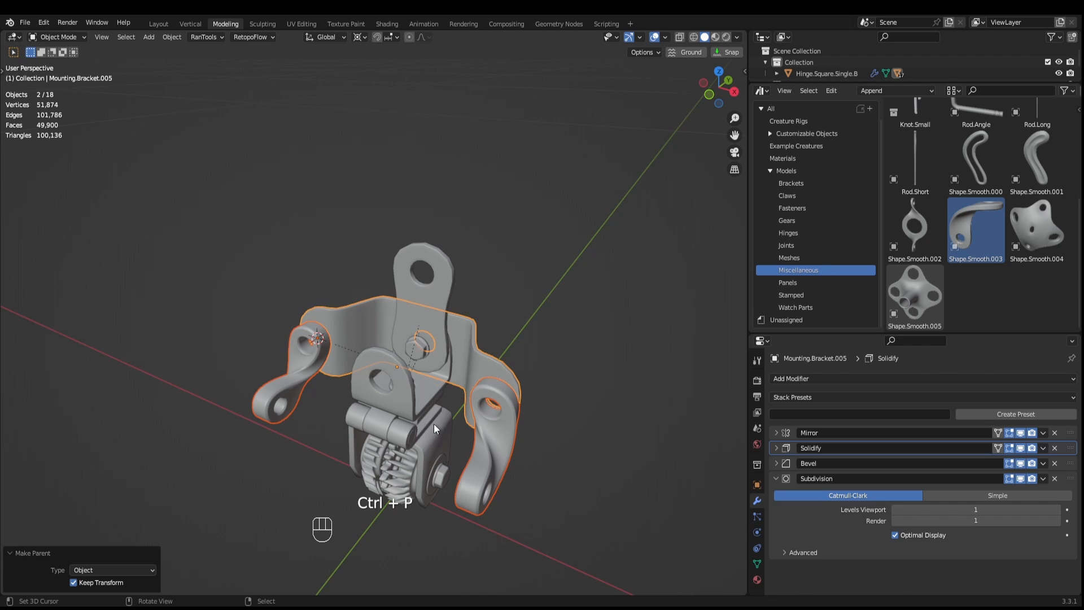
middle_drag(434, 424, 411, 398)
right_click(393, 385)
key(r)
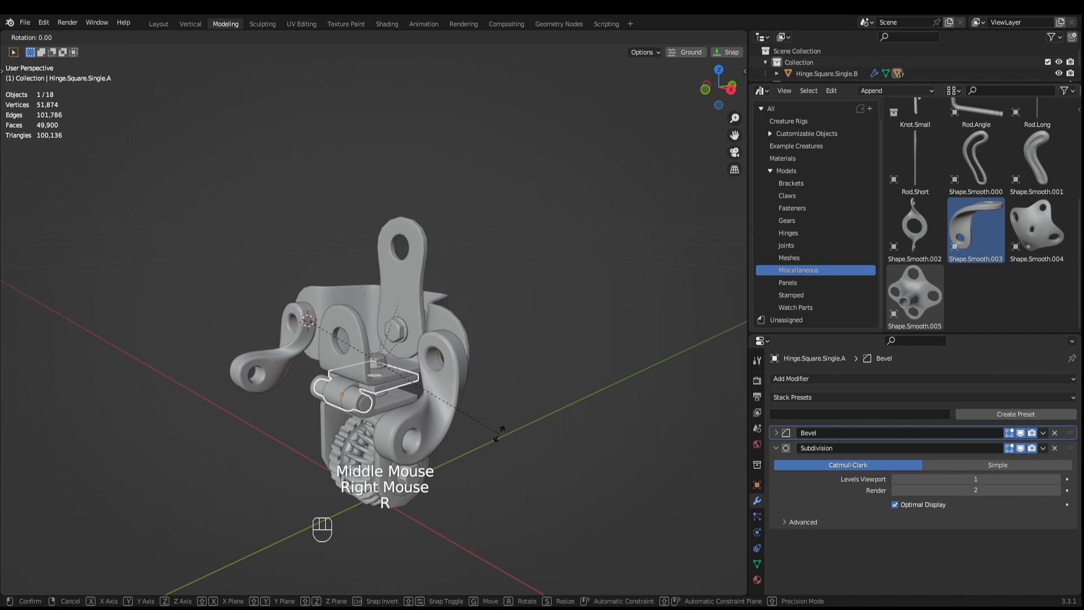
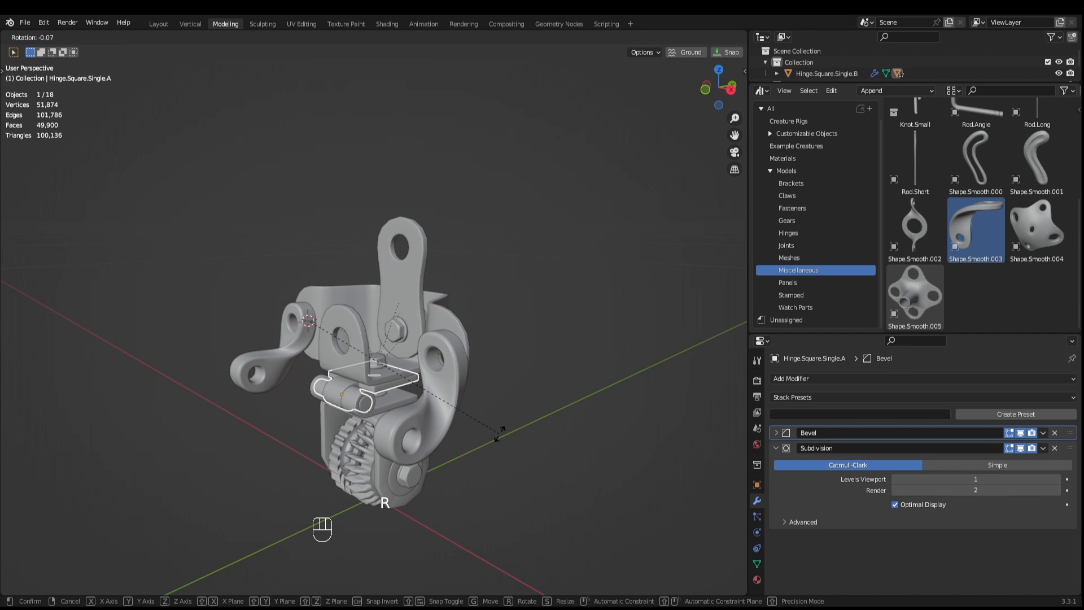
right_click(499, 434)
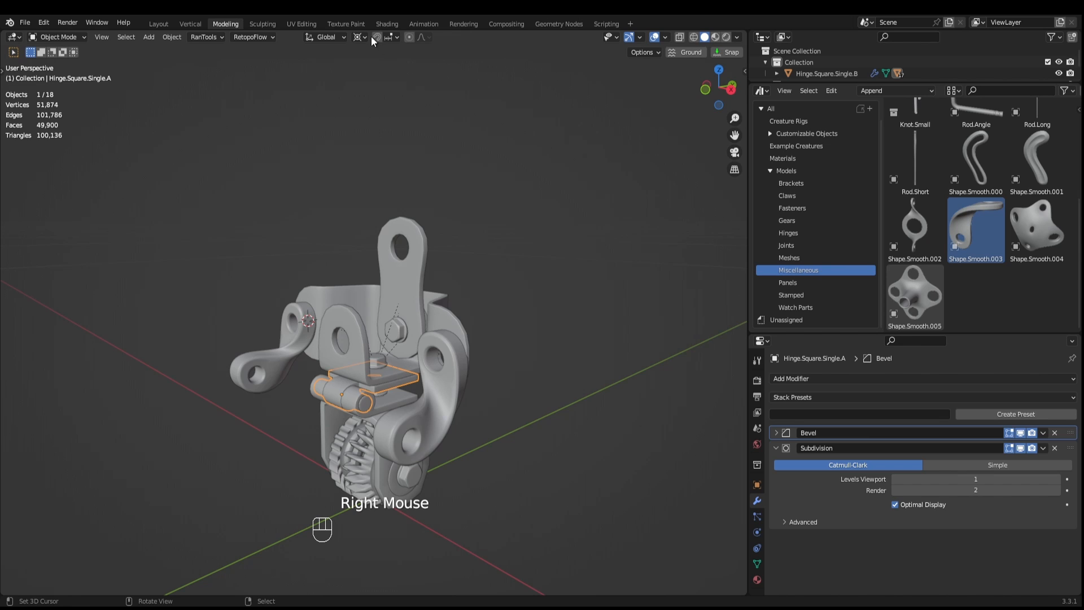
Set the transform pivot to Median Point and try rotating Hinge.Square.Single.A around the X axis.
click(362, 37)
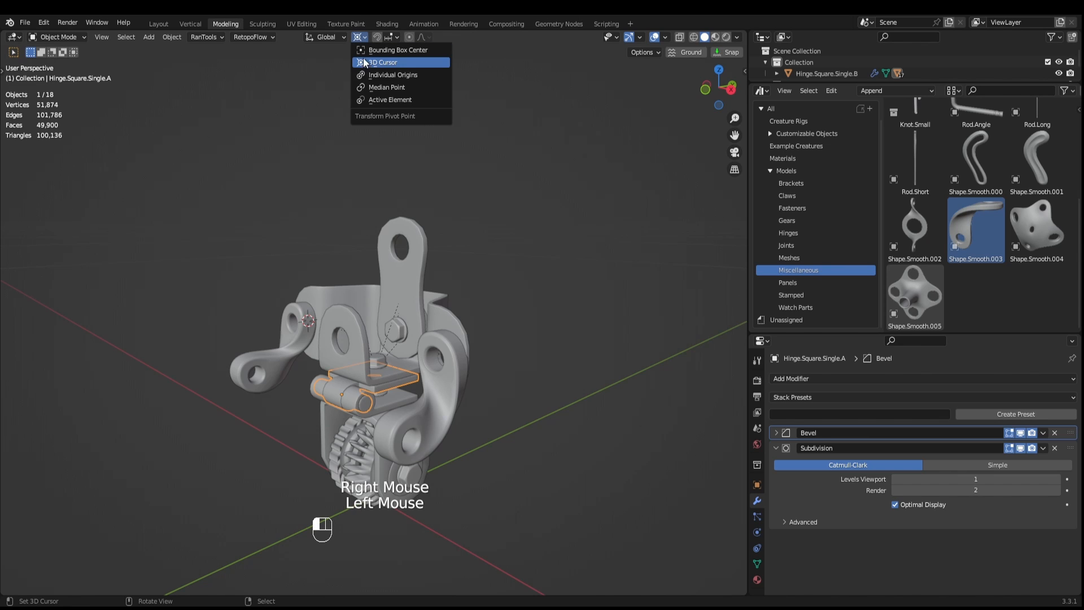
click(379, 88)
key(r)
key(x)
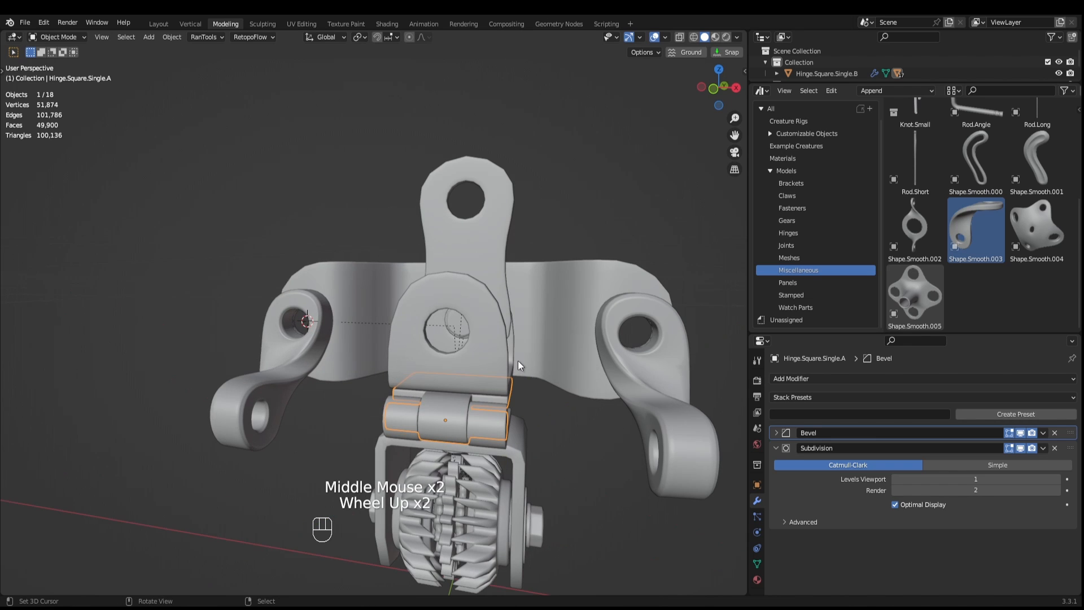
Make a linked duplicate of the central hex head Head.Hex.External.004 and snap it to the 3D cursor at the curved arm's hole.
middle_drag(550, 352, 539, 396)
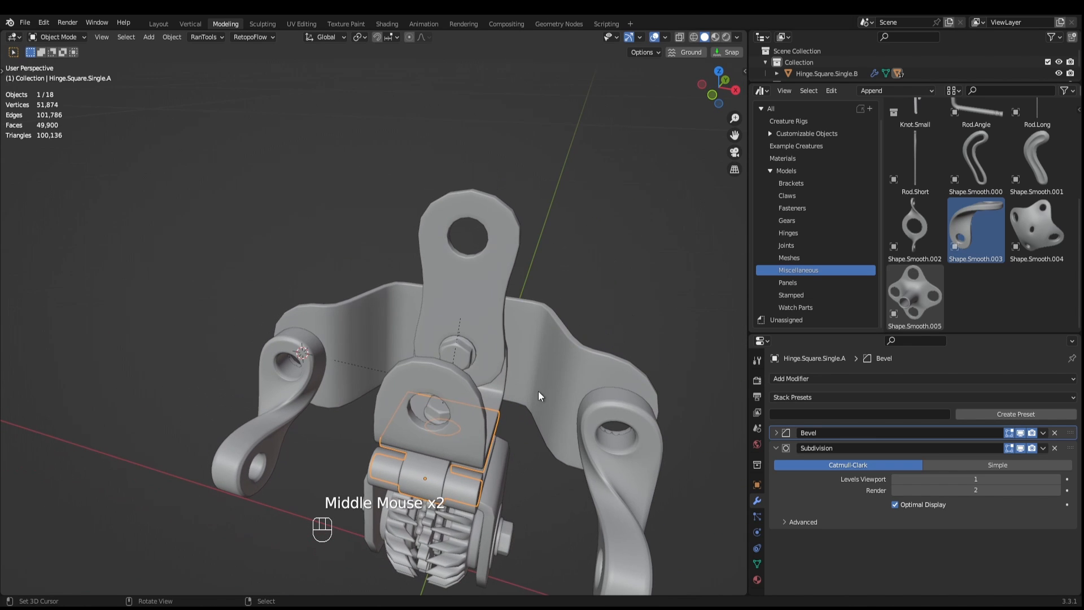
right_click(473, 357)
key(KP_1)
shift+middle_drag(473, 357, 404, 391)
shift+scroll(405, 390, up, 1)
scroll(404, 391, up, 2)
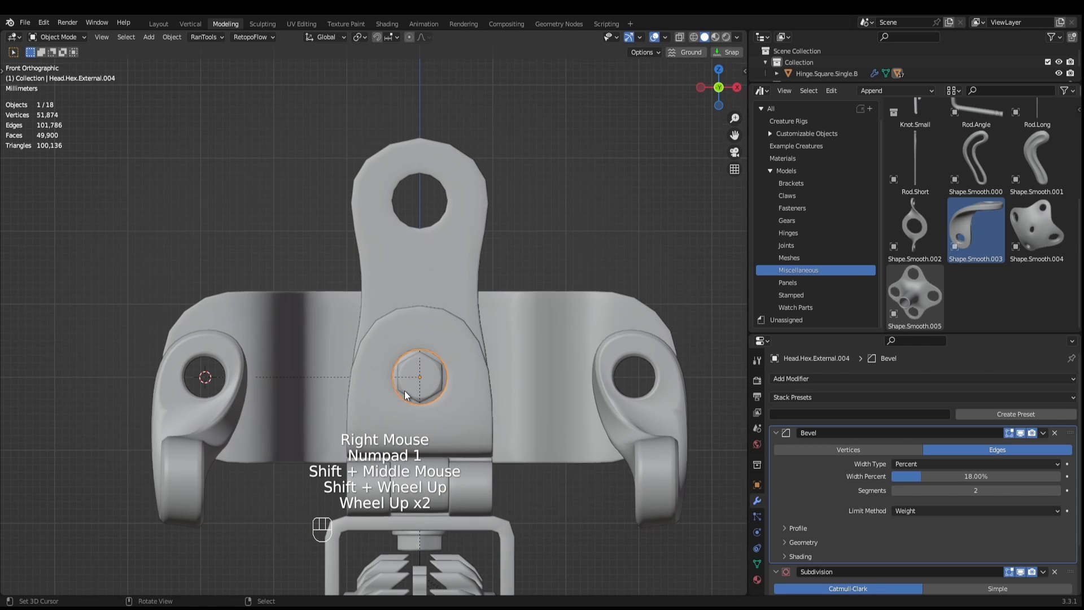
key(alt+d)
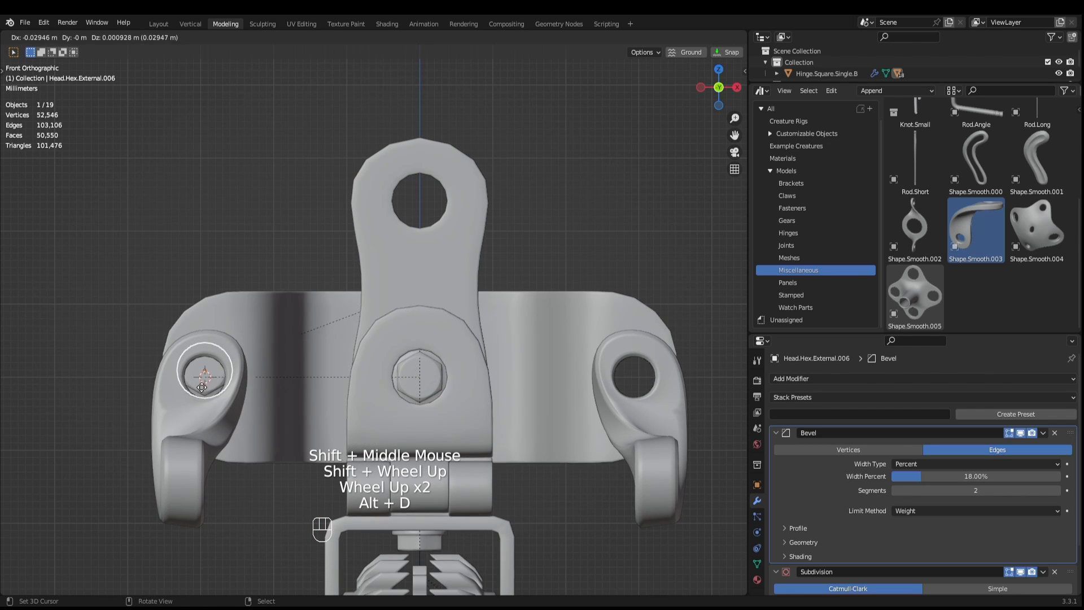
click(198, 391)
key(shift+s)
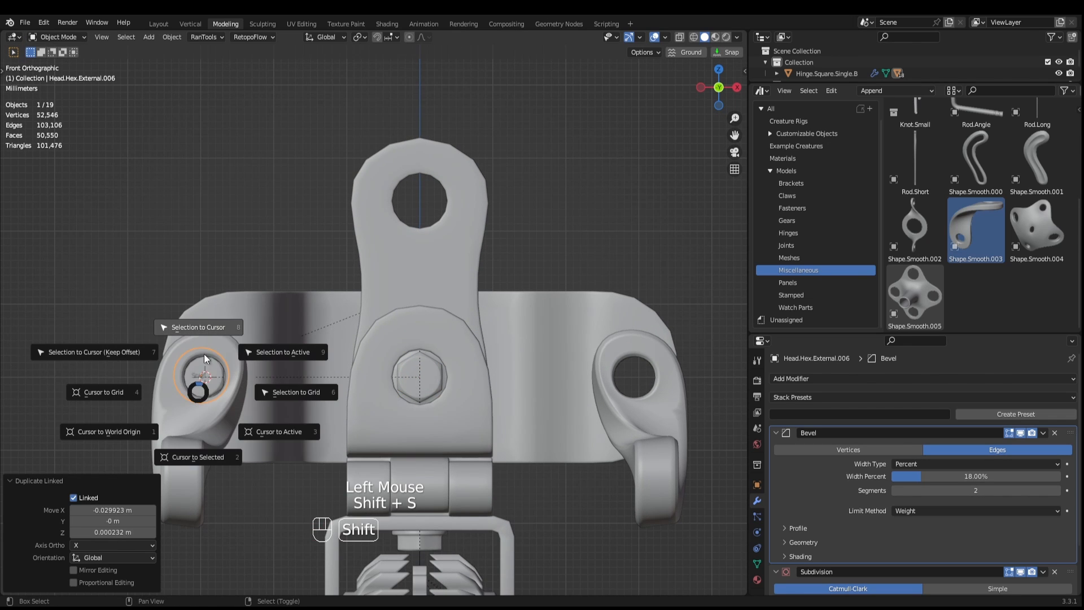
click(208, 327)
Move the duplicated hex head -0.0074 m along Y against the front face of the curved arm.
middle_drag(211, 333, 245, 339)
key(KP_3)
key(ctrl+KP_3)
key(g)
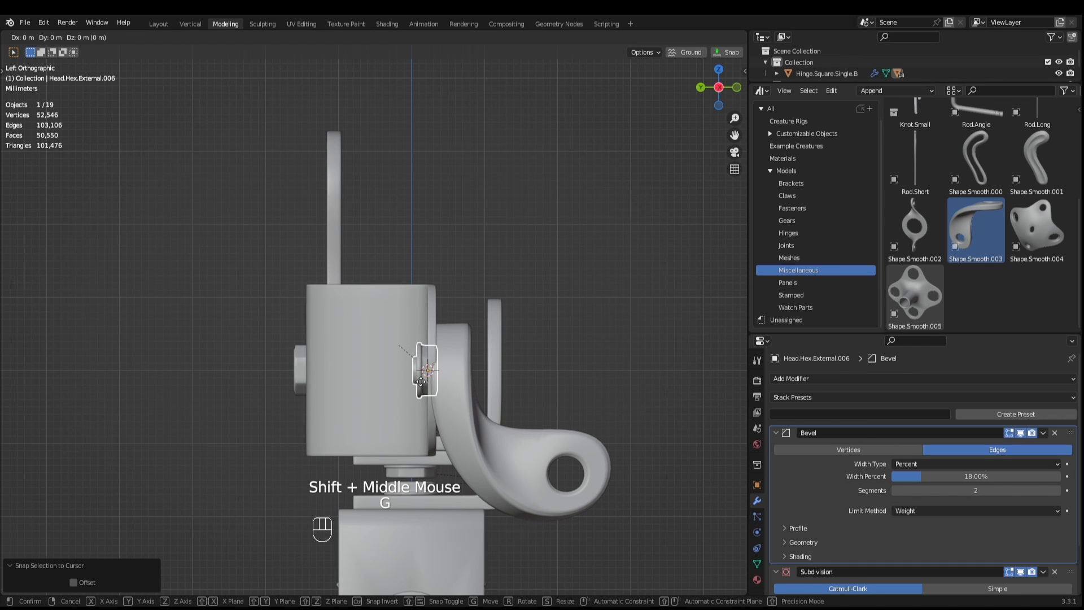
key(y)
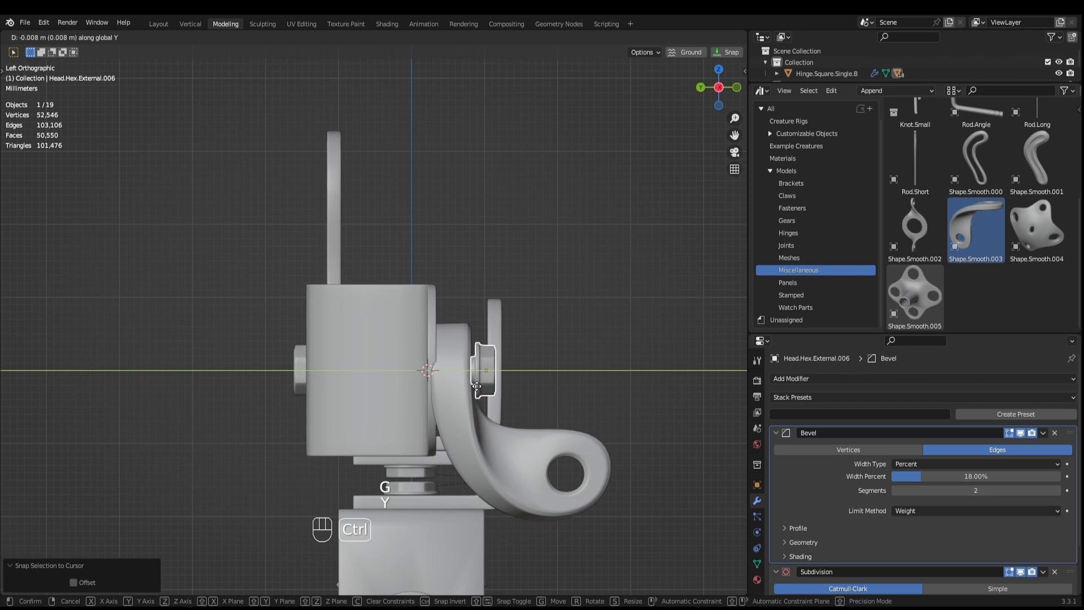
ctrl+shift+click(486, 386)
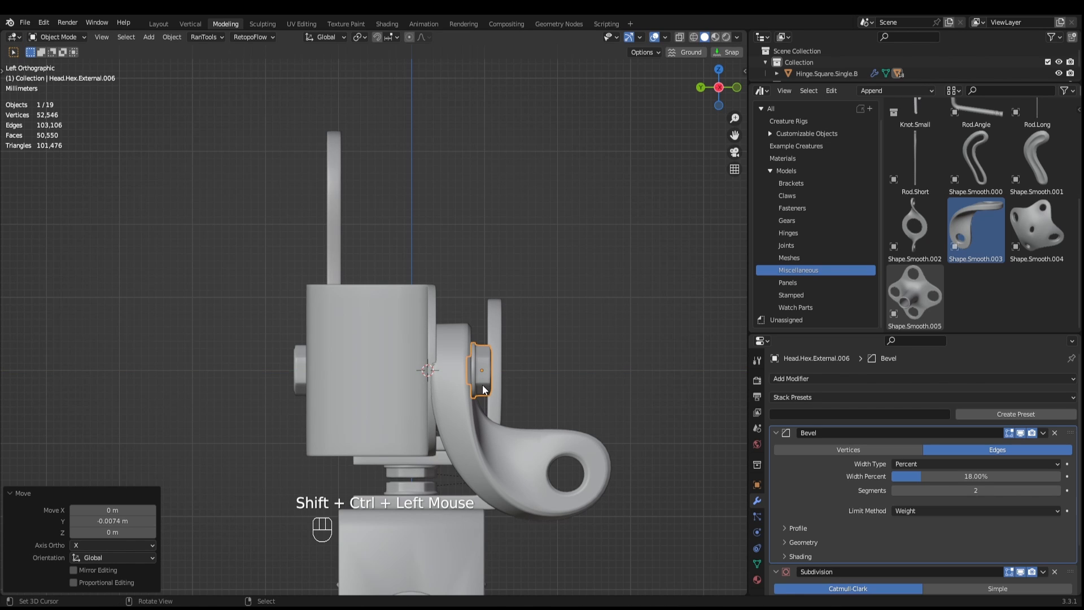
Make a linked duplicate of the arm's hex head in place and rotate it 180° in the left side view.
key(alt+d)
click(483, 386)
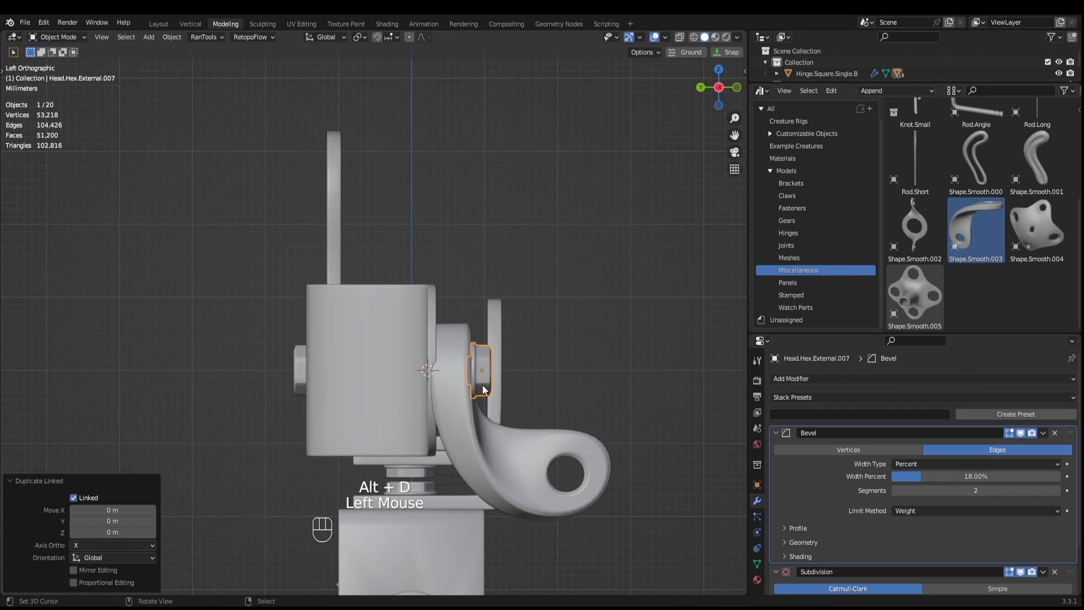
key(r)
key(KP_1)
key(KP_8)
key(KP_0)
key(KP_Enter)
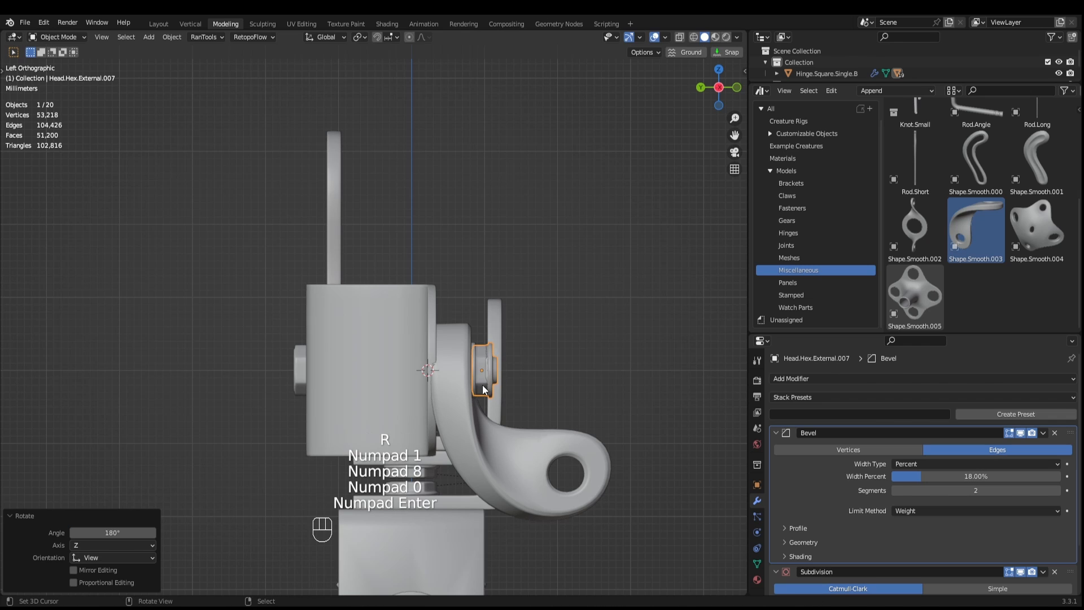
key(g)
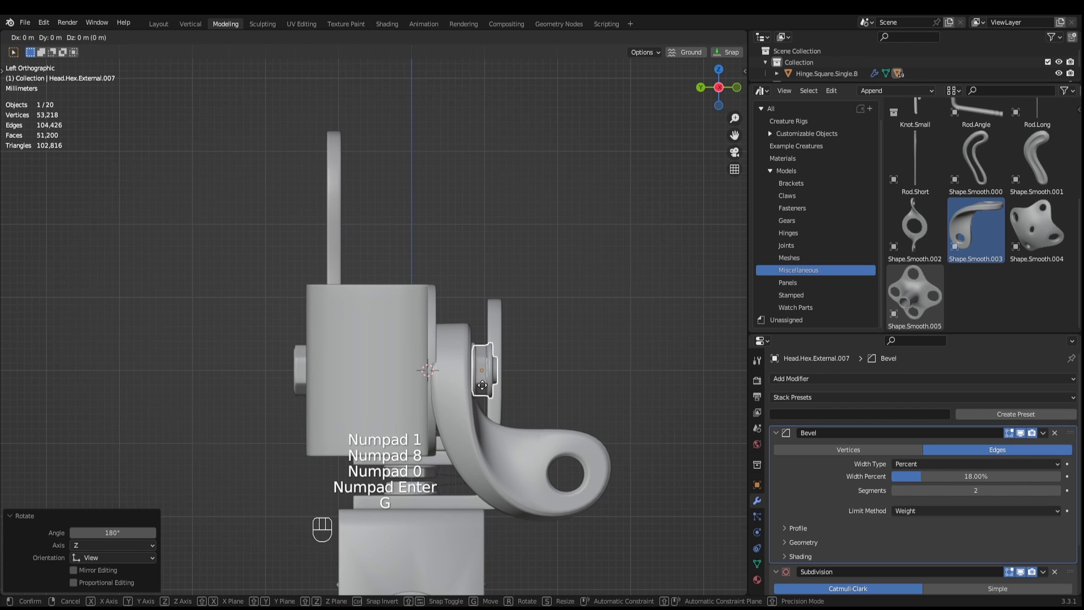
Move the rotated hex head 0.0089 m along Y to the bracket side, opposite the other head.
key(y)
ctrl+shift+click(418, 375)
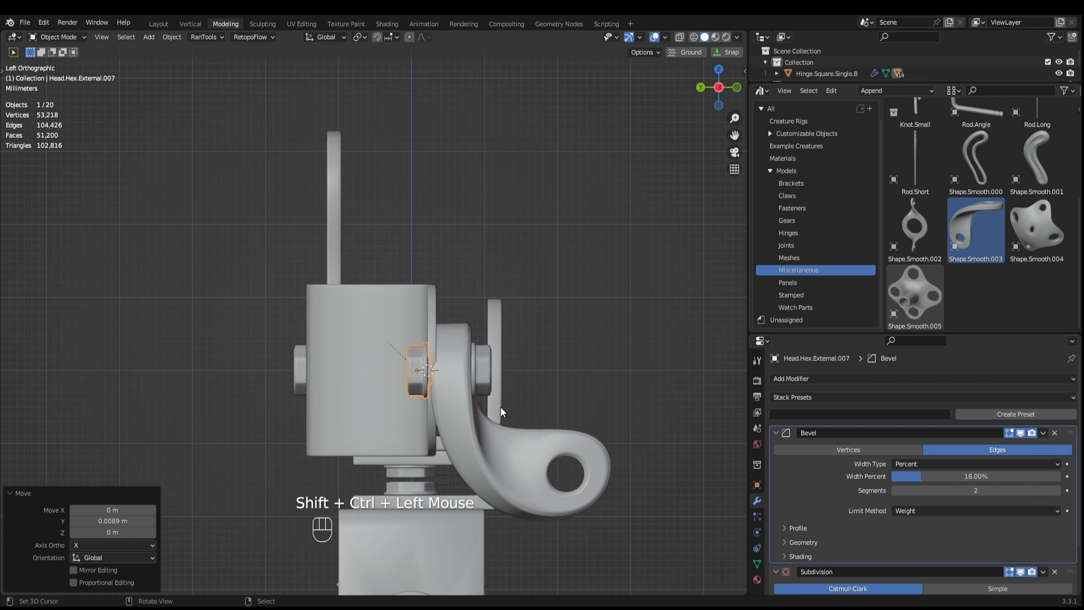
Parent the hex head on the outer side of the smooth arm to Shape.Smooth.003, keeping its transform.
middle_drag(501, 407, 460, 384)
scroll(461, 384, down, 1)
right_click(461, 384)
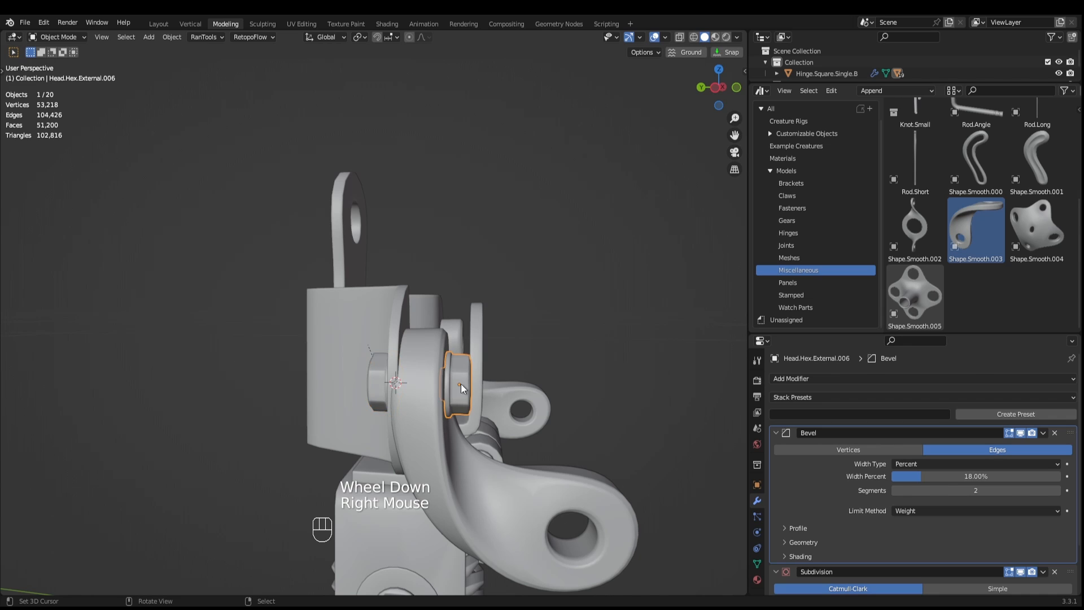
shift+right_click(395, 380)
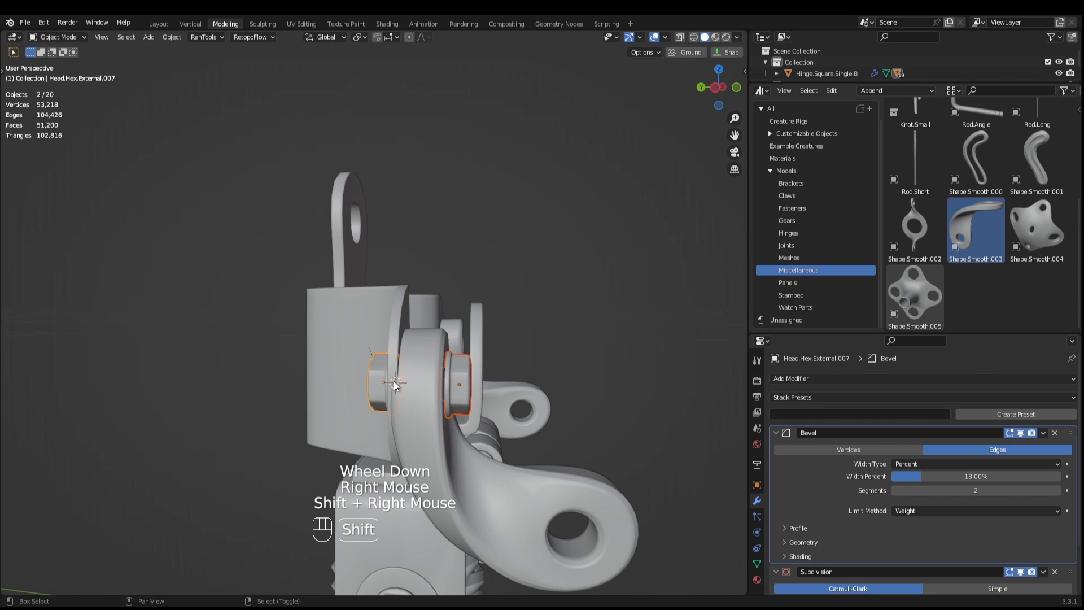
right_click(454, 378)
shift+right_click(435, 379)
key(ctrl+p)
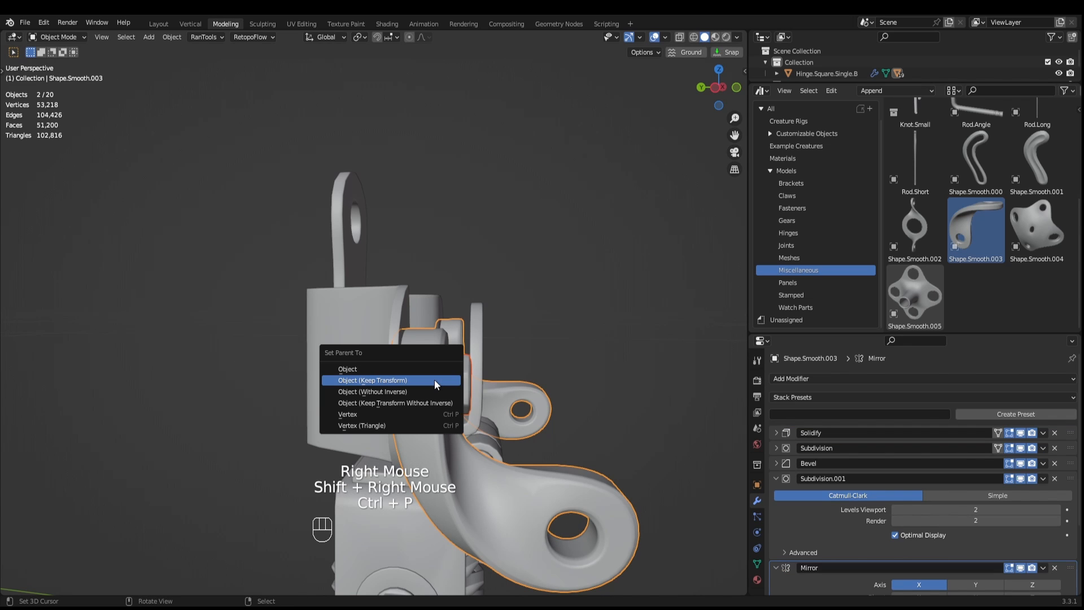
click(435, 380)
Parent the hex head on the bracket side to Mounting.Bracket.005, keeping its transform.
right_click(396, 383)
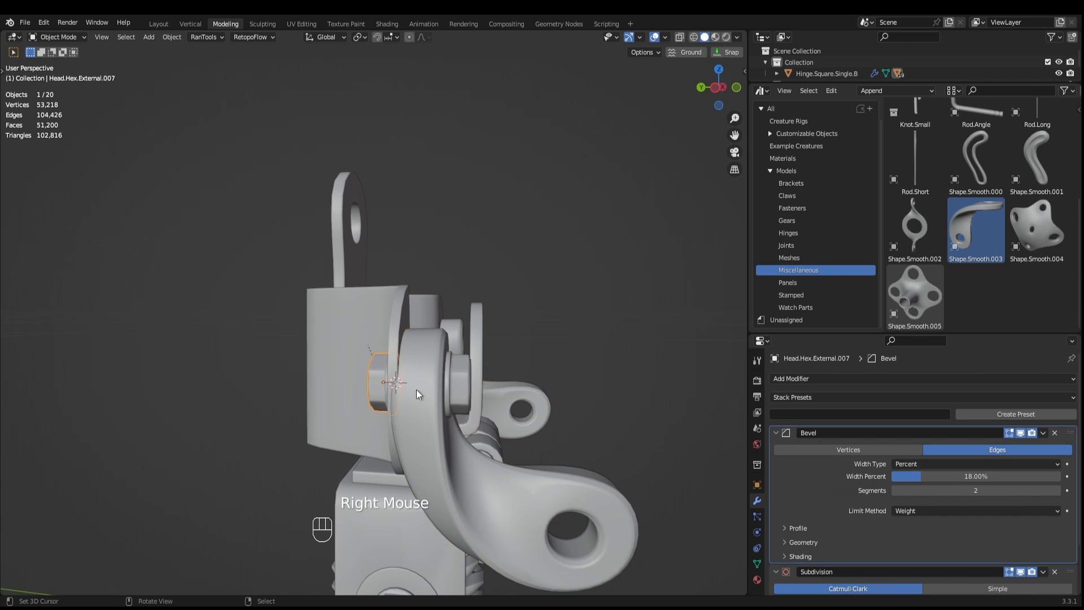
middle_drag(416, 389, 456, 384)
shift+right_click(459, 366)
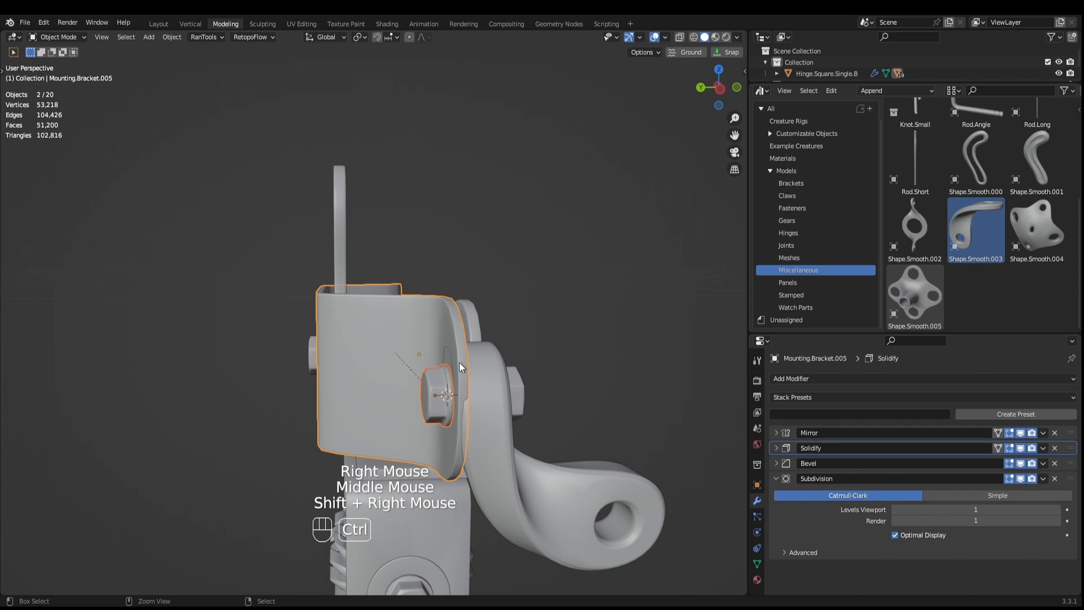
key(ctrl+p)
click(460, 364)
Copy only the Mirror modifier from Shape.Smooth.003 to both hex heads and save the file.
middle_drag(459, 365, 412, 418)
right_click(412, 418)
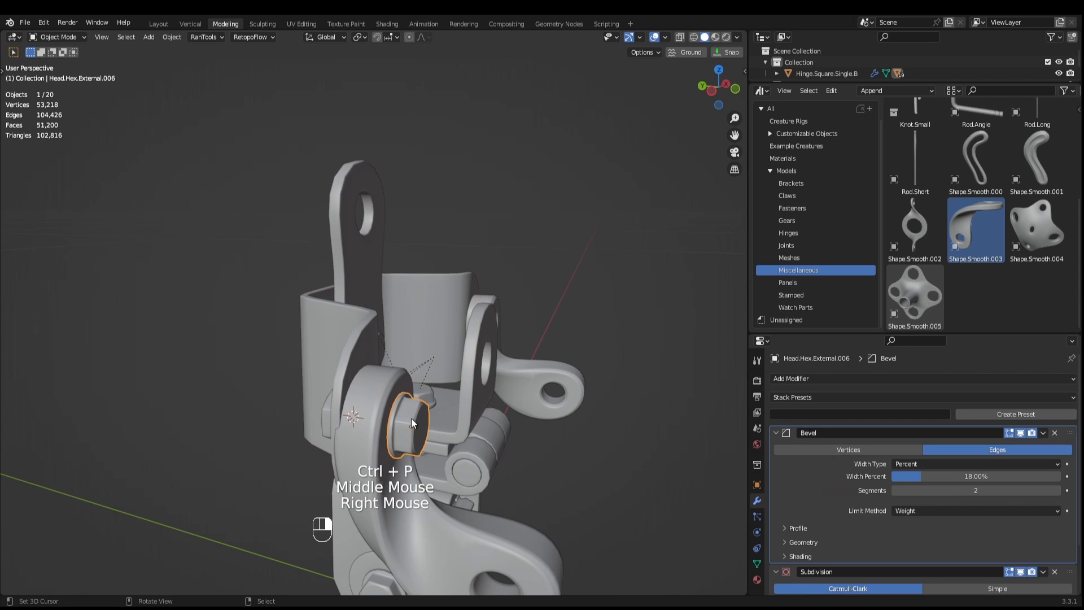
shift+right_click(327, 407)
shift+right_click(369, 415)
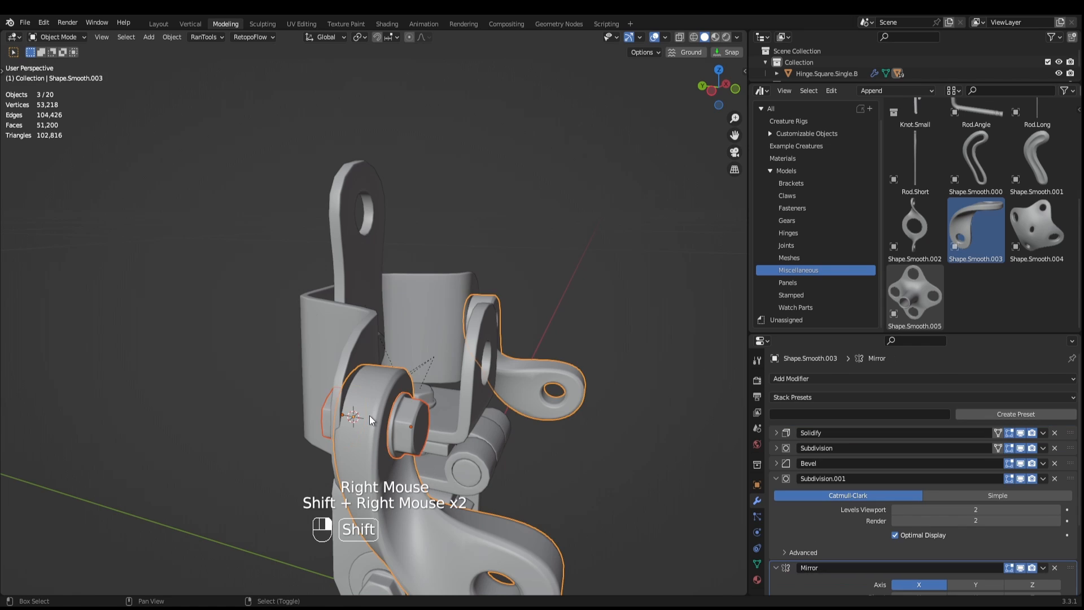
key(ctrl+c)
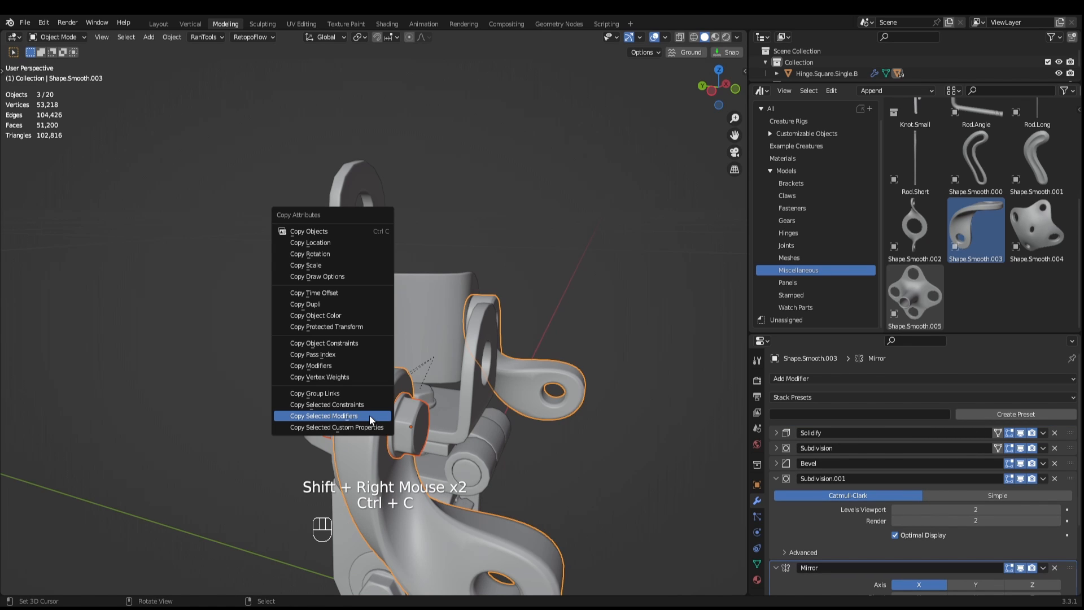
click(369, 415)
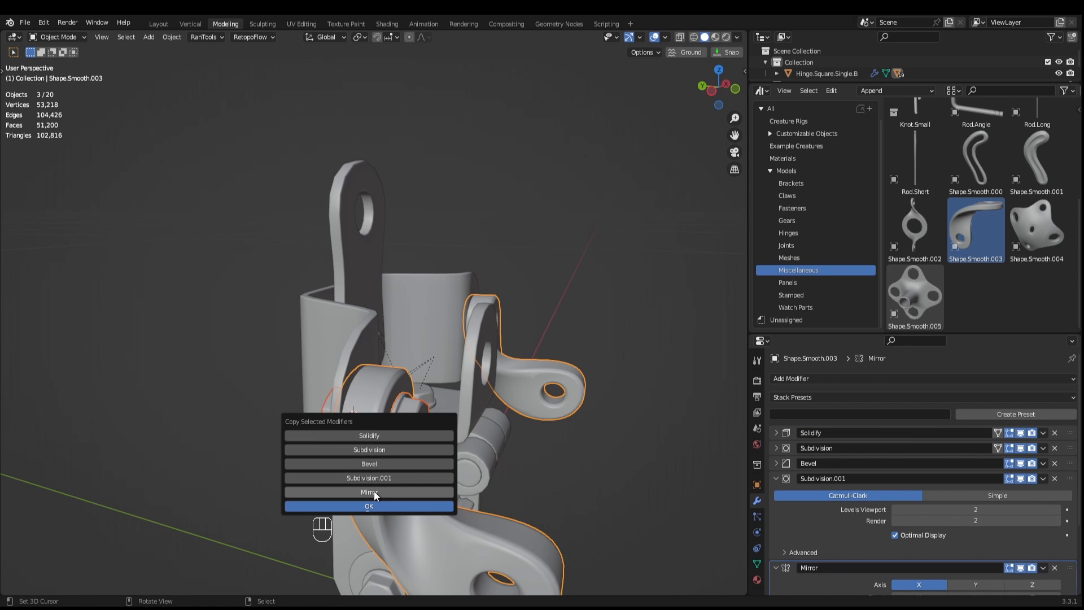
click(372, 506)
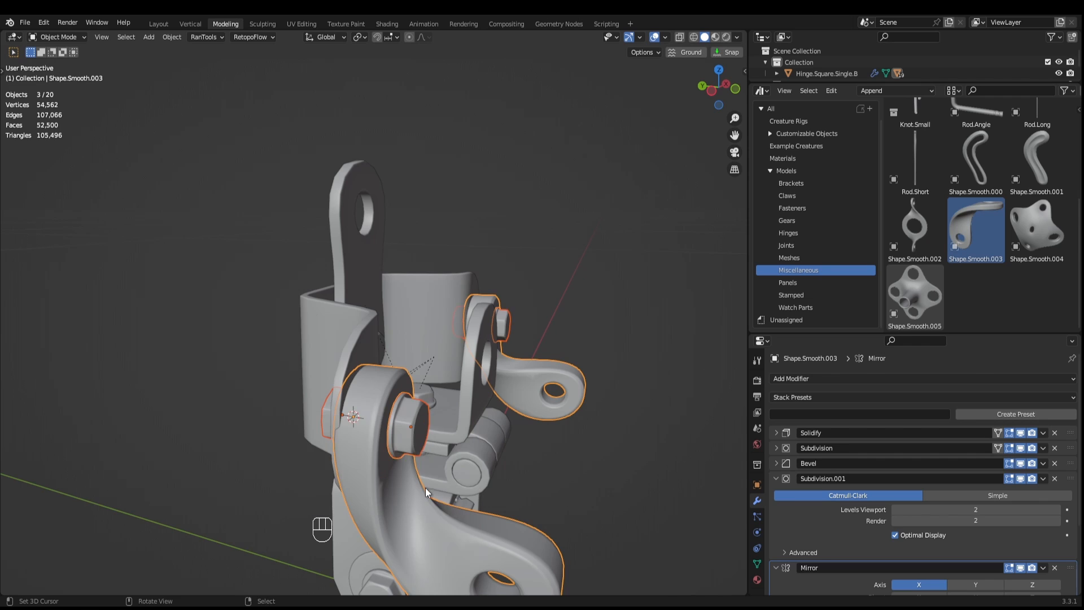
middle_drag(425, 487, 390, 418)
scroll(401, 441, down, 2)
key(ctrl+s)
Duplicate both leaves of the square hinge and place the copy above the assembly, offset -0.004169 m in Y and 0.0481 m in Z.
middle_drag(390, 418, 374, 381)
scroll(281, 473, up, 1)
scroll(335, 414, down, 2)
scroll(379, 414, down, 1)
scroll(378, 398, down, 2)
right_click(358, 324)
shift+right_click(360, 344)
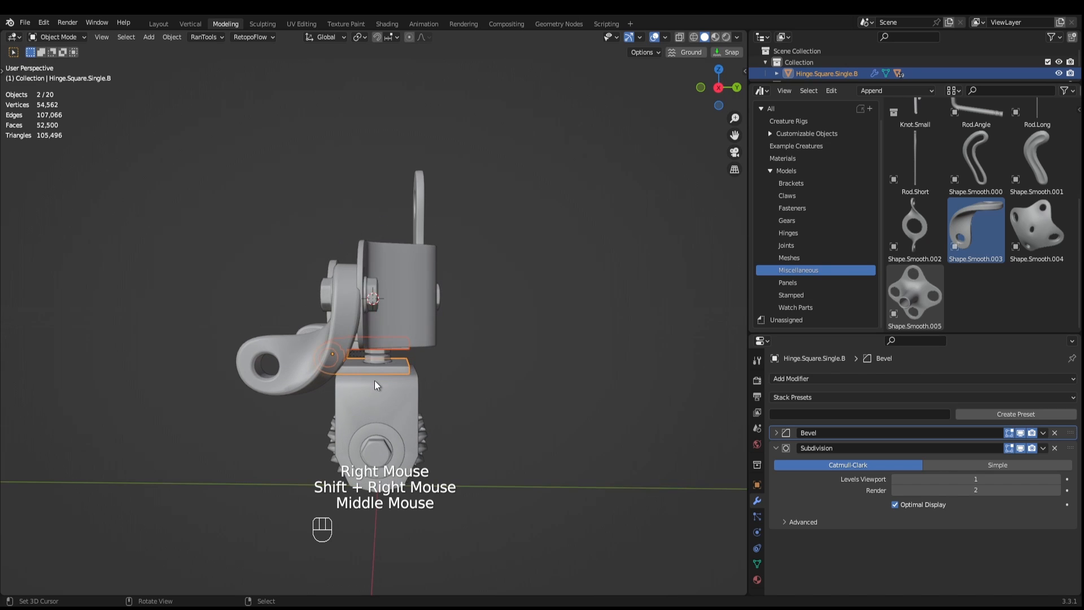
key(KP_3)
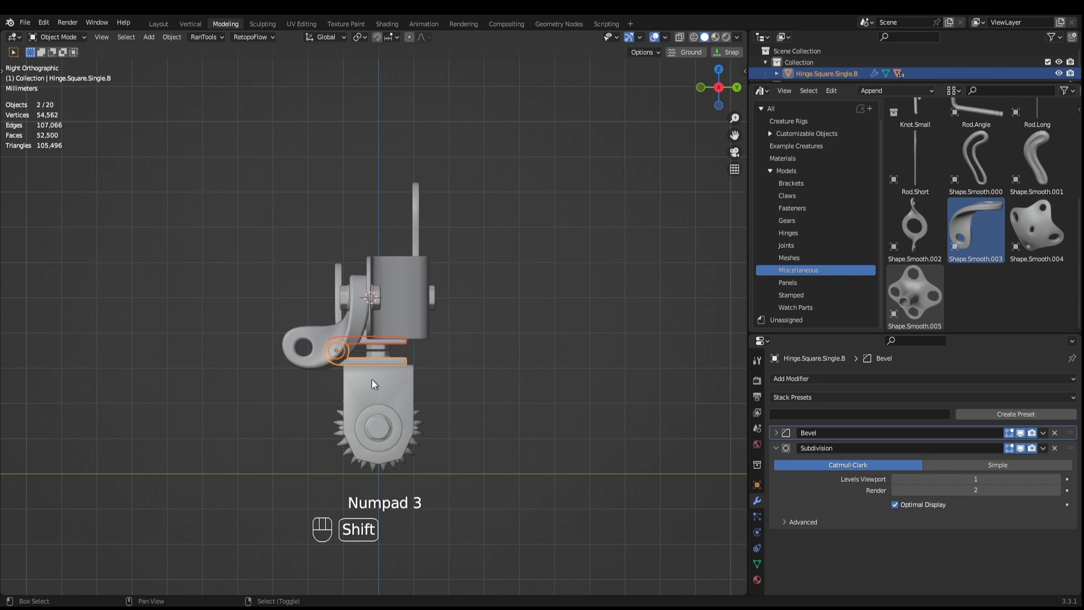
key(shift+d)
click(357, 215)
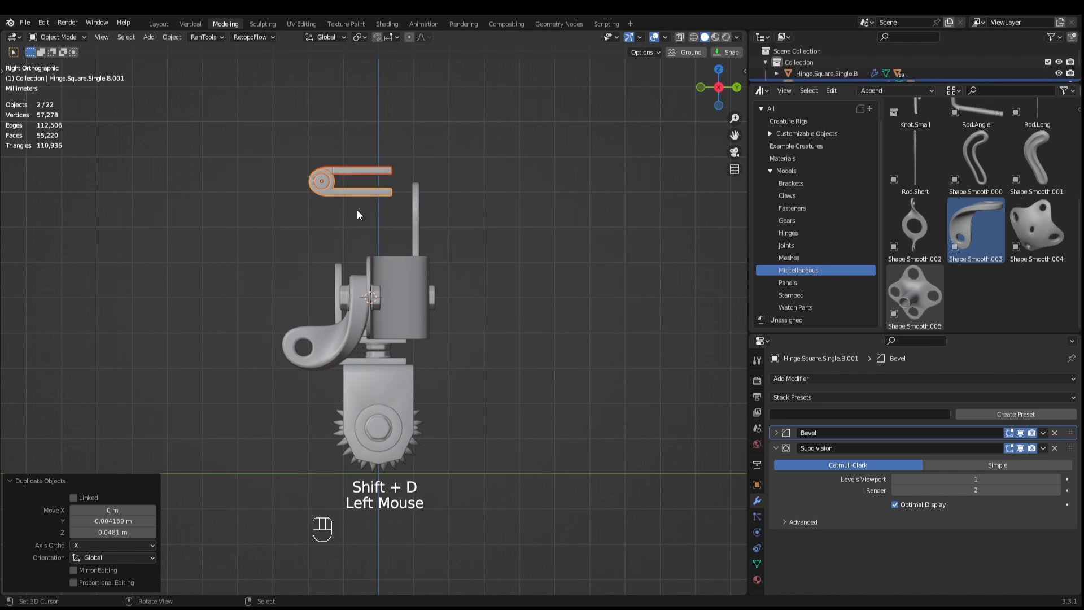
Rotate the duplicated hinge -90° about the global X axis.
key(r)
key(x)
key(KP_9)
key(KP_0)
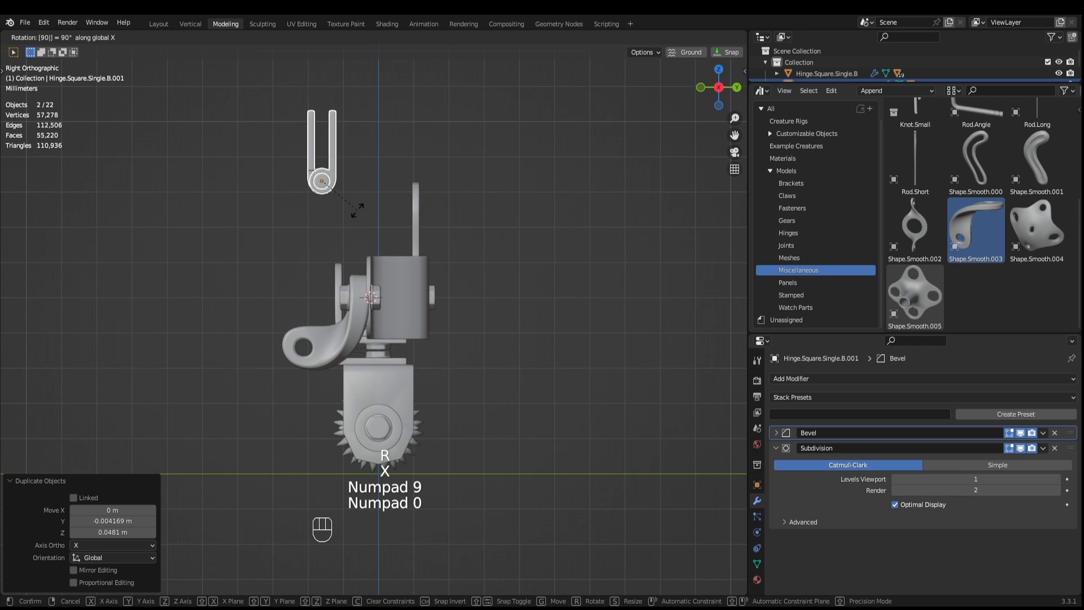
key(KP_Subtract)
key(KP_Enter)
Move the duplicated hinge against the inner face of the upright stamped plate and adjust its height to line up the holes.
shift+middle_drag(357, 214, 337, 372)
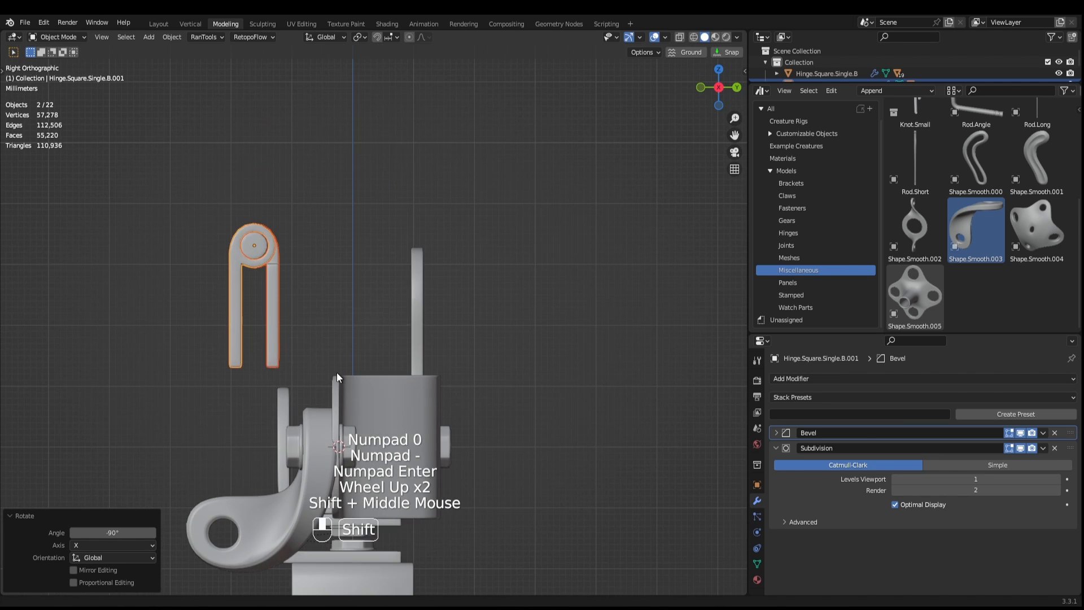
shift+scroll(337, 371, up, 1)
key(g)
ctrl+click(440, 296)
middle_drag(441, 296, 418, 317)
key(ctrl+KP_3)
key(ctrl+KP_1)
scroll(354, 303, up, 1)
key(g)
key(z)
ctrl+click(435, 327)
scroll(534, 354, down, 3)
Parent the hinge leaf touching the upright plate to Stamped.Flat.000, keeping its transform.
right_click(417, 317)
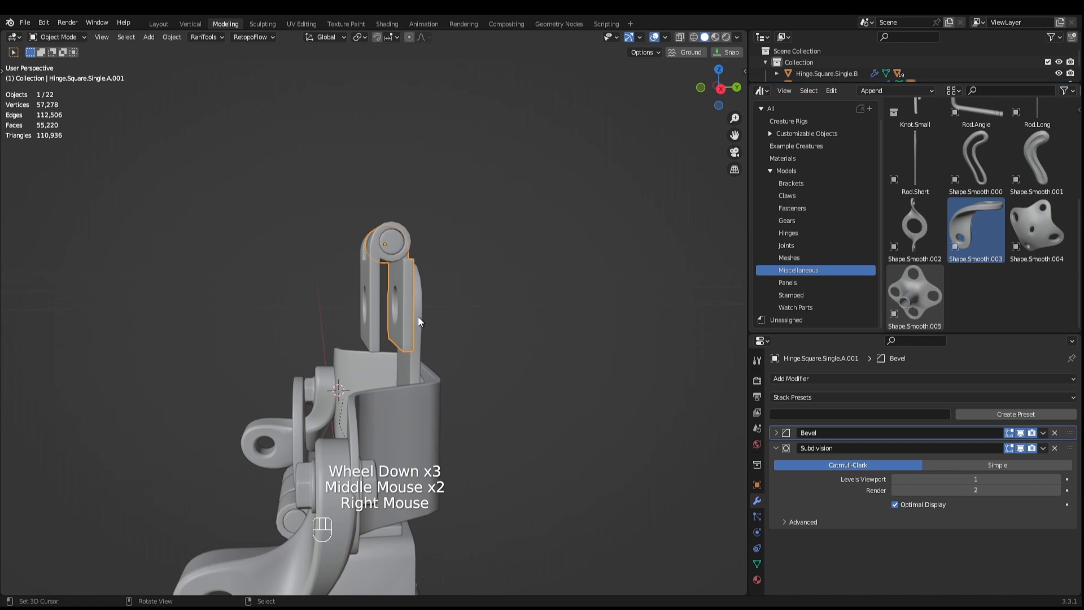
shift+right_click(422, 317)
key(ctrl+p)
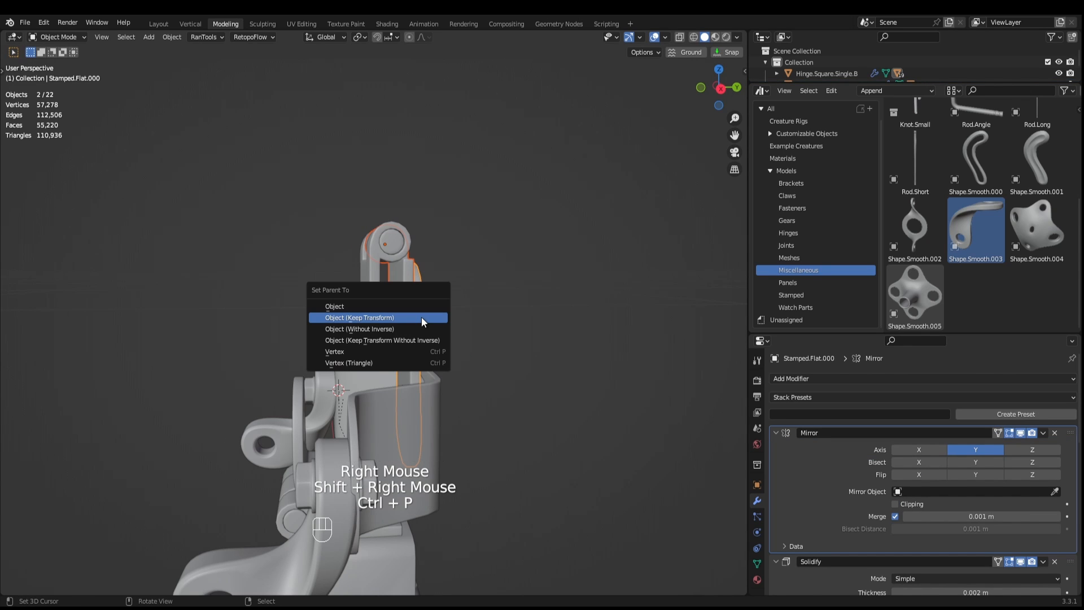
click(422, 317)
Clear the parent of Hinge.Square.Single.B.001, parent it to Hinge.Square.Single.A.001 with its transform kept, and leave only the free leaf selected.
right_click(365, 303)
key(r)
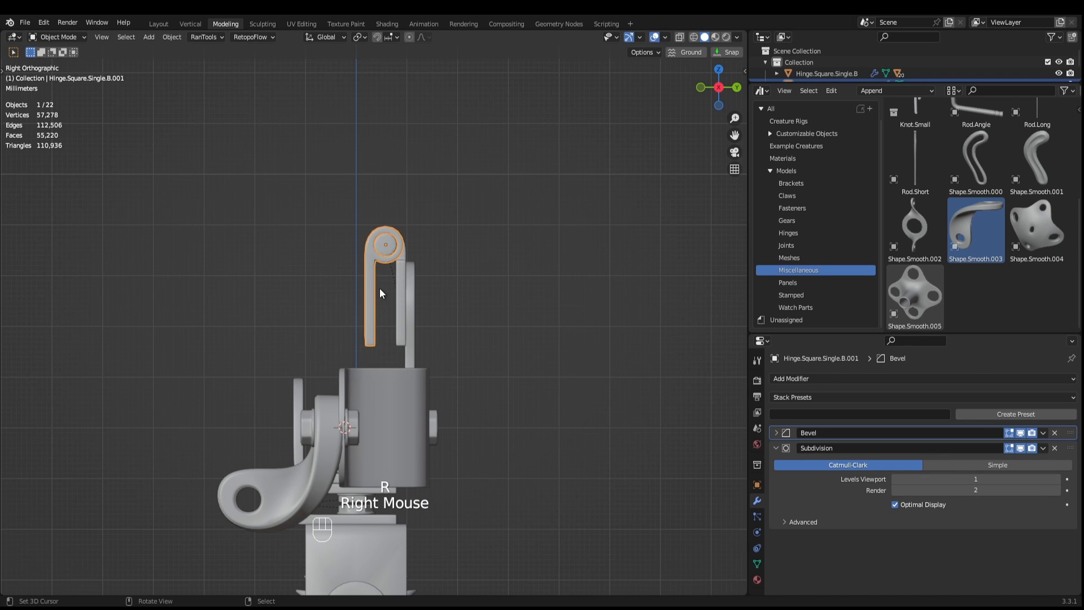
key(alt+p)
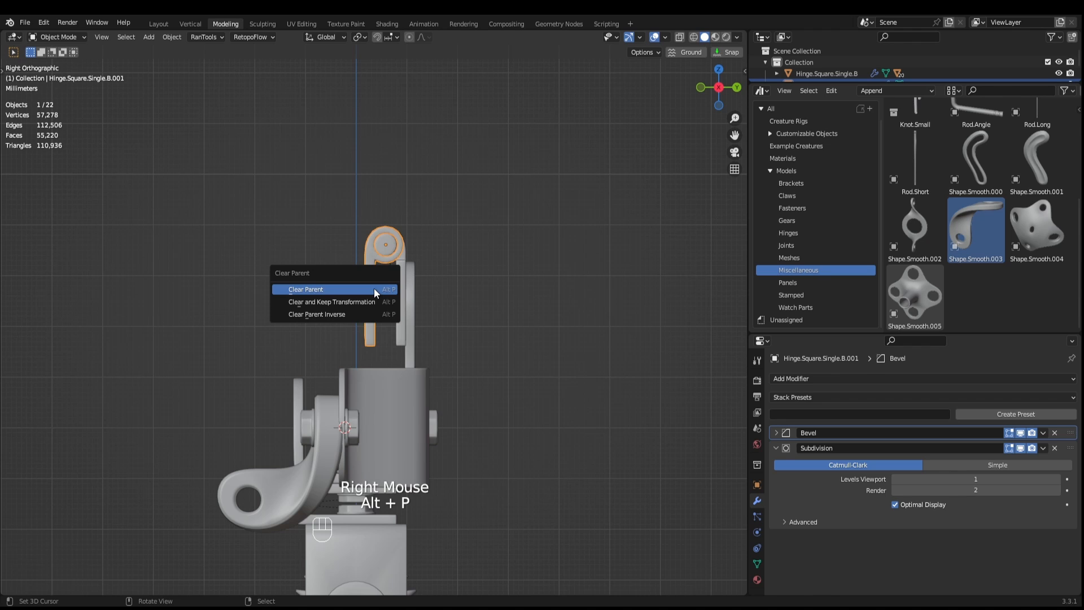
click(373, 289)
shift+right_click(395, 294)
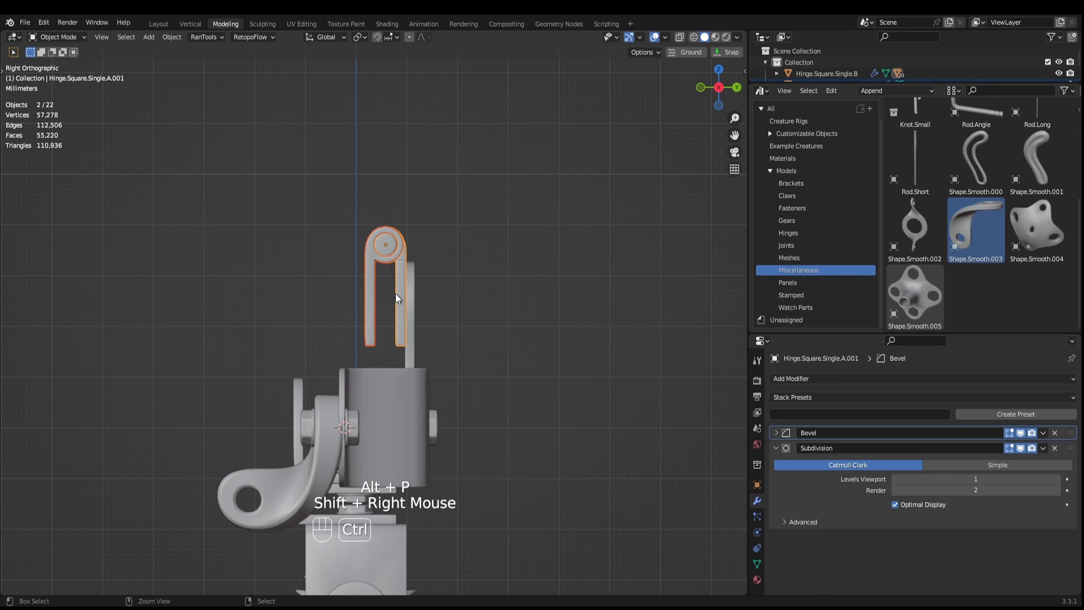
key(ctrl+p)
click(396, 293)
right_click(370, 299)
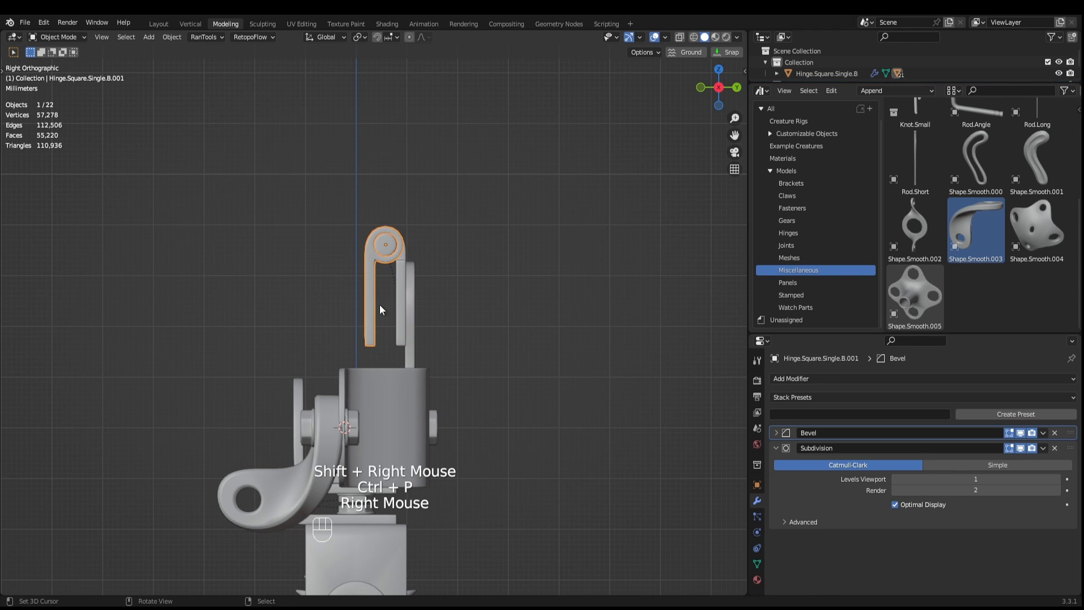
key(r)
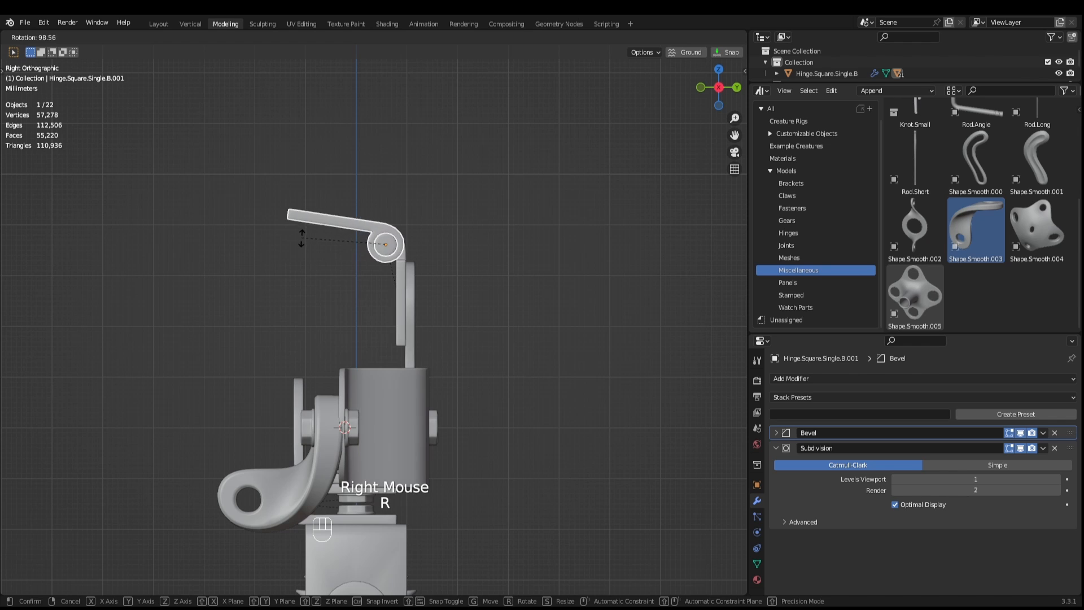
key(KP_0)
key(KP_9)
key(KP_0)
key(Escape)
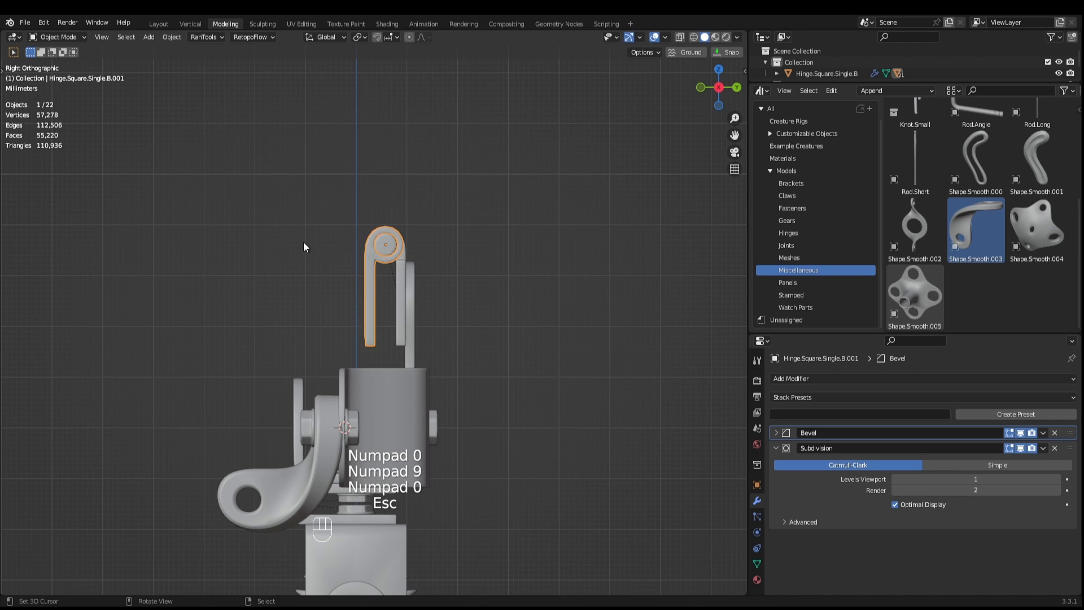
Rotate the free upper hinge leaf 90° around its pin so it stands horizontal, and save the file.
key(r)
key(KP_9)
key(KP_0)
key(KP_Enter)
scroll(304, 242, down, 2)
middle_drag(304, 242, 416, 307)
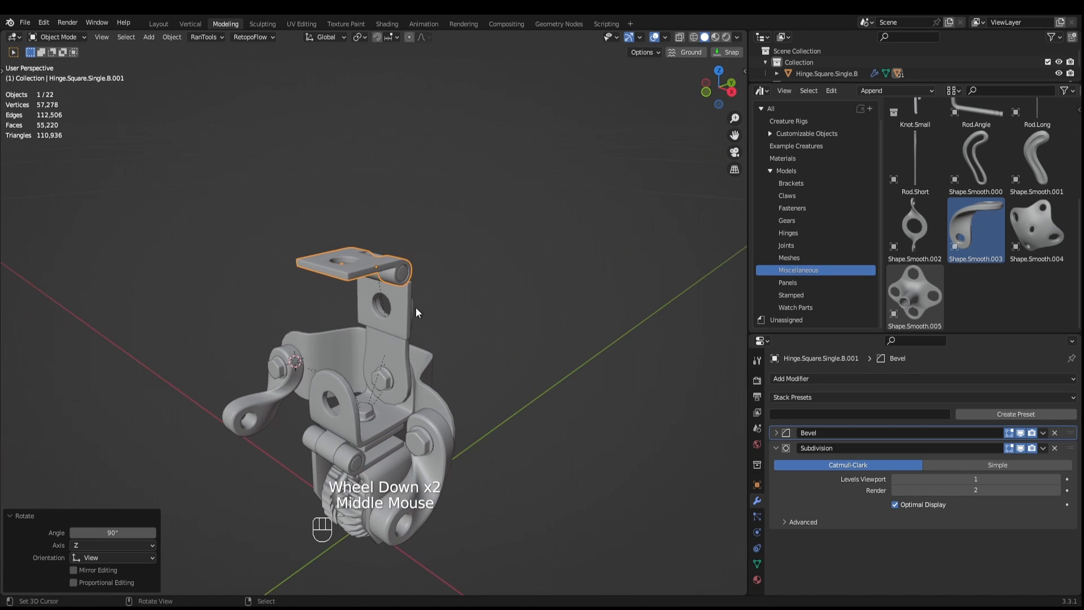
key(ctrl+s)
Try rotating the lower hinge leaf Hinge.Square.Single.A to test how the parented assembly moves.
scroll(412, 306, up, 1)
scroll(404, 379, down, 2)
middle_click(395, 418)
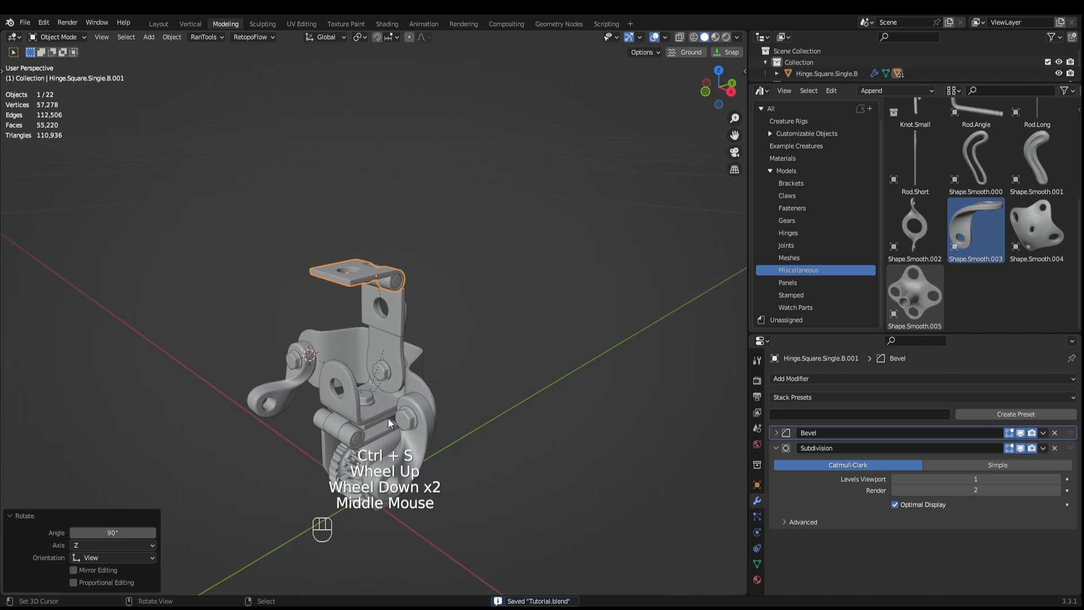
right_click(388, 418)
key(r)
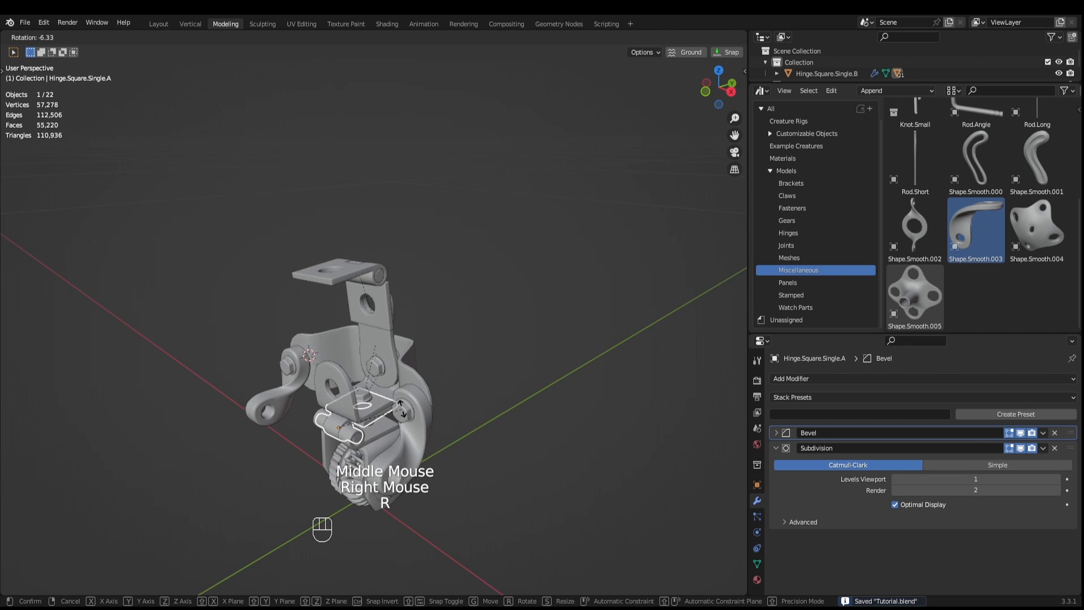
right_click(385, 402)
Make linked duplicates of the plate's two hex heads, offset -0.002 m in Y and 0.024 m in Z, to fill the hole through plate and hinge.
middle_drag(385, 402, 422, 411)
scroll(483, 384, up, 2)
right_click(452, 405)
shift+right_click(423, 411)
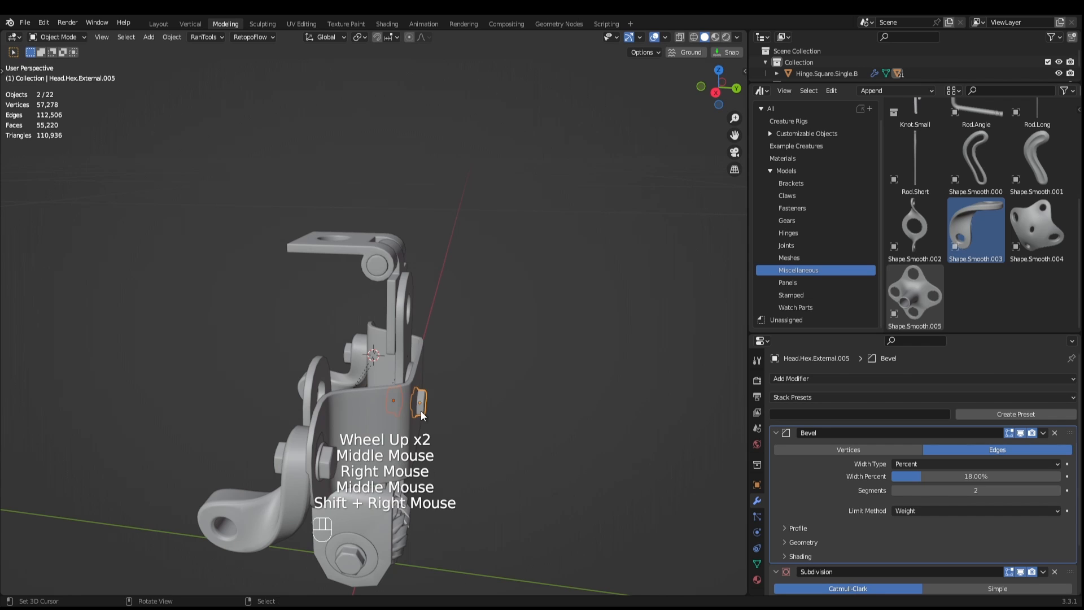
key(KP_1)
scroll(421, 411, up, 3)
key(alt+d)
ctrl+click(438, 162)
middle_drag(438, 161, 367, 283)
key(KP_7)
key(ctrl+KP_7)
key(ctrl+KP_1)
scroll(352, 267, up, 3)
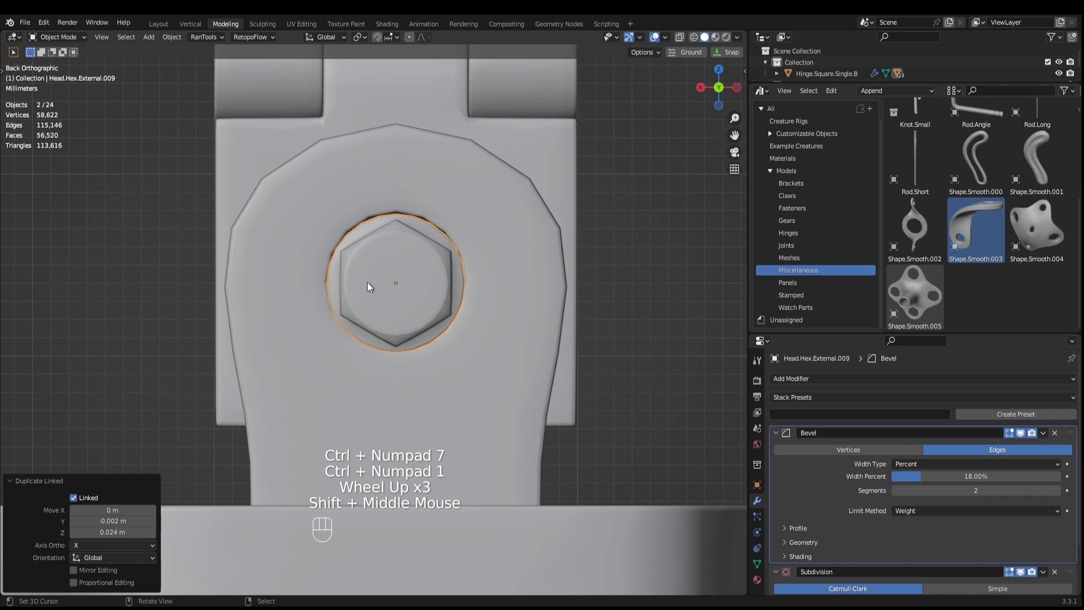
ctrl+shift+drag(367, 282, 375, 332)
scroll(375, 332, down, 3)
Duplicate the U-shaped bracket Bracket.Angle.001 and place the copy on top of the horizontal upper hinge leaf.
middle_drag(375, 332, 335, 440)
scroll(609, 349, down, 2)
scroll(609, 349, up, 1)
scroll(412, 347, down, 2)
right_click(330, 460)
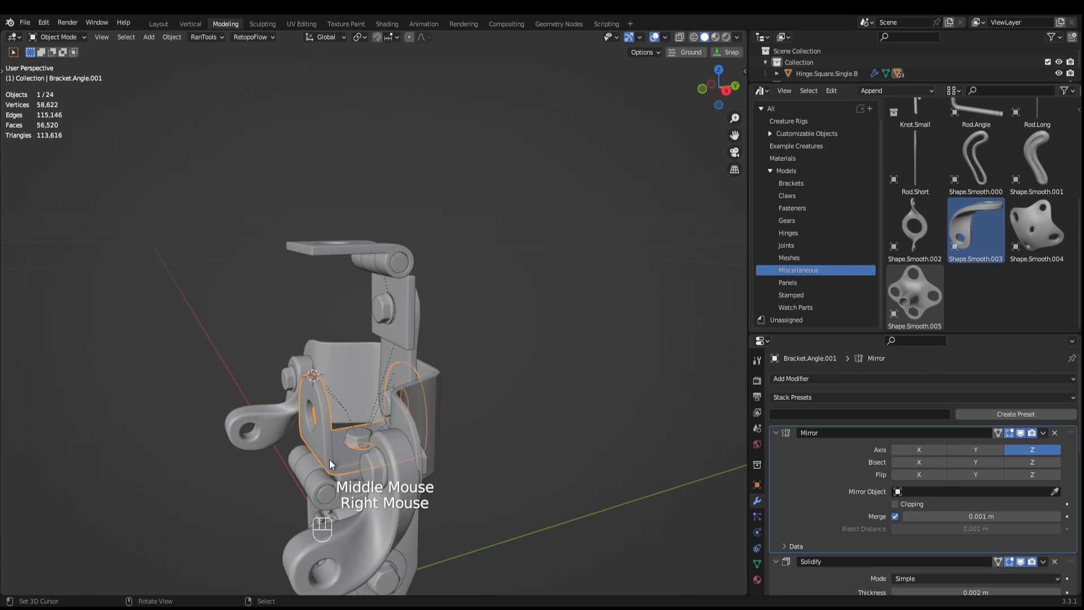
key(KP_3)
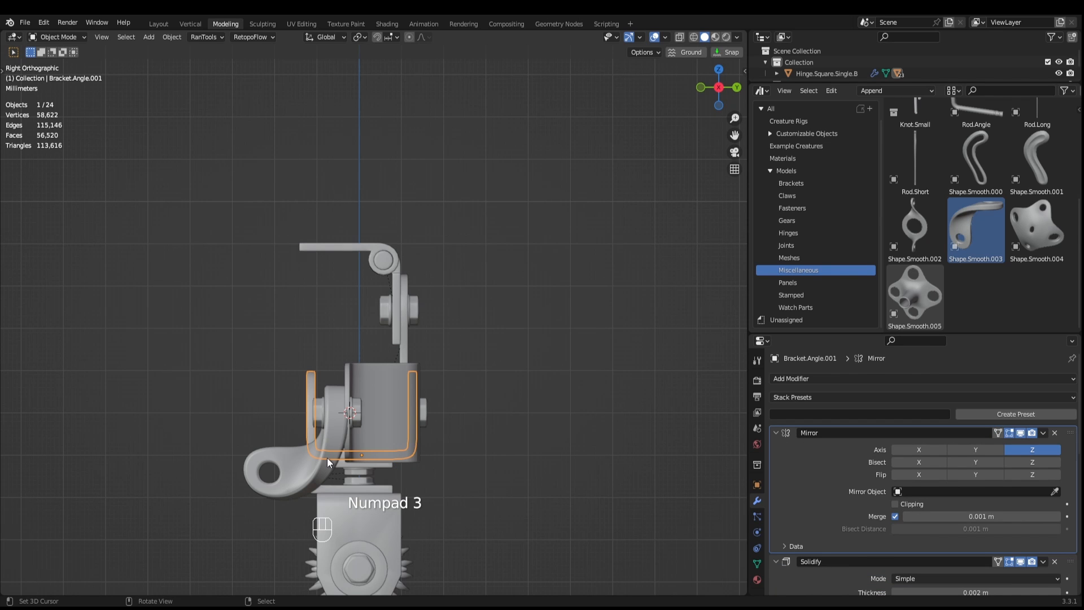
key(shift+d)
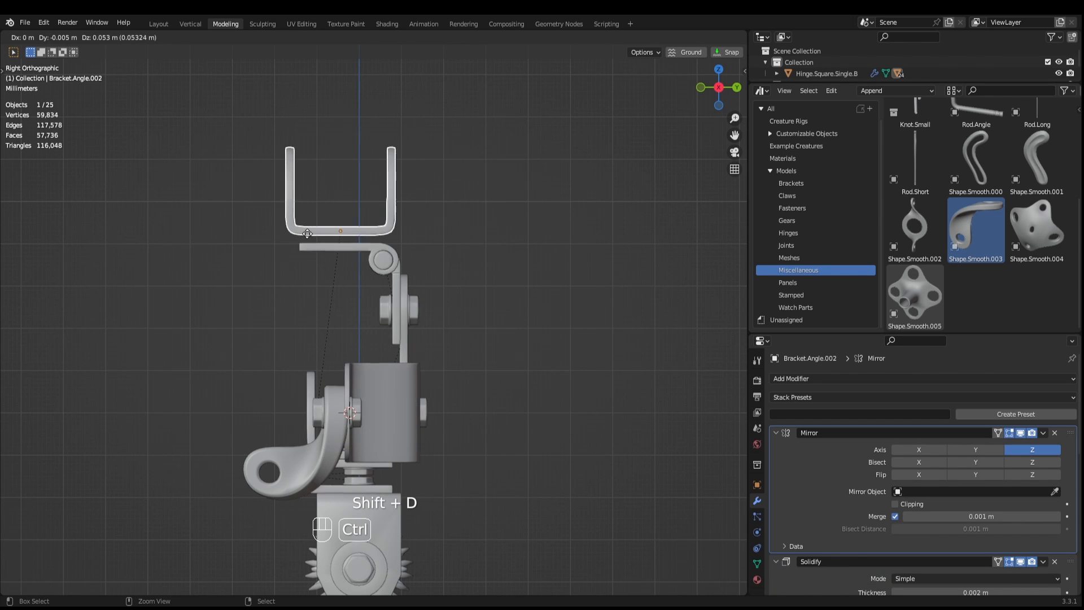
ctrl+click(325, 255)
Parent the duplicated U-shaped bracket to Hinge.Square.Single.B.001, keeping its transform.
shift+right_click(328, 251)
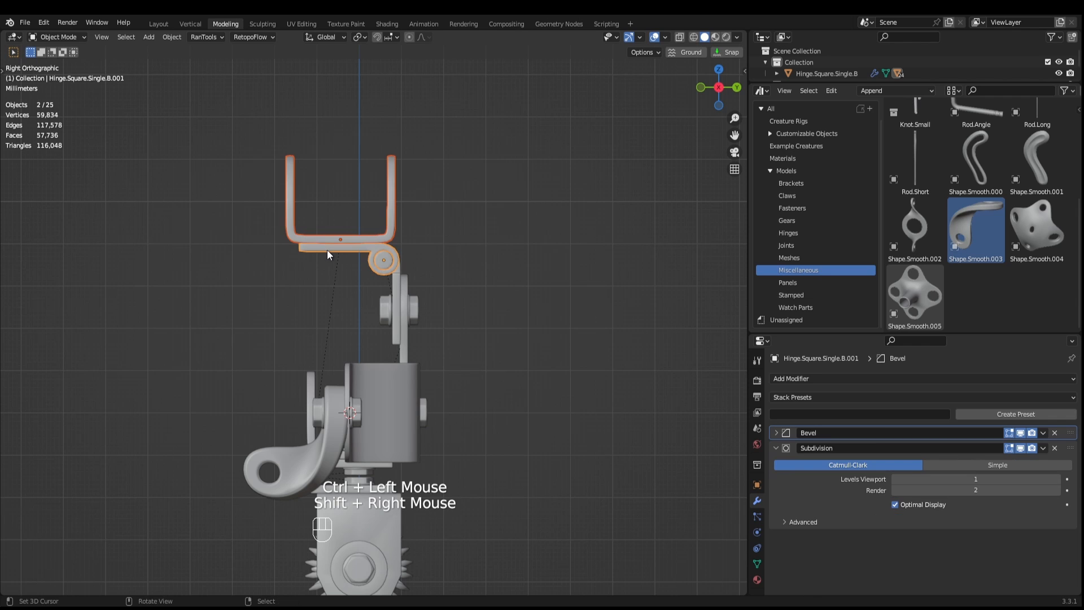
key(ctrl+p)
click(327, 250)
Move the duplicated U-shaped bracket -0.0016 m along Y so its base hole sits over the upper hinge leaf's hole.
middle_drag(327, 252, 428, 411)
key(KP_7)
shift+scroll(420, 372, up, 2)
scroll(412, 330, up, 2)
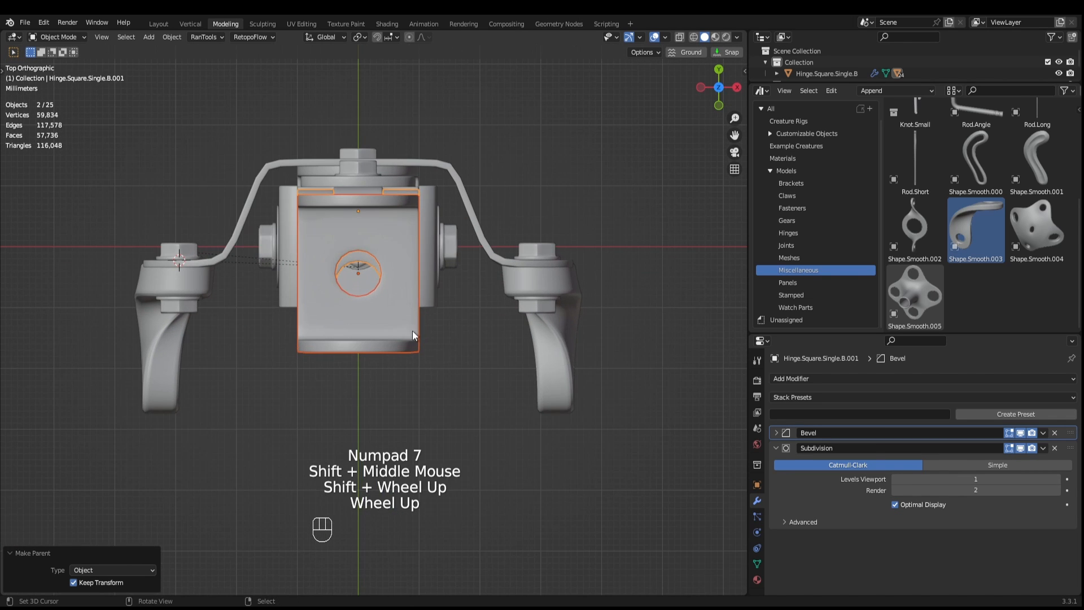
right_click(394, 307)
scroll(394, 308, up, 2)
key(g)
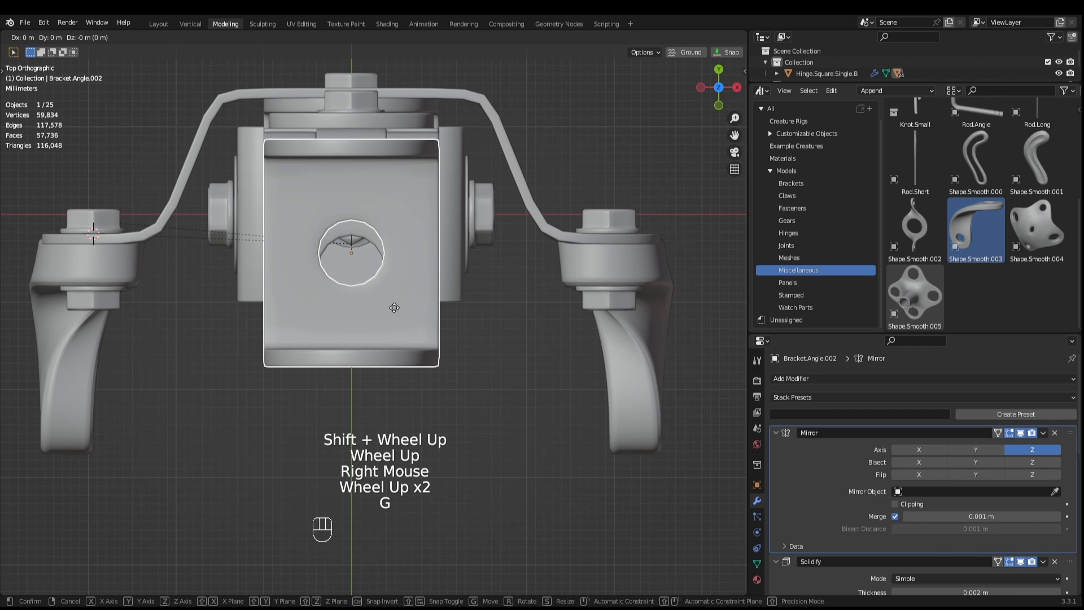
key(y)
ctrl+shift+click(389, 353)
Rotate the upper U-shaped bracket 90° about the global Z axis and save the file.
text(r)
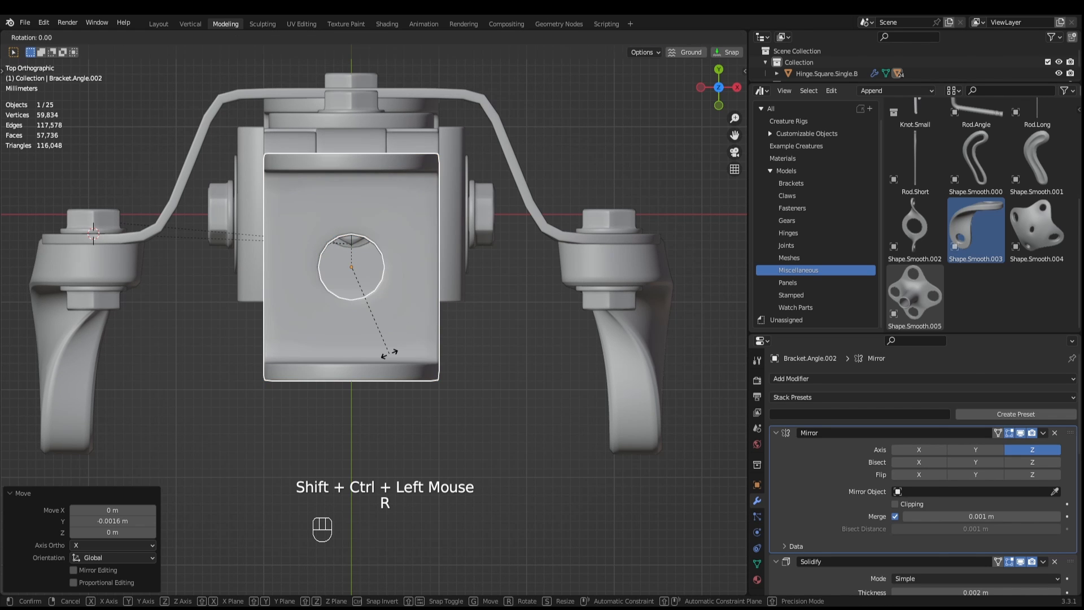
text(z90)
key(KP_Enter)
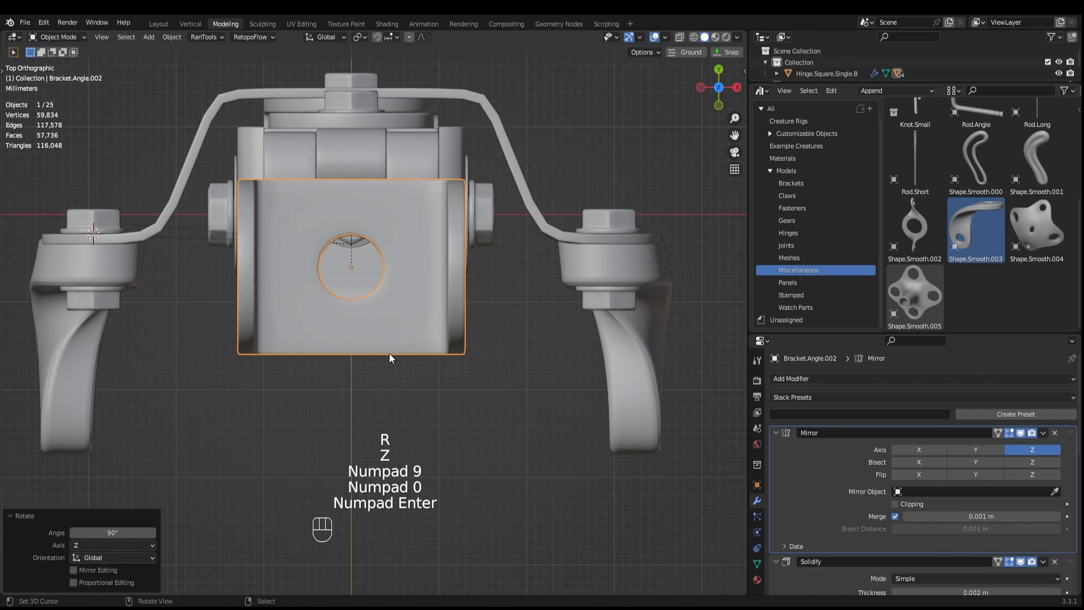
middle_drag(388, 353, 351, 268)
scroll(352, 267, down, 2)
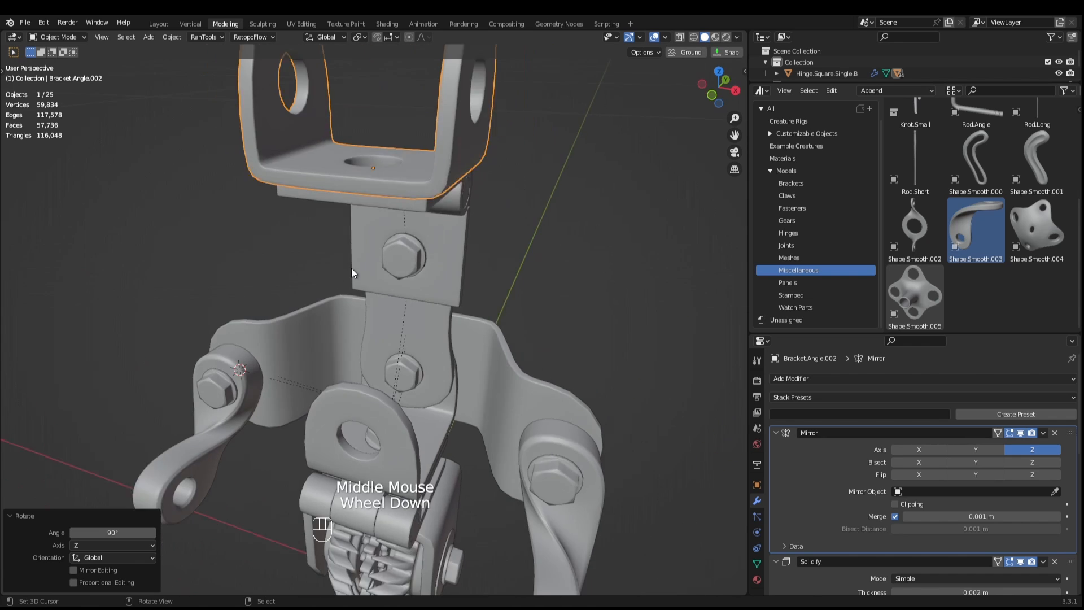
middle_drag(260, 207, 352, 244)
key(ctrl+s)
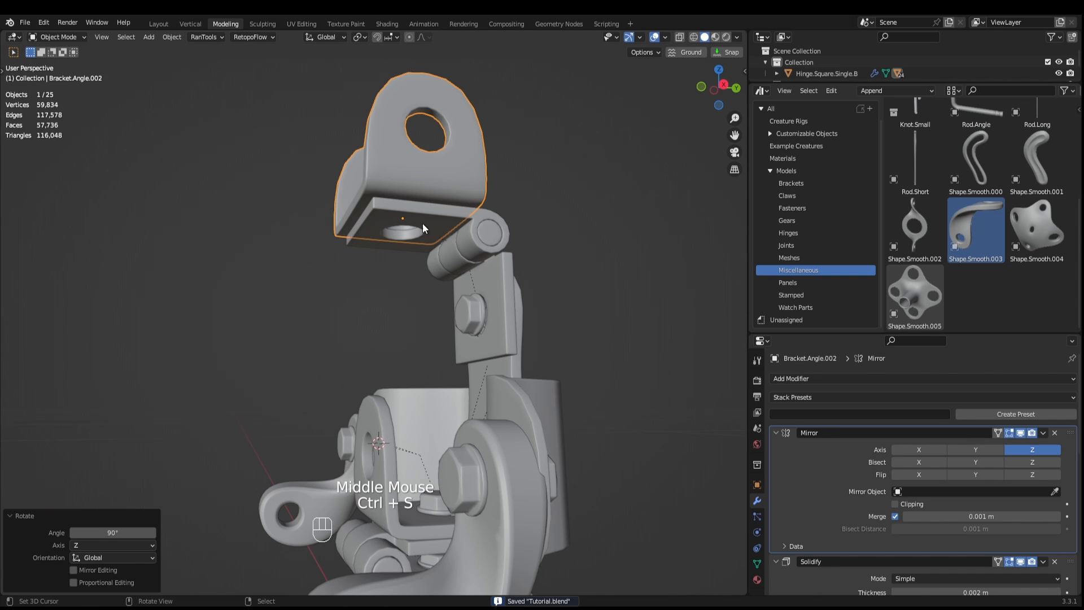
Try rotating Hinge.Square.Single.B.001 about the global X axis to test how the parented bracket moves.
right_click(432, 266)
key(r)
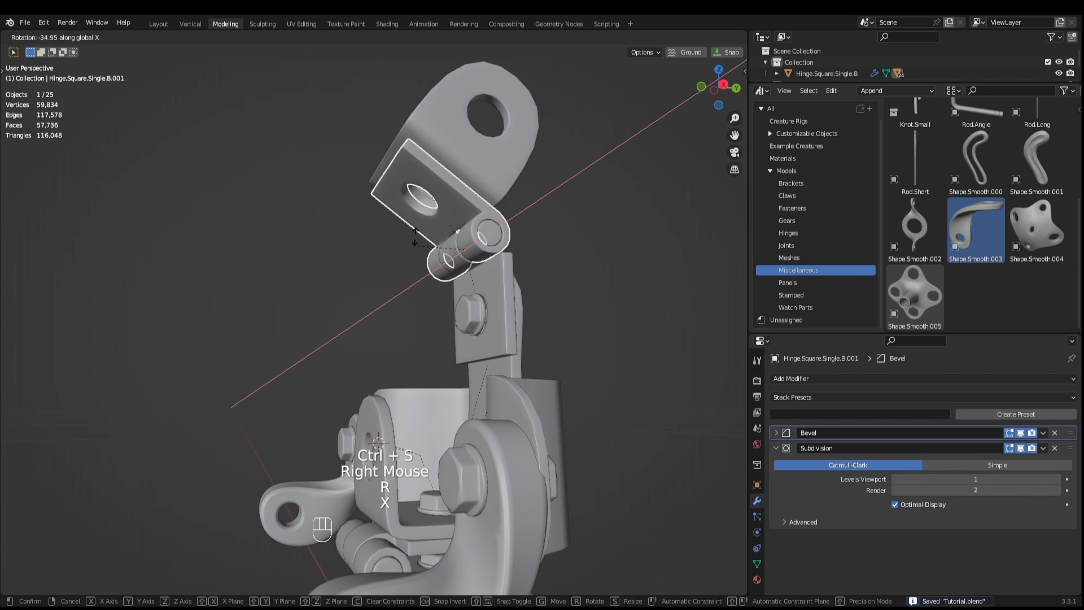
key(x)
right_click(422, 292)
scroll(459, 274, down, 2)
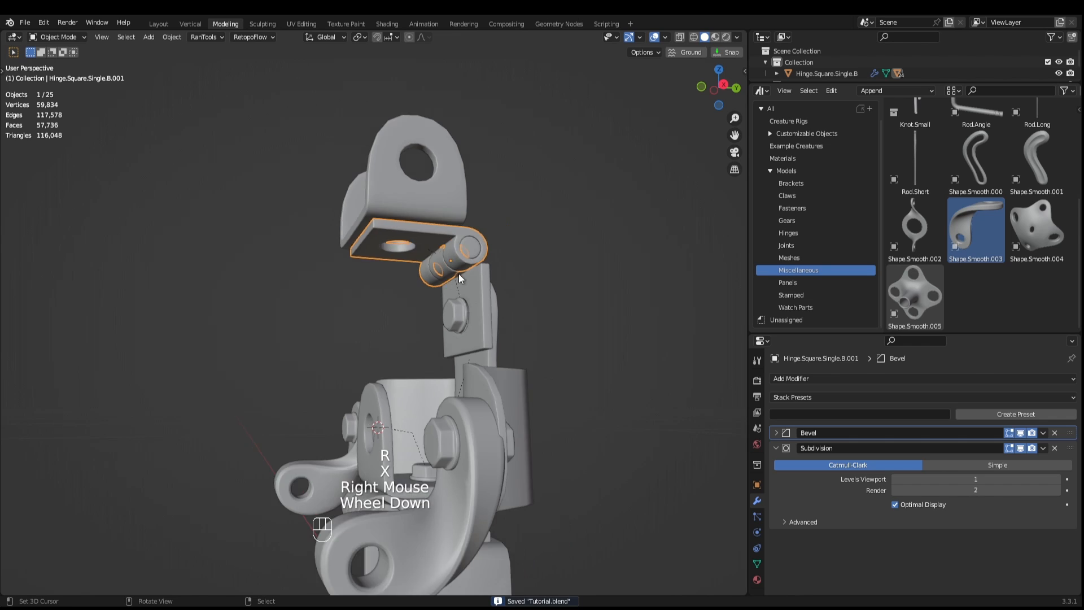
Browse the Fasteners, Brackets, Claws, Hinges and Gears asset categories for a part to fit the upper bracket.
middle_drag(459, 274, 565, 260)
scroll(829, 215, up, 2)
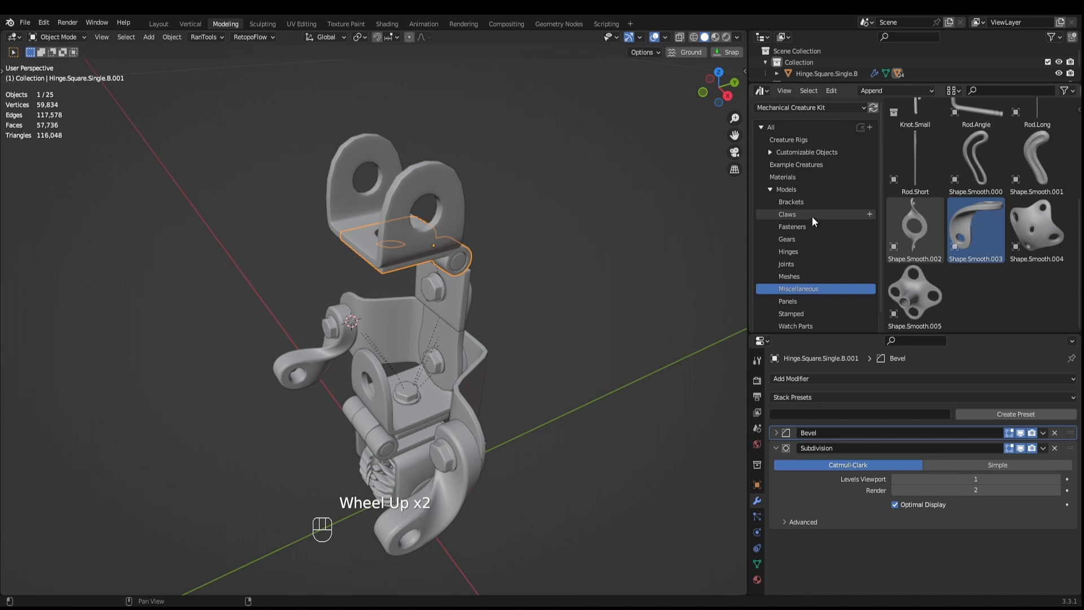
click(811, 226)
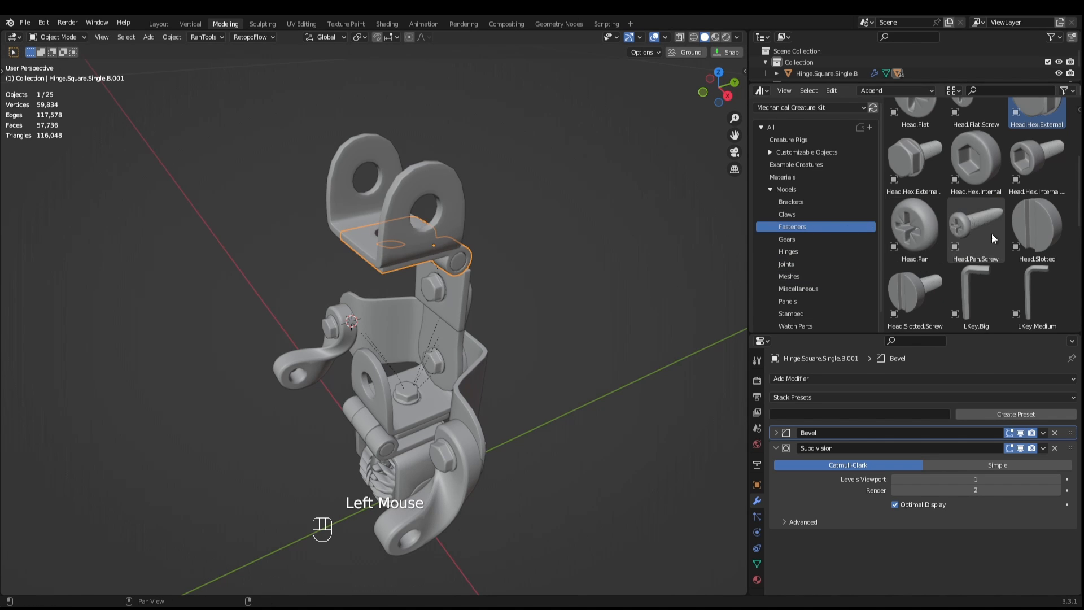
scroll(992, 233, up, 4)
scroll(993, 242, down, 4)
click(789, 201)
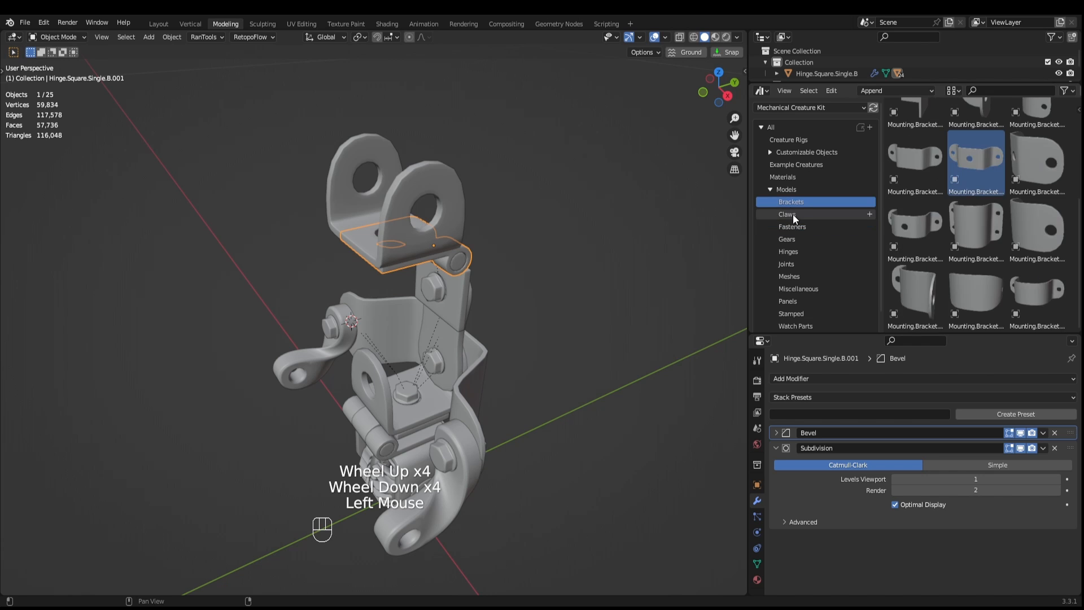
click(793, 214)
click(797, 248)
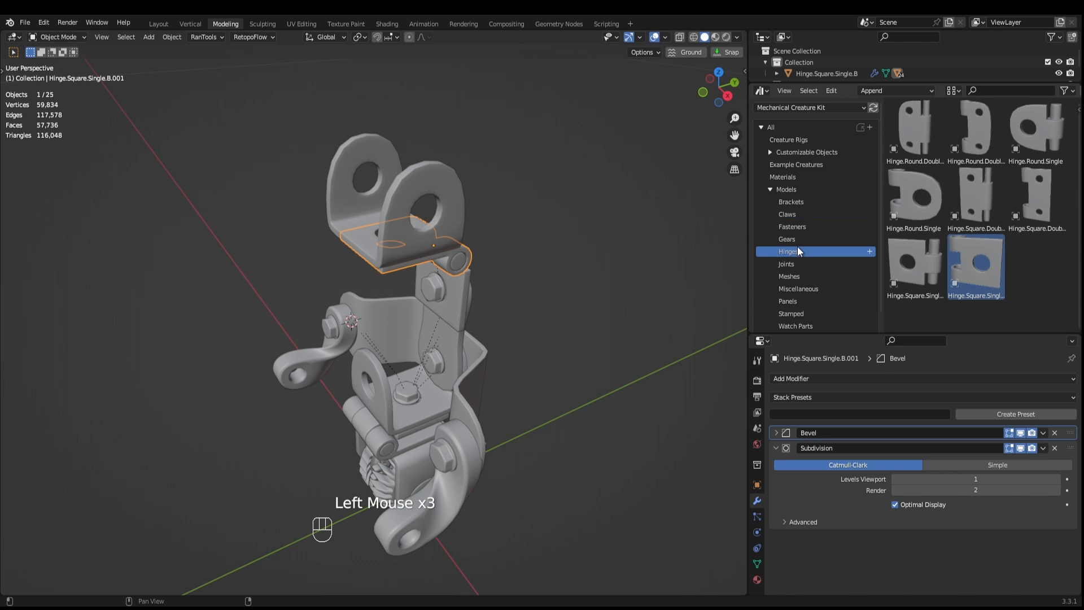
click(807, 240)
click(814, 227)
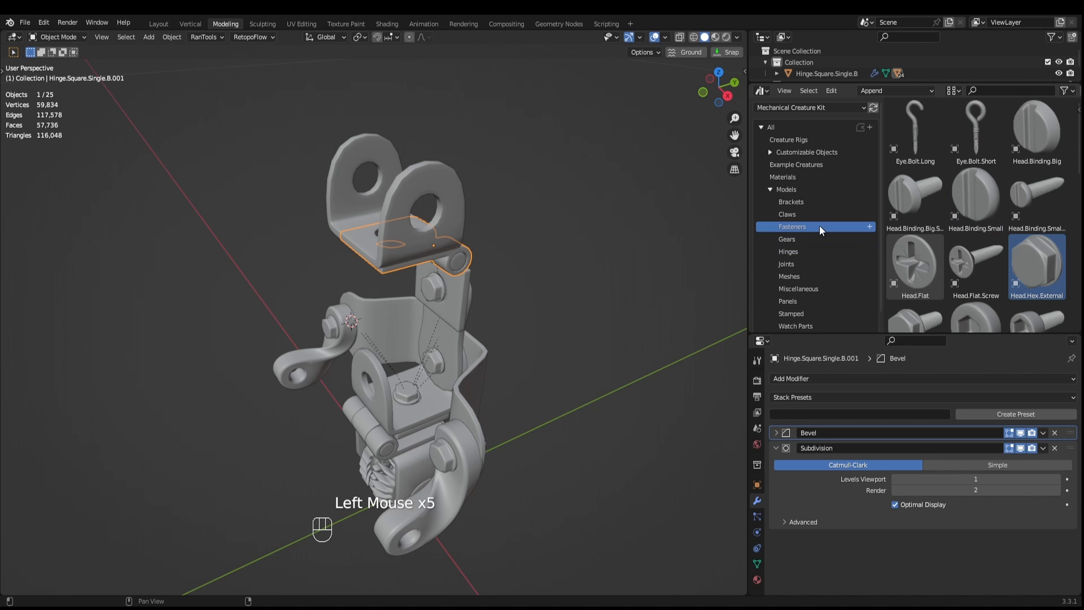
scroll(954, 229, down, 8)
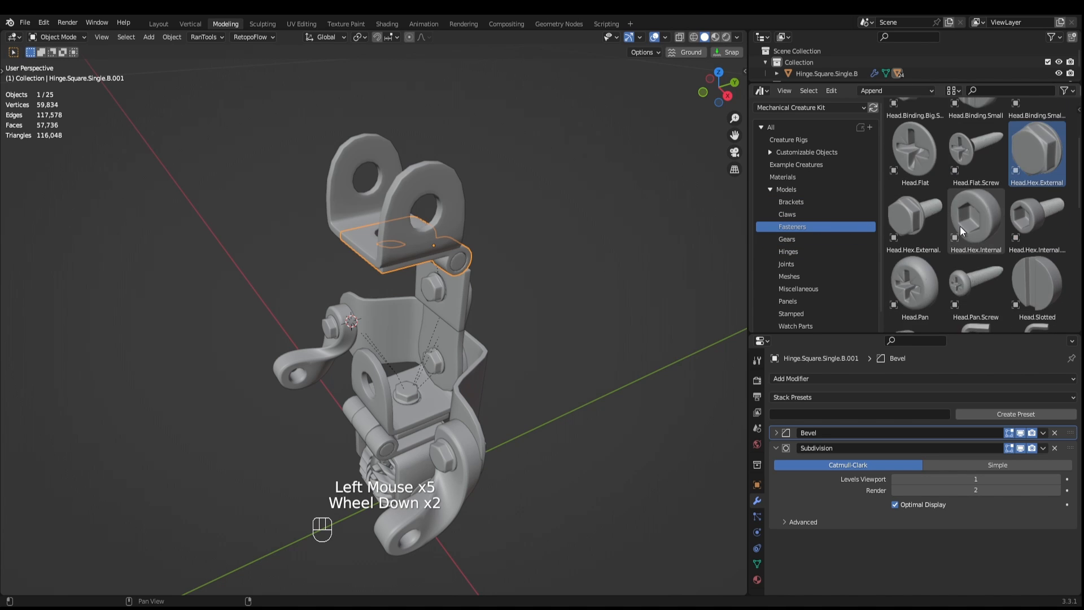
Add Chain.Watch1.Start.Piece from the Joints asset category to the scene beside the creature.
click(807, 262)
scroll(988, 266, up, 2)
scroll(990, 267, up, 6)
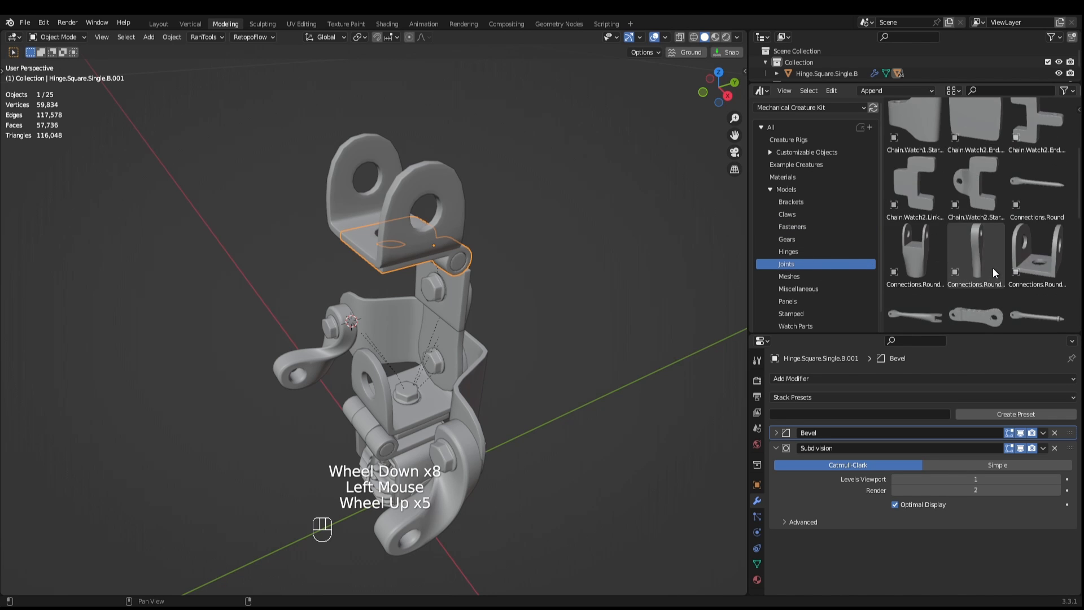
scroll(961, 260, down, 1)
scroll(963, 265, up, 2)
drag(915, 261, 567, 436)
scroll(552, 432, down, 2)
middle_drag(552, 432, 556, 434)
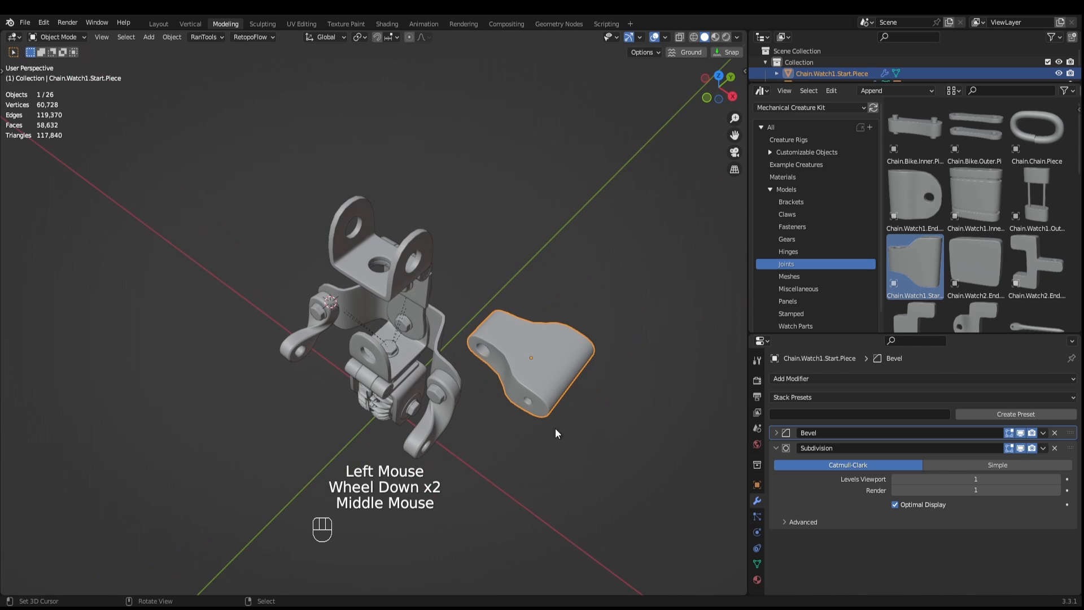
Place the 3D cursor at the upper U-shaped bracket's origin and snap Chain.Watch1.Start.Piece to it.
click(367, 283)
key(shift+s)
right_click(532, 345)
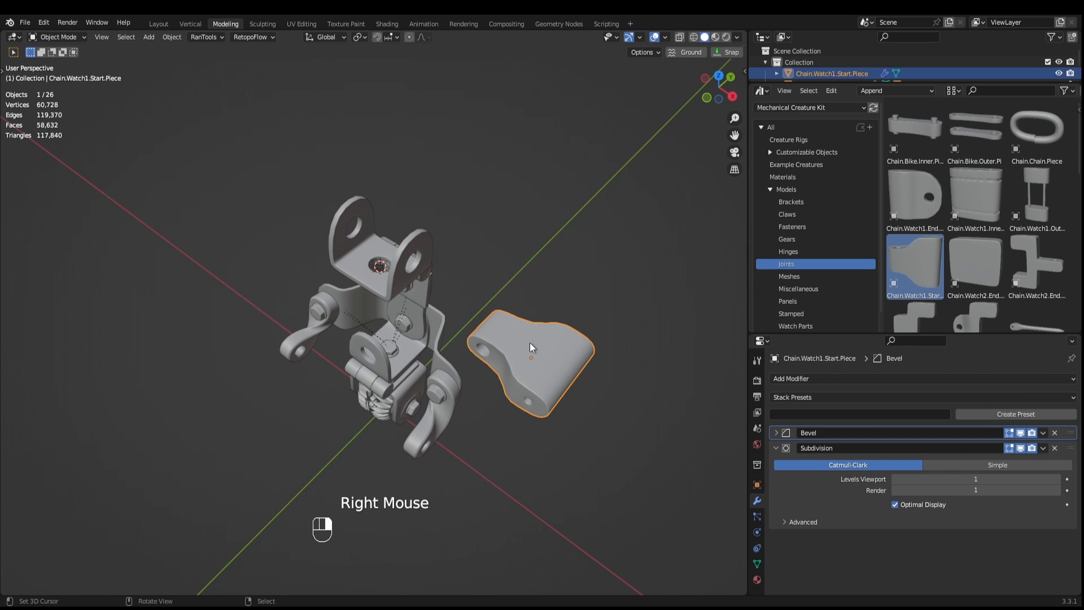
key(shift+s)
click(526, 281)
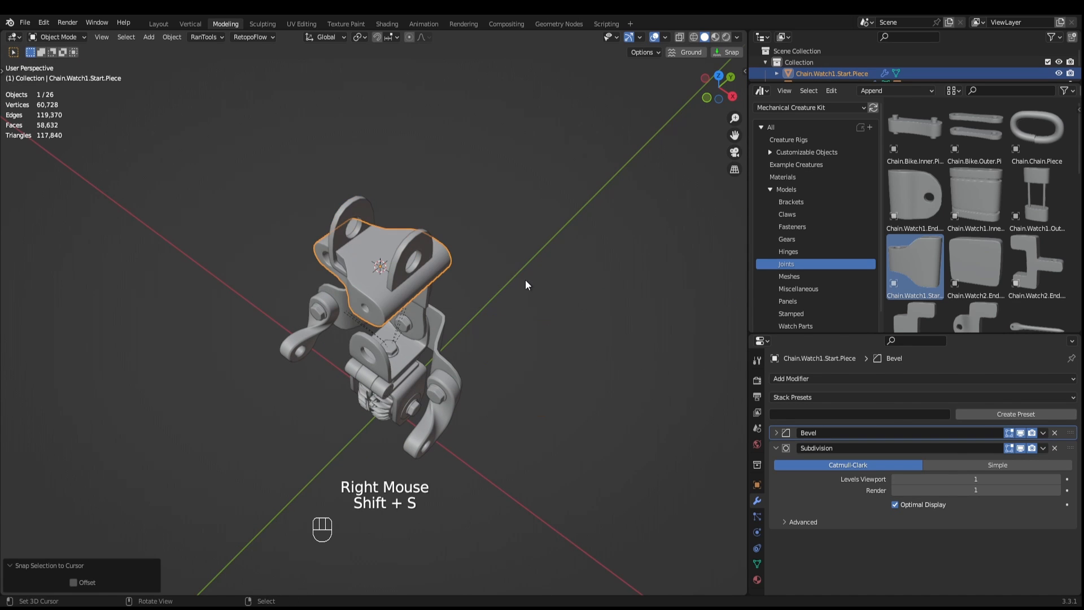
Rotate Chain.Watch1.Start.Piece -90° about the global Z axis.
key(r)
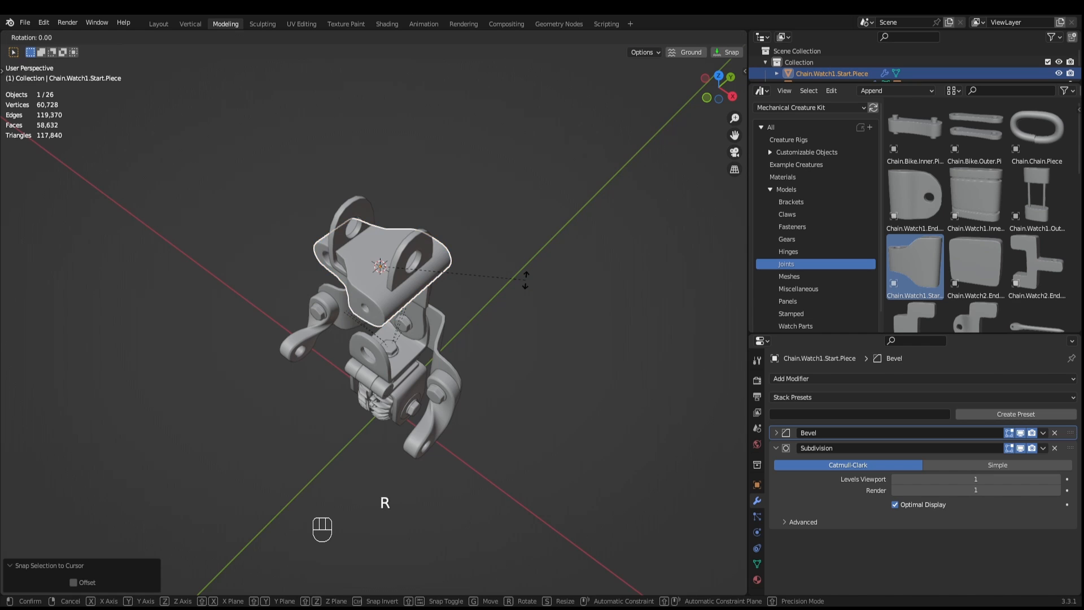
key(z)
key(KP_9)
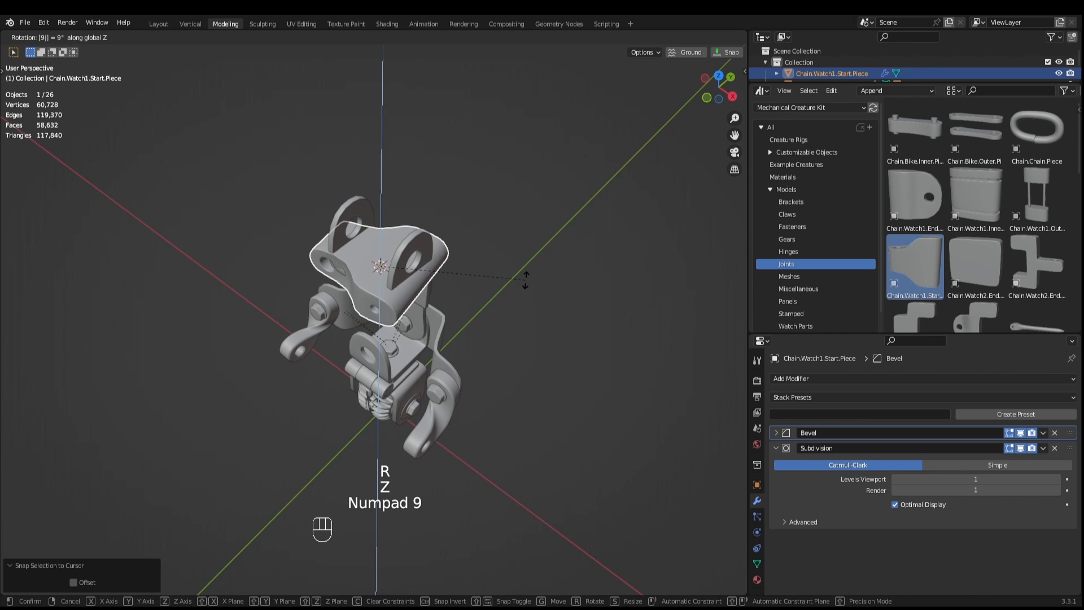
key(KP_0)
key(KP_Subtract)
click(526, 282)
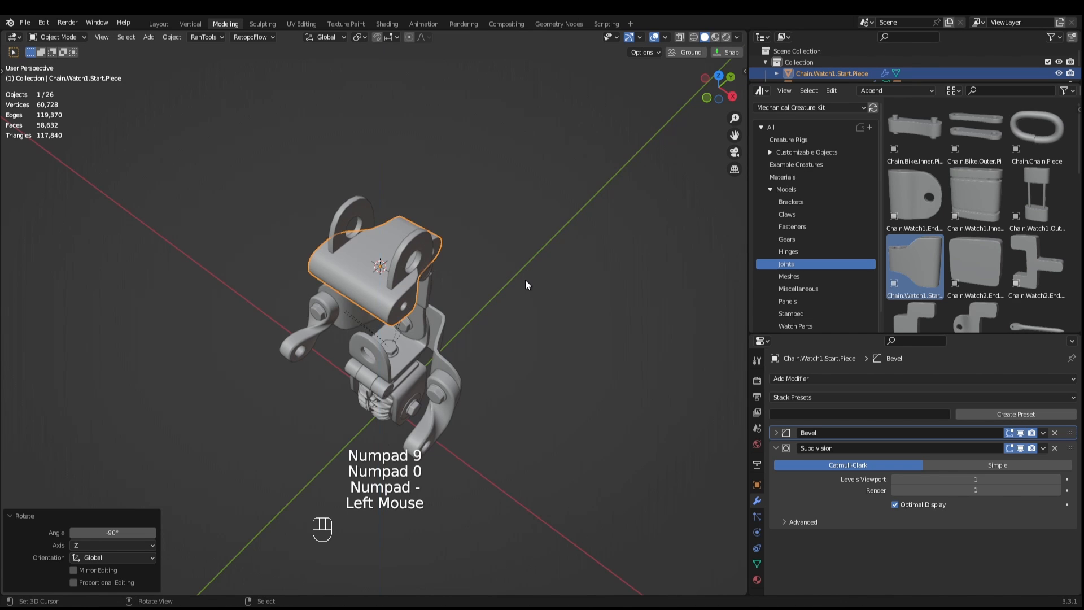
Move Chain.Watch1.Start.Piece -0.015 m in Y and 0.01 m in Z to align its larger hole with the bracket's side holes.
key(KP_3)
shift+scroll(477, 400, up, 1)
scroll(477, 399, up, 2)
shift+middle_drag(526, 284, 405, 318)
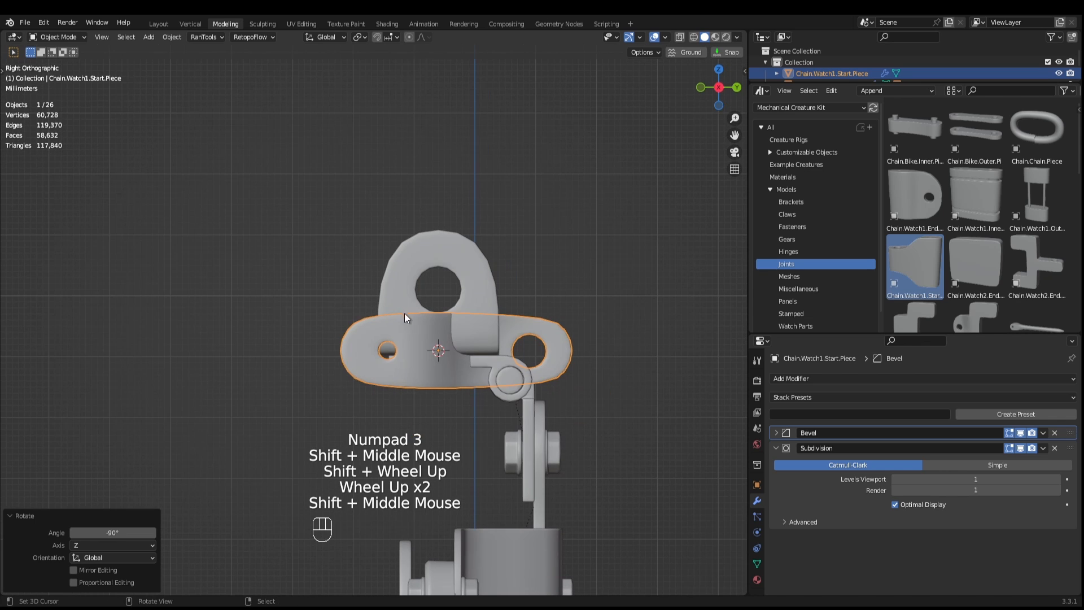
key(g)
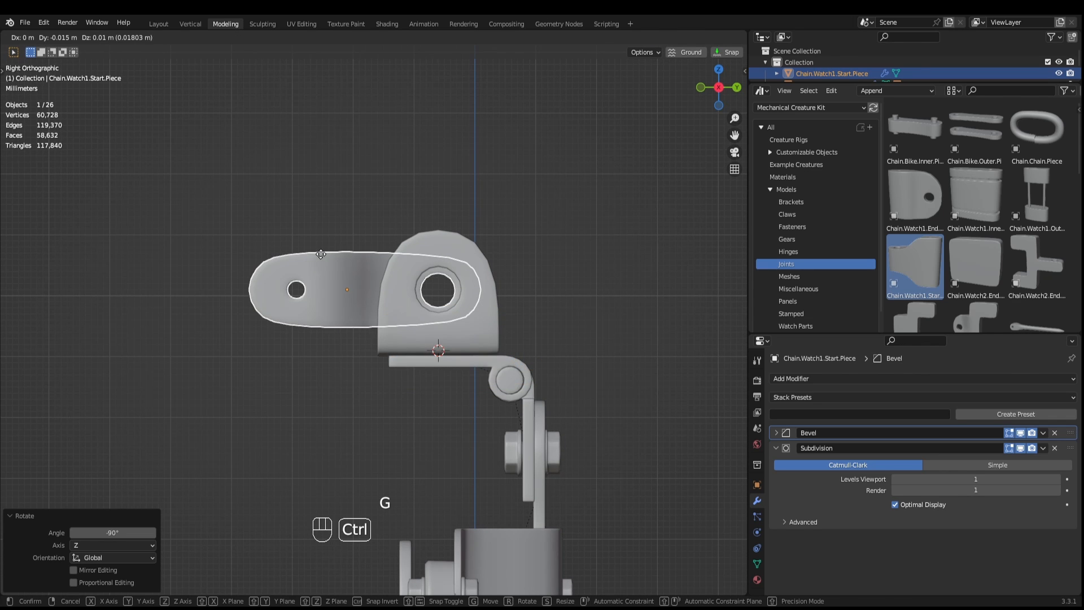
ctrl+click(320, 254)
middle_drag(322, 258, 362, 373)
key(KP_7)
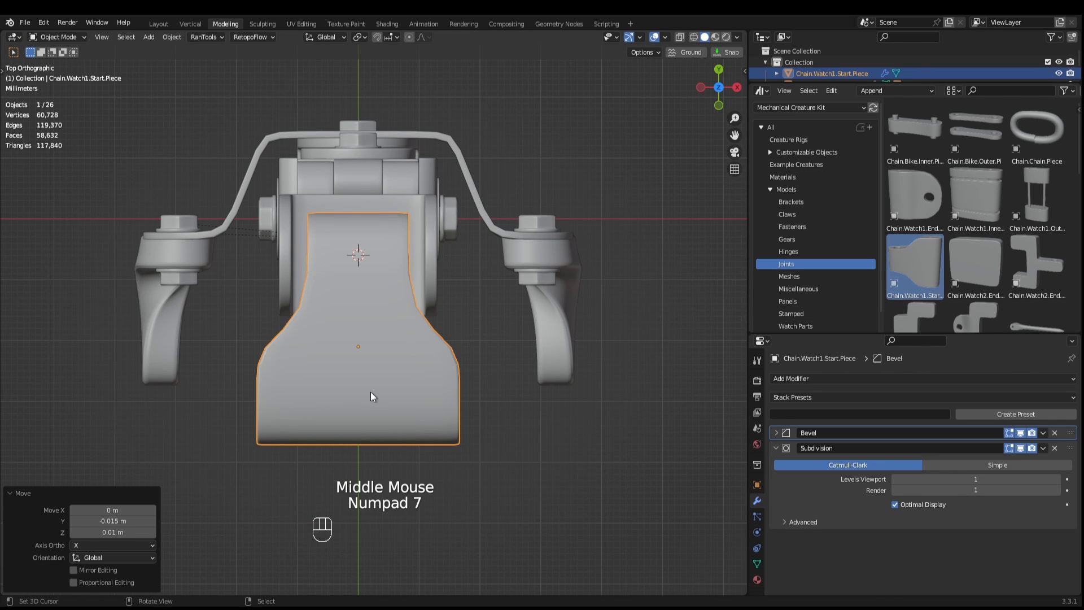
middle_drag(429, 311, 450, 298)
key(KP_7)
key(s)
right_click(504, 309)
Isolate the upper U-shaped bracket Bracket.Angle.002 in local view and turn on X-ray shading.
right_click(504, 319)
key(Tab)
scroll(504, 319, up, 2)
key(slash)
key(alt+z)
key(Tab)
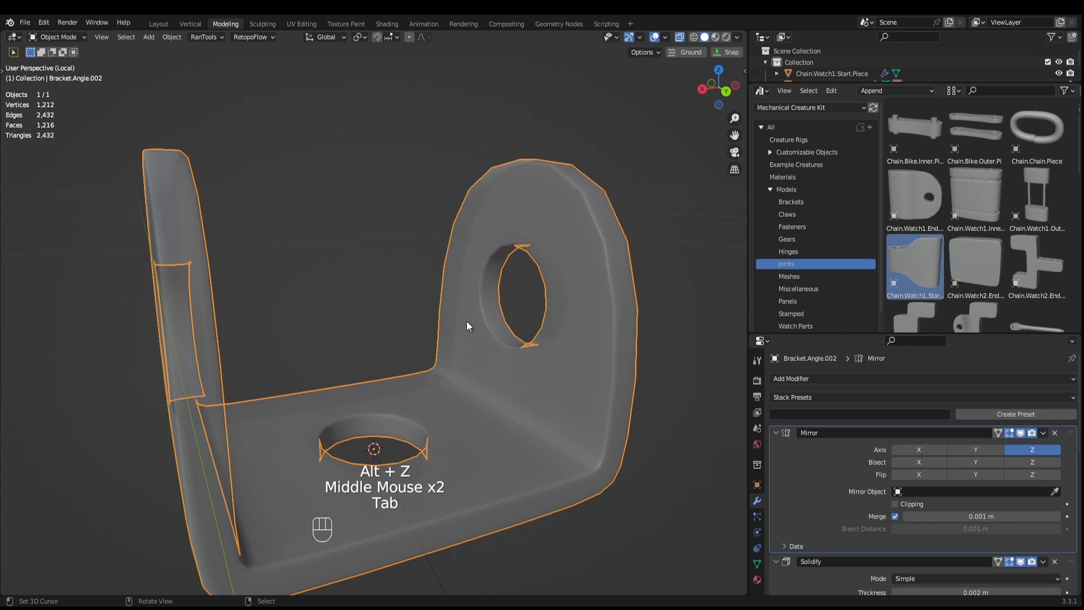
Apply the bracket's rotation and change its Mirror modifier to the X axis only.
key(ctrl+a)
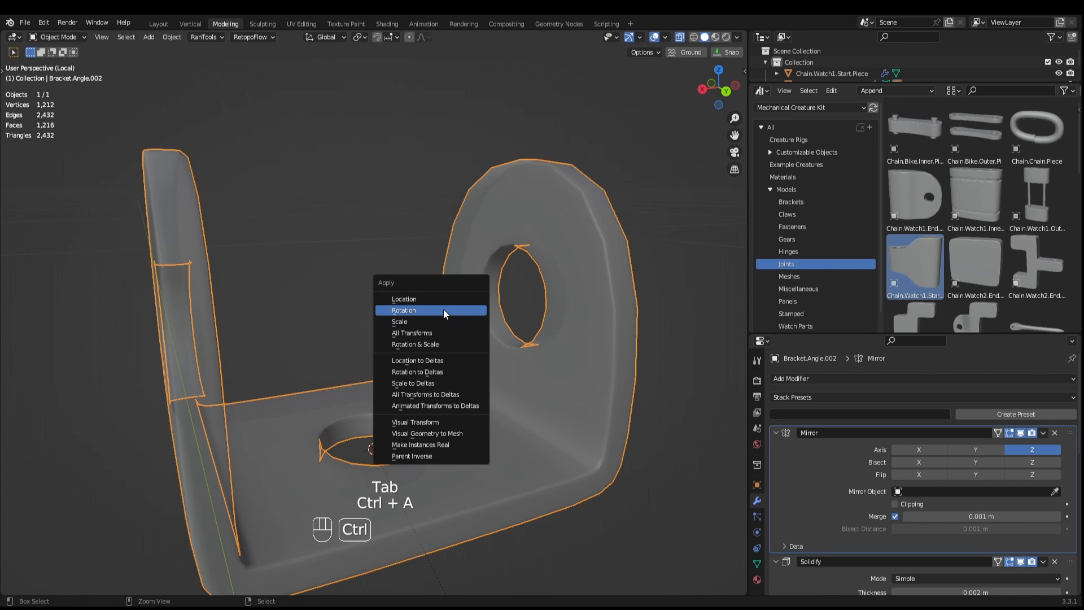
click(444, 315)
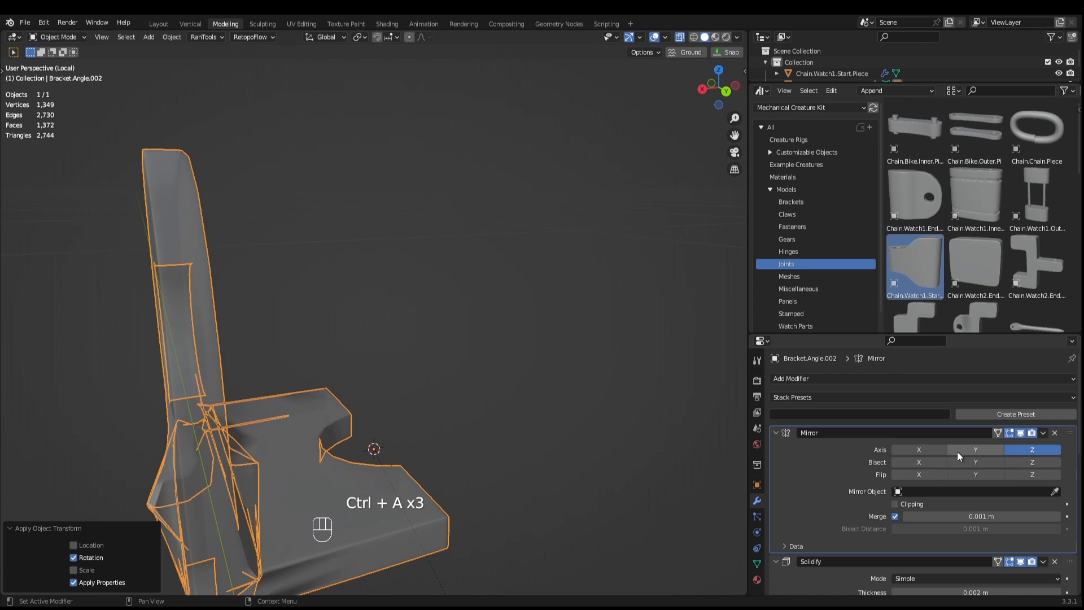
click(919, 450)
click(1032, 449)
scroll(512, 415, down, 1)
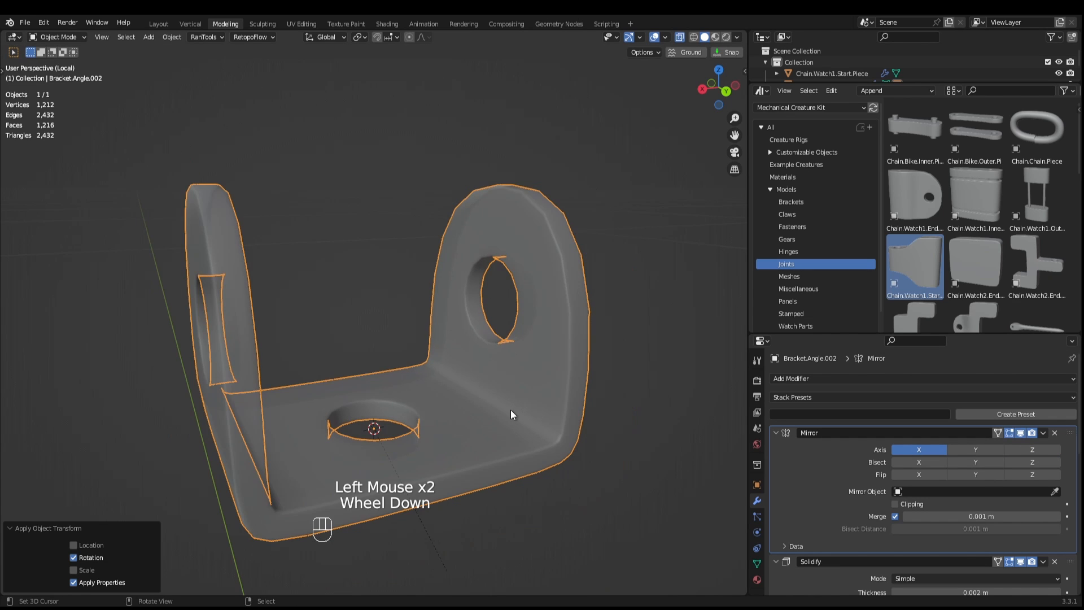
Apply the Mirror modifier on Bracket.Angle.002.
middle_drag(513, 415, 517, 391)
key(Tab)
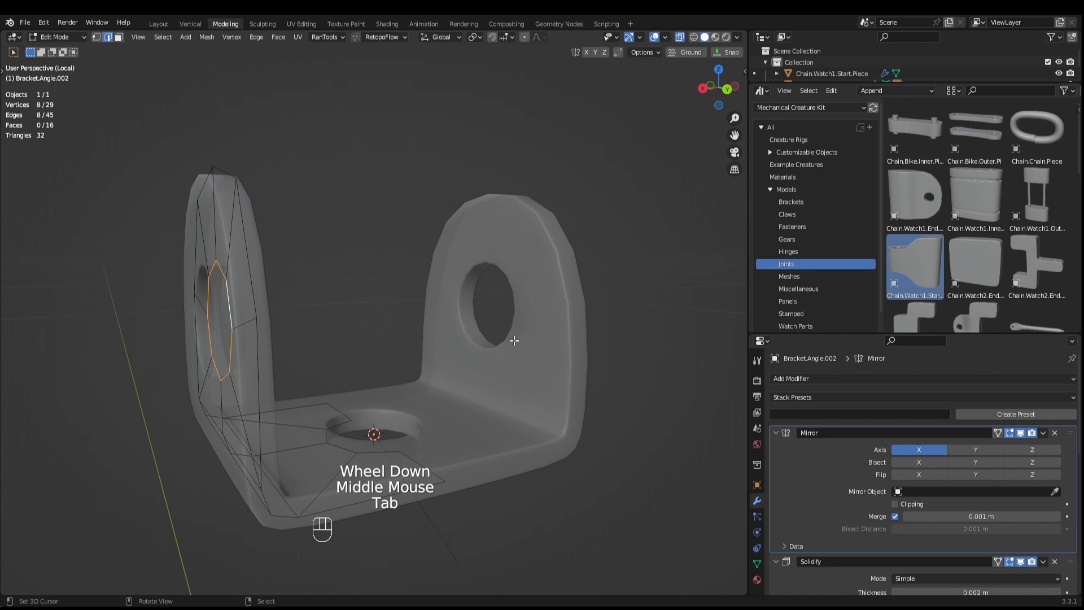
key(Tab)
key(ctrl+a)
Select the edge loops of both side holes in the bracket mesh and snap the 3D cursor to their centre.
key(Tab)
middle_drag(496, 375, 385, 361)
key(2)
alt+right_click(299, 273)
middle_drag(401, 307, 503, 301)
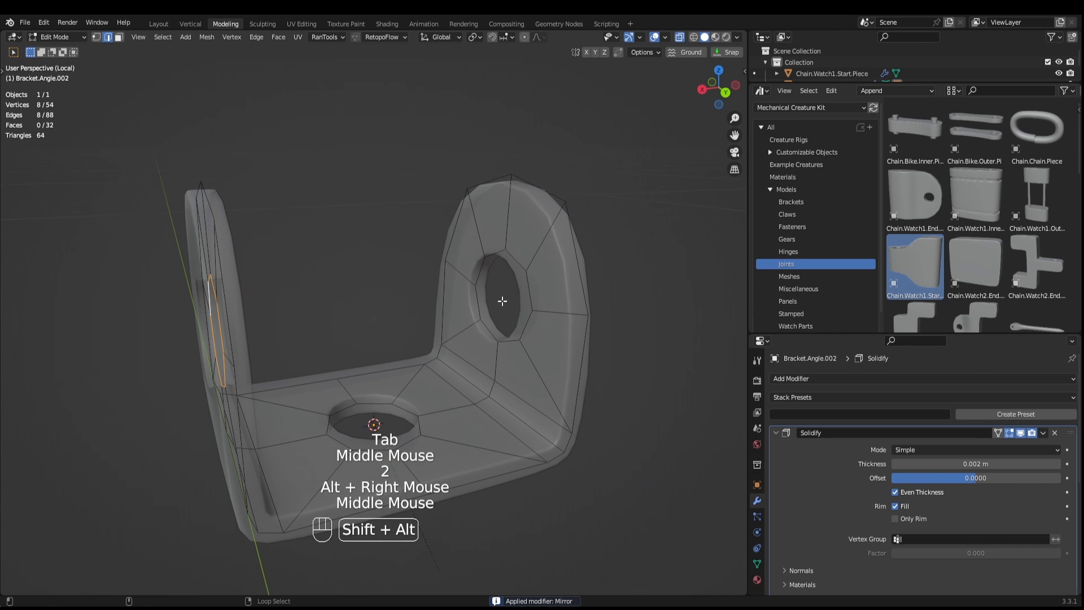
alt+shift+right_click(480, 278)
key(shift+s)
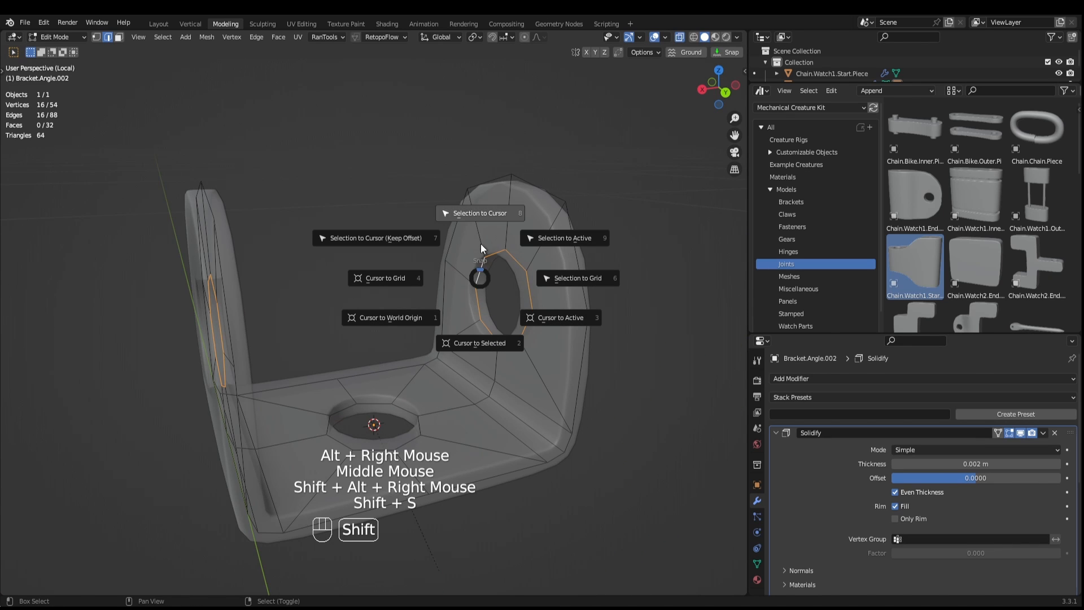
click(479, 343)
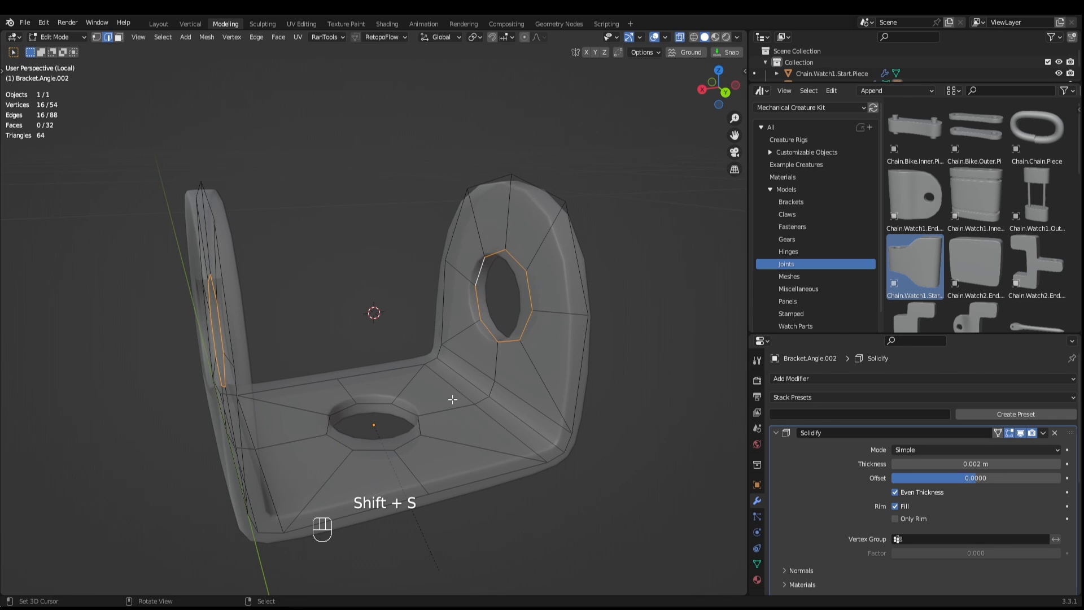
Return to Object Mode and set the bracket's origin to the 3D cursor.
middle_drag(479, 343, 556, 385)
key(Tab)
scroll(519, 392, down, 2)
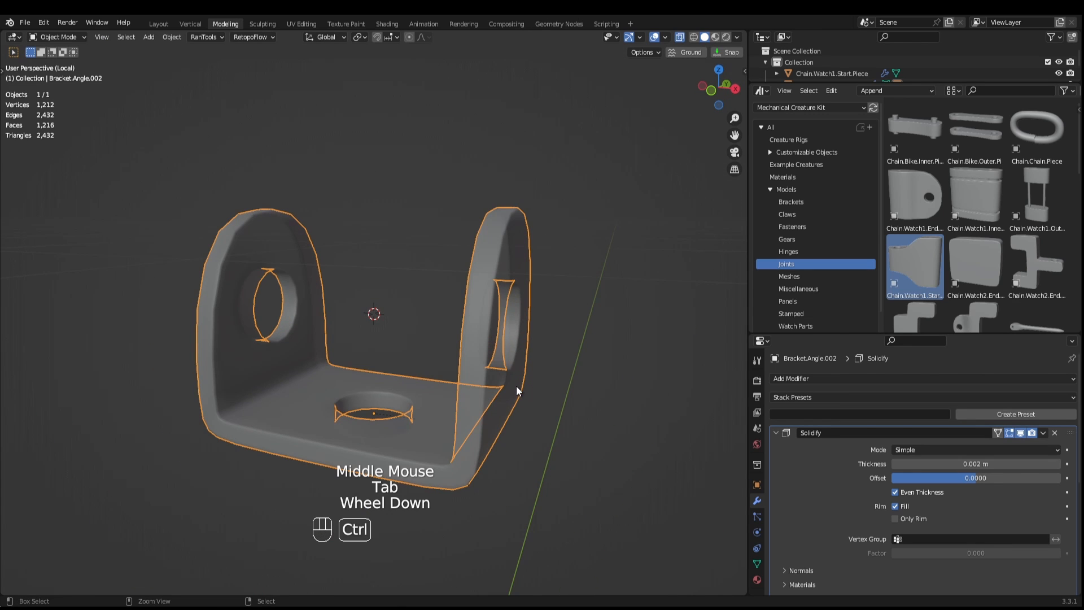
key(shift+ctrl+alt+o)
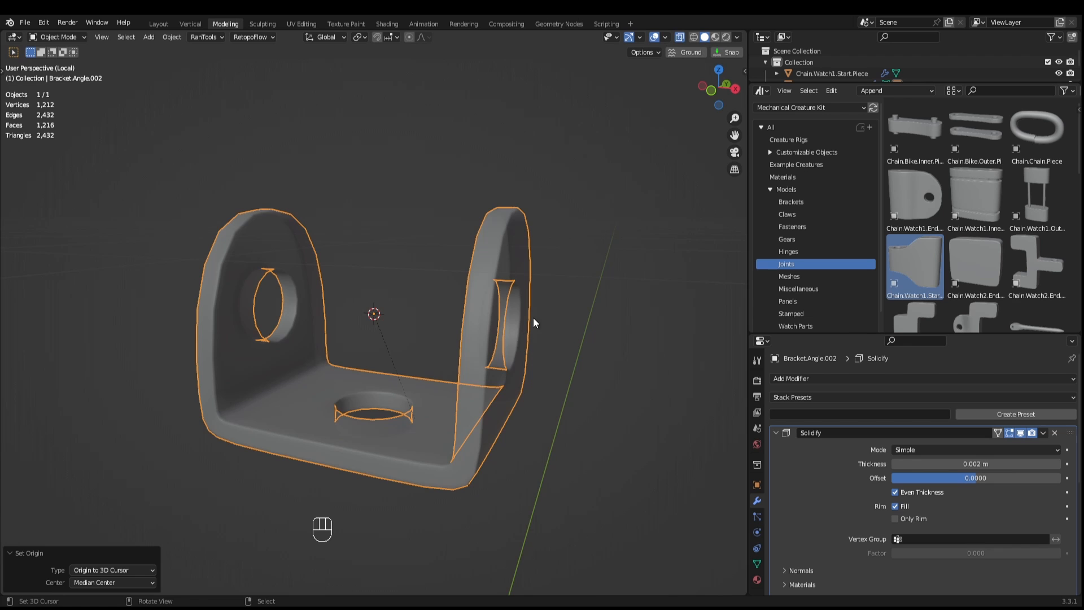
mouse_move(535, 322)
middle_down()
mouse_move(380, 312)
mouse_move(395, 355)
mouse_move(509, 346)
mouse_move(526, 329)
middle_up()
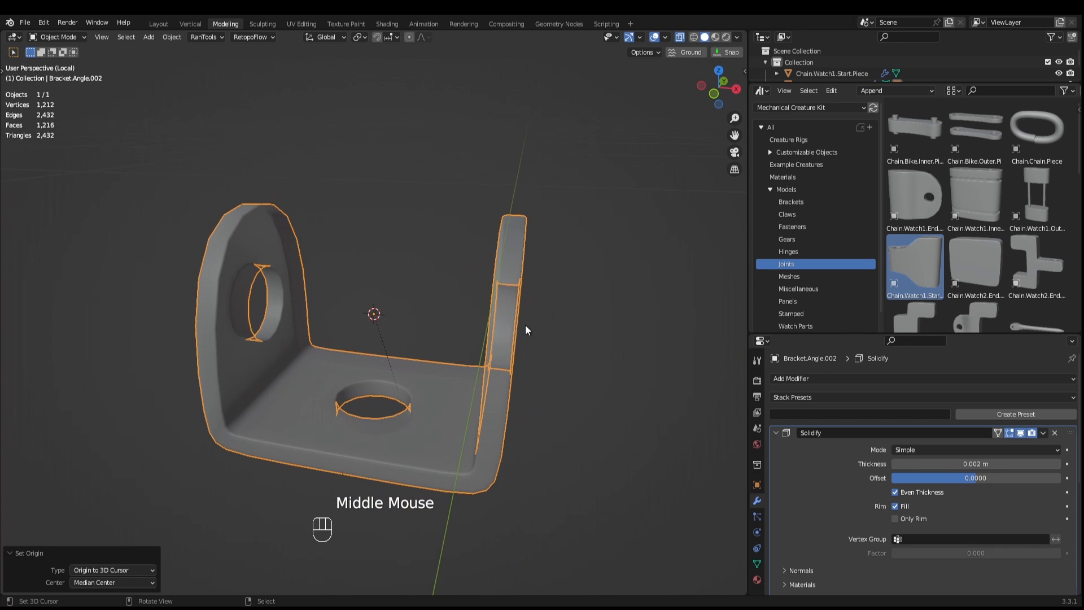
Leave the isolated view of the bracket and turn off X-ray shading so the whole assembly is displayed solid.
middle_drag(358, 340, 339, 302)
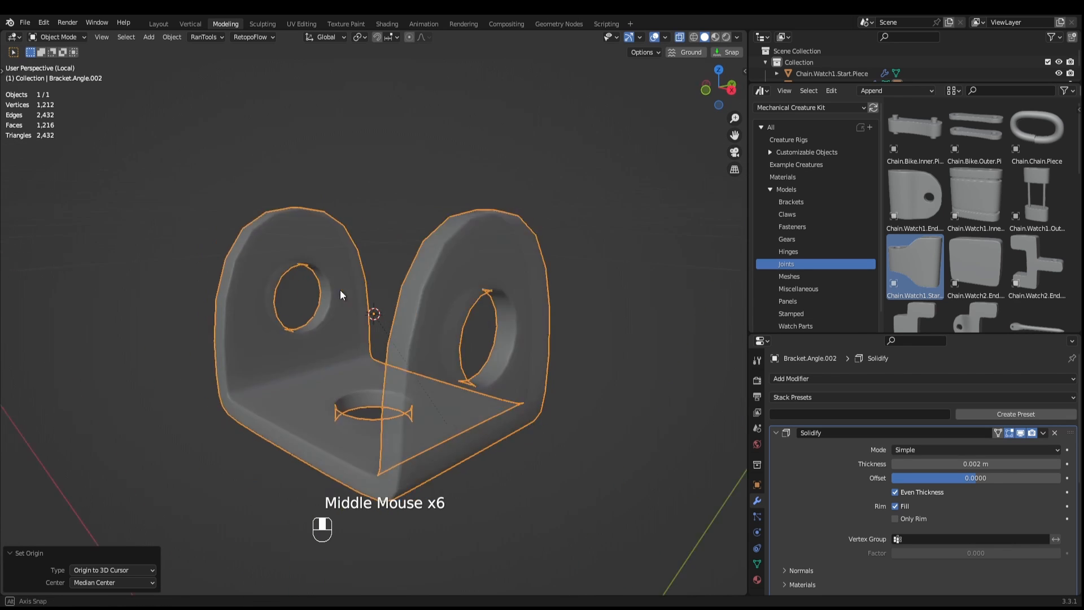
scroll(185, 297, down, 1)
key(slash)
scroll(240, 278, down, 2)
middle_drag(240, 278, 486, 374)
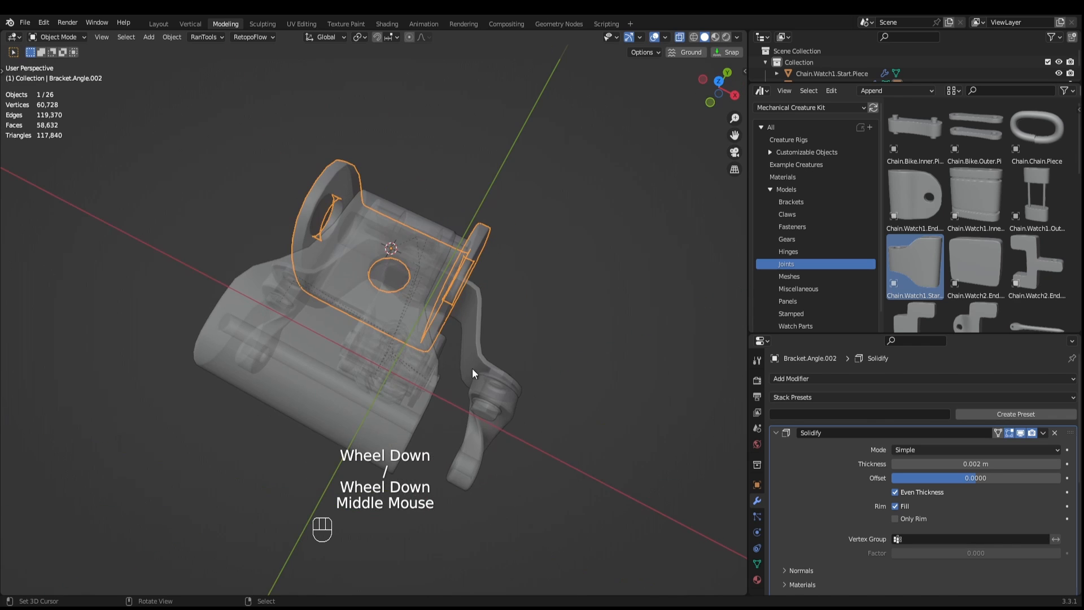
scroll(486, 351, up, 1)
key(alt+z)
middle_click(490, 312)
Select the chain-link piece, set the transform pivot to 3D Cursor and move the piece's origin to the 3D cursor.
right_click(490, 311)
key(KP_7)
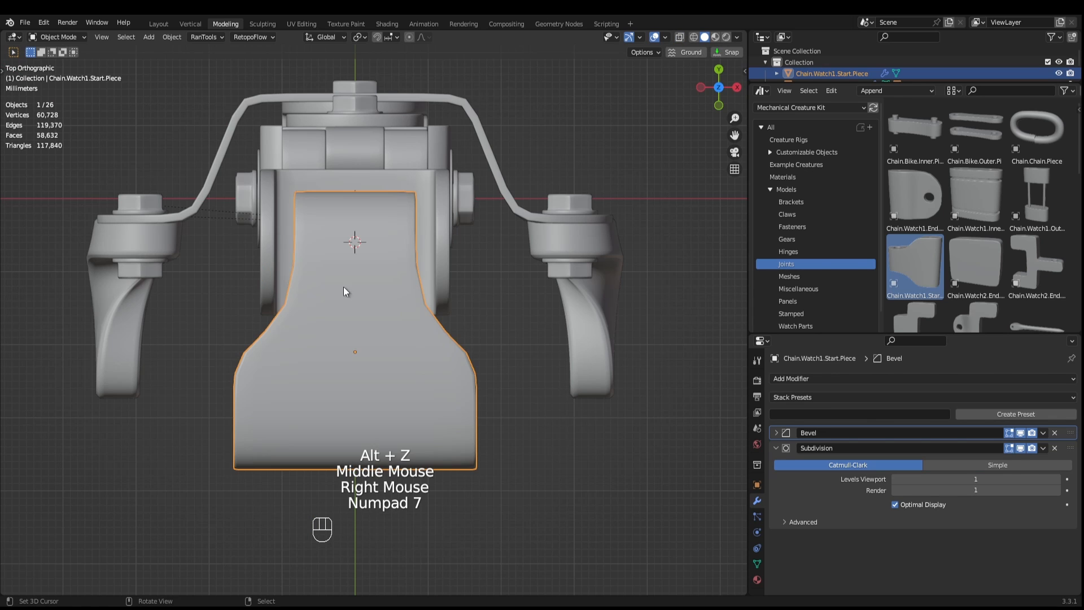
scroll(346, 292, up, 3)
click(358, 37)
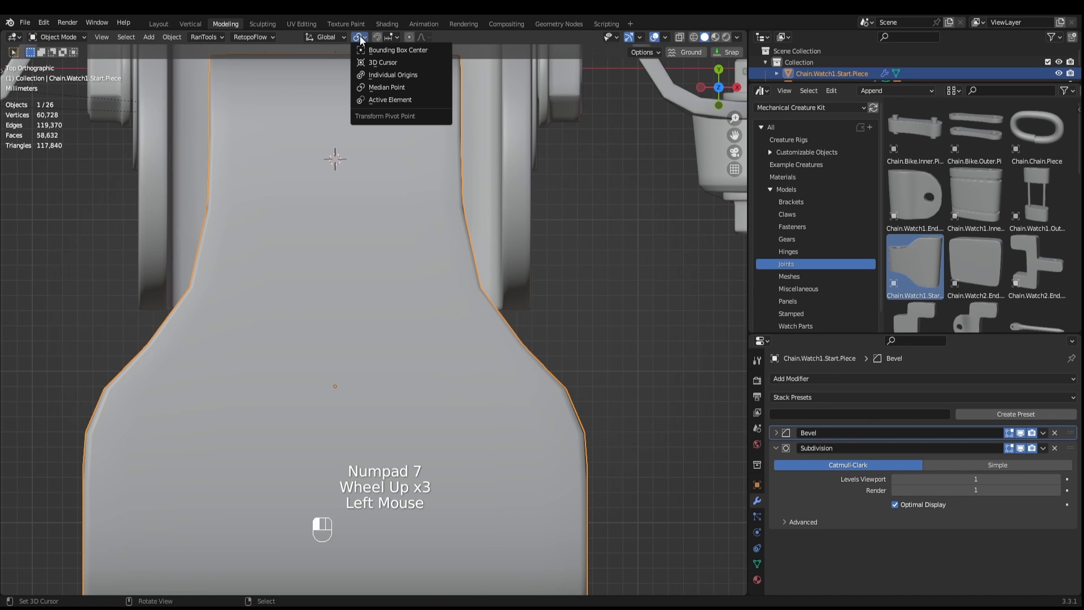
click(390, 63)
scroll(403, 313, down, 2)
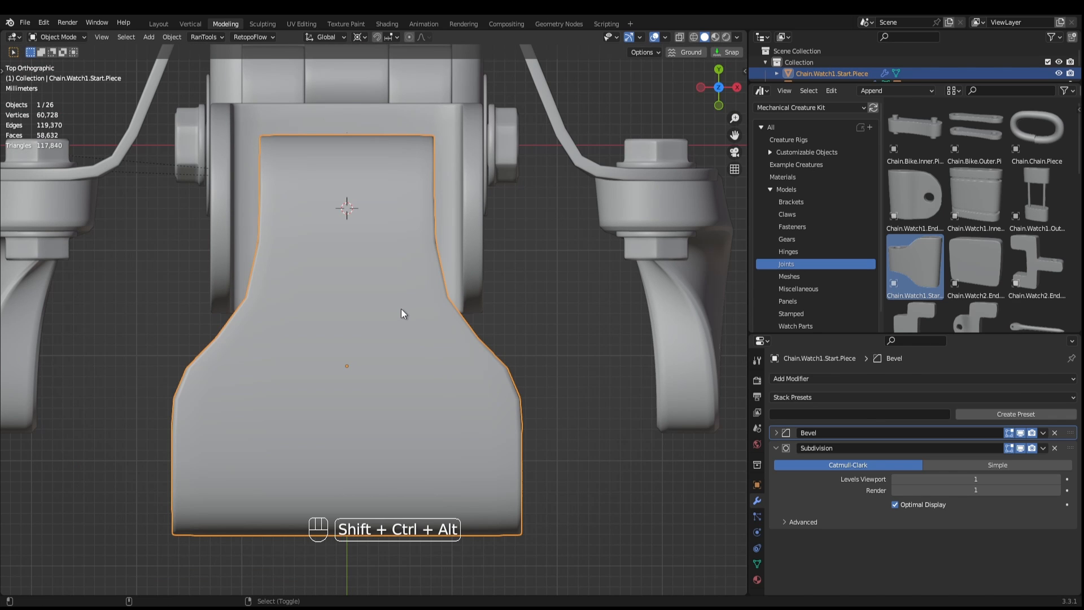
key(shift+ctrl+alt+o)
Scale the chain-link piece uniformly by 1.287 around the bracket's hole centre.
key(s)
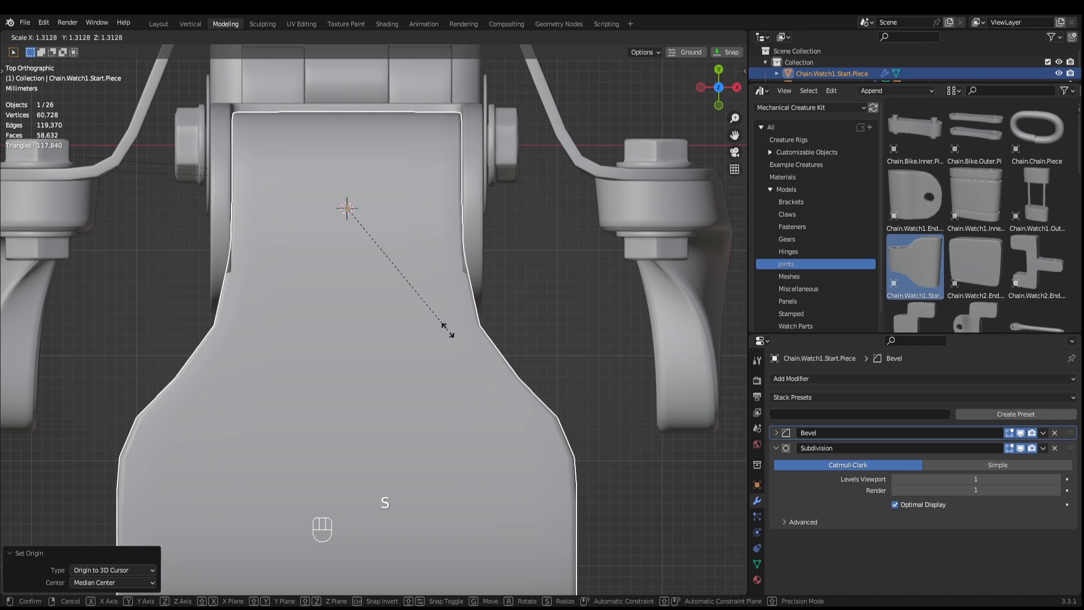
click(448, 331)
middle_drag(448, 332, 340, 278)
key(KP_7)
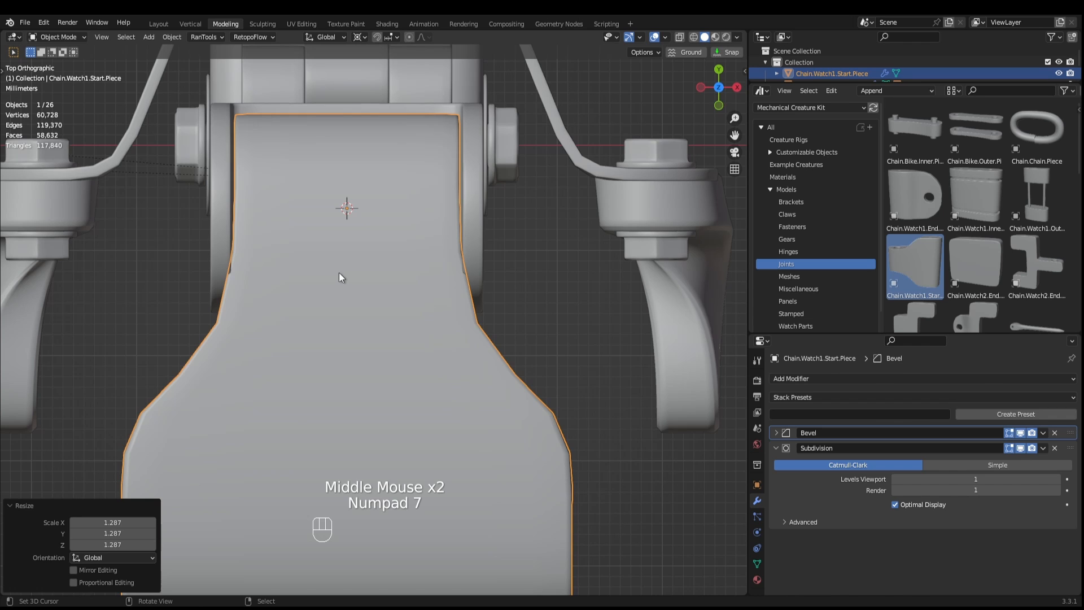
In Edit Mode with X-ray on, select all vertices of the chain piece's wide outer end.
scroll(340, 277, down, 3)
key(Tab)
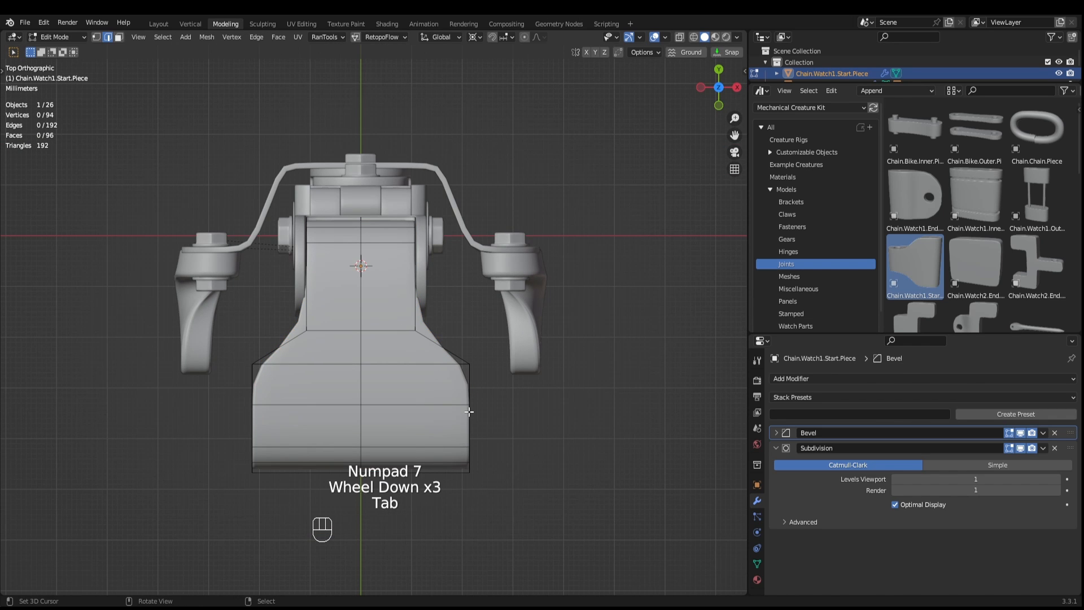
key(alt+z)
key(1)
drag(523, 504, 222, 318)
key(ctrl+r)
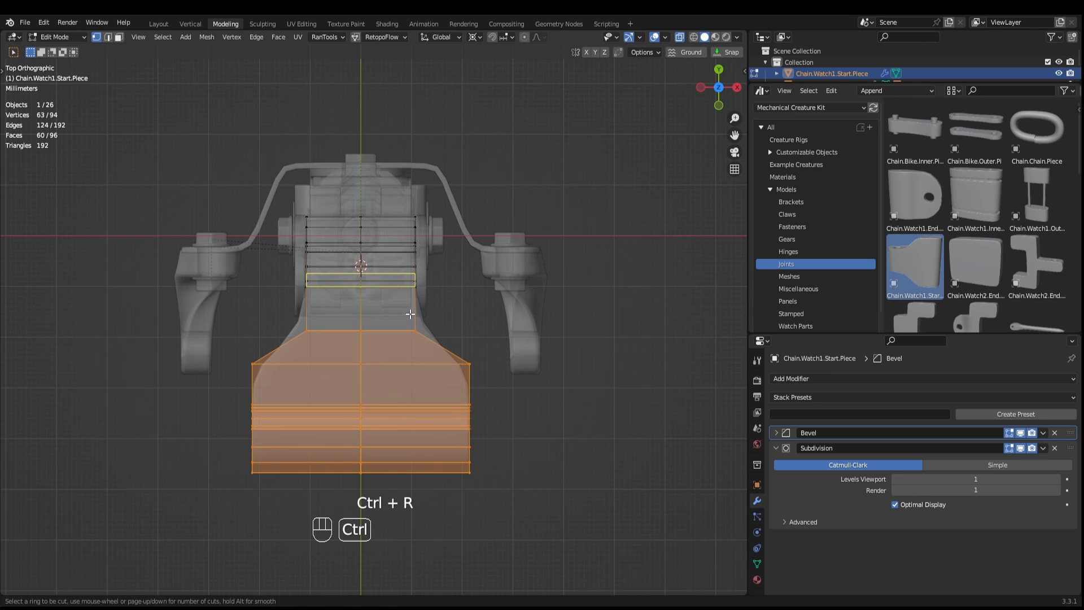
click(410, 315)
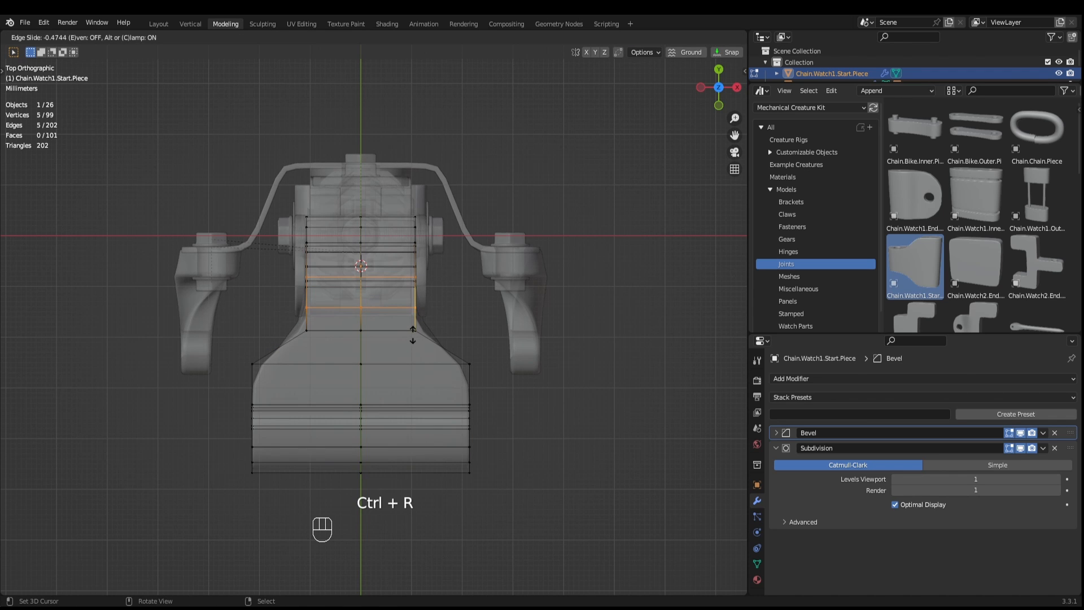
click(413, 336)
middle_drag(413, 337, 310, 238)
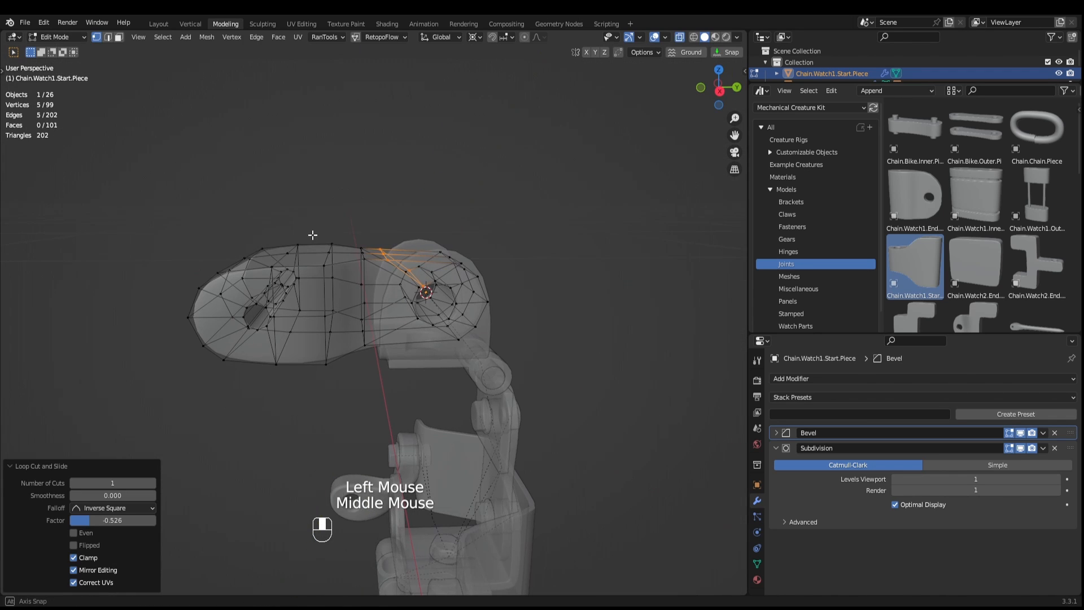
key(ctrl+z)
Move the chain piece's wide end -0.006 m along Y, away from the bracket, with increment snapping.
scroll(352, 287, up, 2)
scroll(353, 288, up, 2)
middle_drag(359, 295, 389, 329)
key(KP_7)
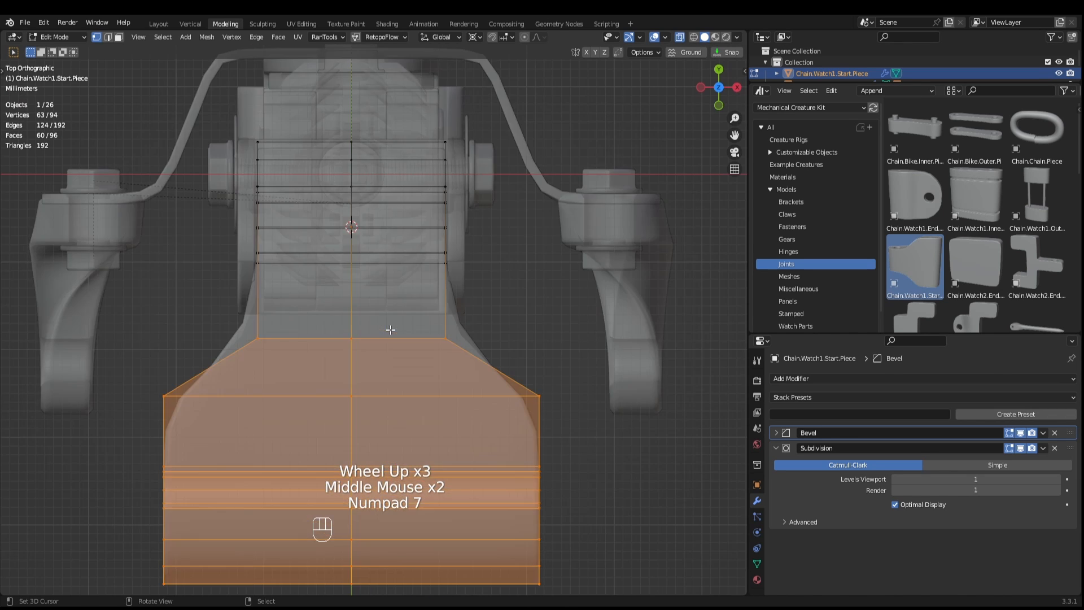
scroll(424, 353, down, 2)
key(g)
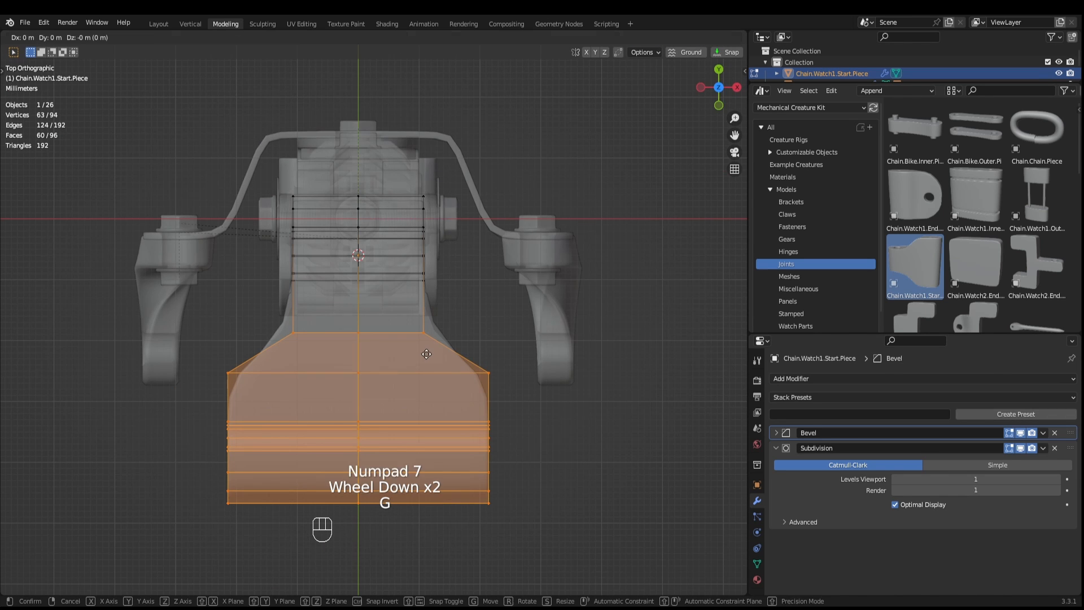
key(y)
key(ctrl)
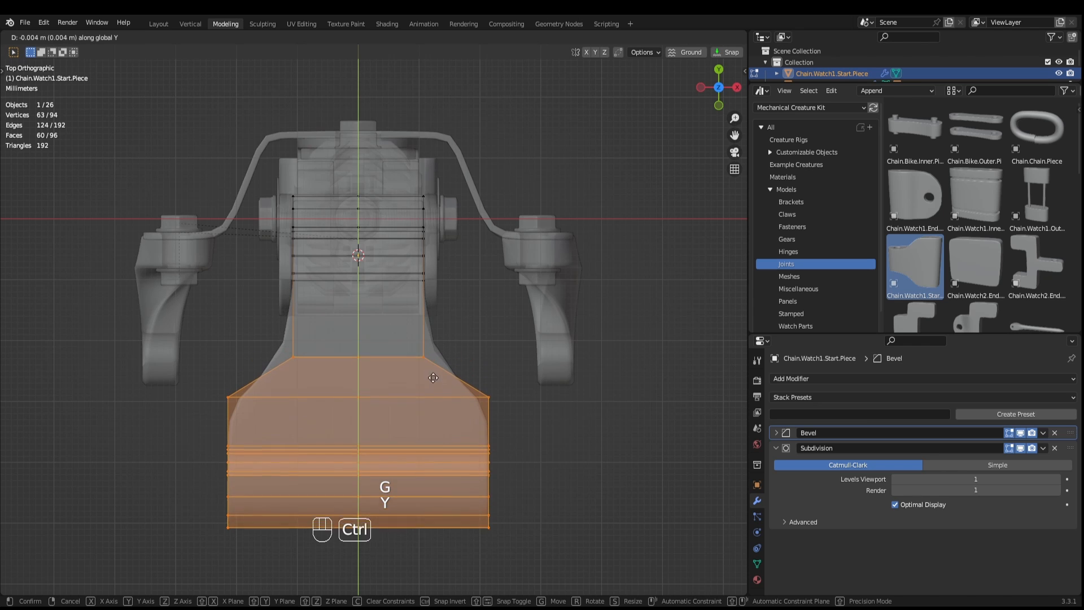
ctrl+click(436, 391)
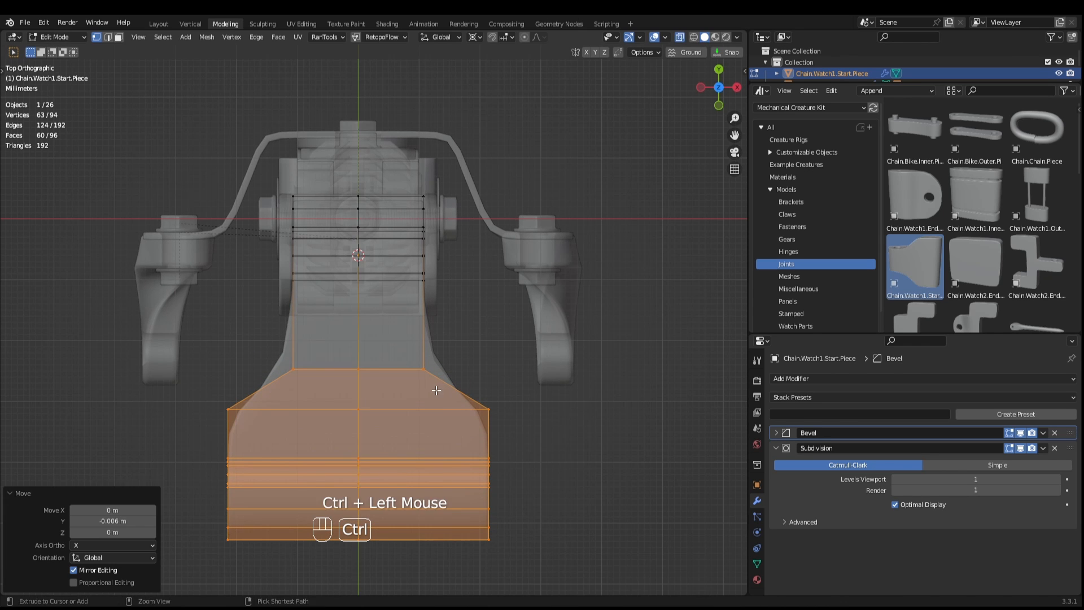
Select the full ring of edges around the chain piece's neck, where it begins to widen.
middle_drag(436, 392, 367, 294)
key(KP_1)
key(KP_3)
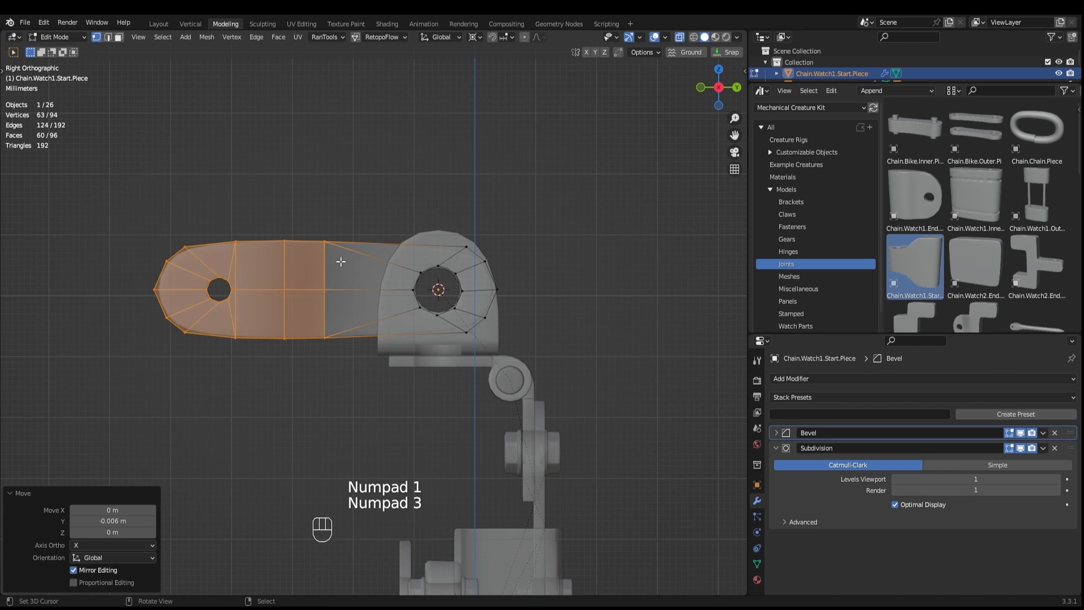
key(k)
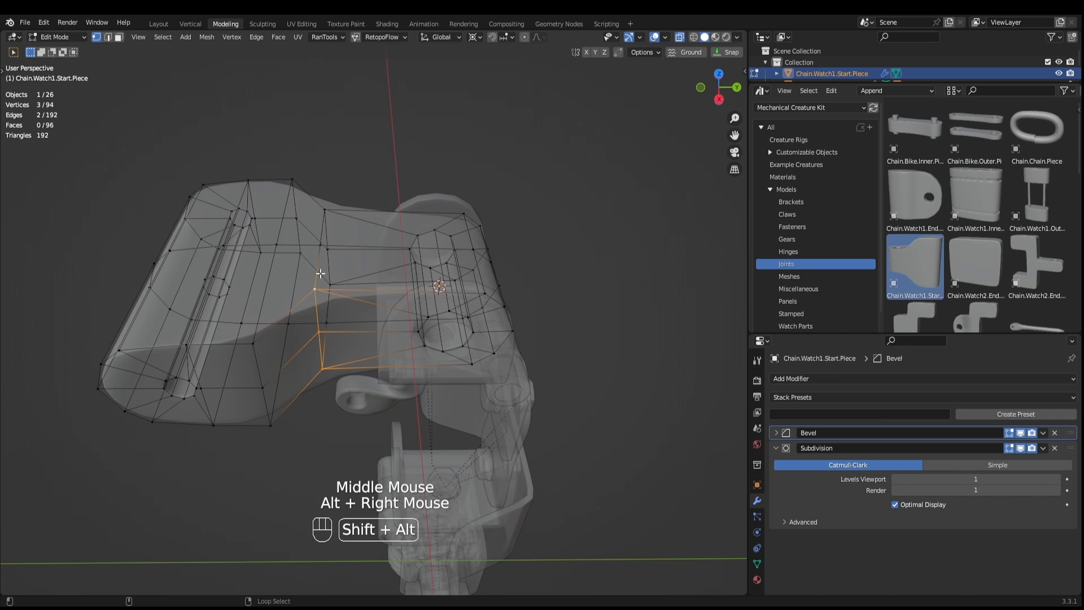
alt+shift+right_click(320, 272)
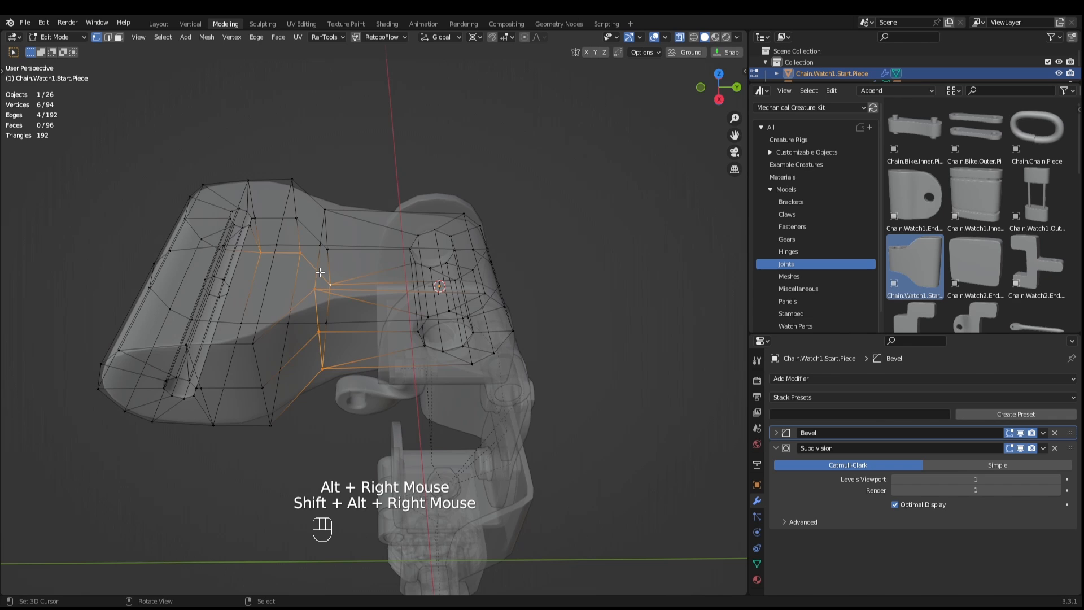
key(2)
alt+right_click(321, 290)
alt+shift+right_click(319, 315)
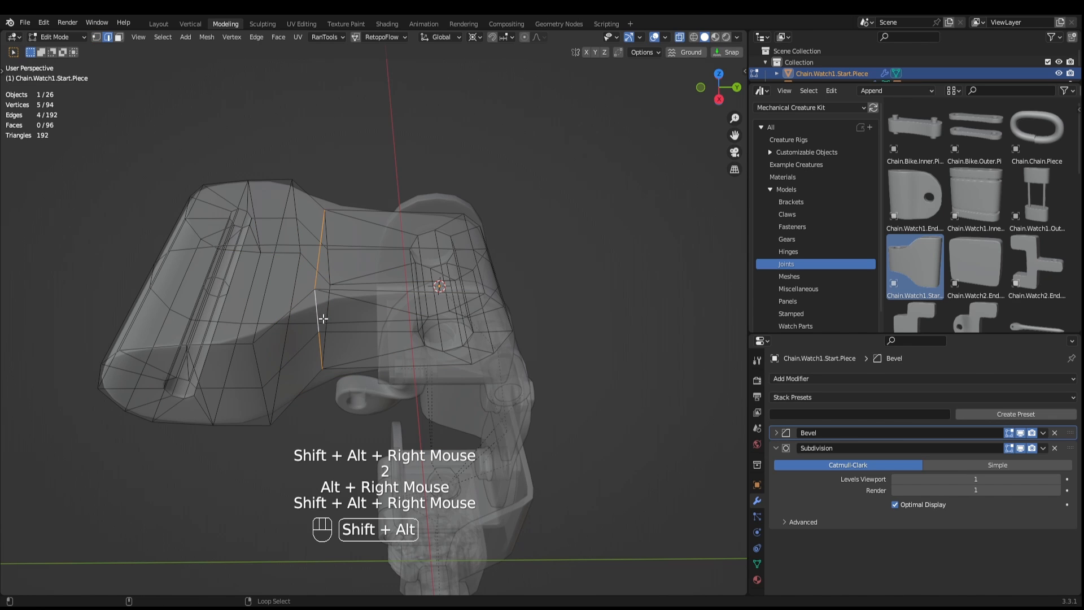
alt+shift+right_click(328, 312)
key(KP_1)
key(KP_3)
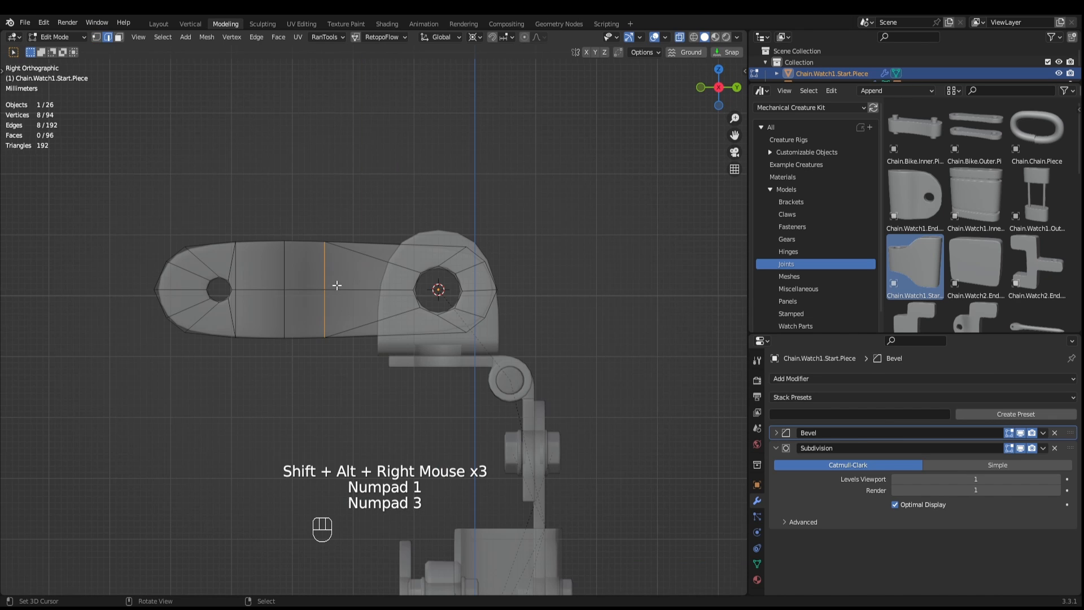
Move the neck edge ring 0.006124 m along Y toward the bracket, plus about 0.0025 m more.
key(g)
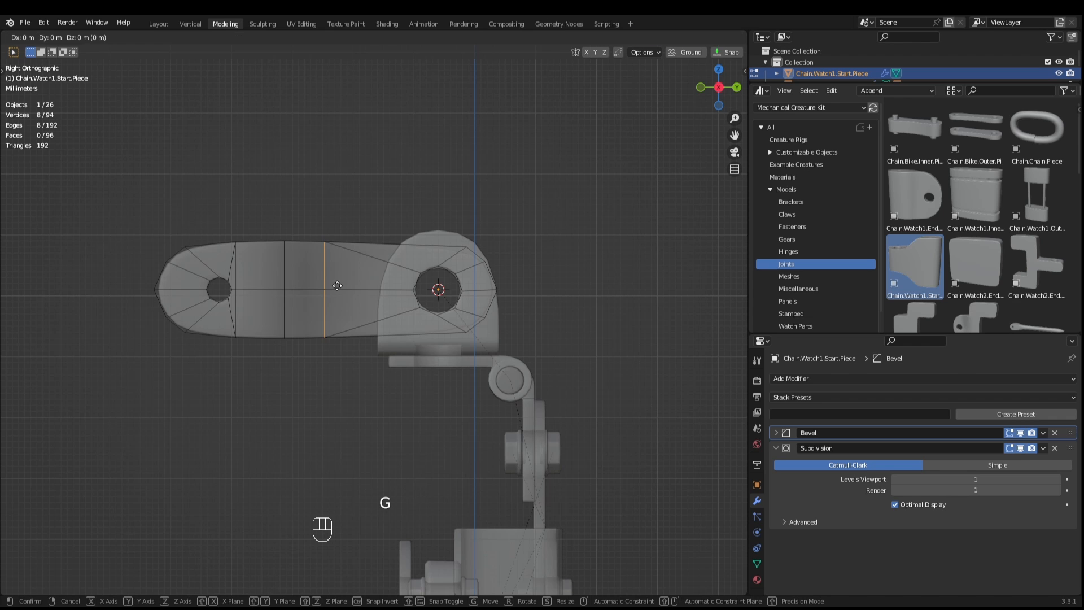
key(y)
click(339, 285)
middle_drag(339, 286, 378, 394)
key(KP_7)
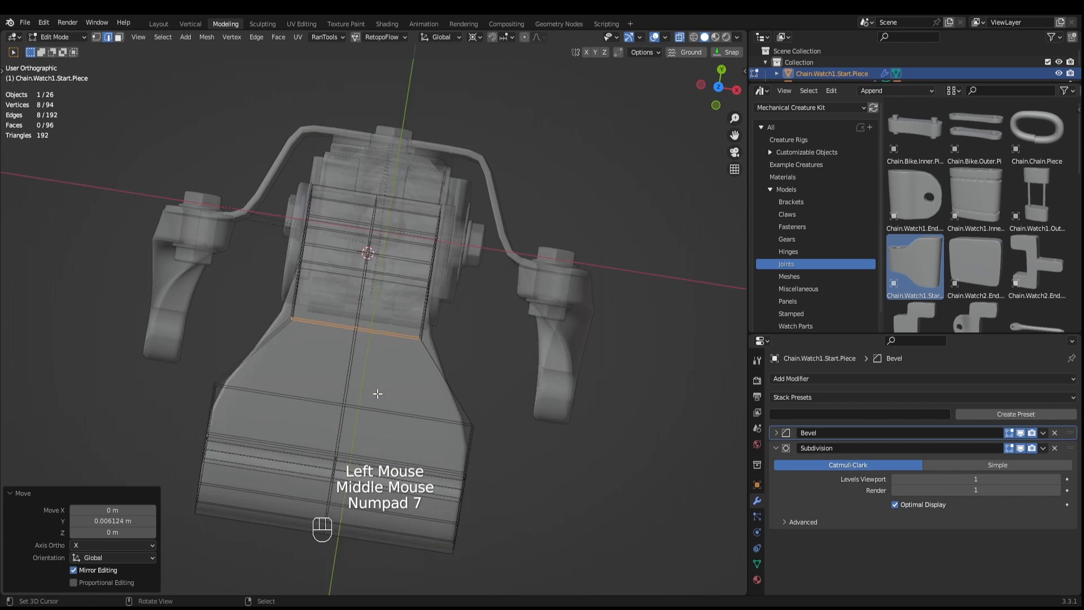
key(g)
key(y)
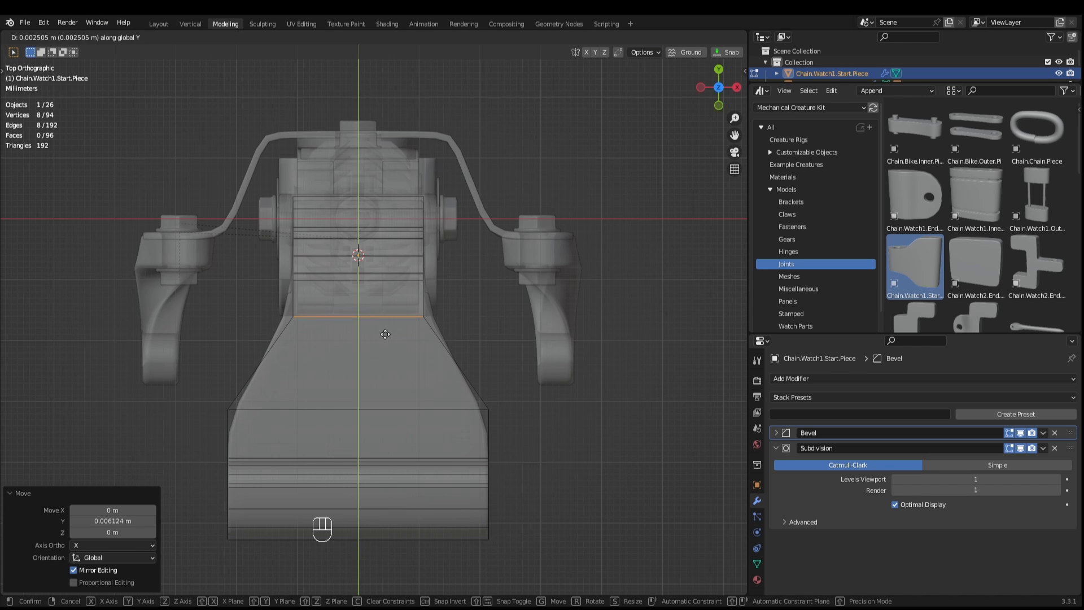
click(385, 336)
Add one centred loop cut across the flared section between the chain piece's neck and wide end.
middle_drag(385, 335, 339, 282)
key(ctrl+r)
click(332, 275)
right_click(331, 275)
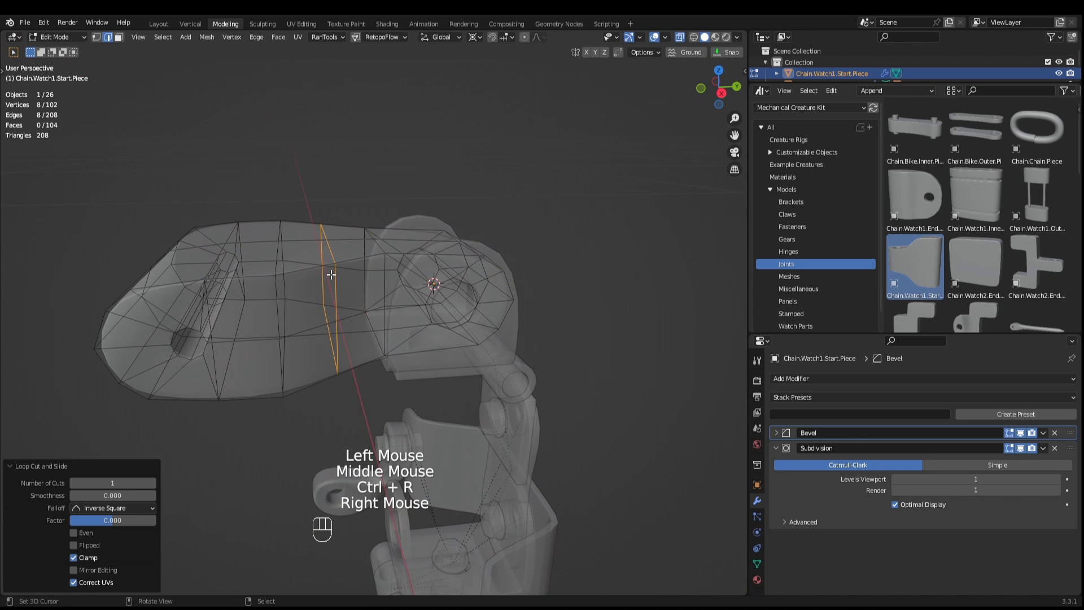
Narrow the new loop to about 0.76 along X around its own centre and return to Object Mode.
key(KP_7)
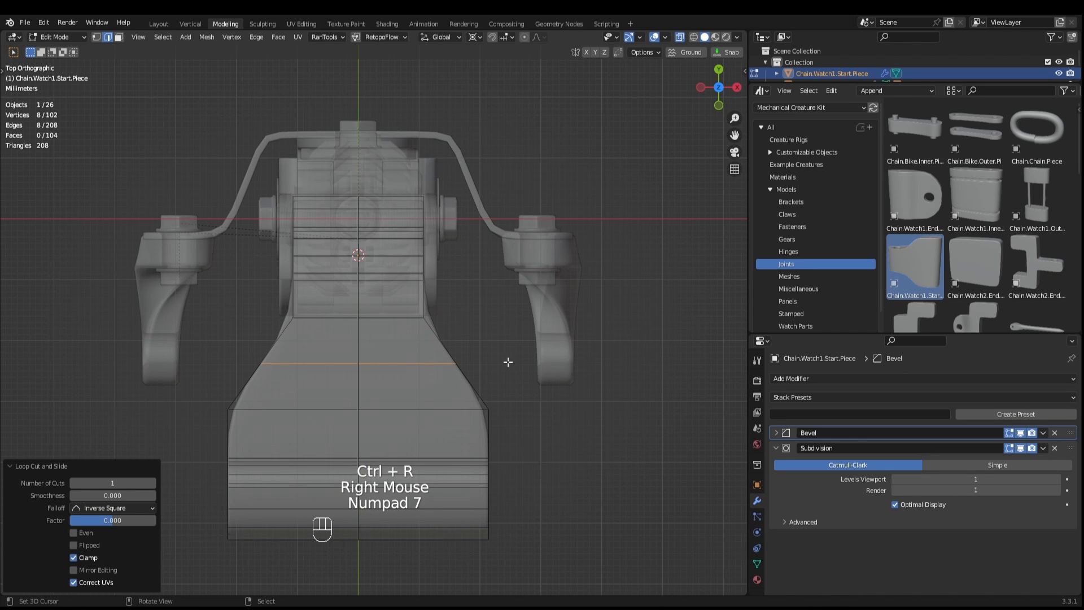
key(s)
right_click(515, 369)
click(507, 36)
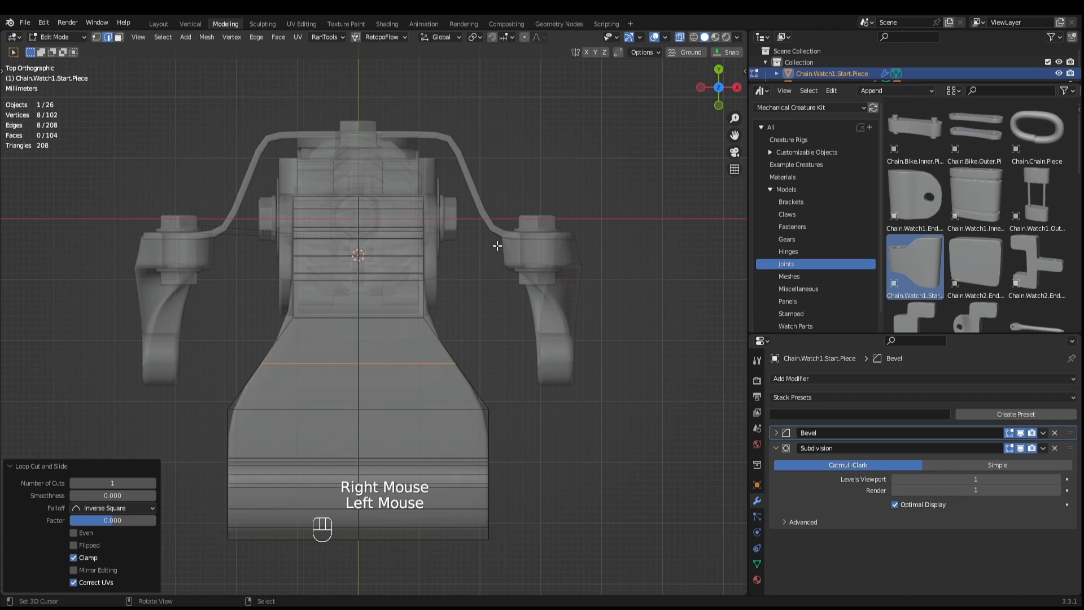
key(s)
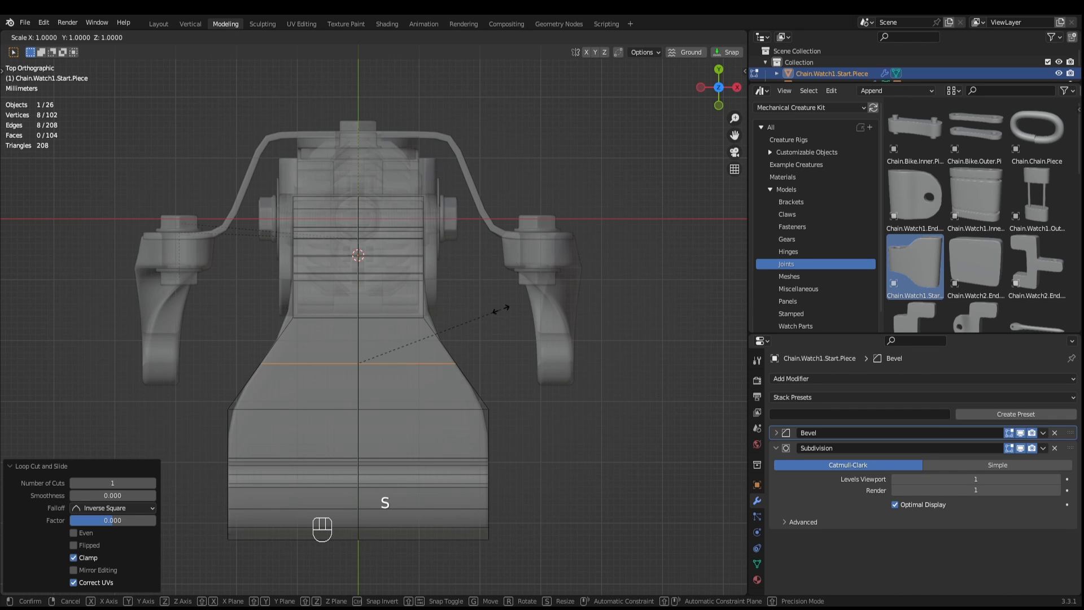
key(x)
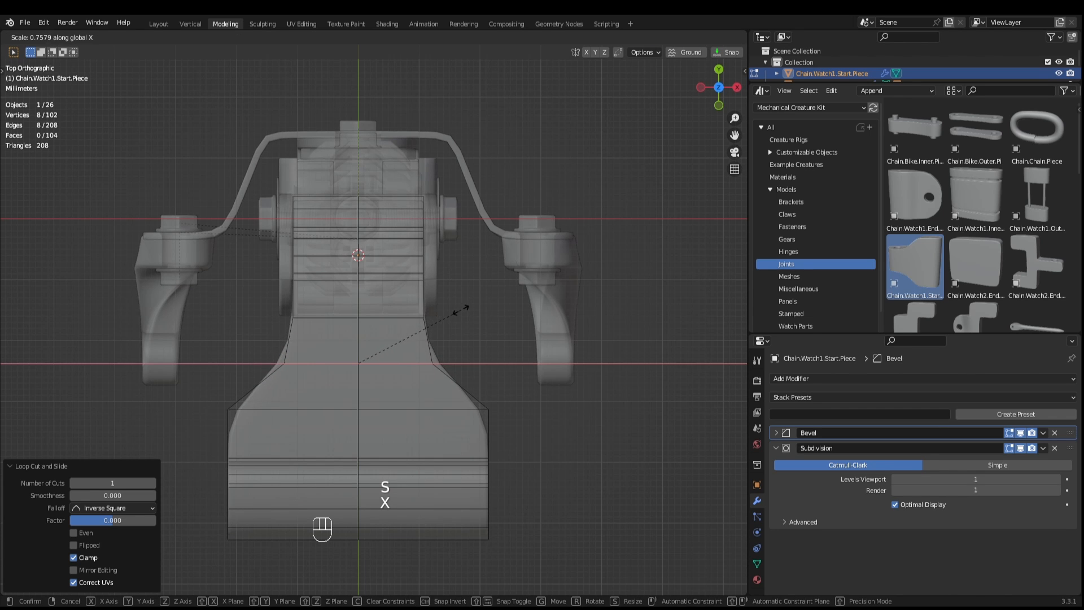
click(462, 310)
middle_drag(462, 310, 446, 294)
key(Tab)
Turn off X-ray and parent the chain piece to the U-shaped bracket using Object (Keep Transform).
middle_drag(446, 294, 413, 280)
key(alt+z)
scroll(381, 249, down, 3)
shift+right_click(411, 280)
key(ctrl+p)
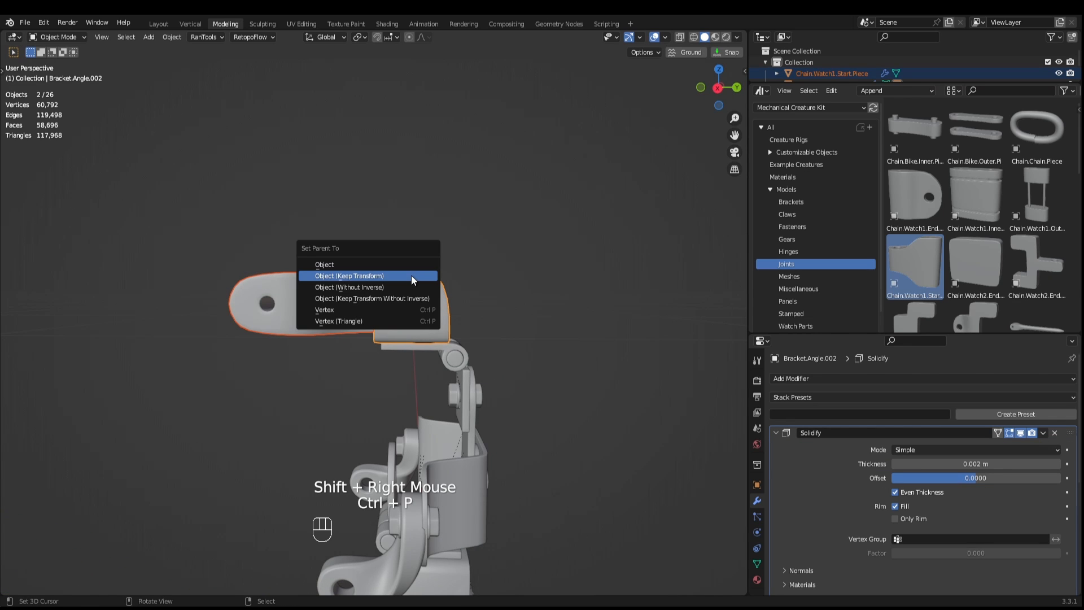
click(411, 276)
Test the chain piece's rotation about the X axis around the bracket's hole.
right_click(325, 303)
key(r)
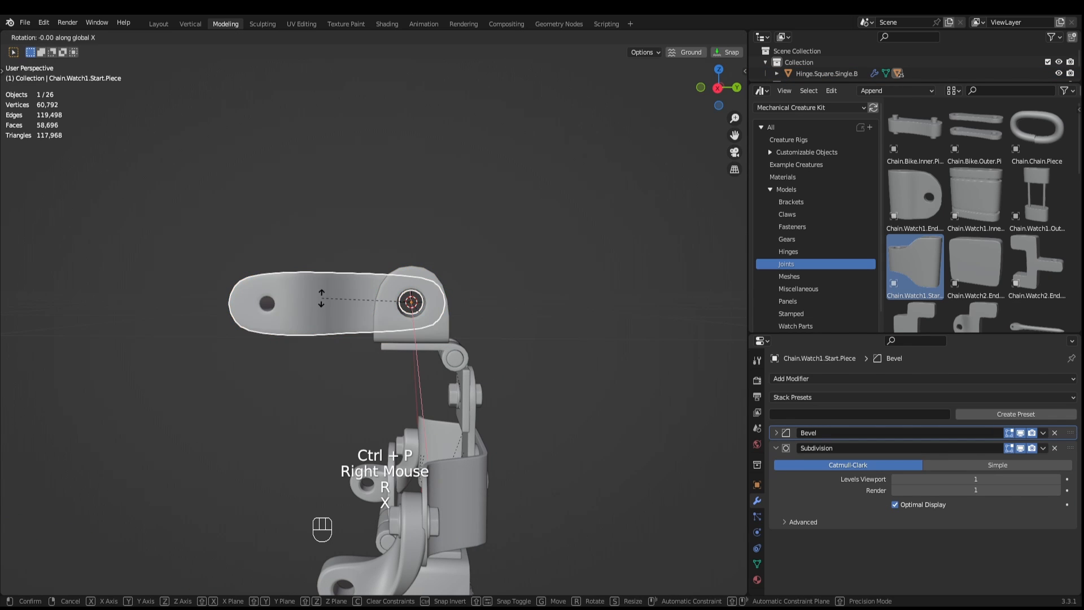
key(x)
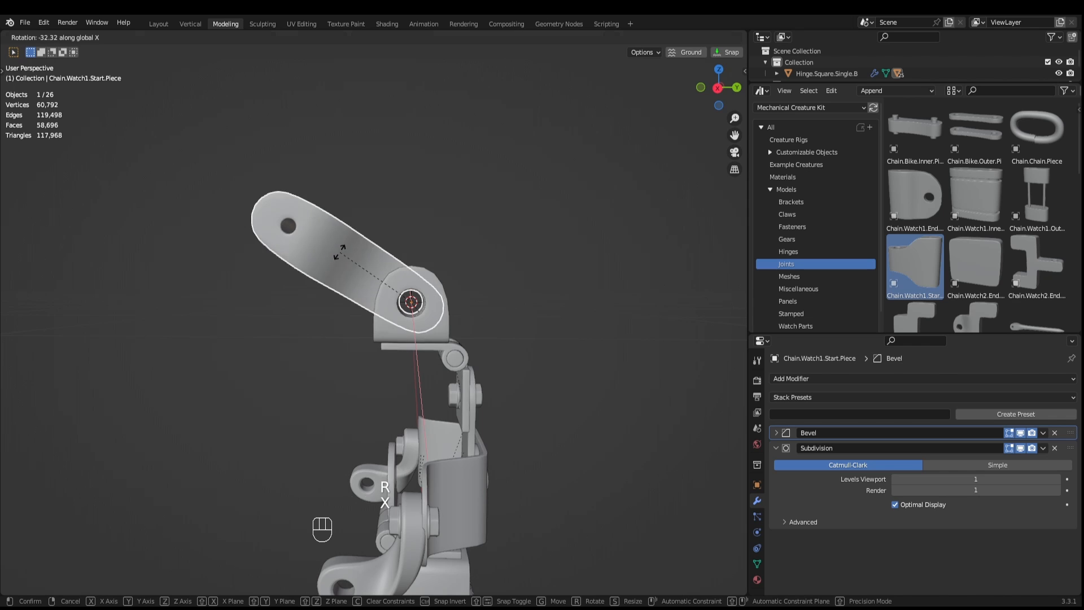
right_click(300, 316)
Save the file and rotate the upper hinge plate in side view, tilting the bracket and chain piece downward about 30°.
middle_drag(297, 321, 272, 318)
scroll(272, 318, up, 1)
key(KP_3)
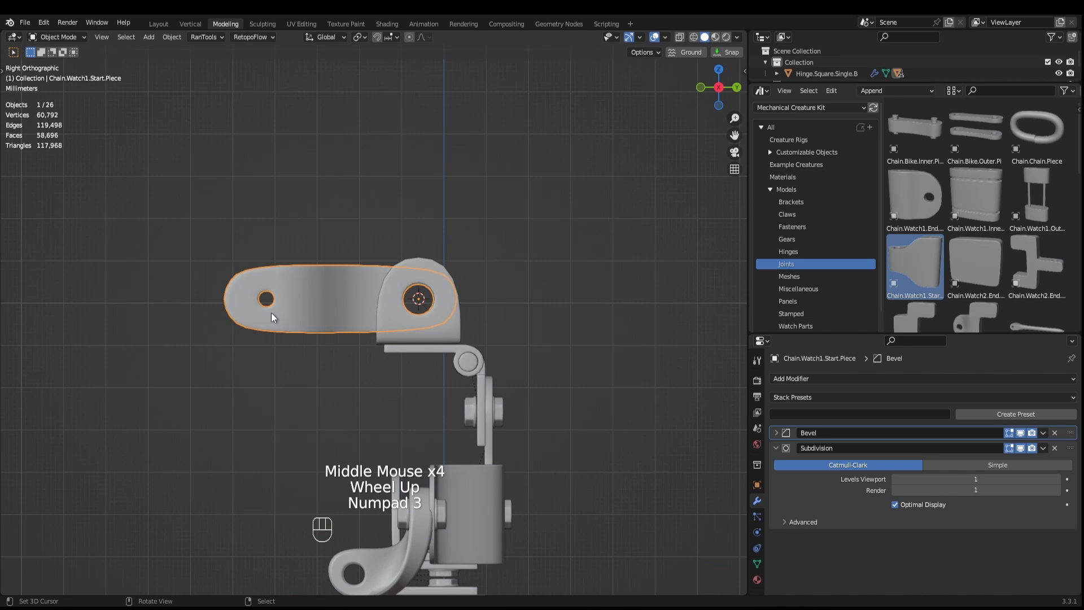
shift+middle_drag(350, 391, 368, 285)
key(ctrl+s)
right_click(447, 257)
key(r)
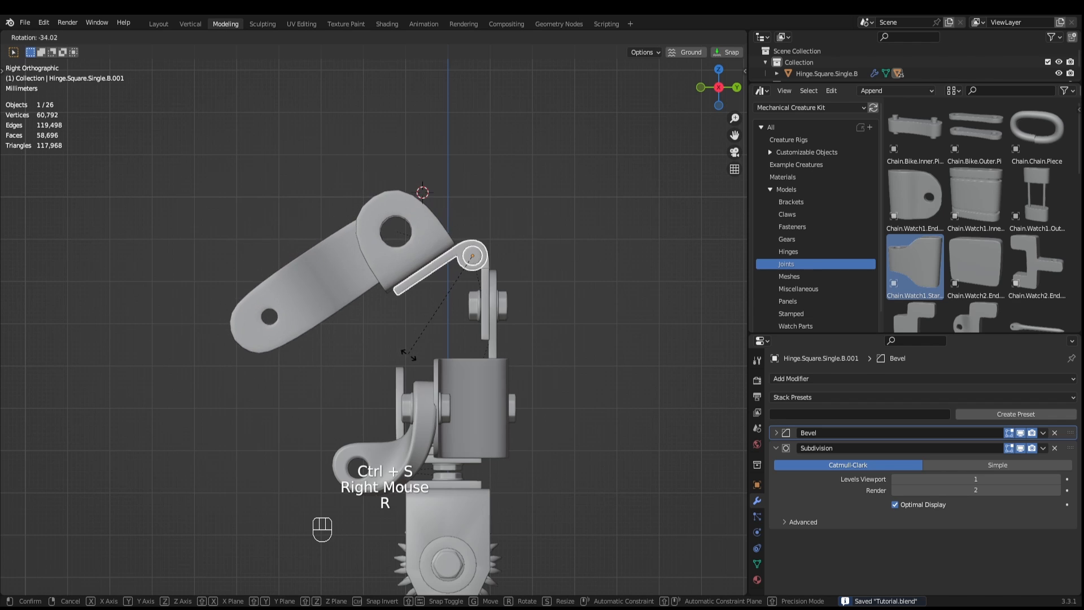
click(408, 344)
Adjust the chain piece's tilt slightly in its bracket and swing the upper hinge plate further downward in side view.
right_click(331, 351)
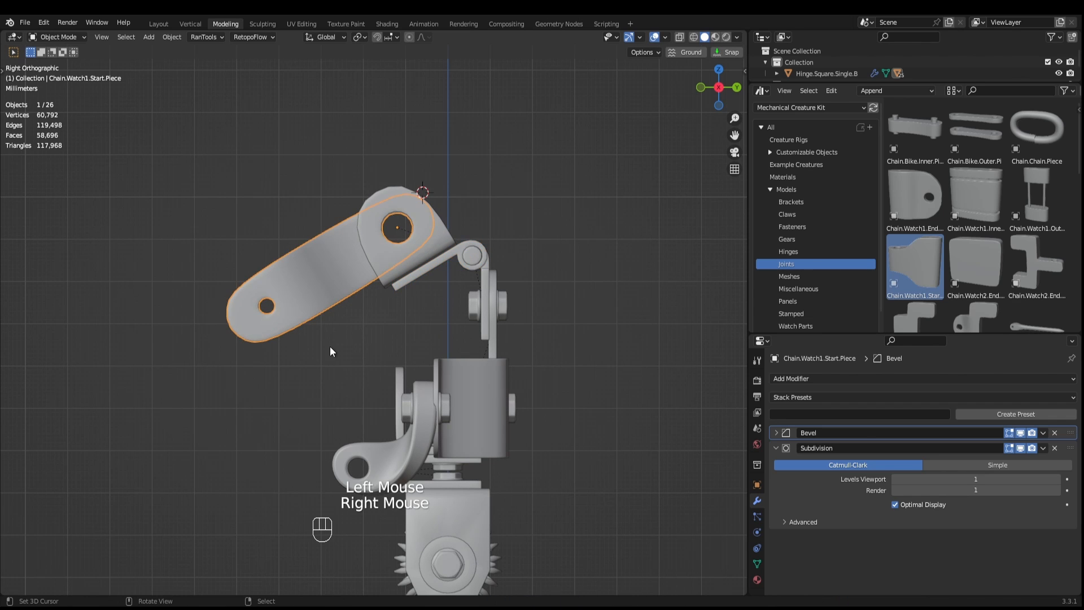
key(r)
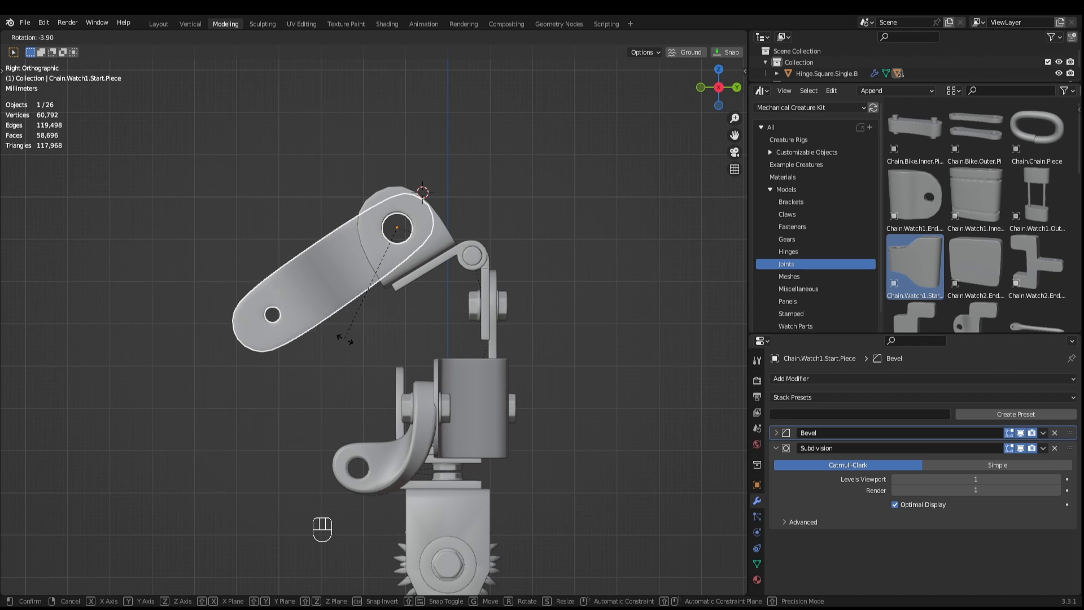
click(346, 345)
right_click(431, 275)
key(r)
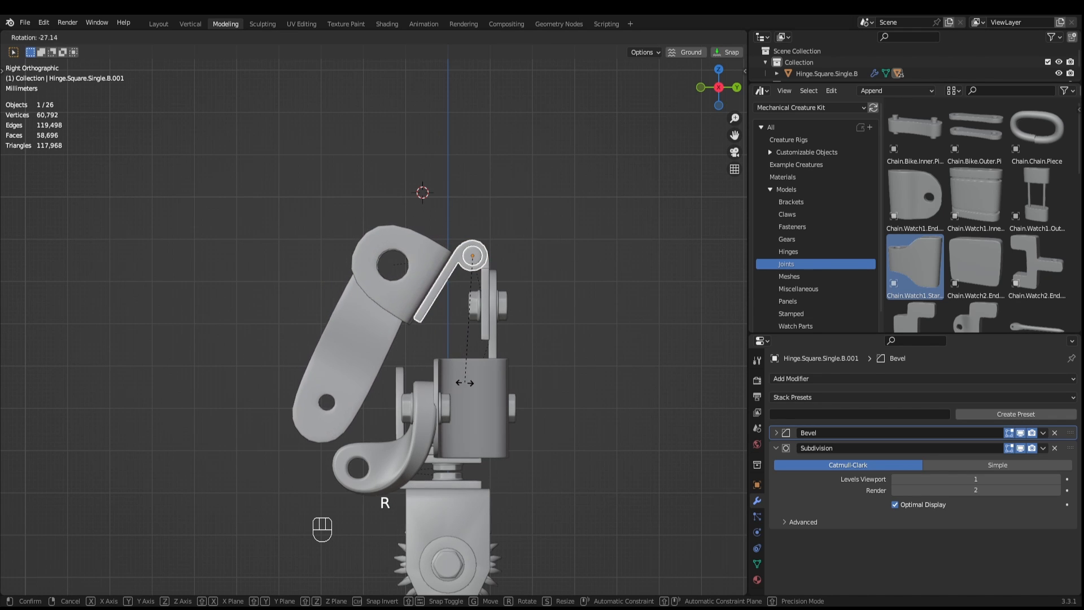
click(438, 388)
Rotate the chain piece outward by about 23.8° around the bracket's hole and save the file.
right_click(371, 390)
key(r)
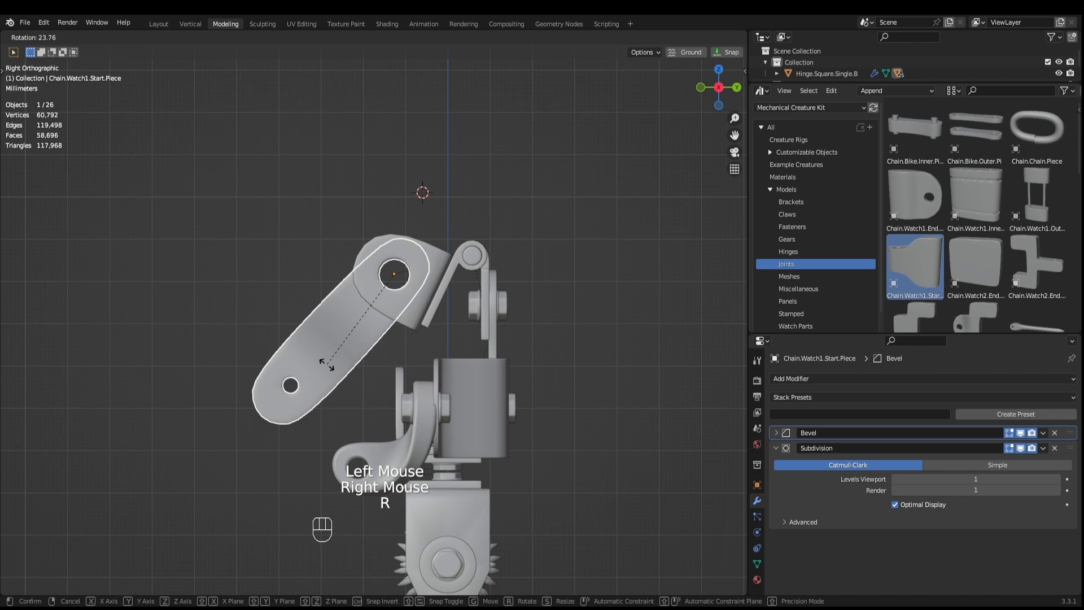
click(330, 368)
middle_drag(329, 368, 460, 377)
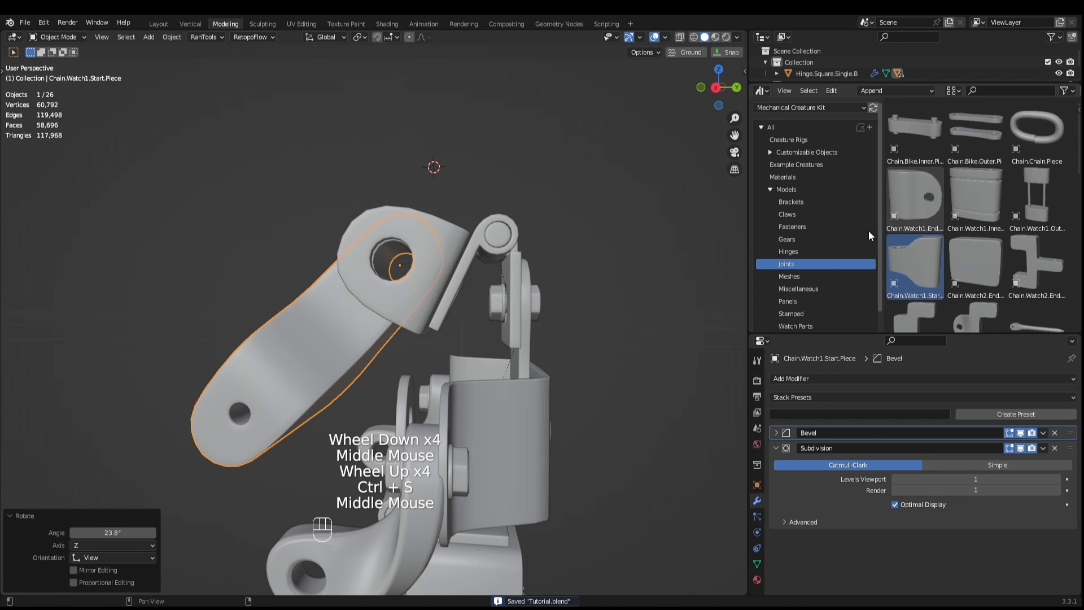
middle_drag(407, 271, 461, 273)
middle_drag(569, 297, 542, 285)
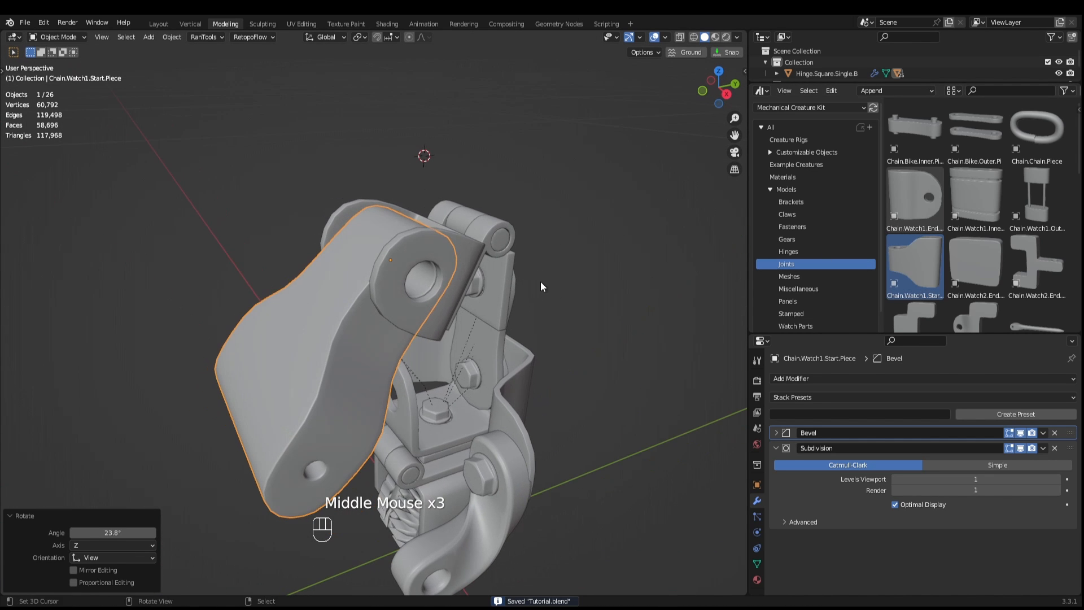
Append a Head.Hex.External bolt from the kit's Fasteners category and snap it to the chain piece's pivot.
click(793, 227)
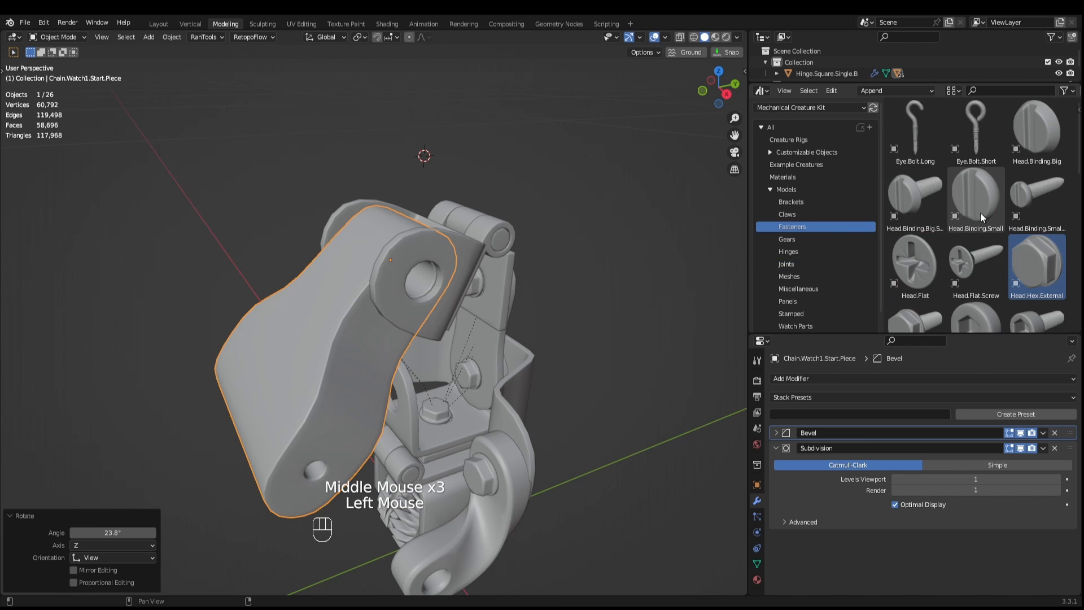
scroll(986, 237, down, 5)
scroll(980, 200, down, 1)
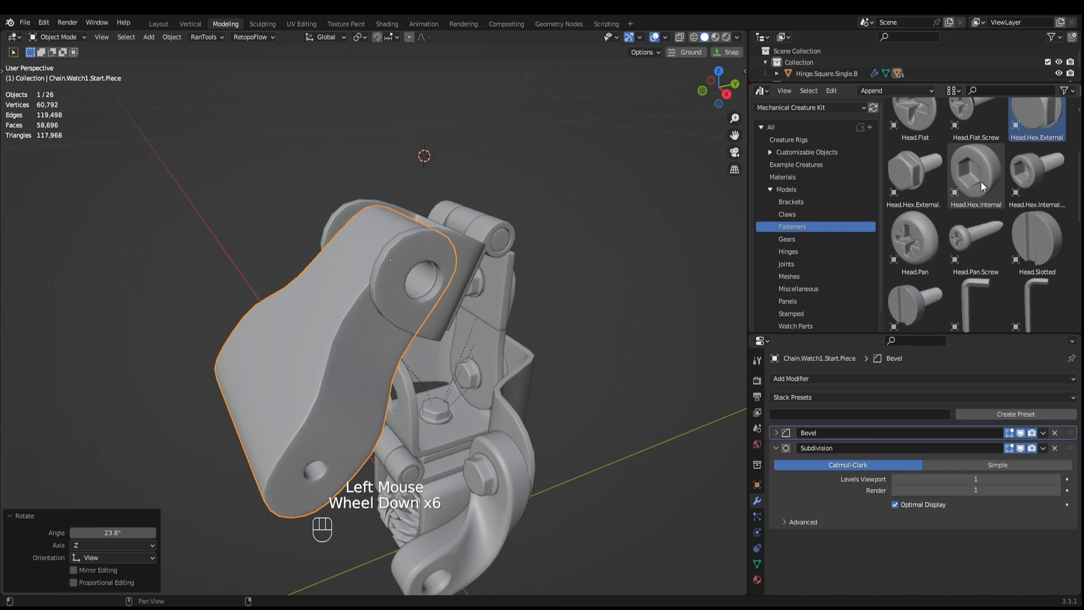
scroll(982, 192, up, 2)
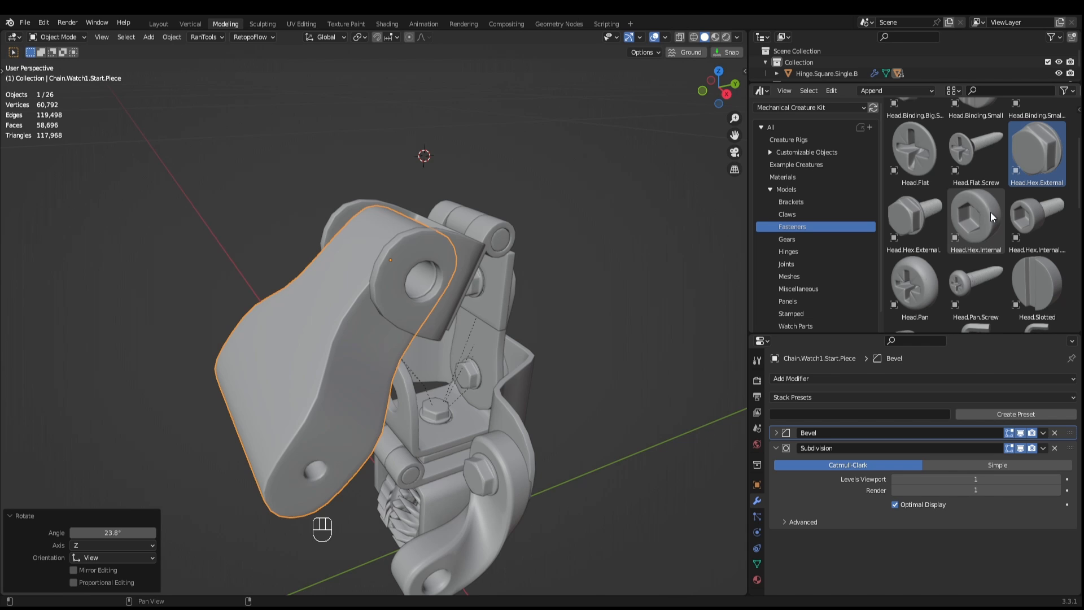
scroll(1027, 206, up, 2)
drag(1028, 202, 650, 467)
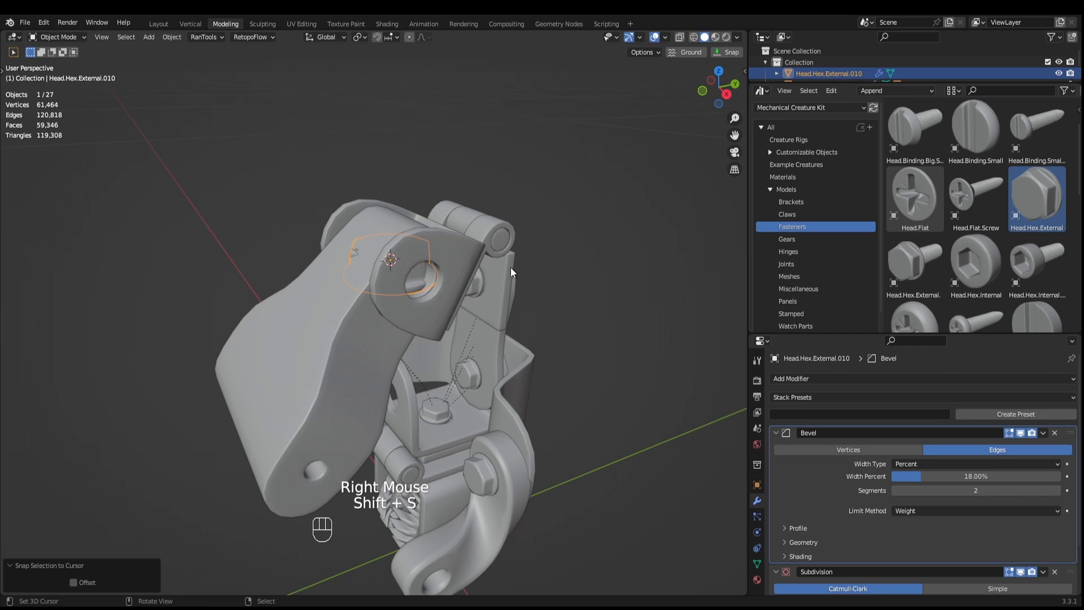
Rotate the new hex bolt 90° about the global Y axis.
key(r)
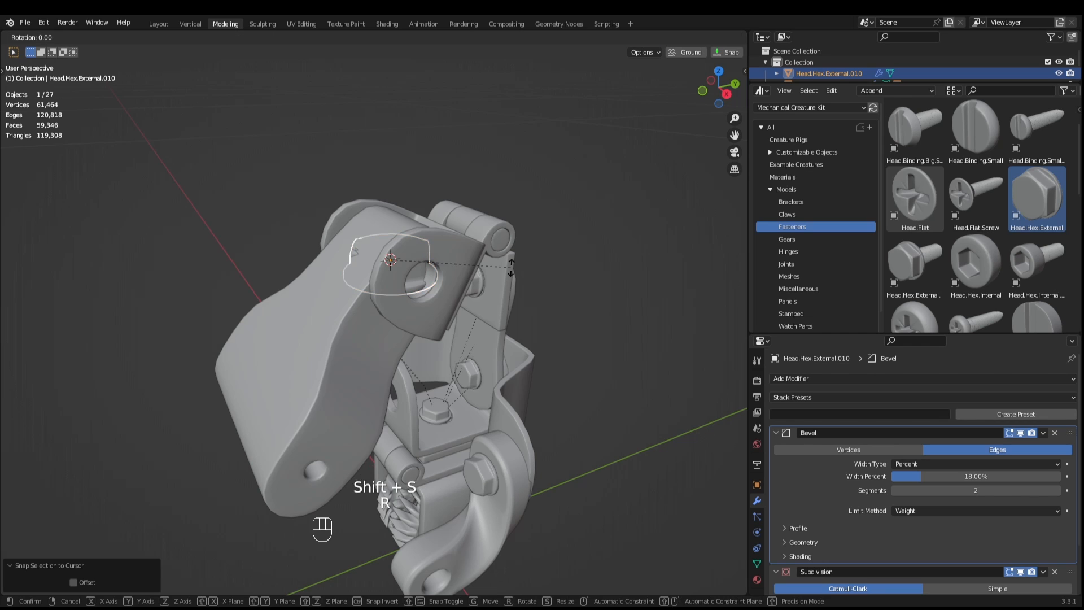
key(y)
key(KP_9)
key(KP_0)
key(KP_Enter)
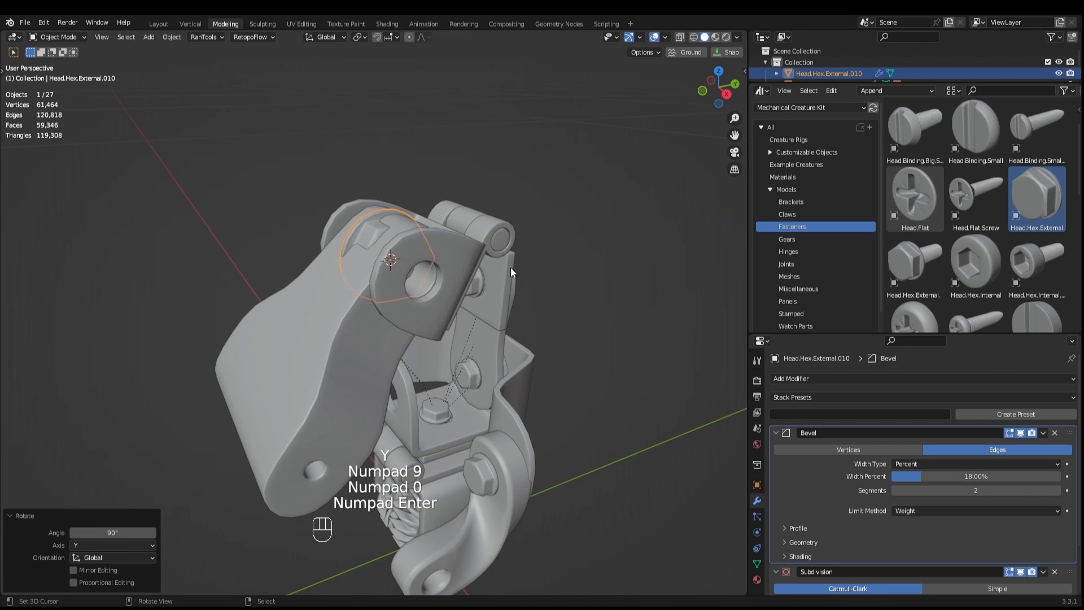
Clear the upper hinge plate's rotation and rotate it -90° about the global Z axis.
right_click(488, 243)
right_click(487, 234)
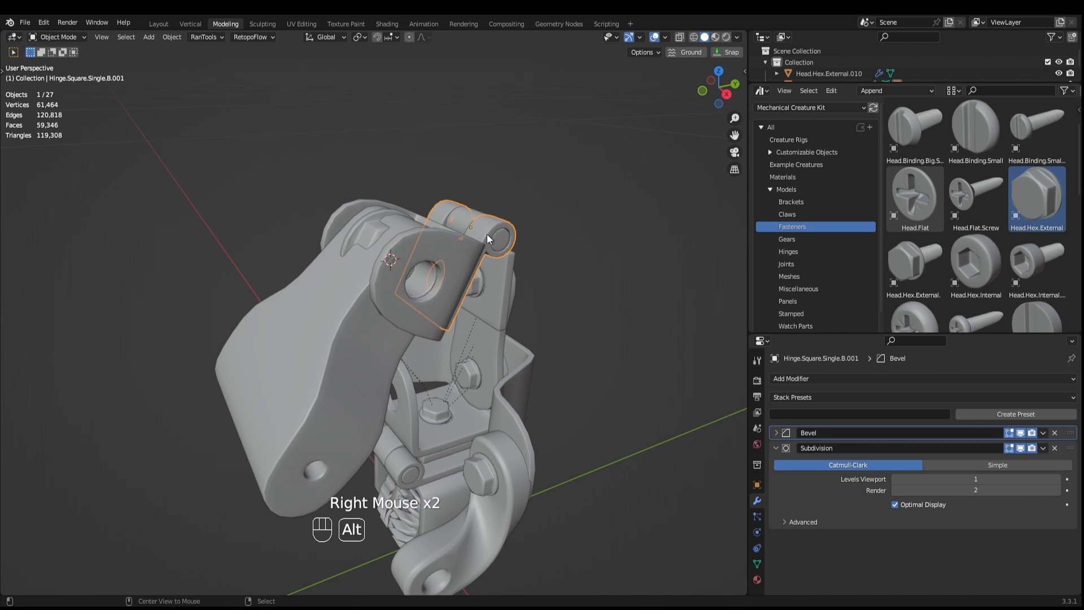
key(alt+r)
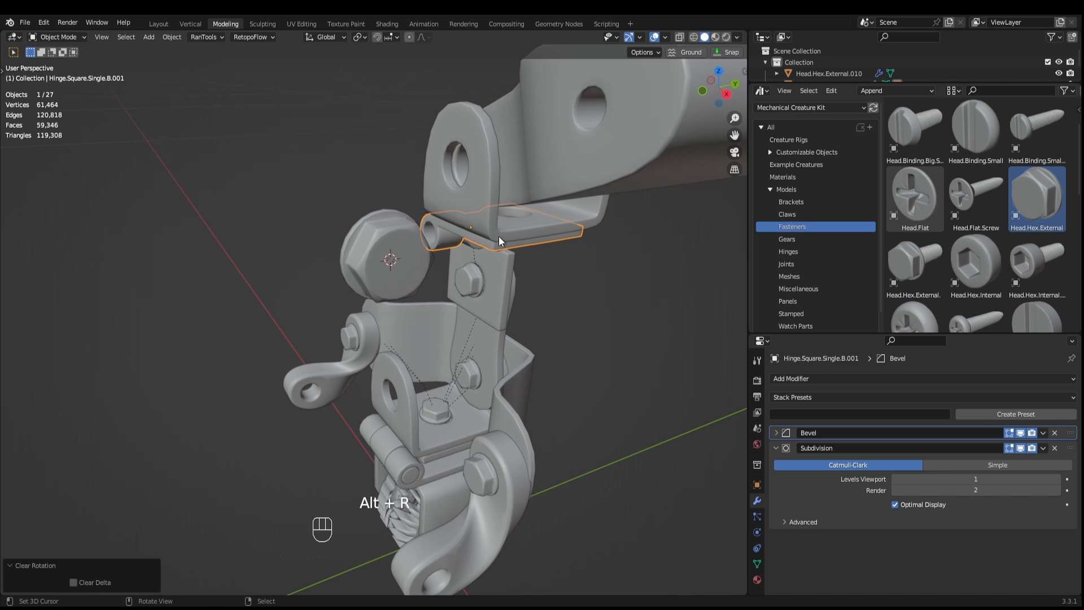
key(r)
key(z)
key(KP_9)
key(KP_0)
key(KP_Subtract)
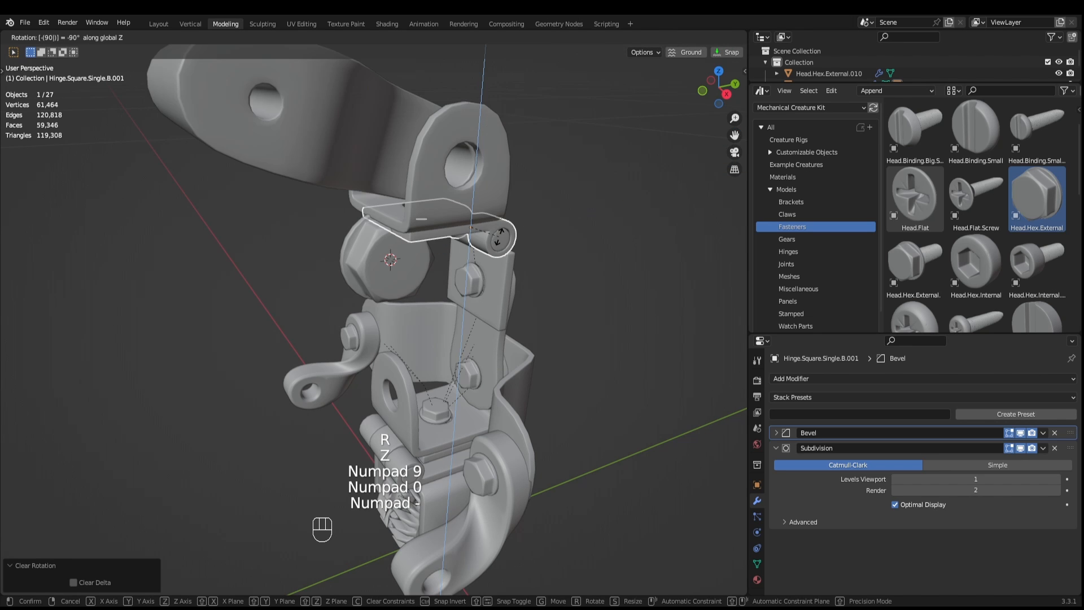
key(KP_Enter)
Clear the chain piece's rotation and rotate it -90° about the global Z axis.
middle_drag(500, 237, 403, 191)
right_click(314, 148)
key(alt+r)
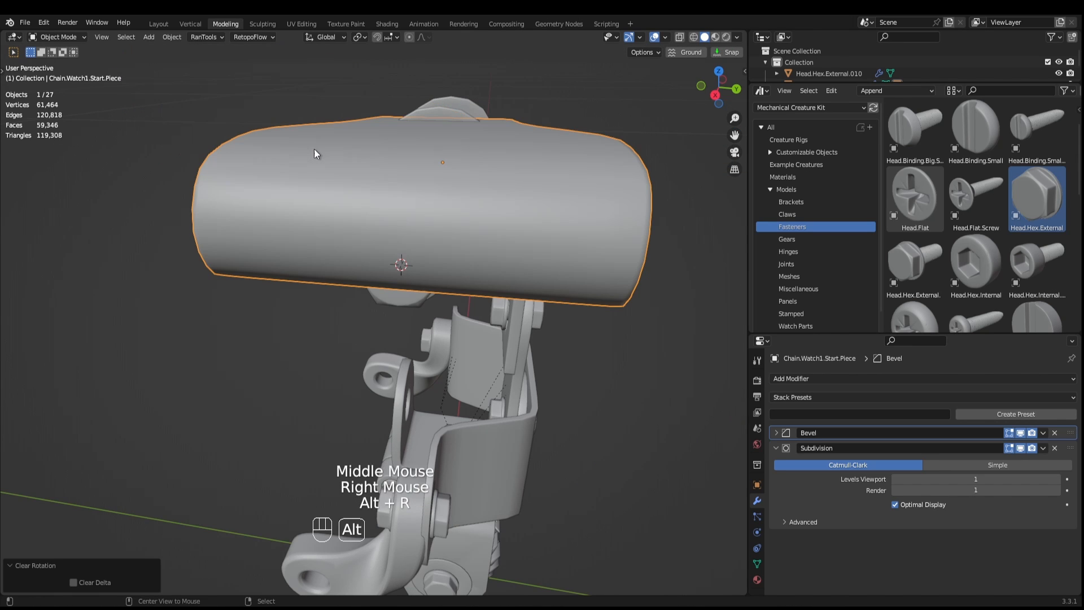
key(r)
key(z)
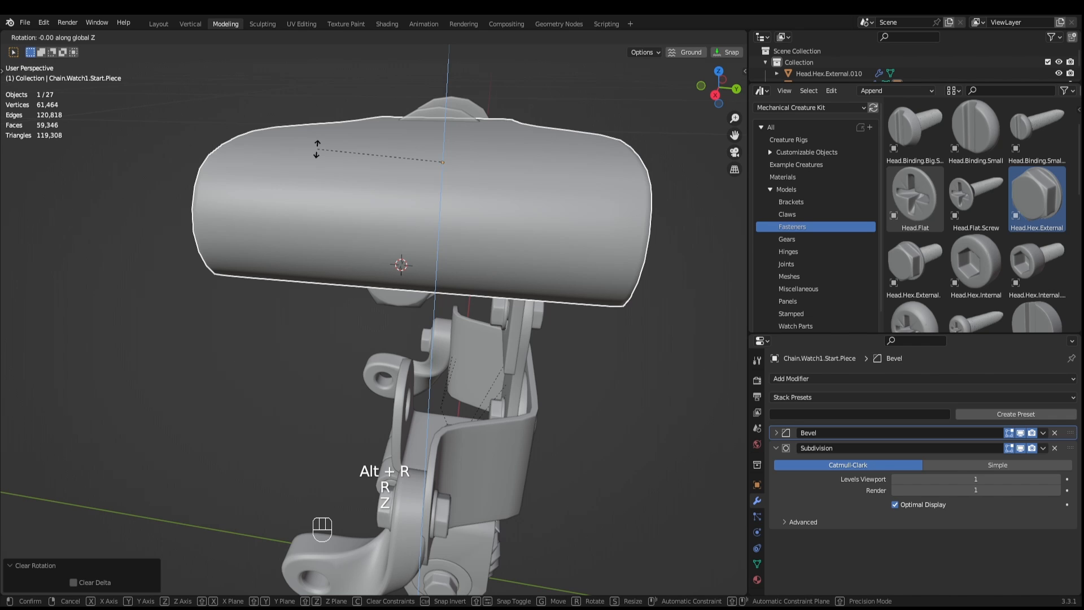
key(KP_9)
key(KP_0)
key(KP_Subtract)
click(407, 213)
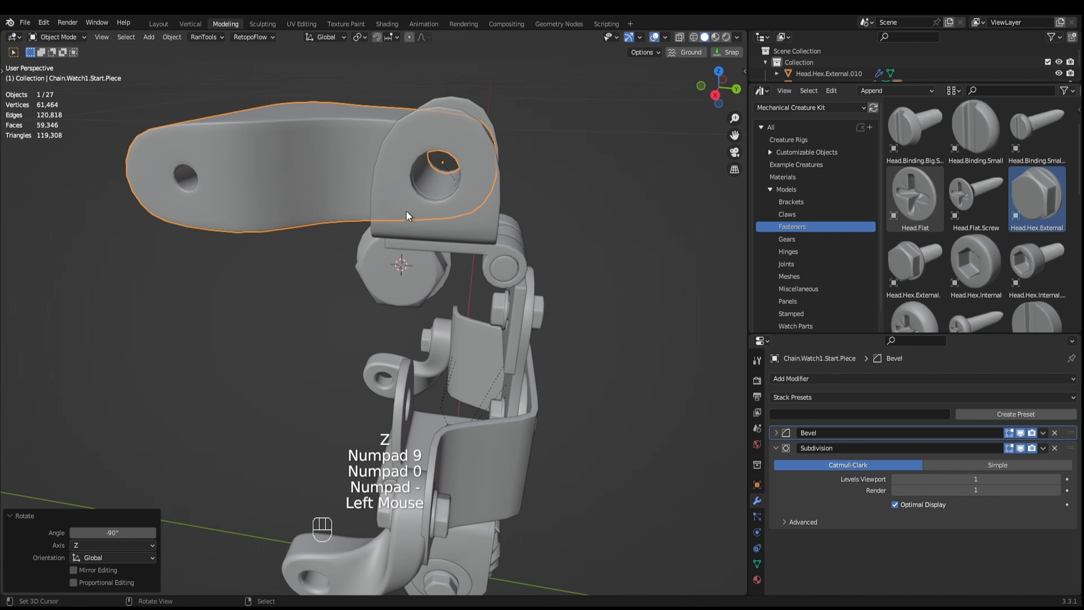
Apply the rotation of the upper hinge plate and of the chain piece.
right_click(505, 256)
key(ctrl+a)
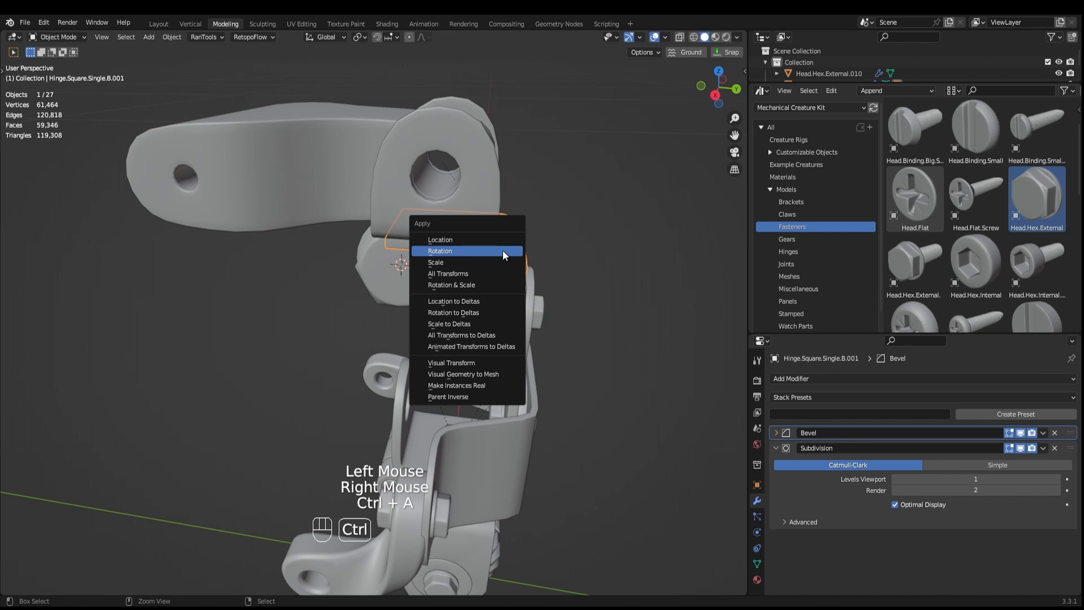
click(503, 250)
middle_drag(499, 256, 469, 246)
right_click(303, 182)
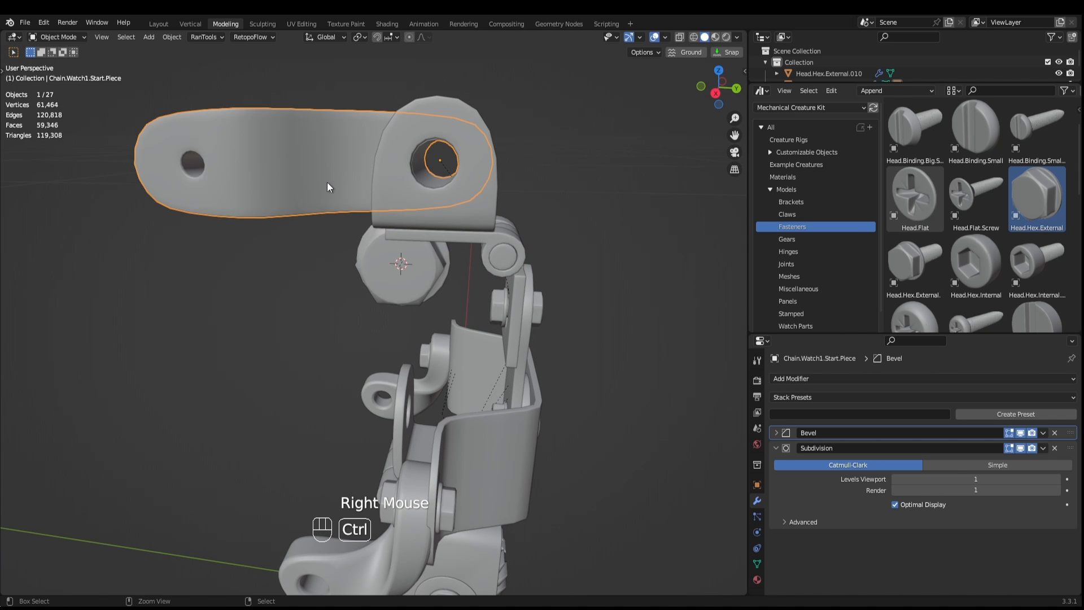
key(ctrl+a)
click(327, 182)
mouse_move(327, 182)
middle_down()
mouse_move(340, 201)
mouse_move(344, 175)
middle_up()
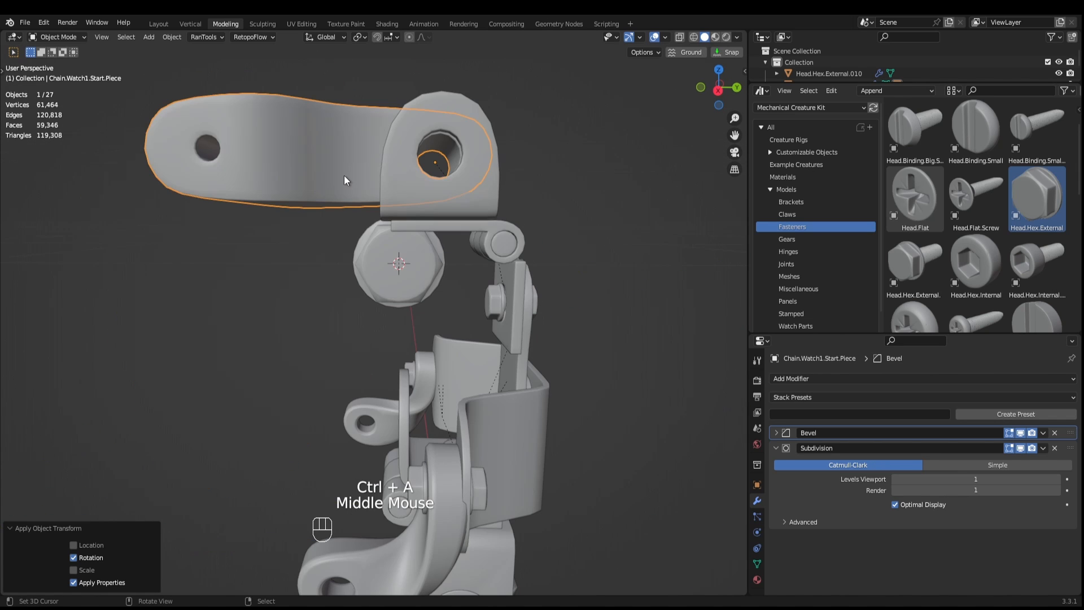
Snap the hex bolt to the chain piece's pivot and move it along X onto the outer side of the bracket.
key(KP_3)
key(shift+s)
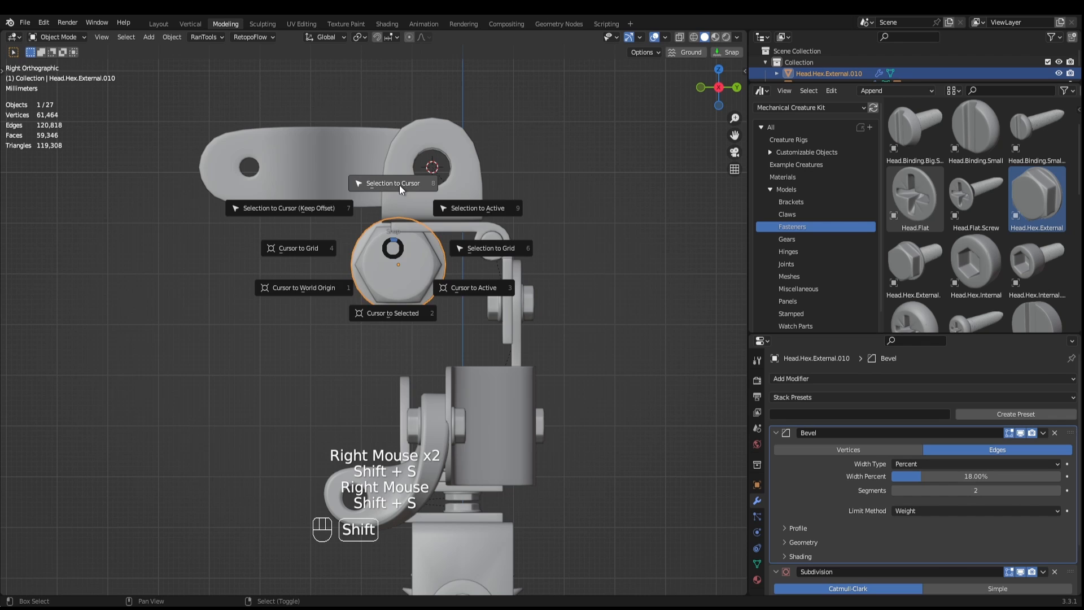
click(401, 186)
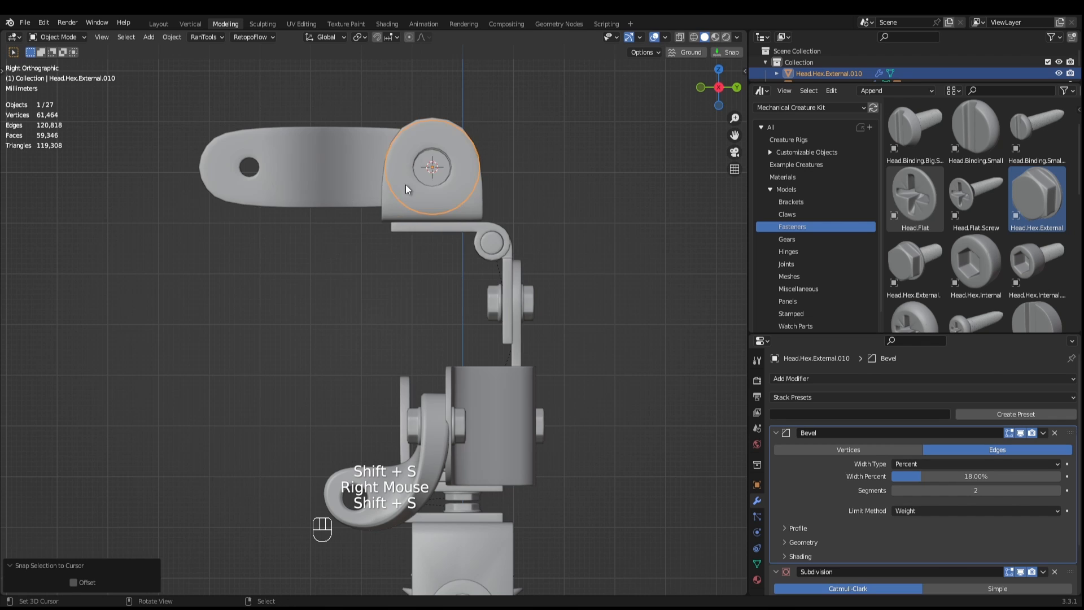
key(KP_7)
key(g)
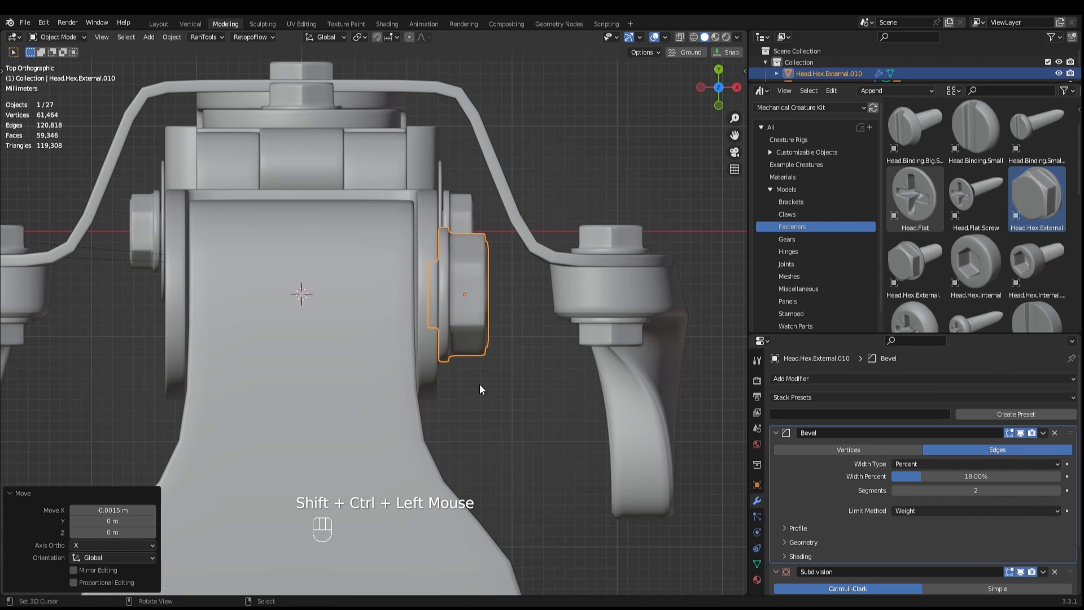
Duplicate the hex bolt along X to the bracket's opposite side and rotate the copy 180° about Z.
shift+middle_drag(480, 384, 637, 397)
key(shift+d)
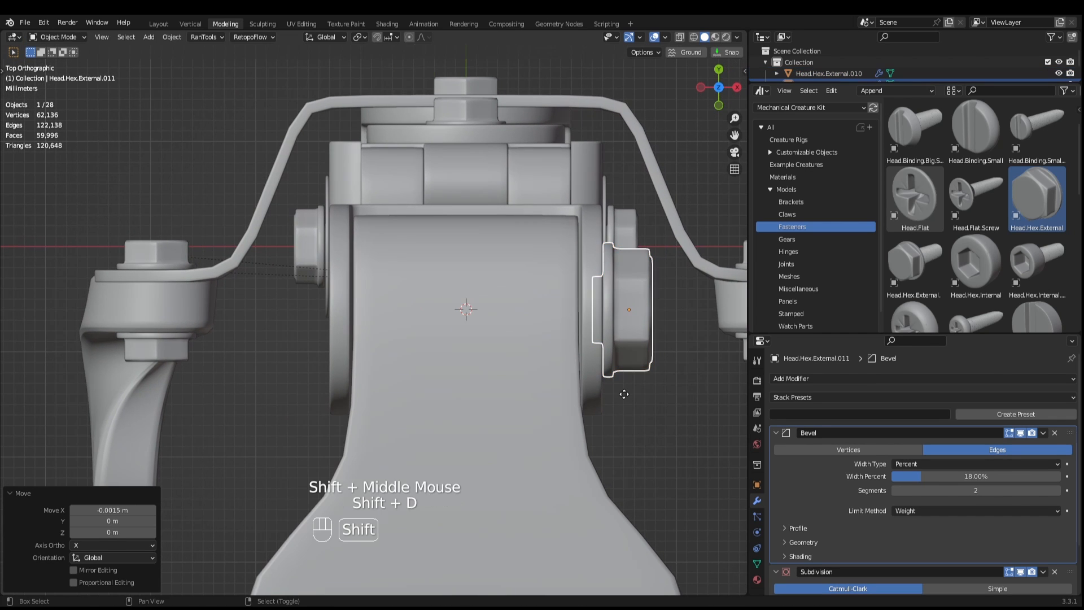
key(x)
ctrl+click(297, 359)
text(rz180)
key(KP_Enter)
scroll(297, 357, down, 2)
middle_drag(297, 358, 361, 348)
scroll(362, 347, down, 1)
middle_drag(361, 348, 431, 338)
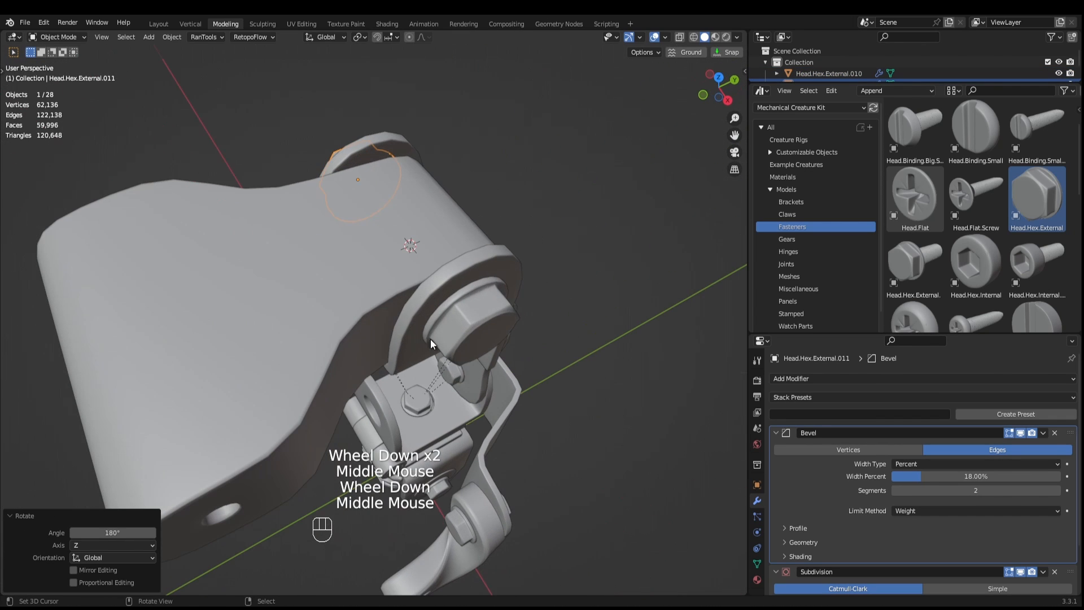
Parent both hex bolts to the U-shaped bracket using Object (Keep Transform).
shift+right_click(483, 322)
shift+right_click(486, 263)
key(ctrl+p)
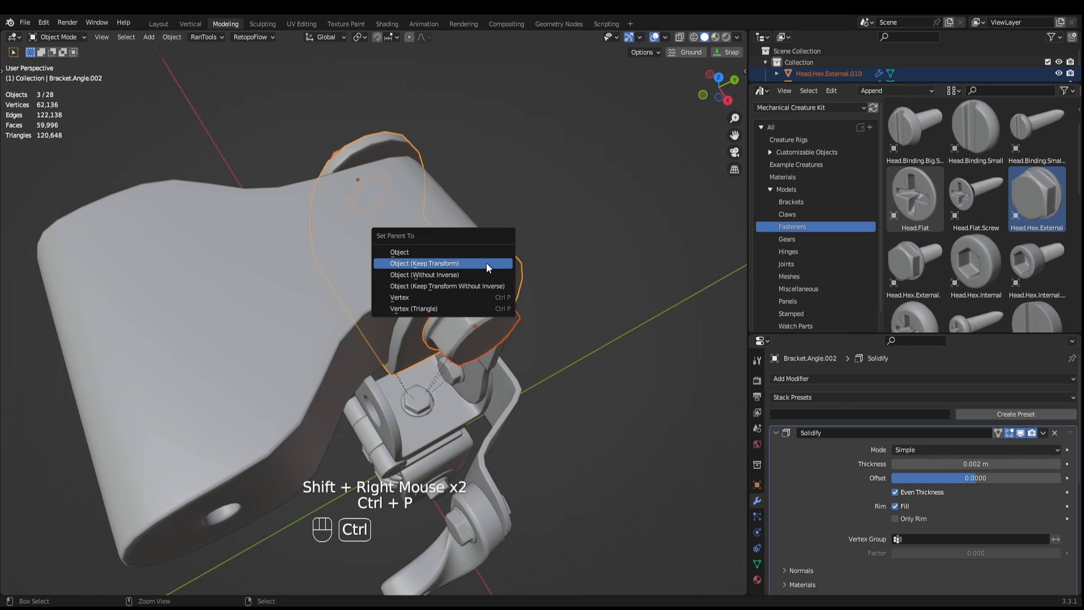
click(486, 264)
Test tilting the upper hinge plate by -44° in side view and clear its rotation.
scroll(533, 318, down, 2)
middle_drag(534, 317, 520, 242)
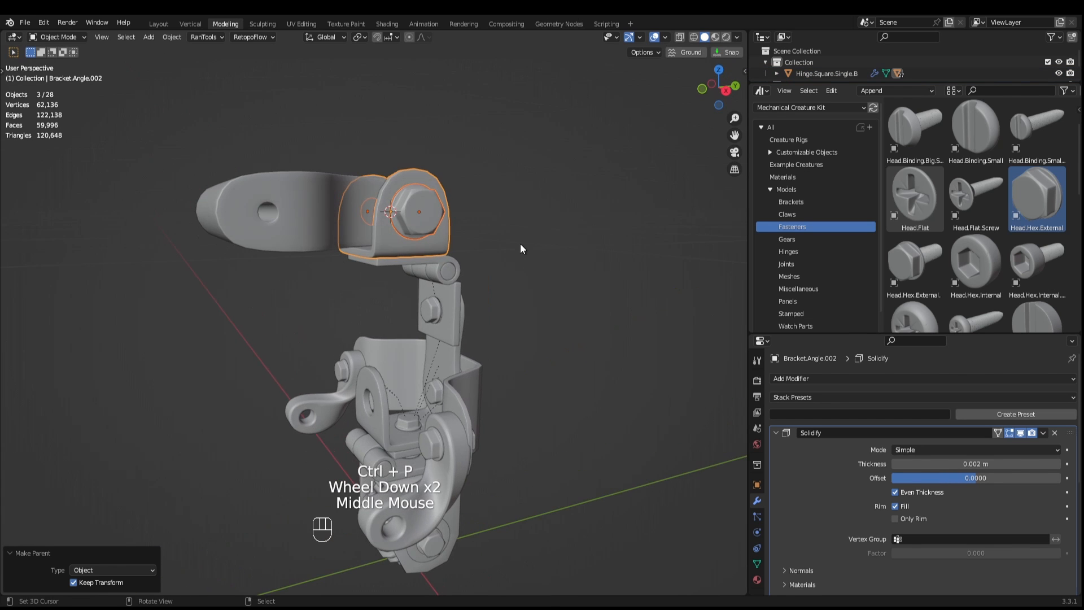
key(s)
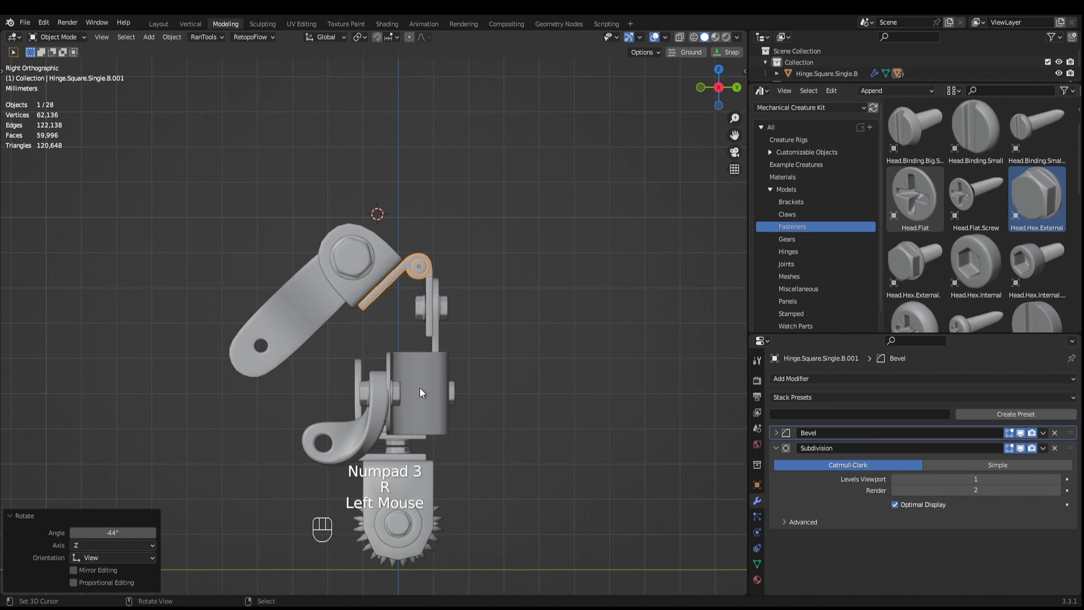
key(alt+r)
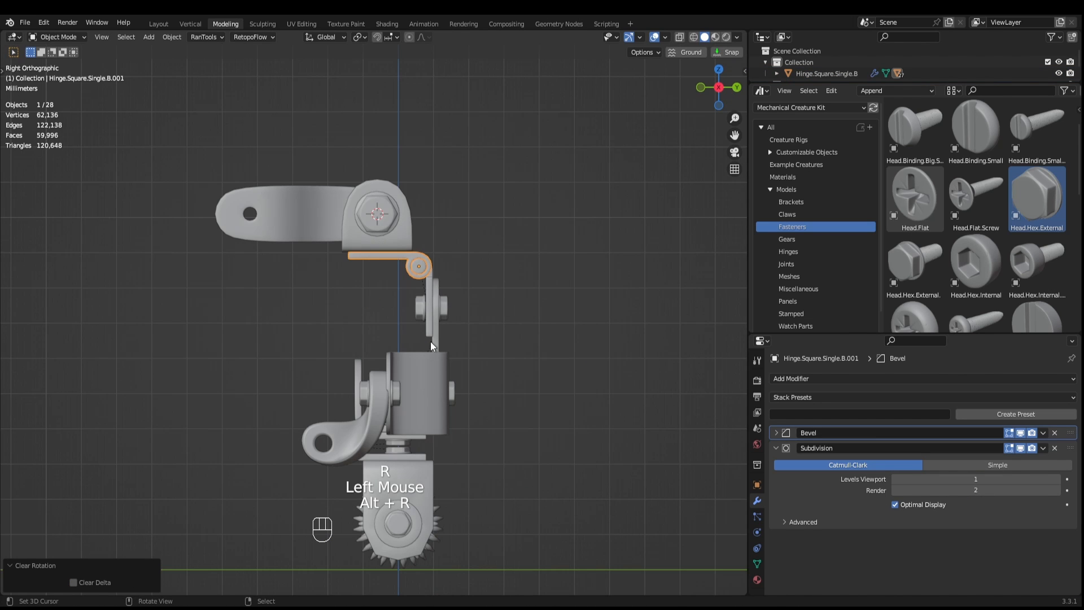
Tilt the upper hinge plate steeply downward in side view so the bracket and chain piece fold toward the lower joint.
key(r)
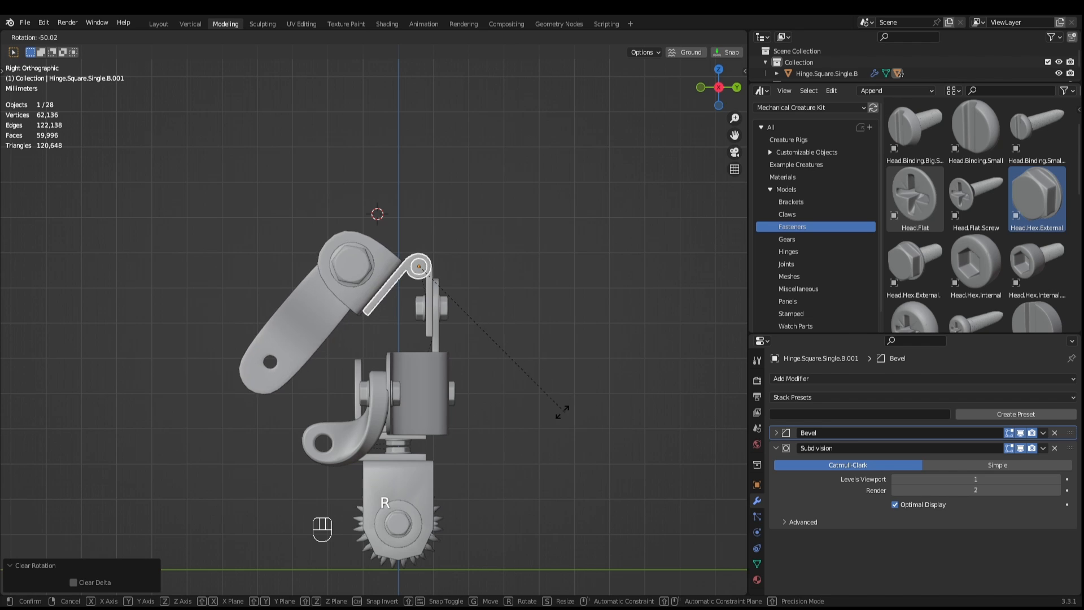
click(337, 340)
right_click(270, 327)
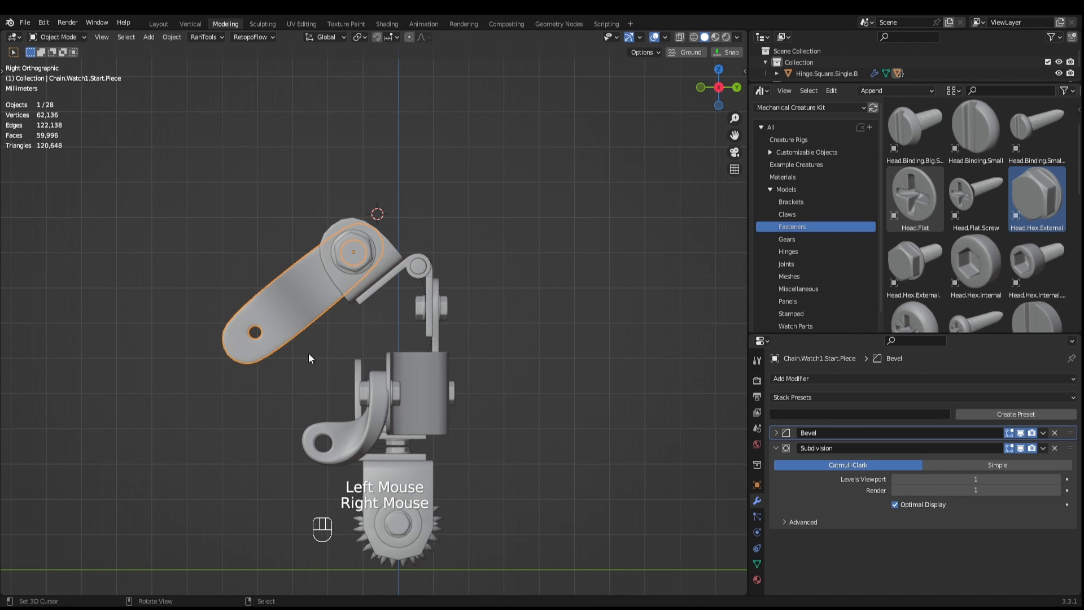
right_click(379, 292)
key(r)
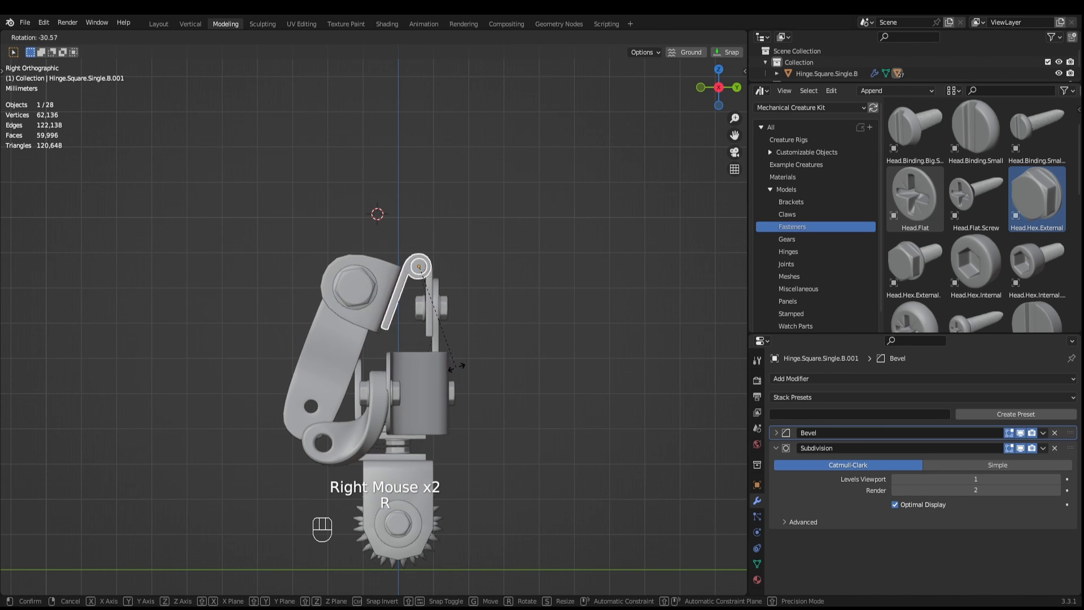
click(458, 367)
Rotate the chain piece outward by about 26.7° around its bolts in side view.
right_click(328, 364)
key(r)
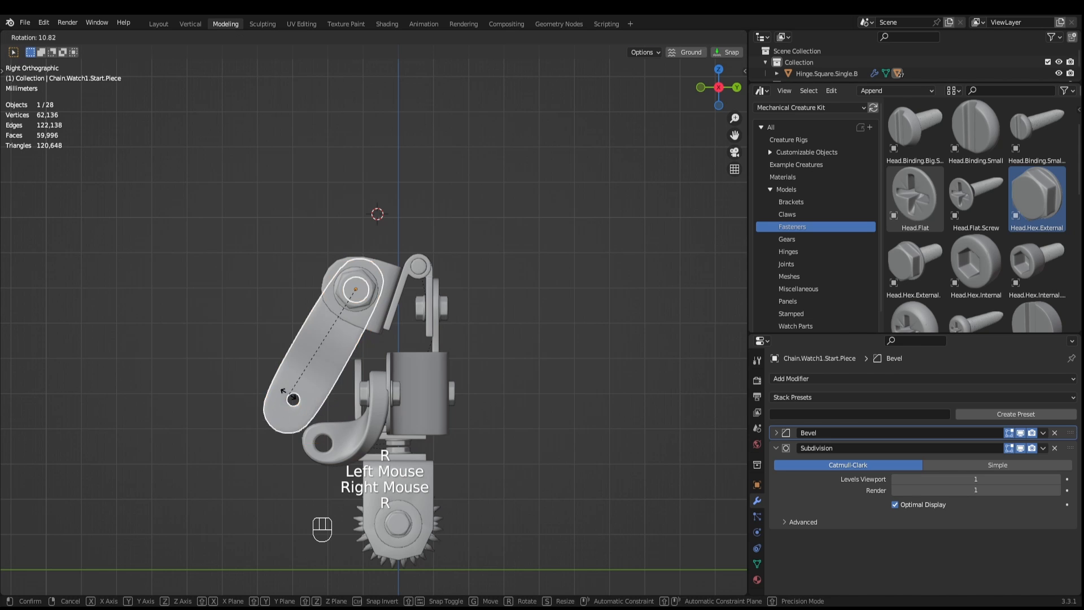
click(303, 380)
middle_drag(303, 379, 340, 374)
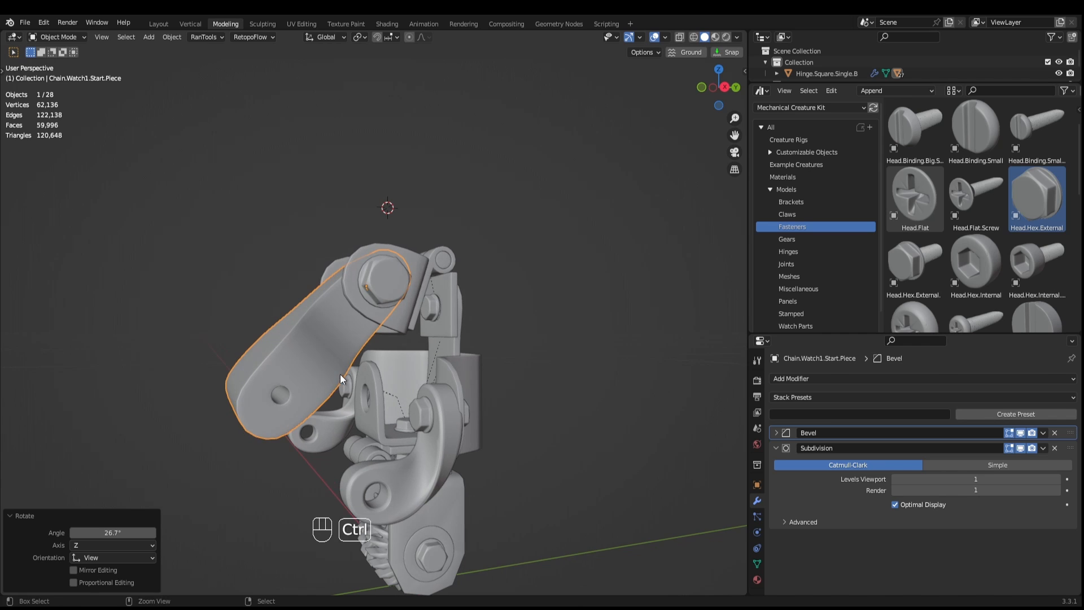
Save the file and add the Gear.27T.3arms model from the gear assets beside the creature assembly.
key(ctrl+s)
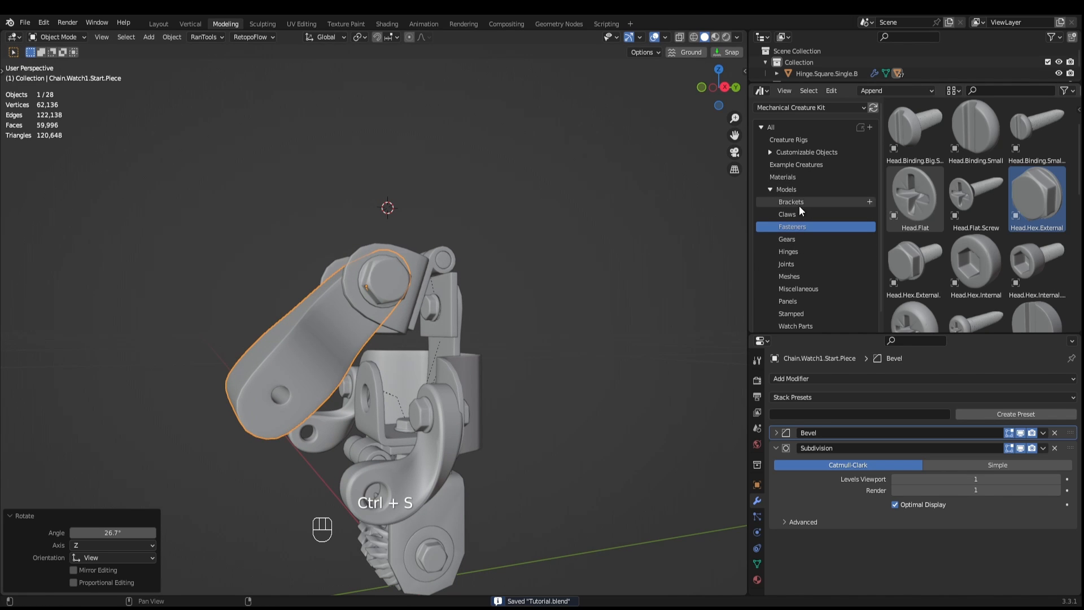
click(813, 239)
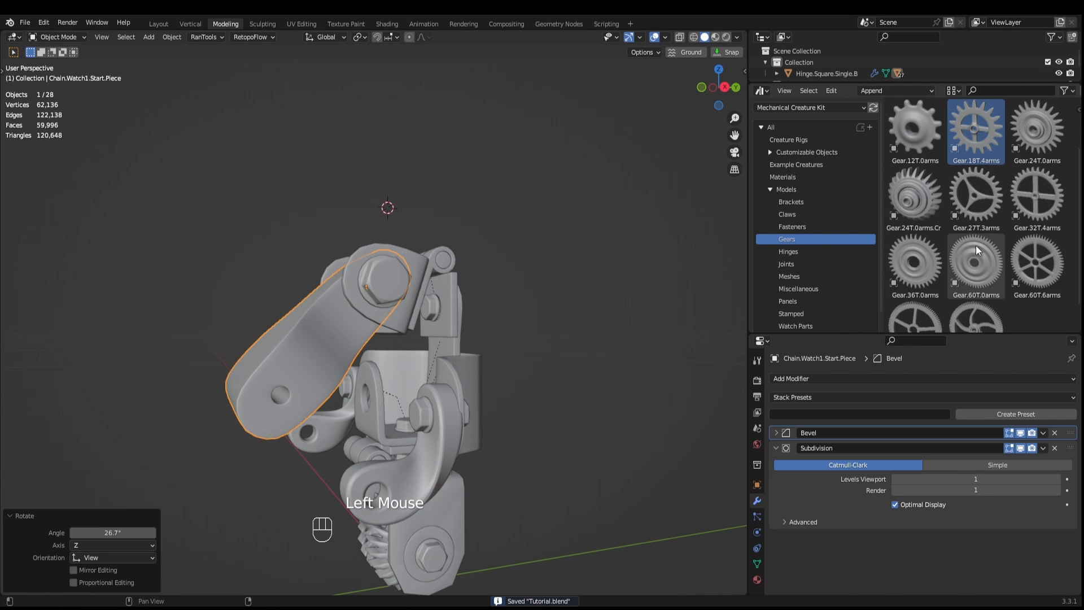
scroll(974, 215, down, 1)
drag(971, 209, 630, 501)
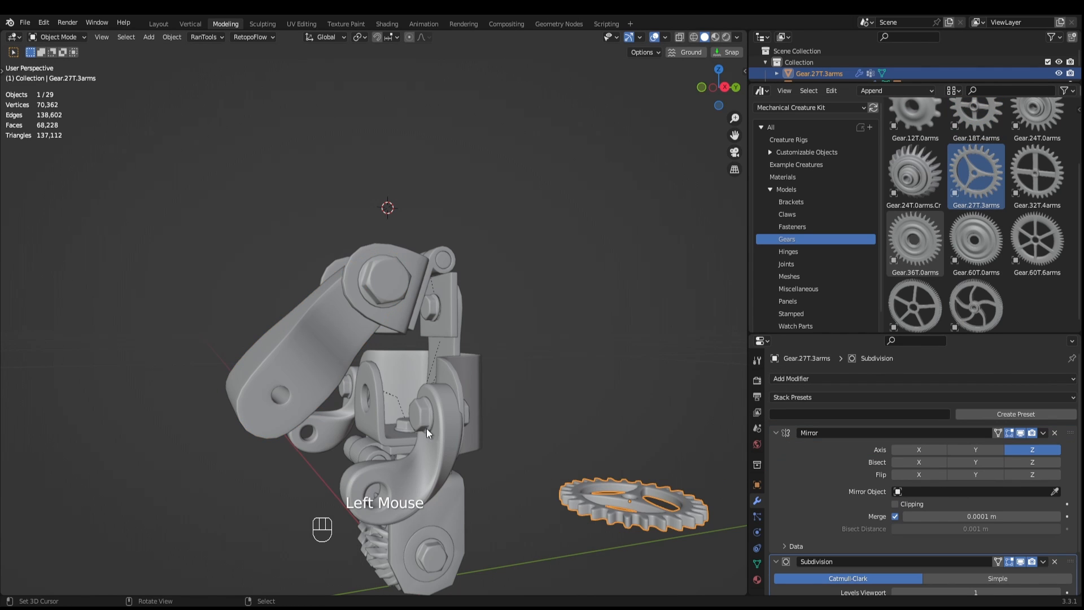
Place the 3D cursor at the lower angle bracket's origin, clear the gear's scale and snap the gear to the cursor.
right_click(381, 416)
key(shift+s)
click(381, 474)
middle_drag(418, 466, 497, 457)
right_click(623, 498)
key(alt+s)
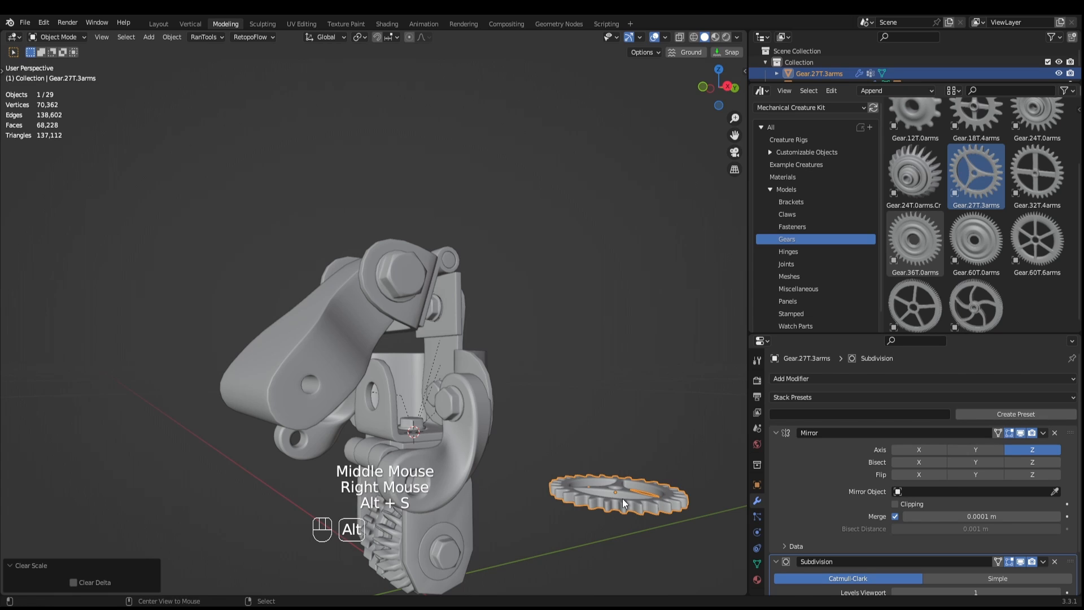
key(shift+s)
click(639, 427)
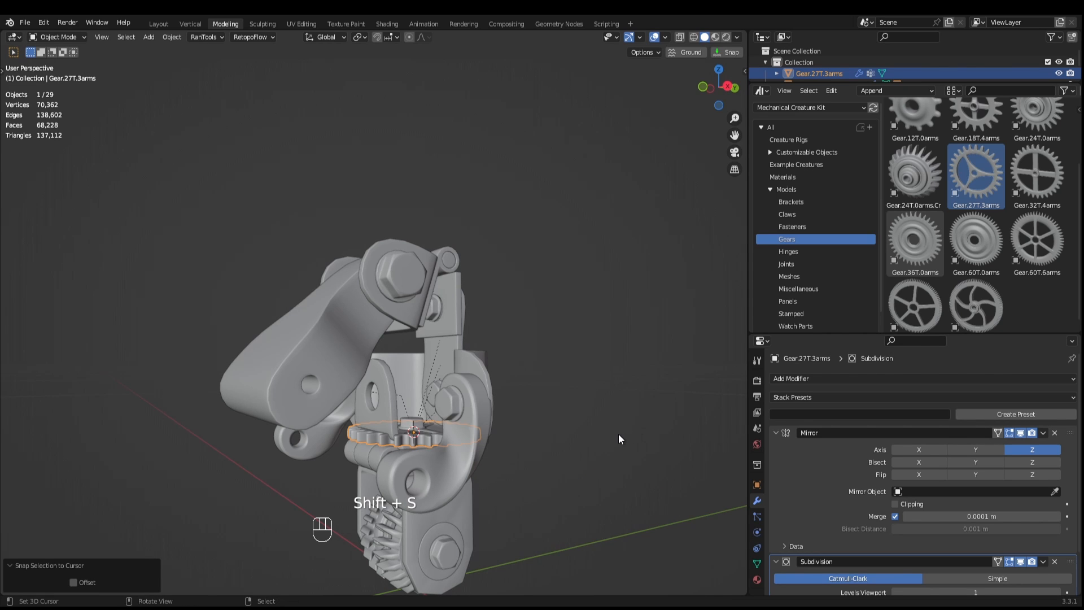
Rotate the gear 90° about the global X axis in right side view.
key(KP_3)
key(r)
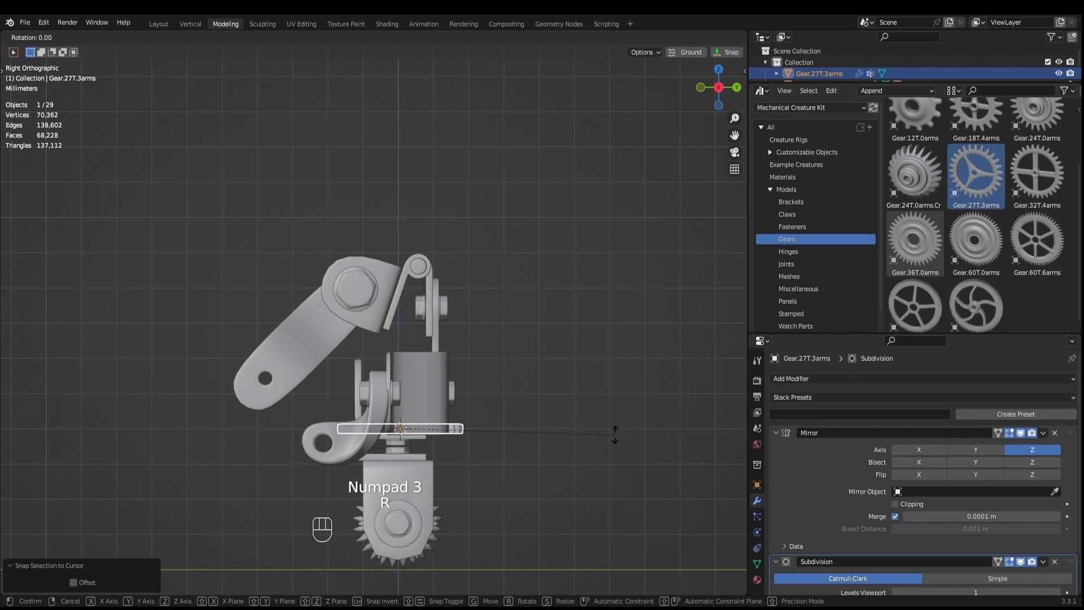
key(x)
key(KP_9)
key(KP_0)
key(KP_Enter)
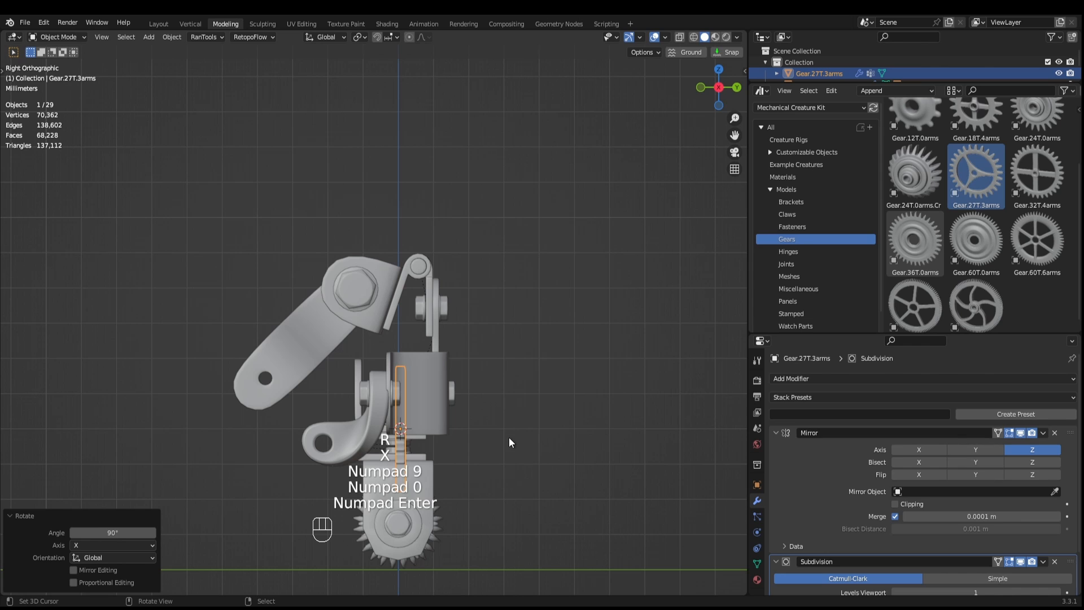
Move the gear -0.014 m in Y and 0.009 m in Z in front of the bracket and scale it to about 0.441.
key(g)
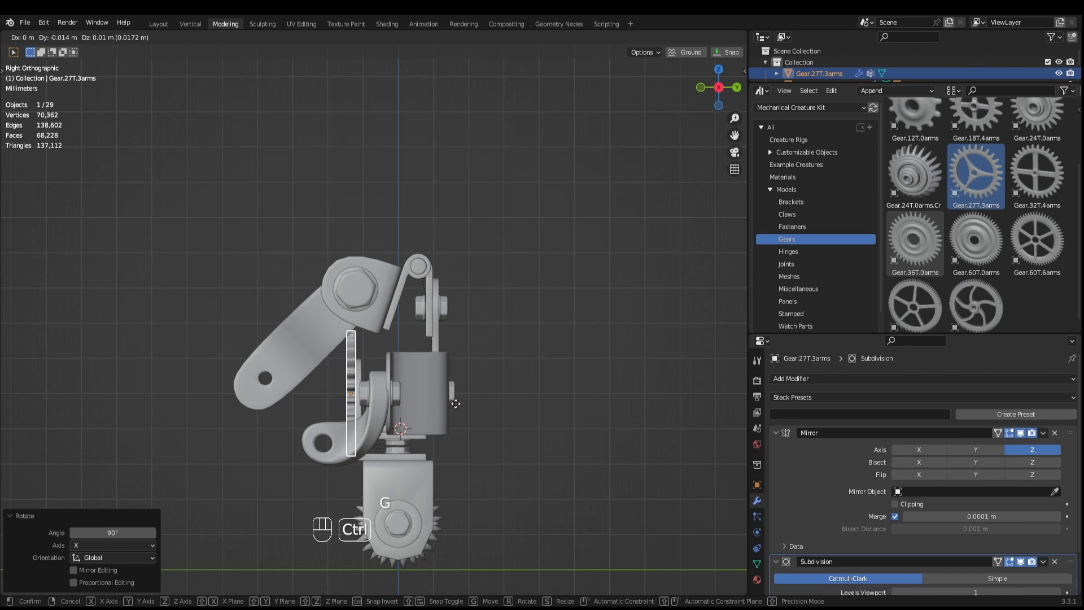
ctrl+click(456, 404)
key(KP_0)
key(KP_1)
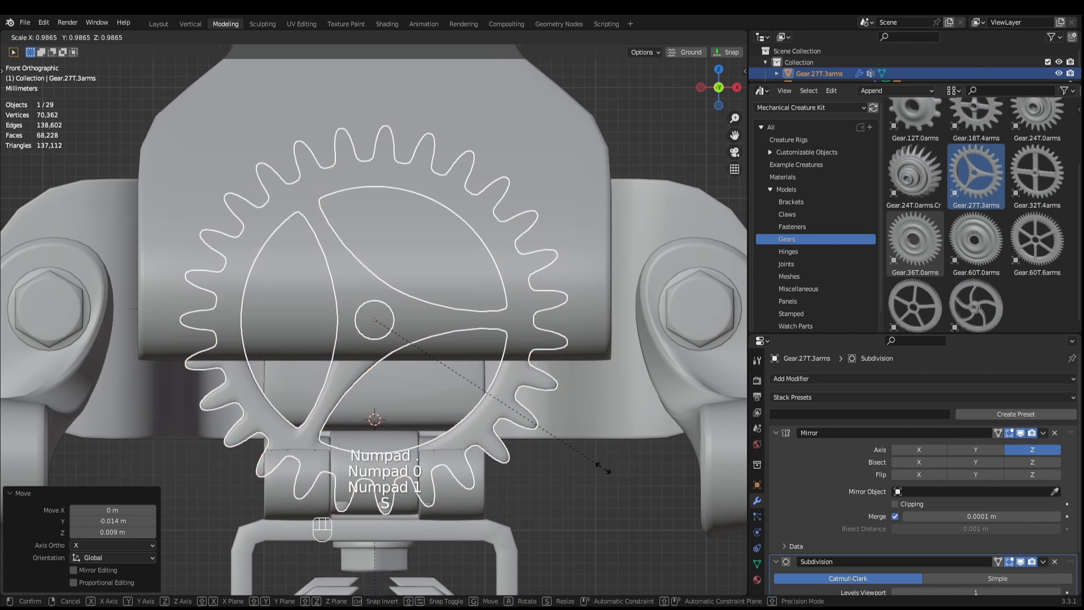
key(s)
click(492, 362)
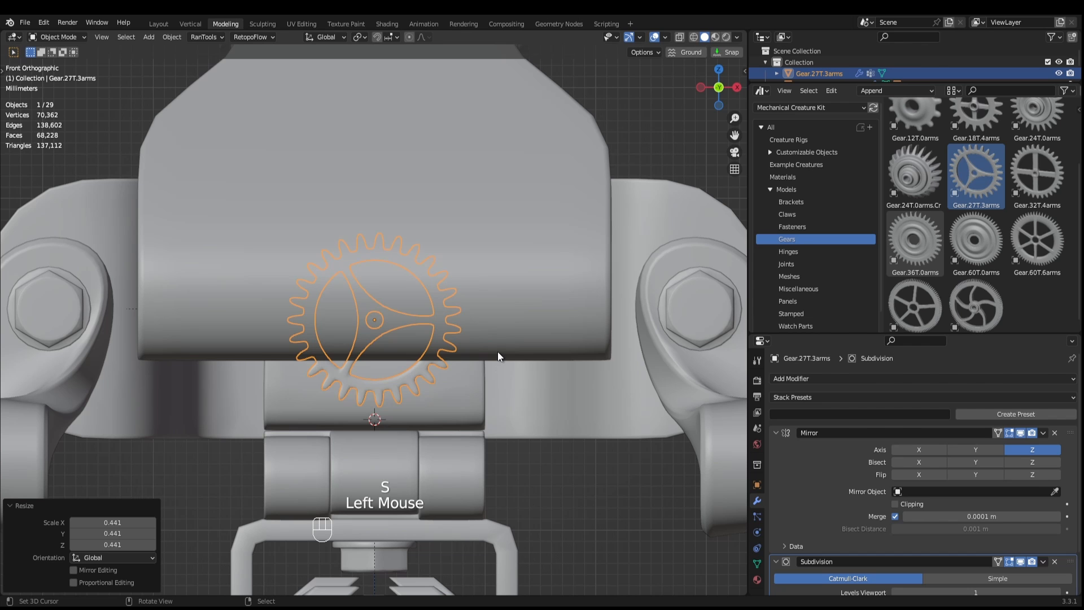
Hide the chain piece covering the gear and move the gear about 0.001 m along Z to center it on the bracket's hole.
right_click(496, 346)
key(h)
scroll(443, 332, up, 2)
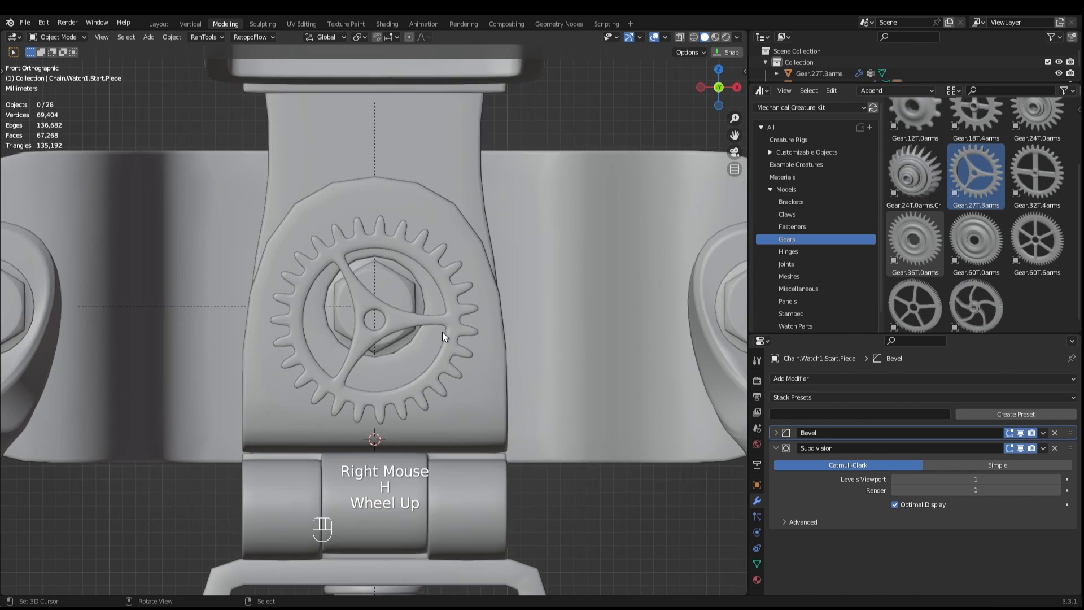
right_click(443, 331)
scroll(443, 332, up, 2)
key(g)
key(z)
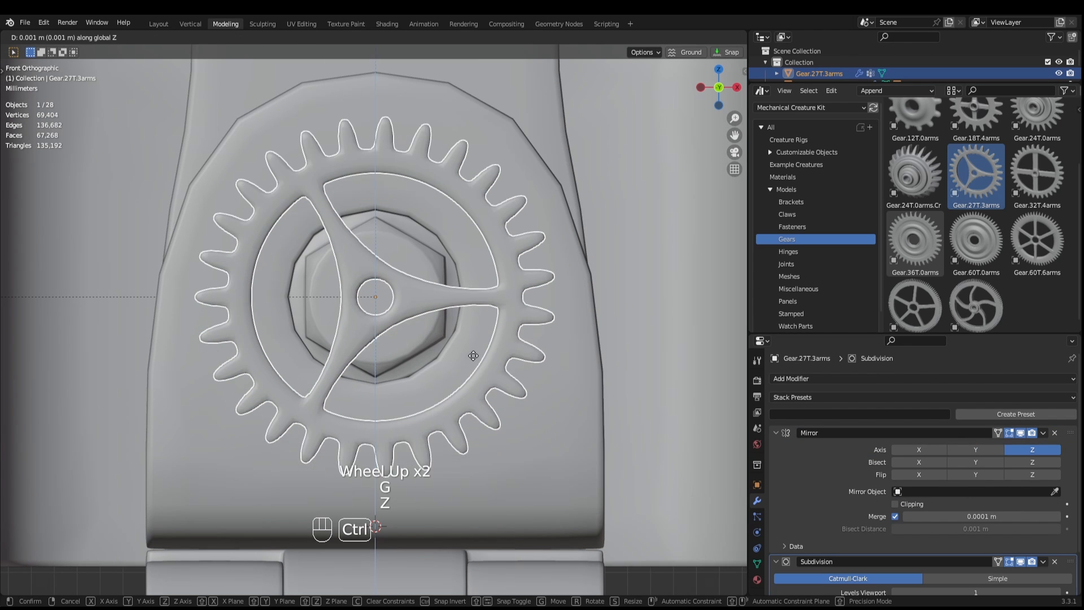
ctrl+shift+click(472, 342)
Adjust the gear's scale to suit the bracket flange and parent it to the angle bracket with Keep Transform.
middle_drag(472, 342, 412, 353)
key(s)
middle_drag(526, 318, 577, 337)
click(646, 289)
shift+right_click(575, 301)
key(ctrl+p)
click(575, 300)
scroll(575, 337, down, 2)
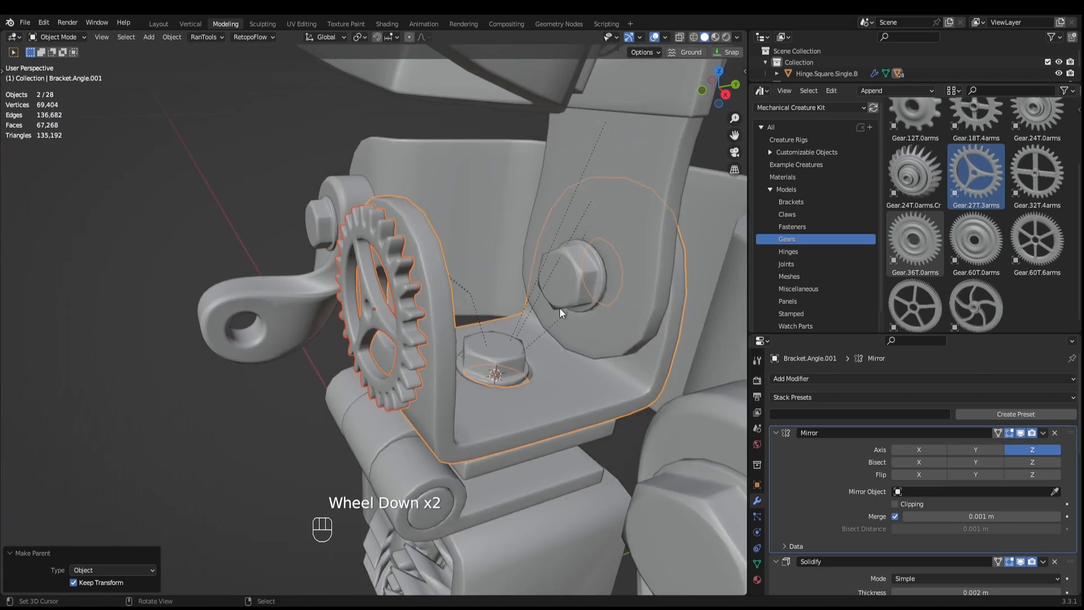
Add the Head.Hex.Internal.Screw model from the fastener assets next to the gear.
scroll(560, 308, down, 3)
scroll(568, 297, up, 1)
middle_drag(568, 297, 611, 283)
scroll(626, 282, up, 3)
scroll(526, 301, up, 3)
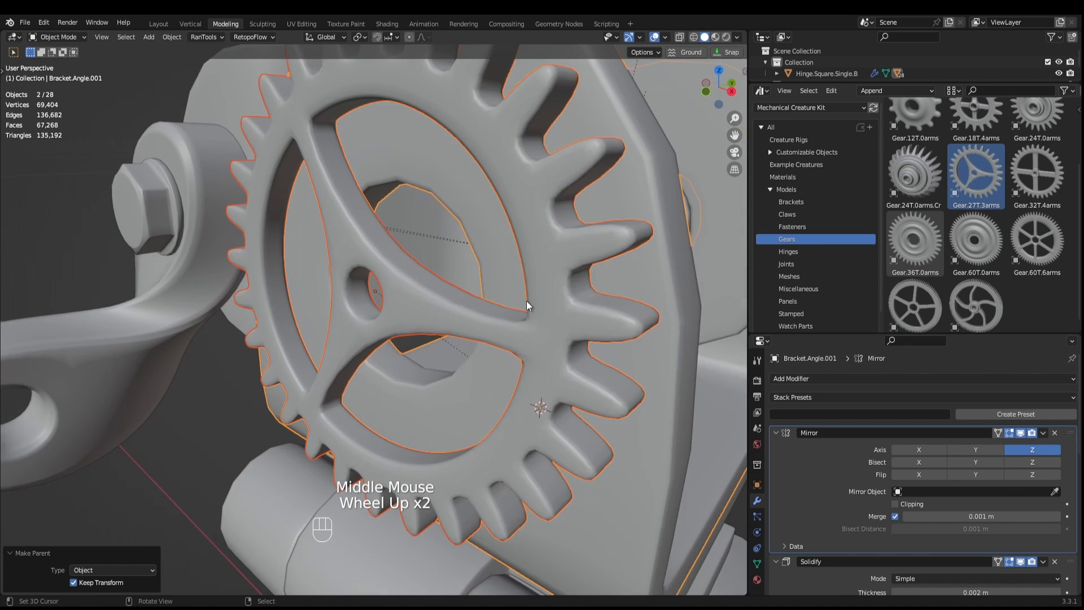
middle_drag(540, 303, 510, 321)
scroll(540, 316, down, 3)
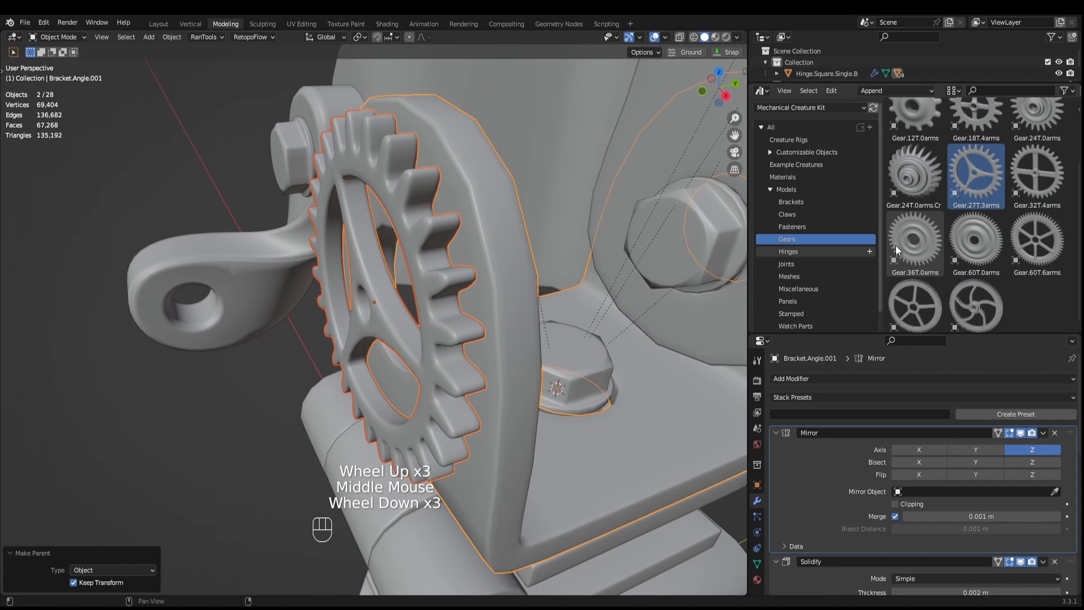
click(805, 226)
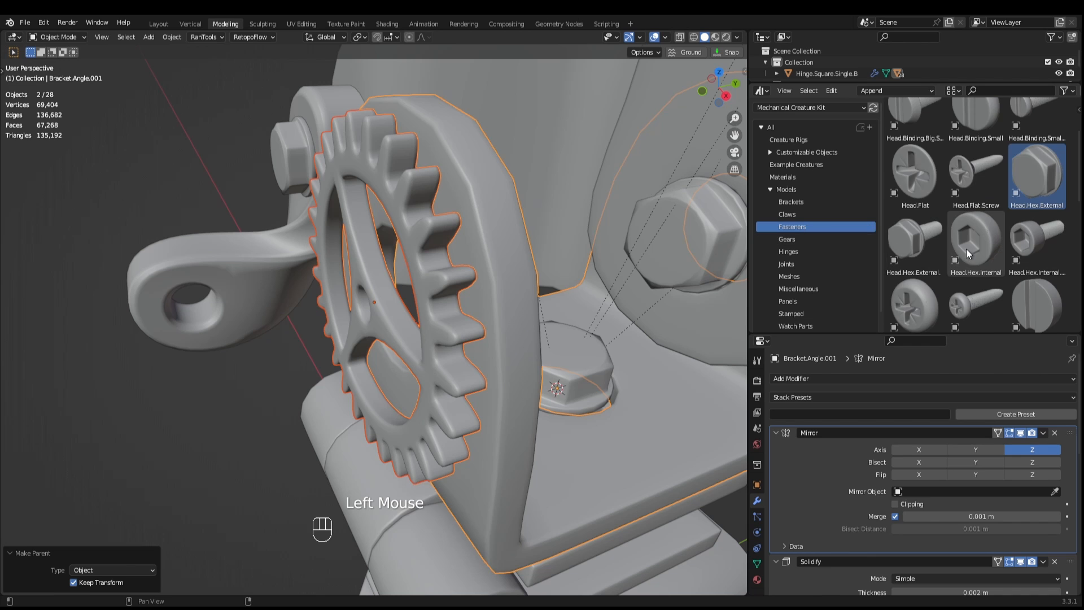
scroll(971, 249, down, 2)
scroll(970, 249, up, 6)
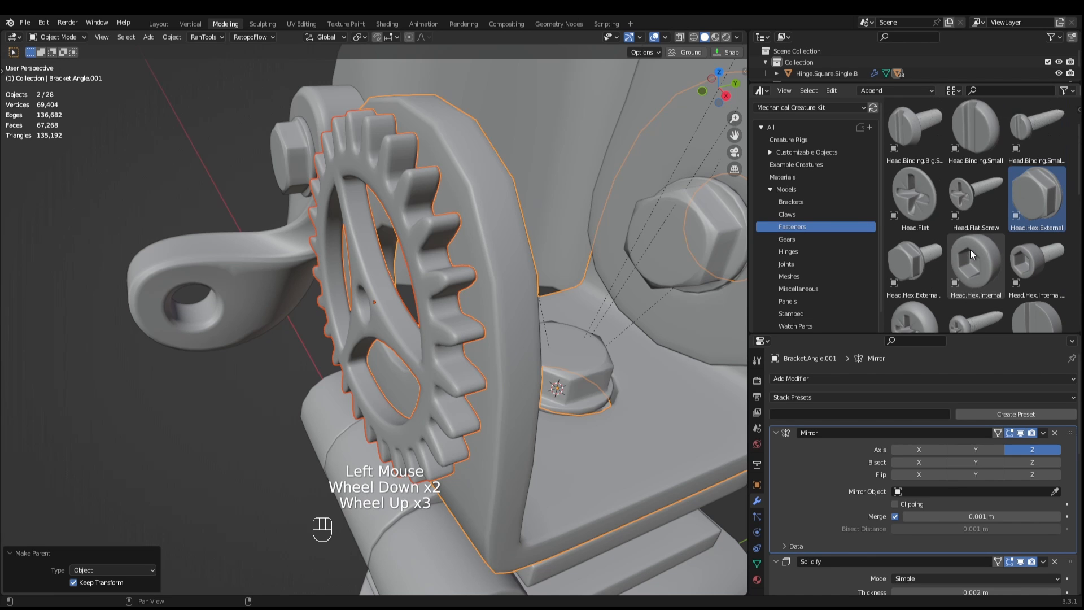
scroll(1016, 181, down, 4)
drag(1032, 144, 219, 412)
Place the 3D cursor at the gear's center and snap the hex socket screw to it.
right_click(382, 320)
key(shift+s)
click(380, 386)
right_click(244, 360)
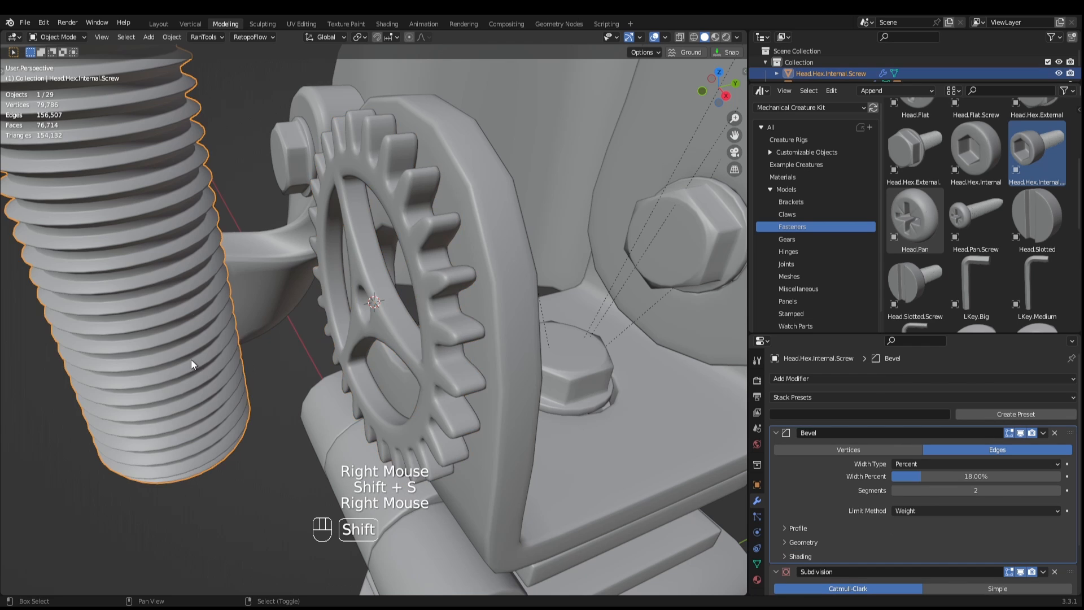
key(shift+s)
click(201, 292)
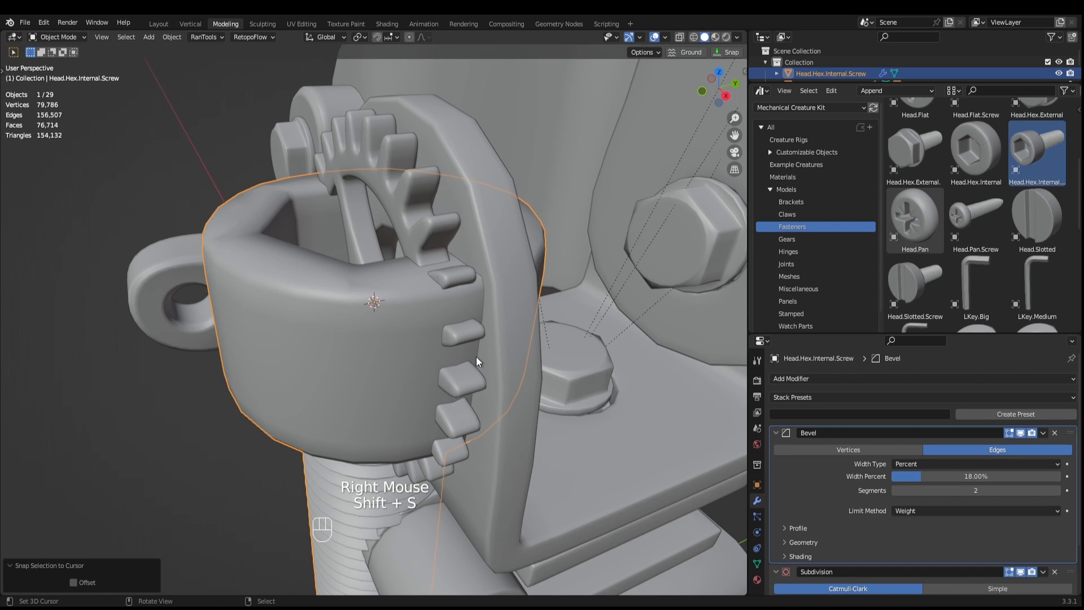
Rotate the screw 90° about X and scale it to about 0.182 so it fits the gear's hub.
text(rx90)
key(KP_Enter)
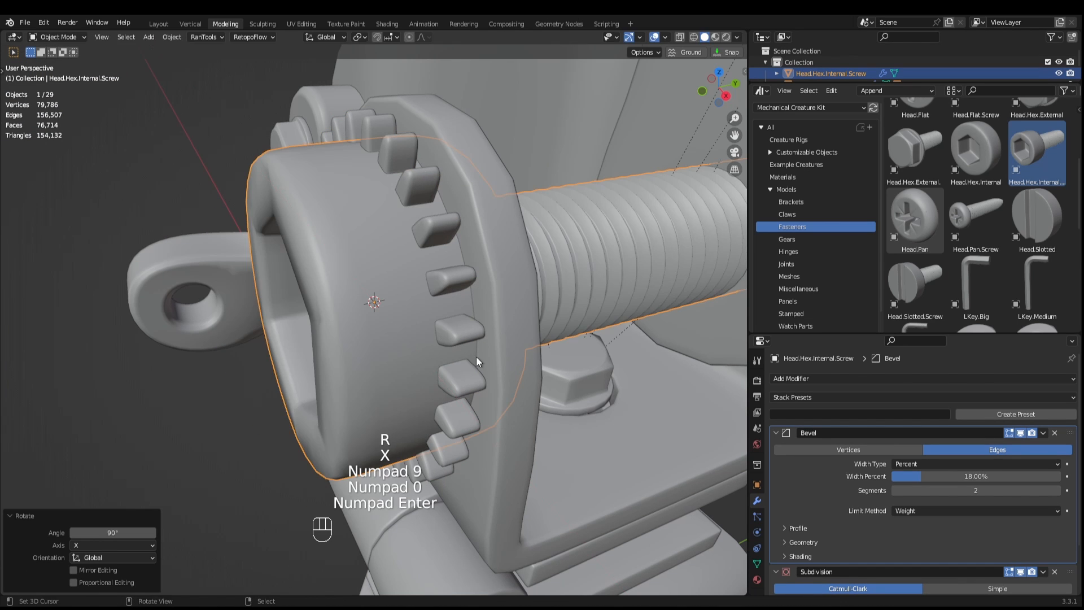
key(s)
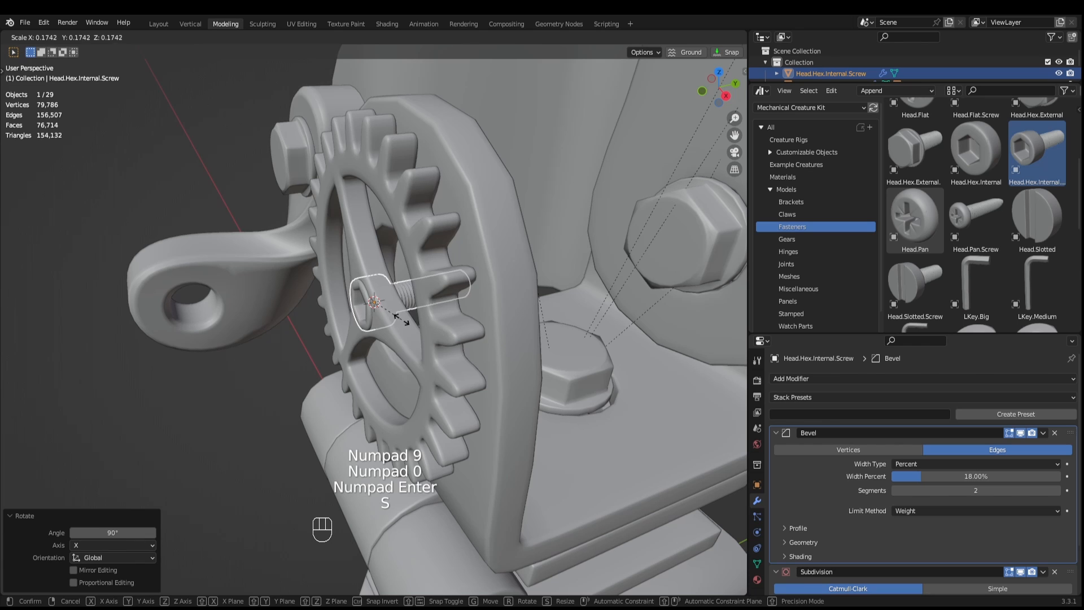
click(403, 319)
Move the screw along Y in side view so its head sits outside the gear face.
key(KP_3)
key(g)
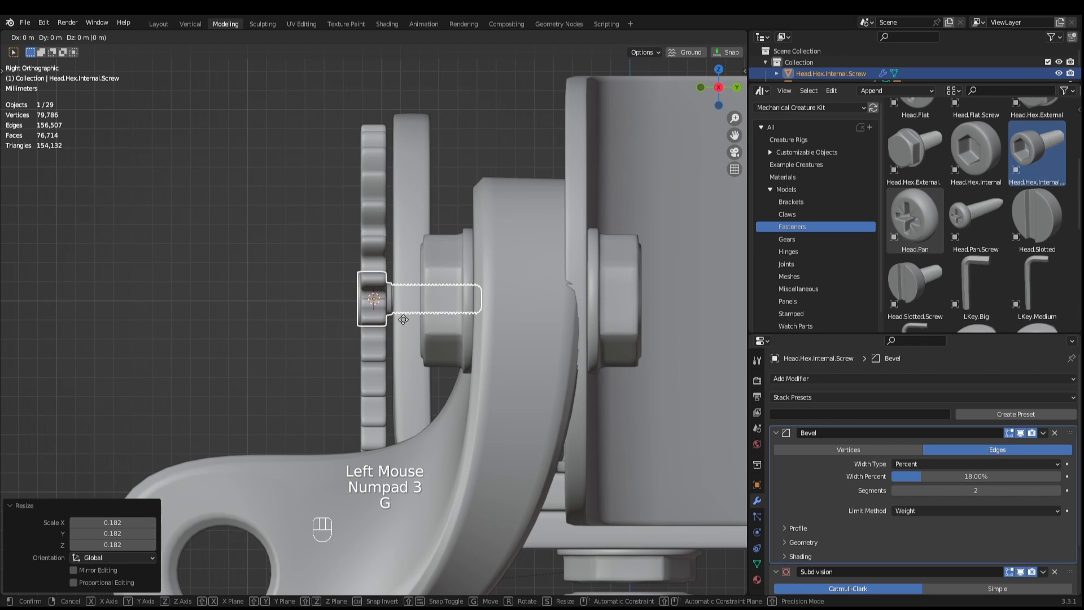
key(y)
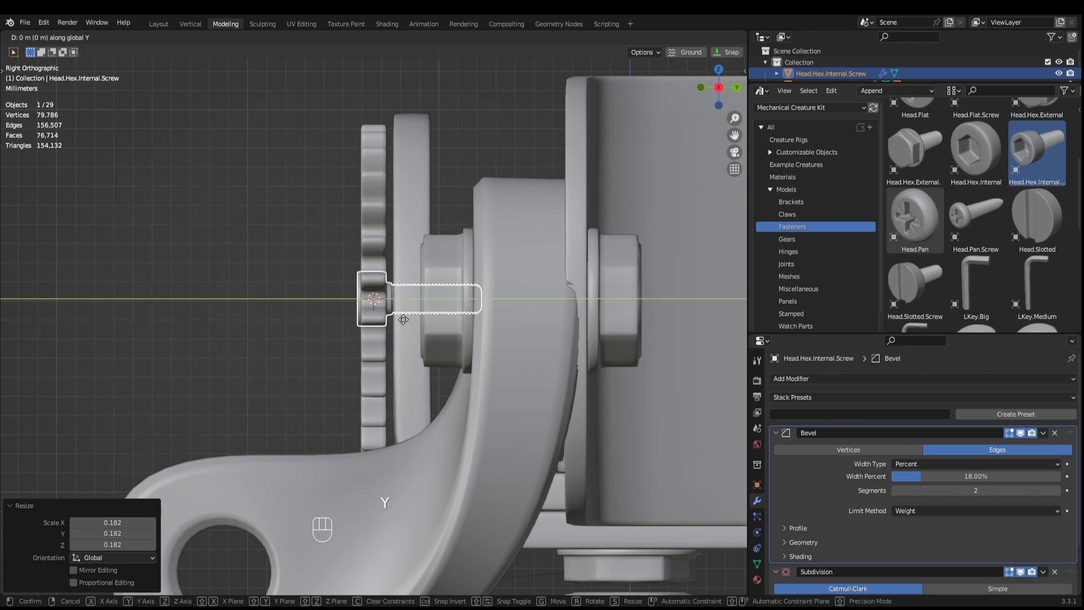
ctrl+shift+click(459, 351)
Enlarge the screw by about 1.293 and shift it -0.0002 m along Y to seat its head against the gear.
middle_drag(459, 350, 375, 368)
key(KP_3)
key(s)
click(486, 380)
scroll(464, 381, up, 3)
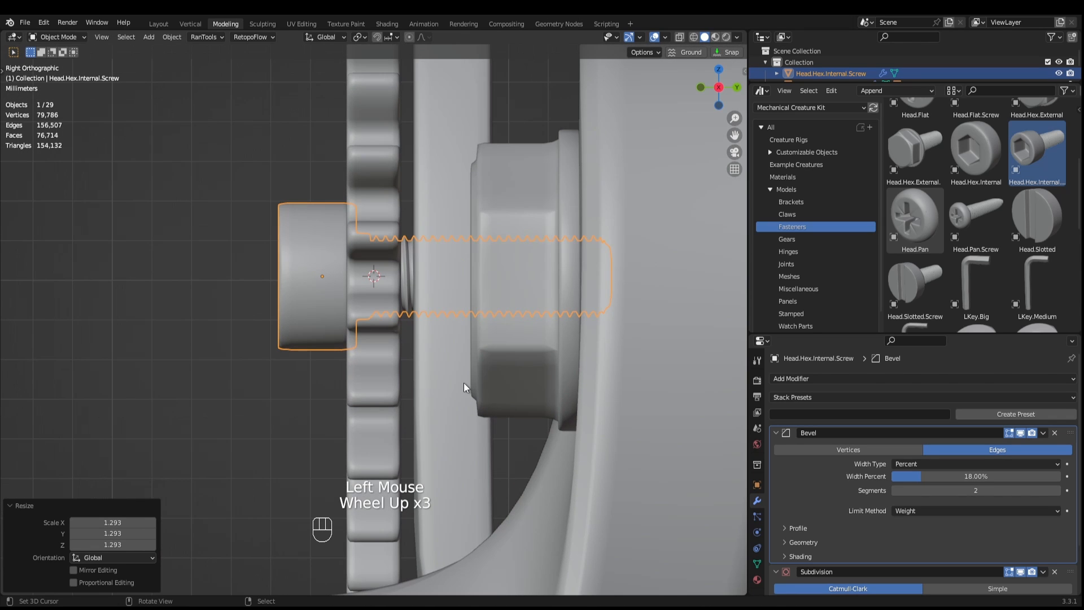
key(g)
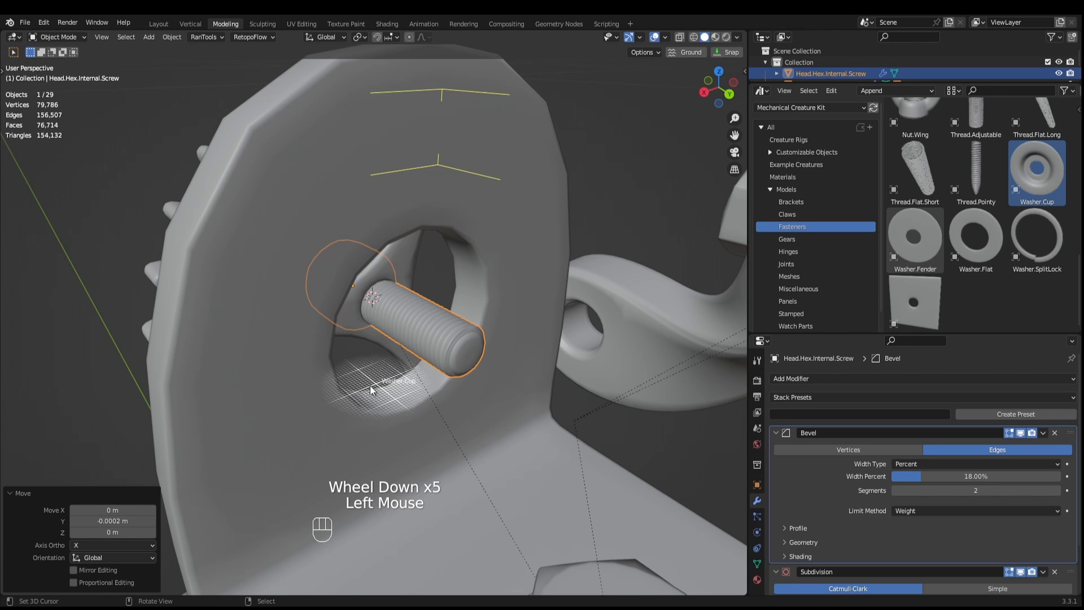
Add a Washer.Cup on the screw's axis behind the bracket flange and scale it to about 0.271.
drag(371, 390, 298, 394)
key(s)
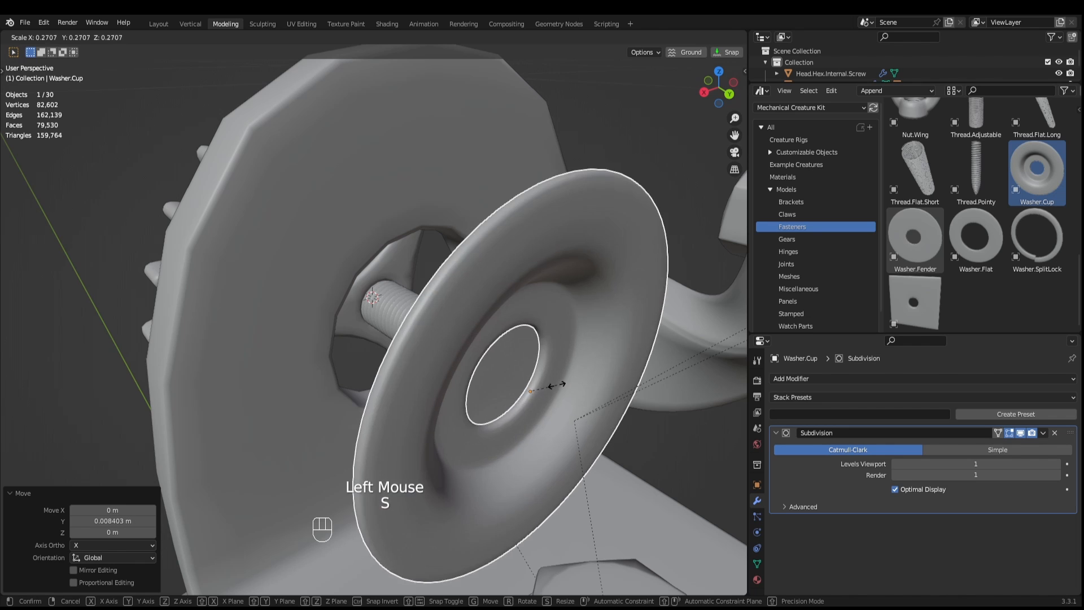
click(553, 385)
middle_drag(553, 385, 605, 388)
key(KP_1)
key(KP_3)
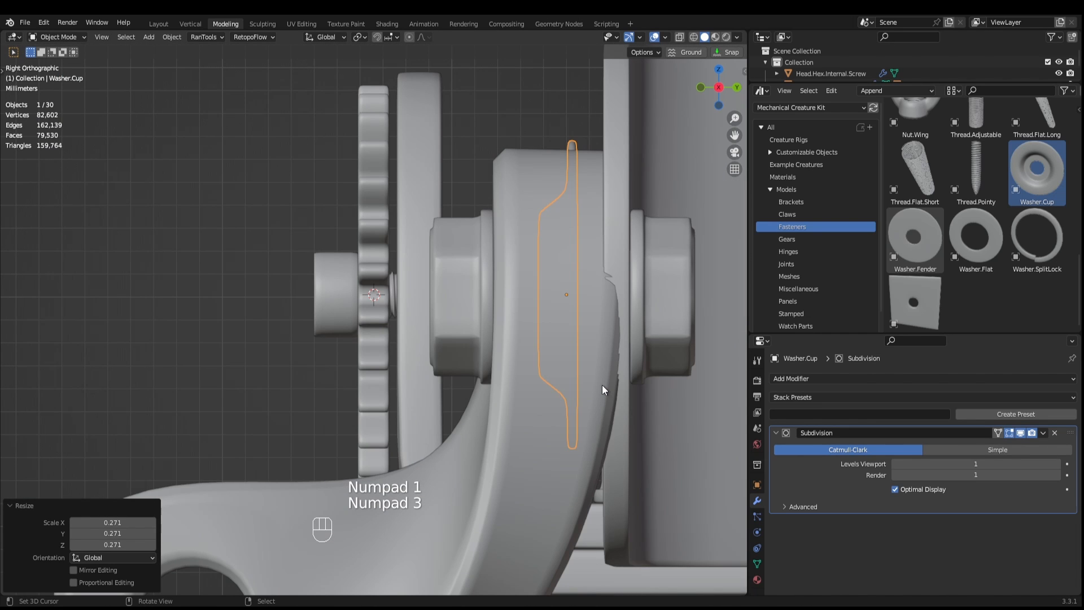
Move the cup washer about -0.005 m along Y in top view so it rests against the bracket's inner face.
key(KP_7)
key(g)
key(y)
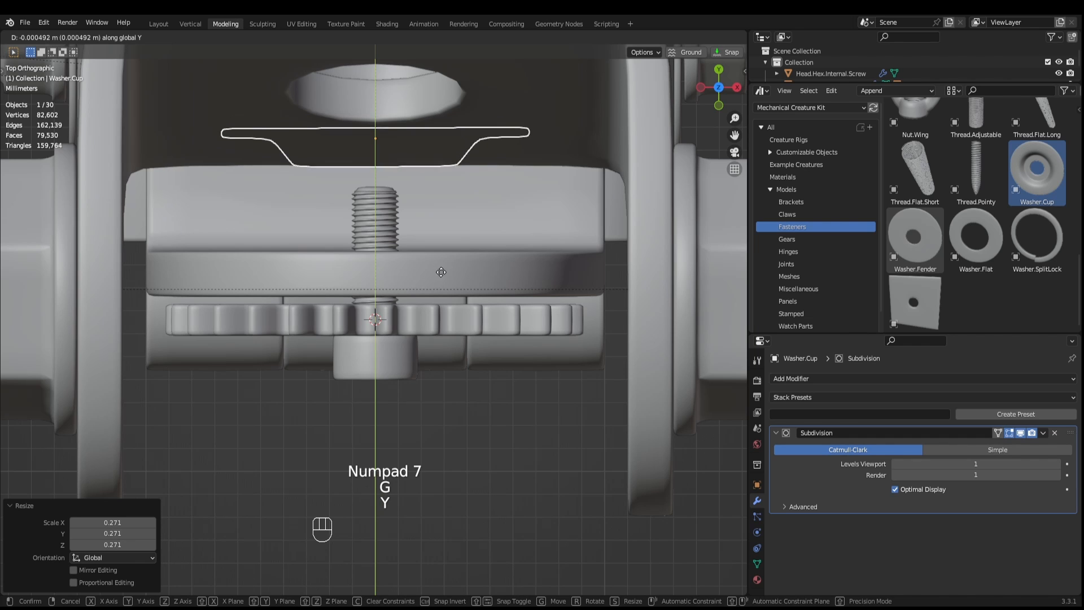
ctrl+click(441, 316)
middle_drag(441, 317, 534, 283)
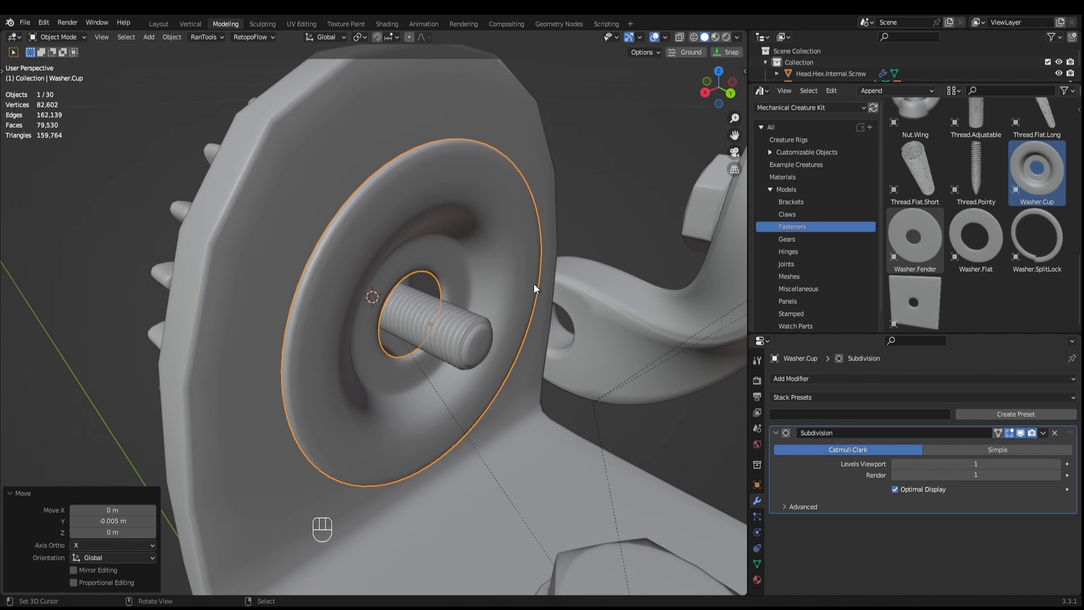
Place the 3D cursor at the cup washer's origin, add the Nut.Lock model and snap it to the cursor.
click(532, 355)
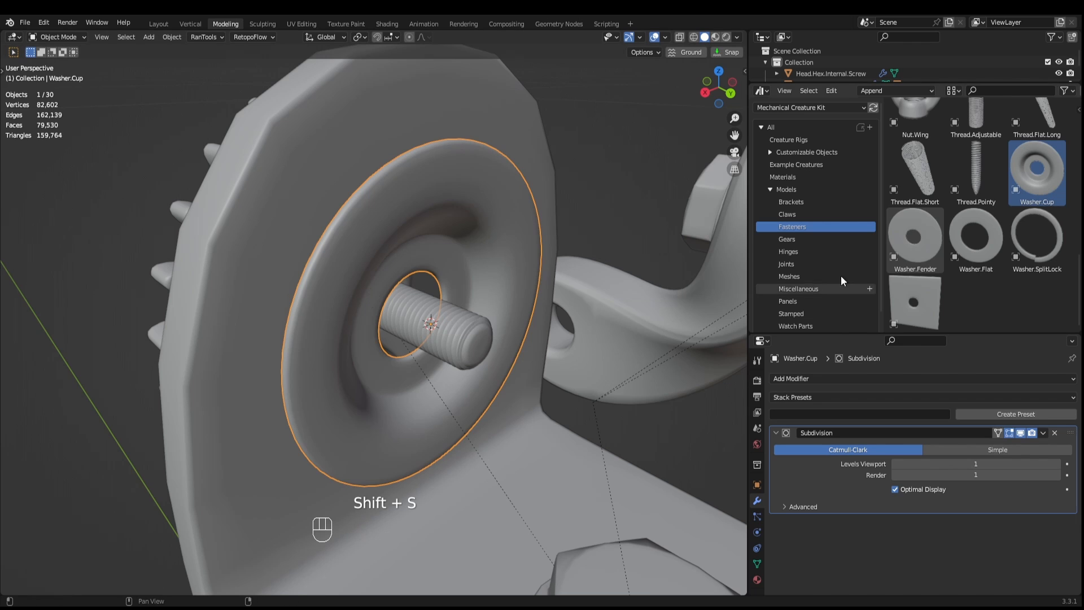
scroll(1022, 215, up, 3)
drag(1019, 212, 223, 428)
key(shift+s)
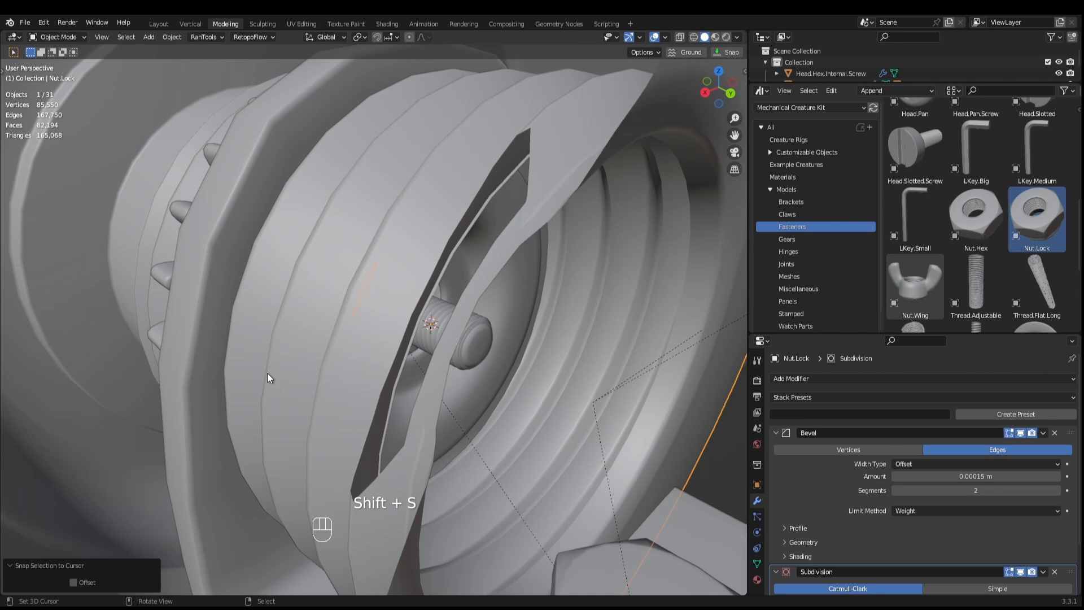
Scale the lock nut to about 0.140 and rotate it 180° about X to fit the screw's threaded end.
scroll(424, 376, down, 2)
key(s)
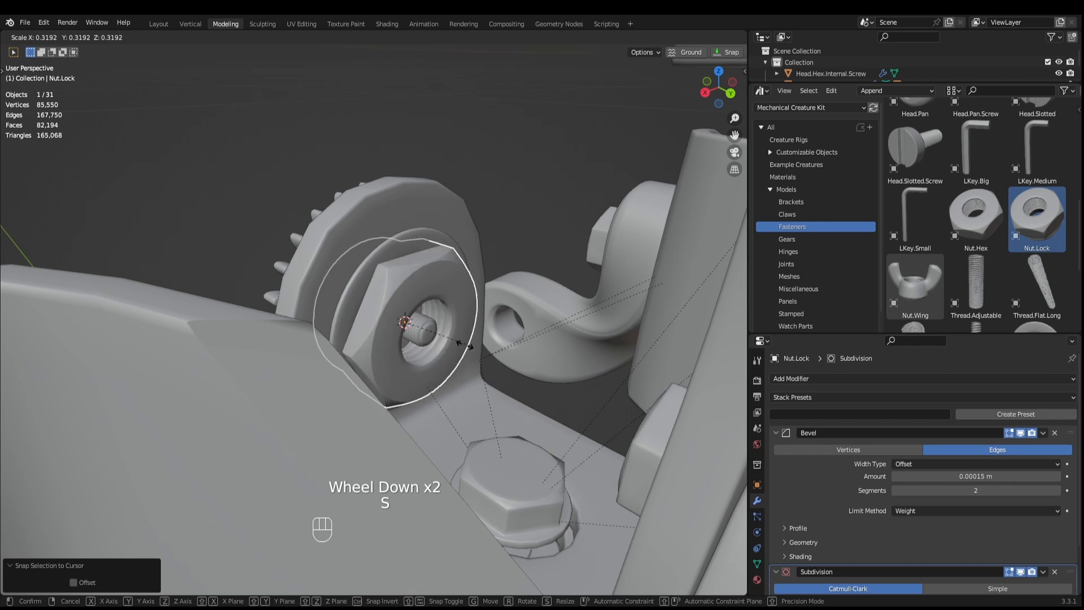
click(432, 342)
key(r)
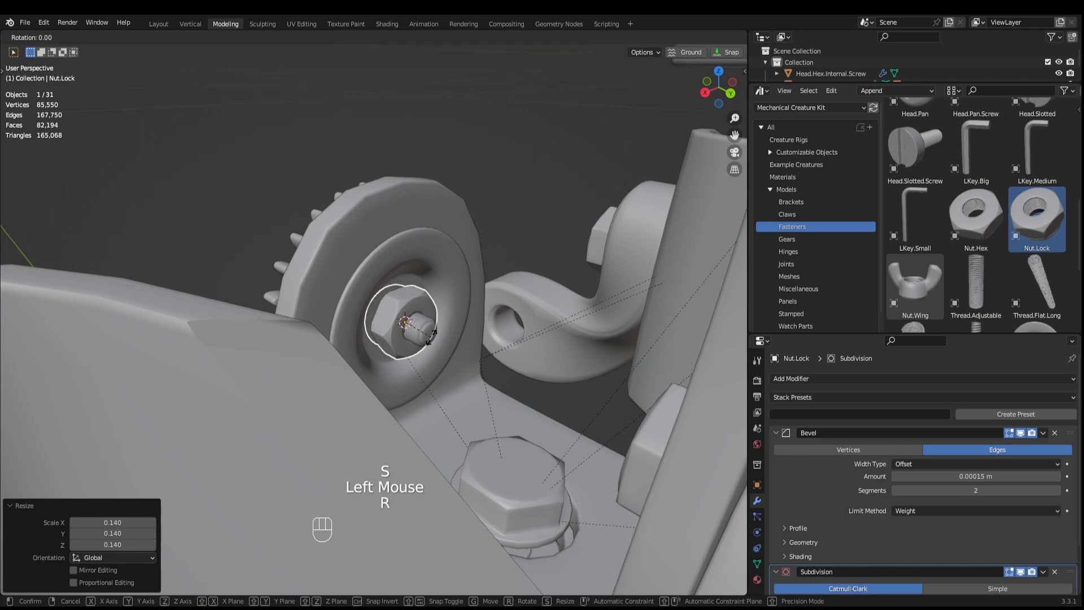
key(x)
key(KP_1)
key(KP_8)
key(KP_0)
key(KP_Enter)
scroll(421, 346, up, 2)
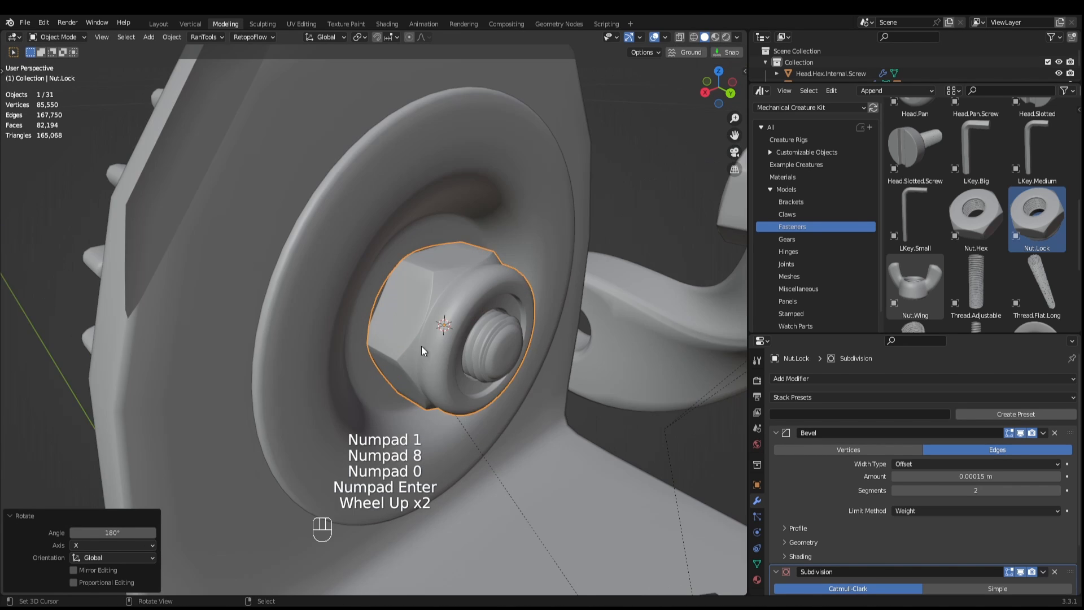
drag(421, 346, 423, 344)
Save the file and unhide the chain piece above the gear.
middle_drag(422, 345, 361, 189)
scroll(361, 189, down, 1)
scroll(361, 189, down, 1)
key(ctrl+s)
scroll(416, 245, down, 2)
middle_drag(416, 245, 482, 298)
scroll(537, 303, down, 3)
scroll(537, 303, down, 1)
key(alt+h)
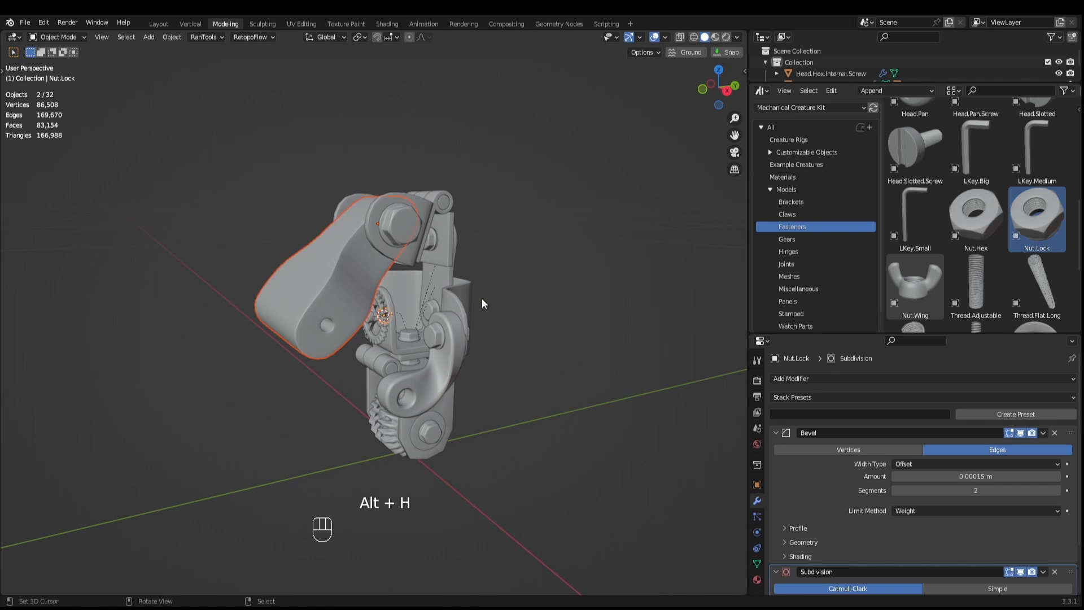
Deselect everything, switch the viewport to material preview shading and browse the kit's Materials category.
key(a)
key(a)
middle_drag(489, 300, 569, 323)
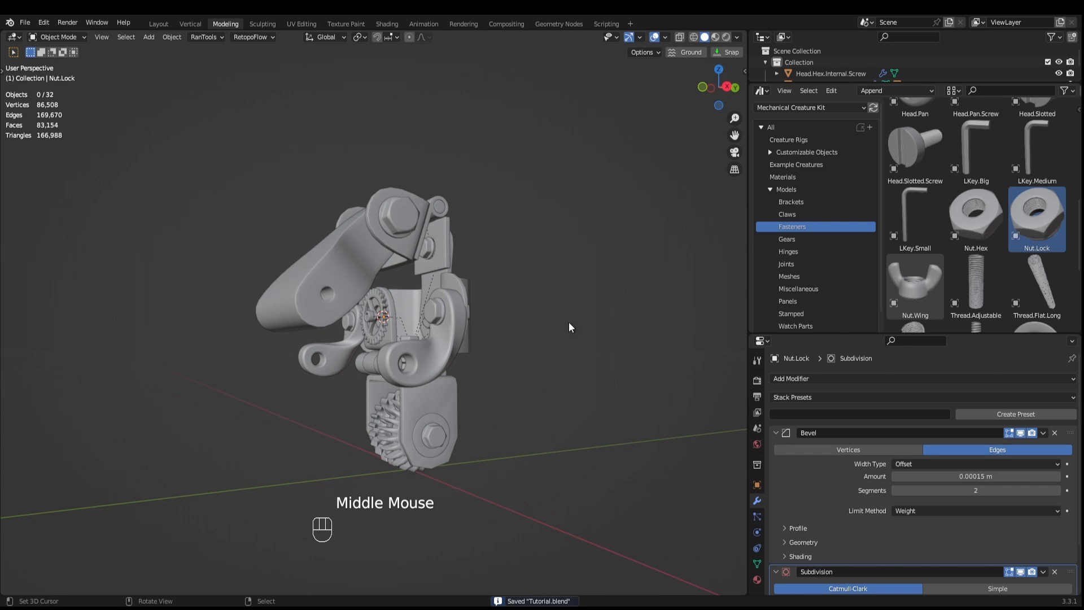
click(716, 37)
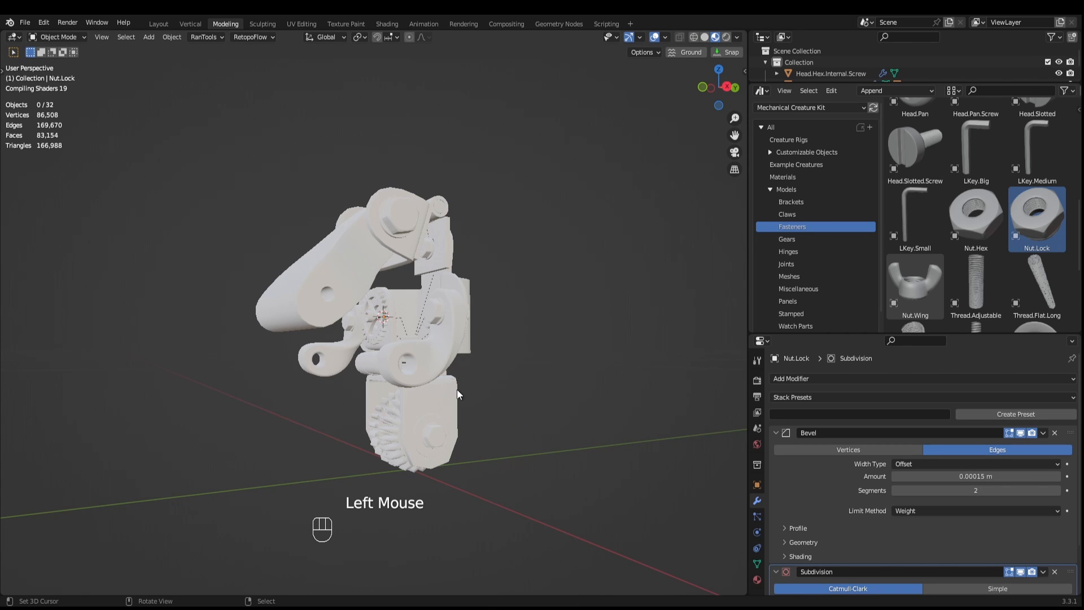
key(9)
middle_drag(538, 398, 562, 393)
scroll(563, 394, up, 2)
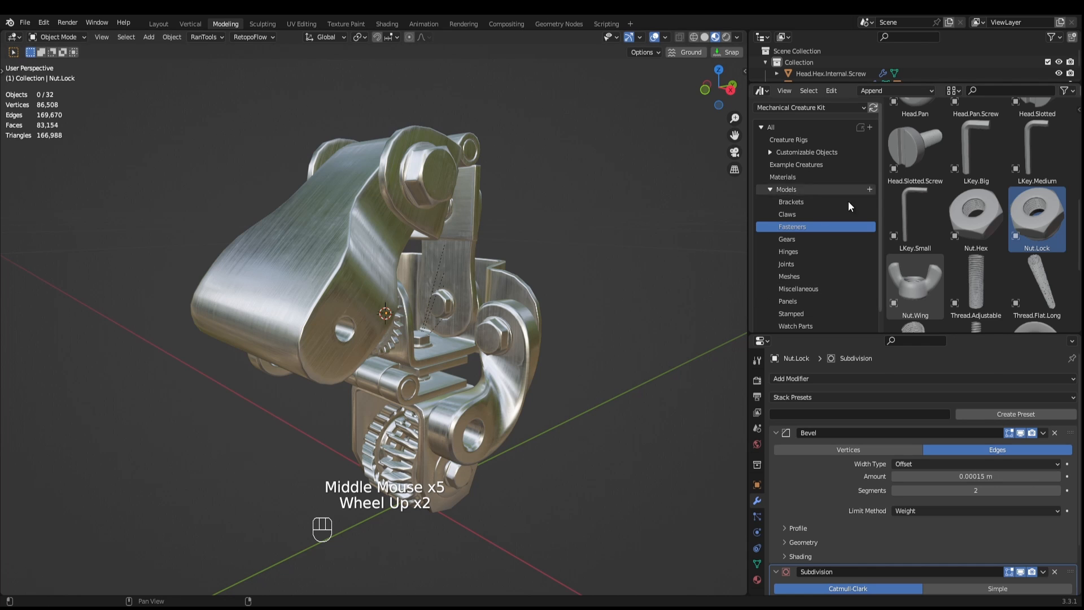
click(796, 176)
scroll(951, 231, up, 7)
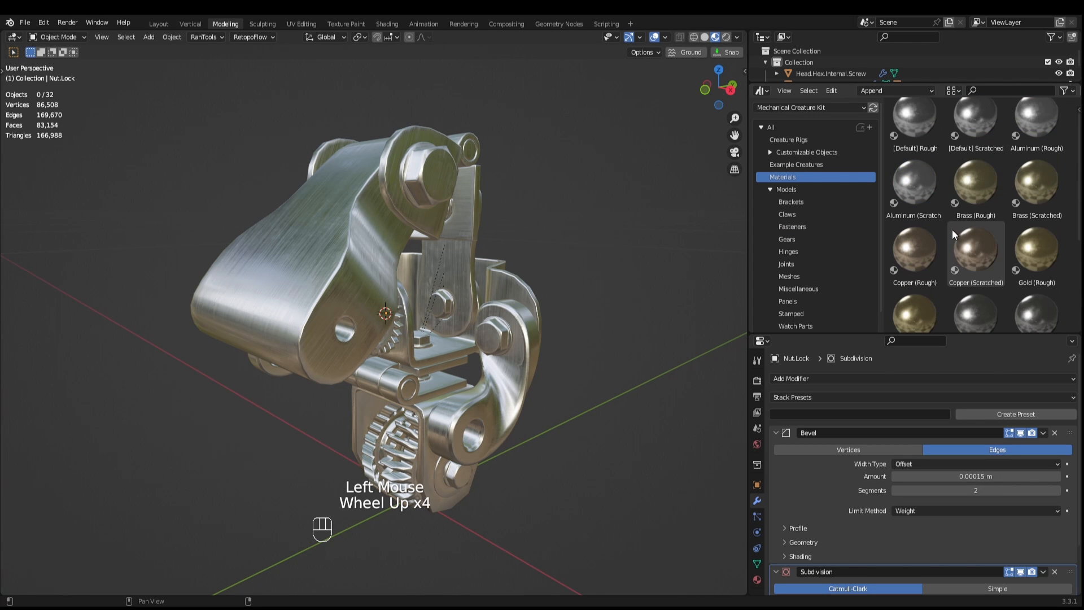
scroll(952, 228, down, 2)
Select all objects, set their Subdivision levels to 0 for viewport and 3 for render, and save the file.
middle_drag(599, 237, 544, 215)
scroll(556, 186, down, 1)
drag(569, 154, 188, 491)
scroll(853, 501, down, 2)
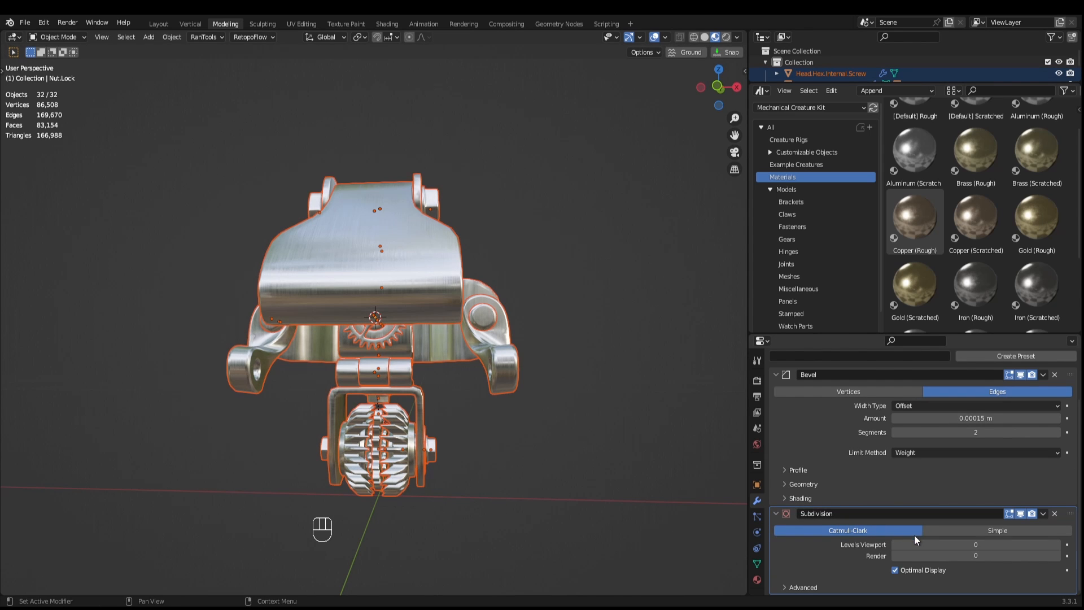
alt+click(978, 545)
key(Return)
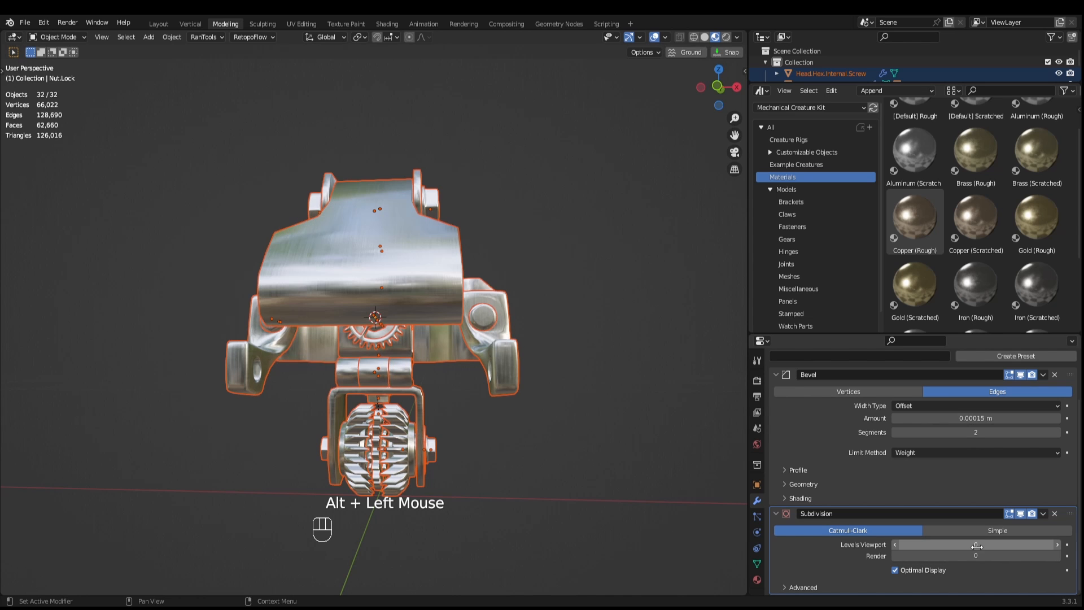
alt+click(988, 556)
text(3)
key(Return)
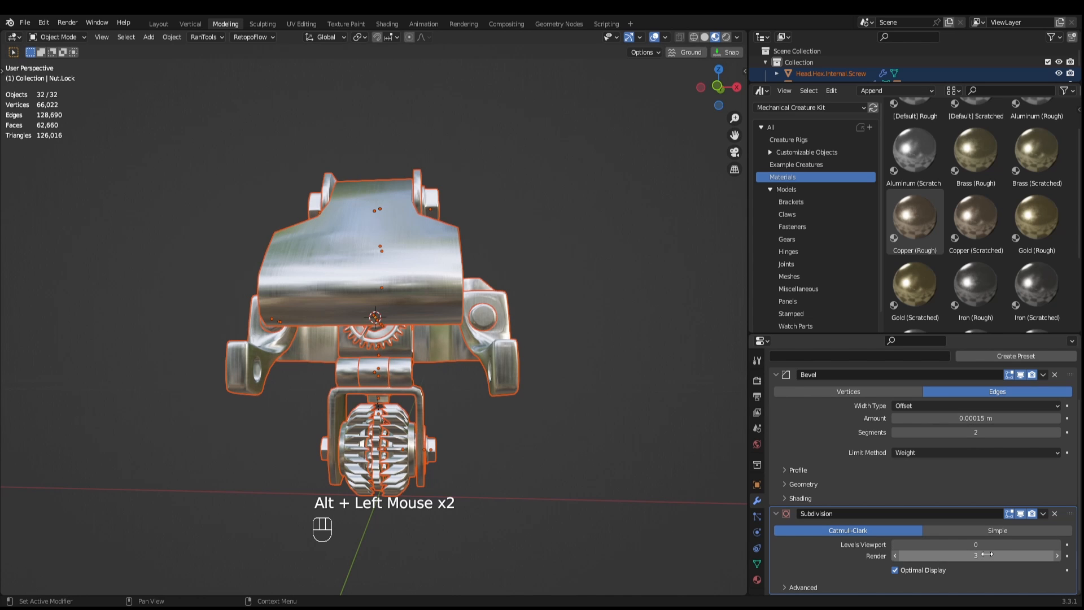
middle_drag(616, 486, 563, 474)
key(ctrl+s)
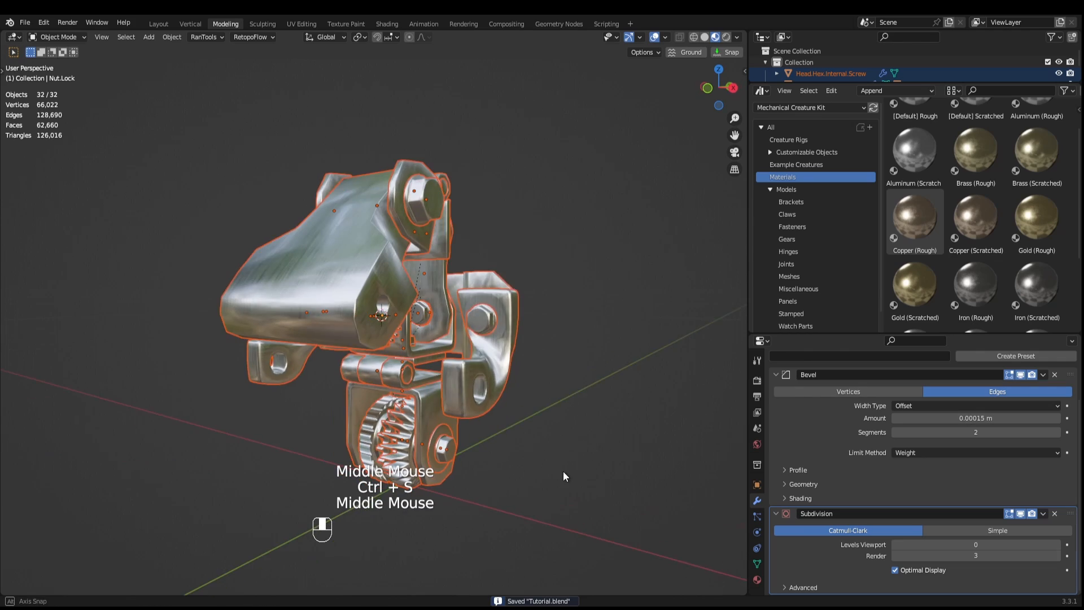
Examine the low-subdivision model up close and from several sides in material preview.
middle_drag(593, 437, 436, 432)
scroll(559, 460, up, 1)
scroll(561, 459, up, 2)
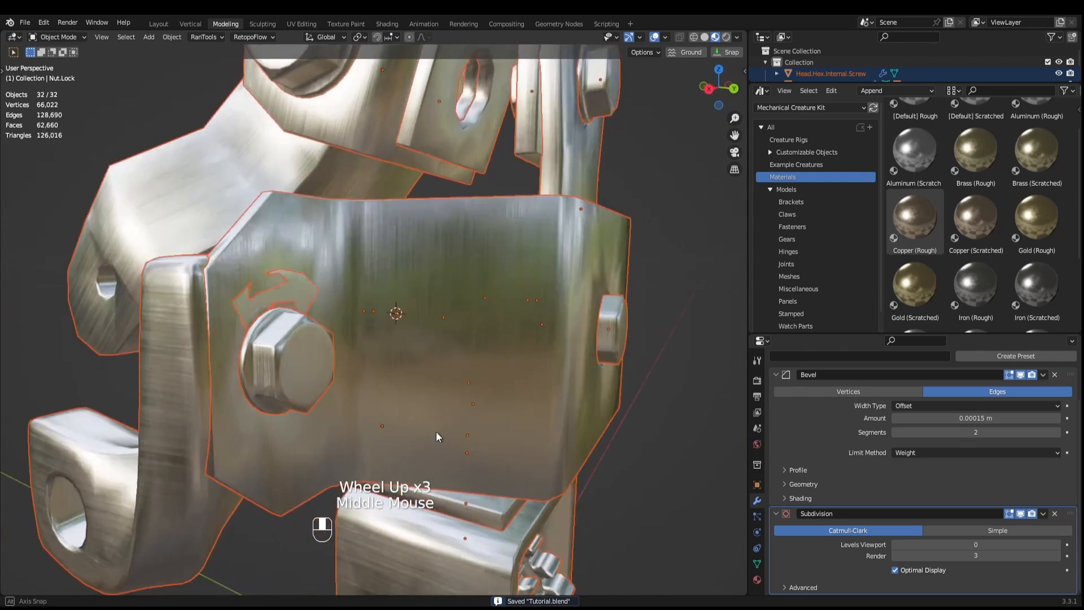
scroll(556, 439, down, 3)
scroll(527, 435, up, 1)
scroll(526, 434, up, 2)
middle_drag(527, 435, 674, 346)
scroll(548, 424, up, 3)
scroll(554, 420, down, 3)
scroll(673, 345, down, 1)
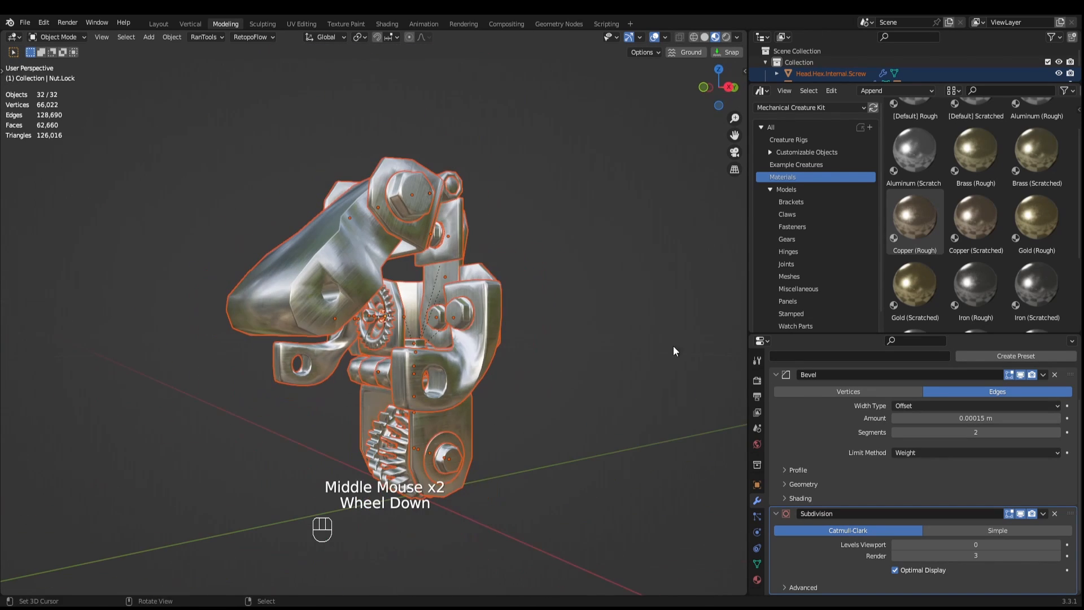
middle_drag(592, 363, 716, 302)
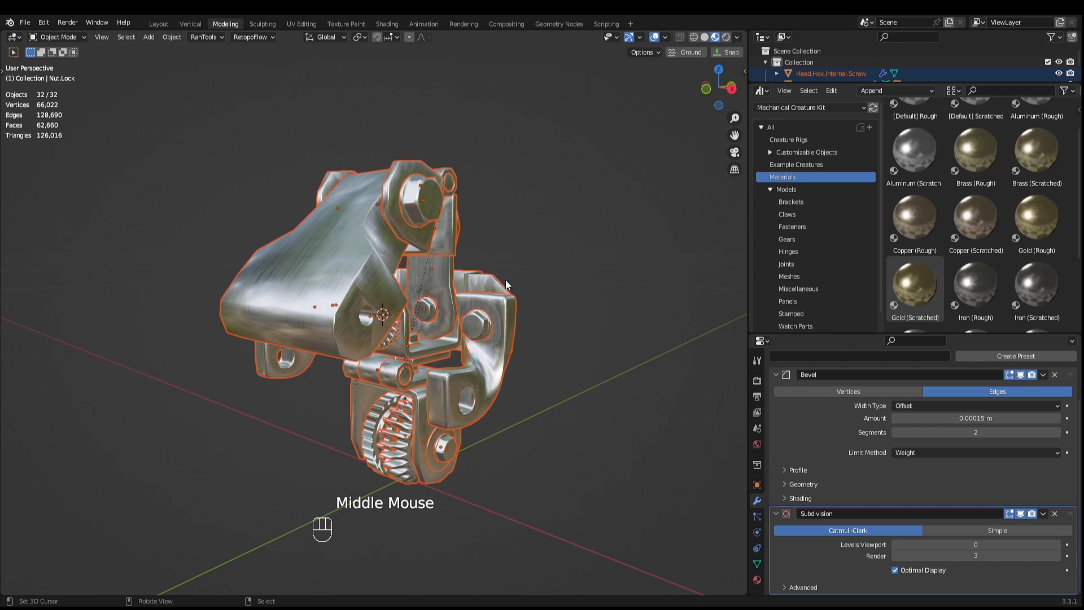
Apply the Copper (Rough) material to the upper chain piece, link it to all other parts and save the file.
right_click(360, 290)
drag(904, 226, 300, 269)
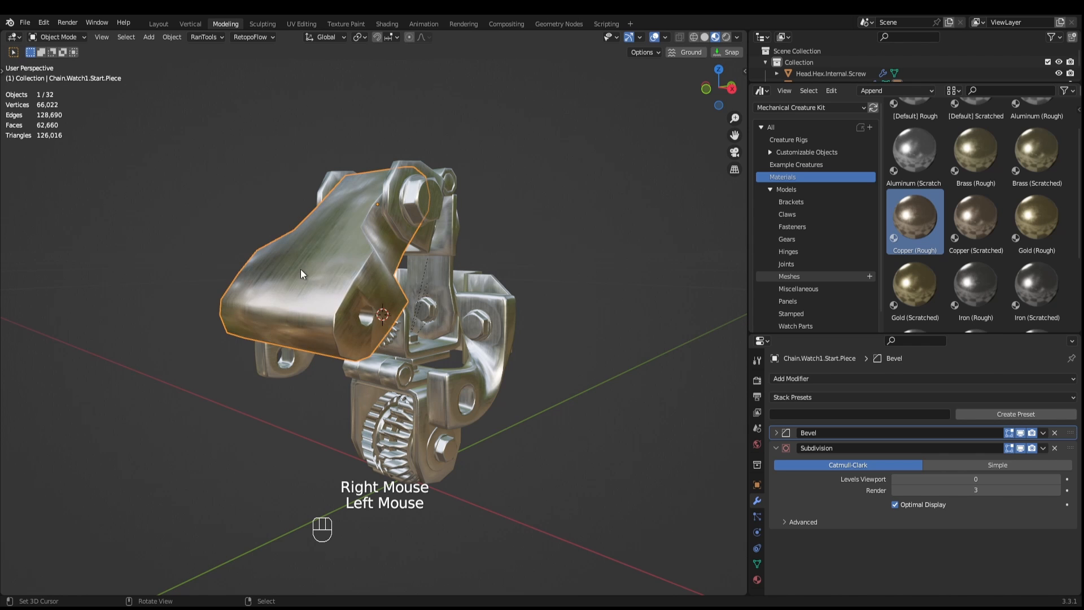
middle_drag(478, 327, 497, 178)
drag(549, 144, 211, 495)
middle_drag(220, 490, 291, 452)
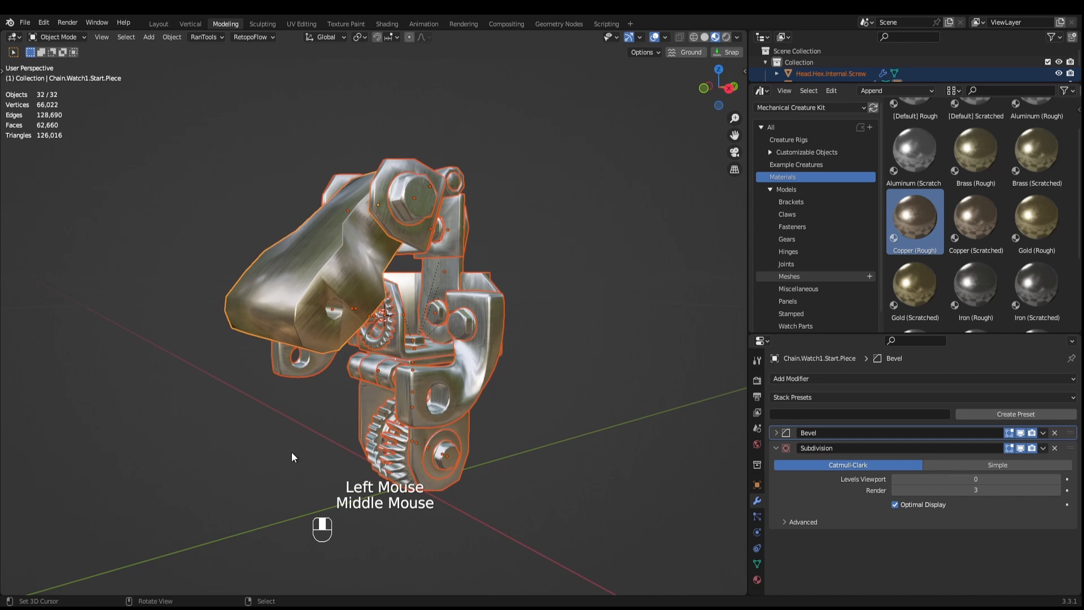
middle_drag(295, 358, 340, 249)
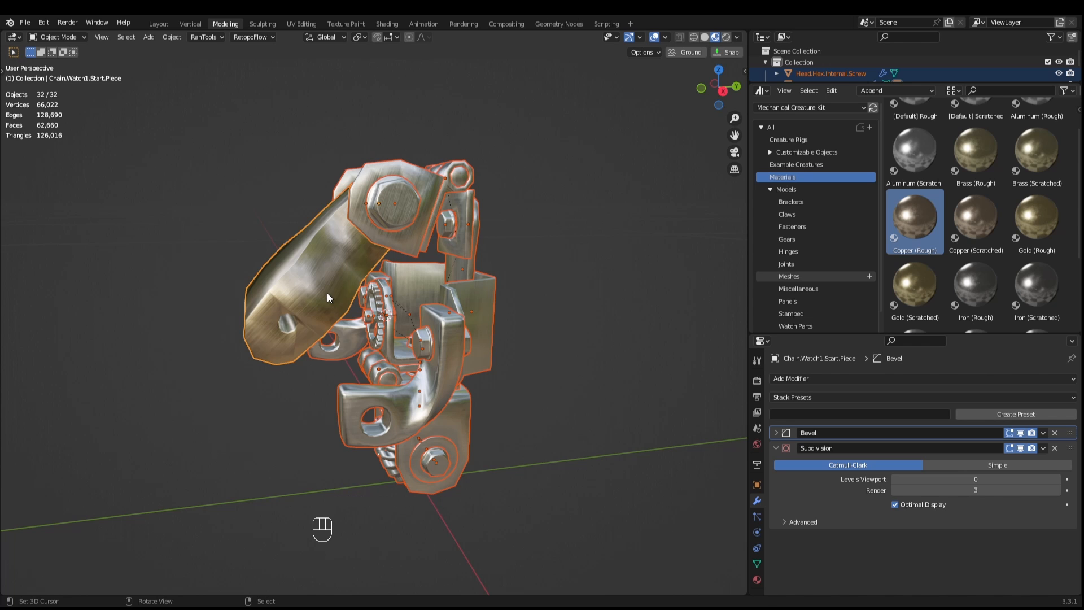
key(ctrl+l)
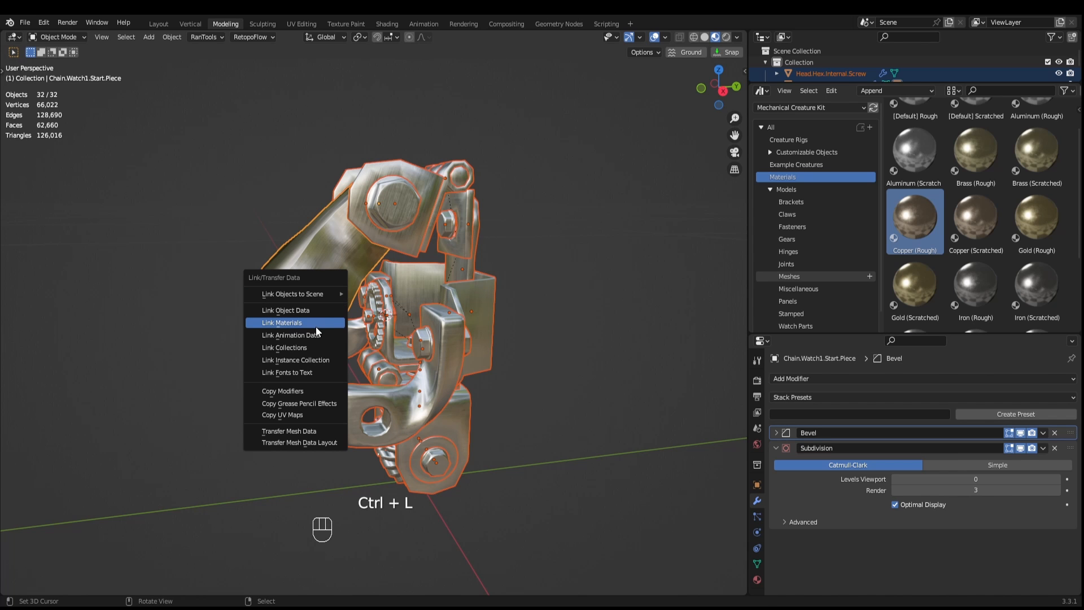
click(319, 327)
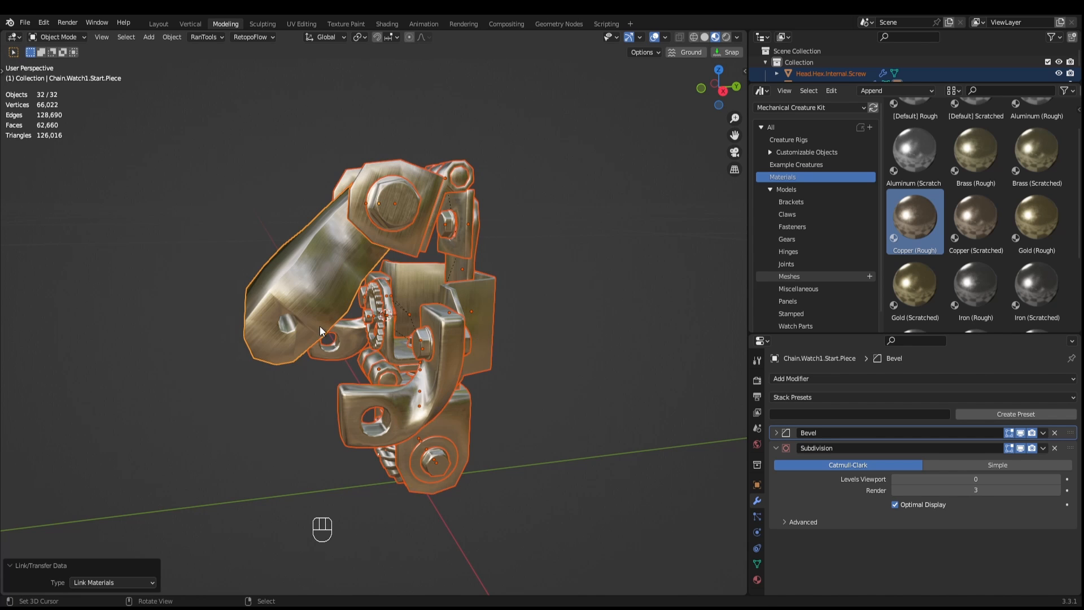
middle_drag(320, 327, 414, 333)
key(ctrl+s)
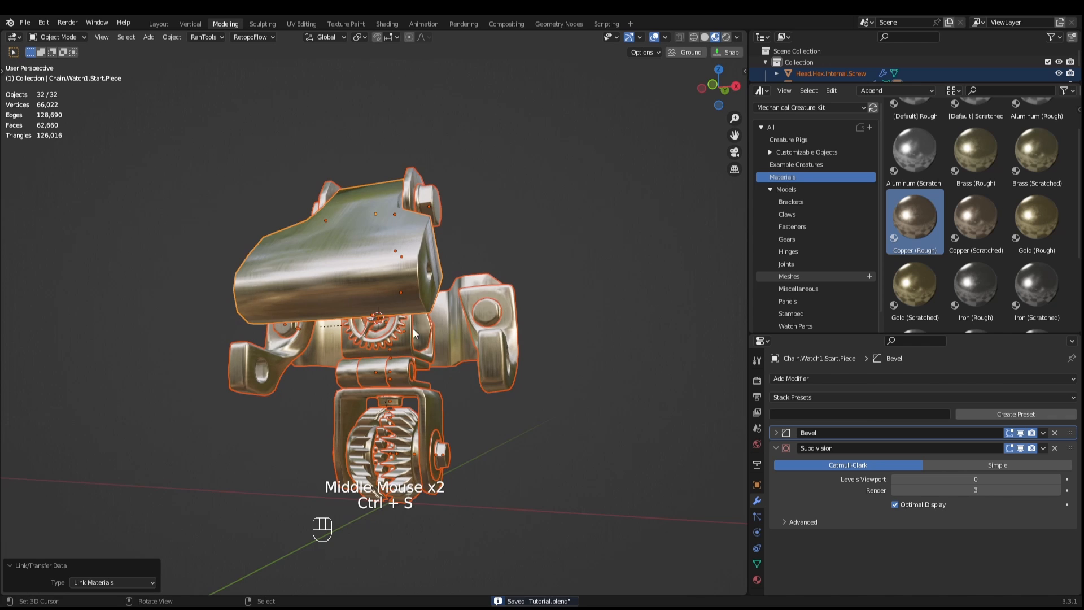
Switch the viewport to rendered shading and enable the Set collection with its camera and light.
click(726, 37)
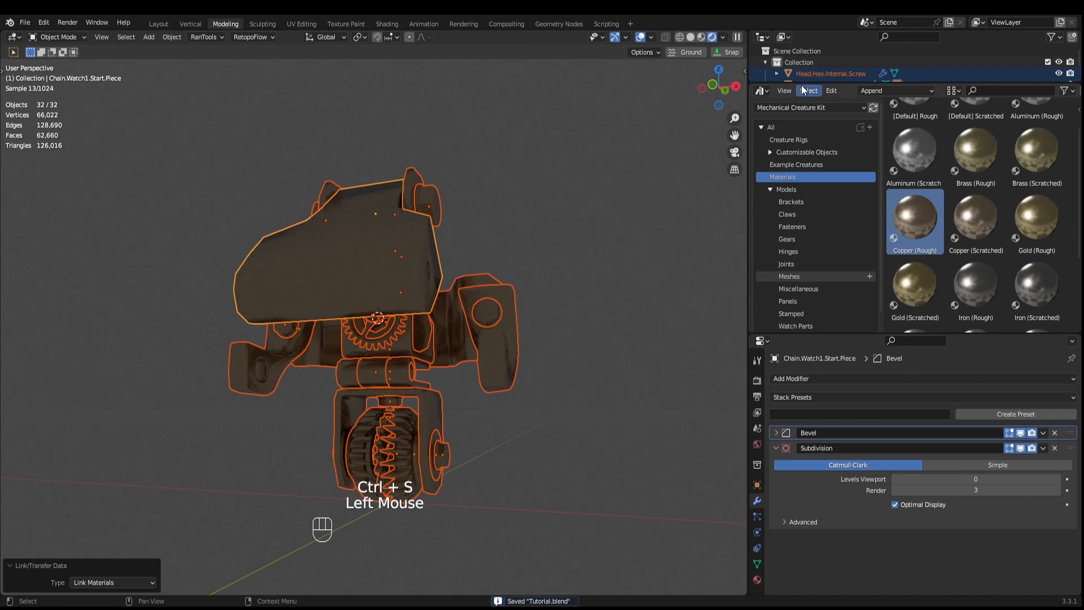
drag(813, 83, 841, 200)
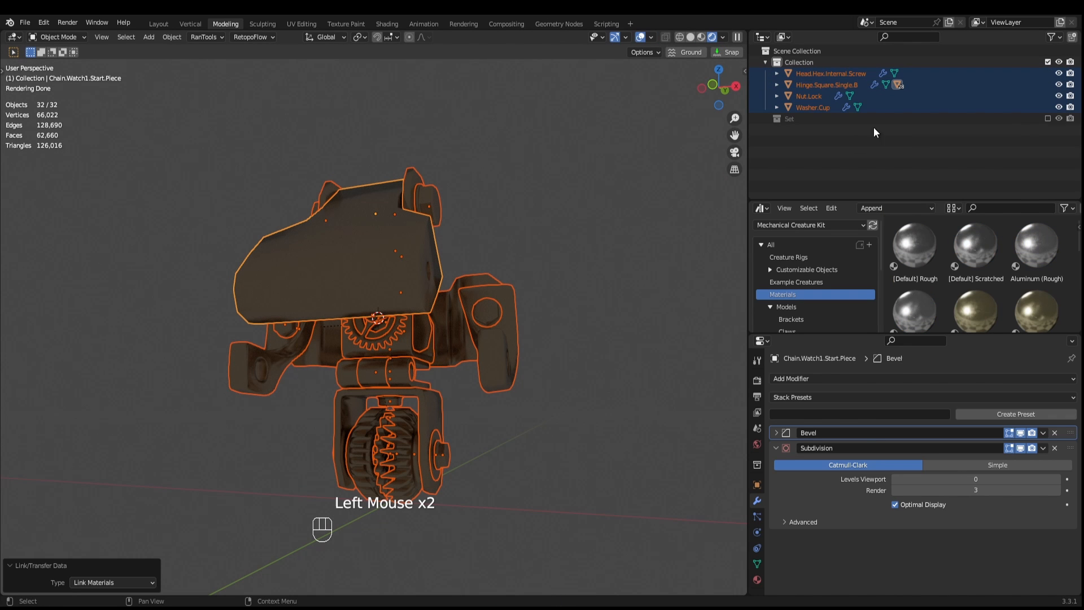
click(1047, 118)
middle_drag(446, 316, 576, 317)
scroll(507, 318, up, 3)
scroll(560, 331, down, 2)
scroll(561, 330, down, 3)
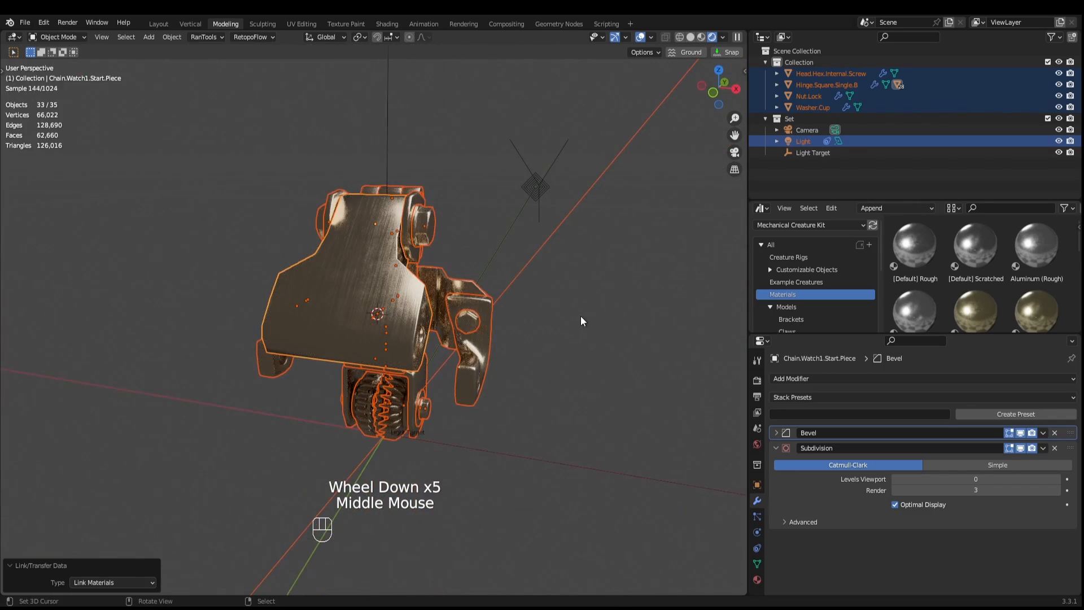
scroll(580, 316, up, 1)
Turn off Scene Lights and Scene World for the rendered viewport and check the parts under the HDRI lighting.
click(723, 37)
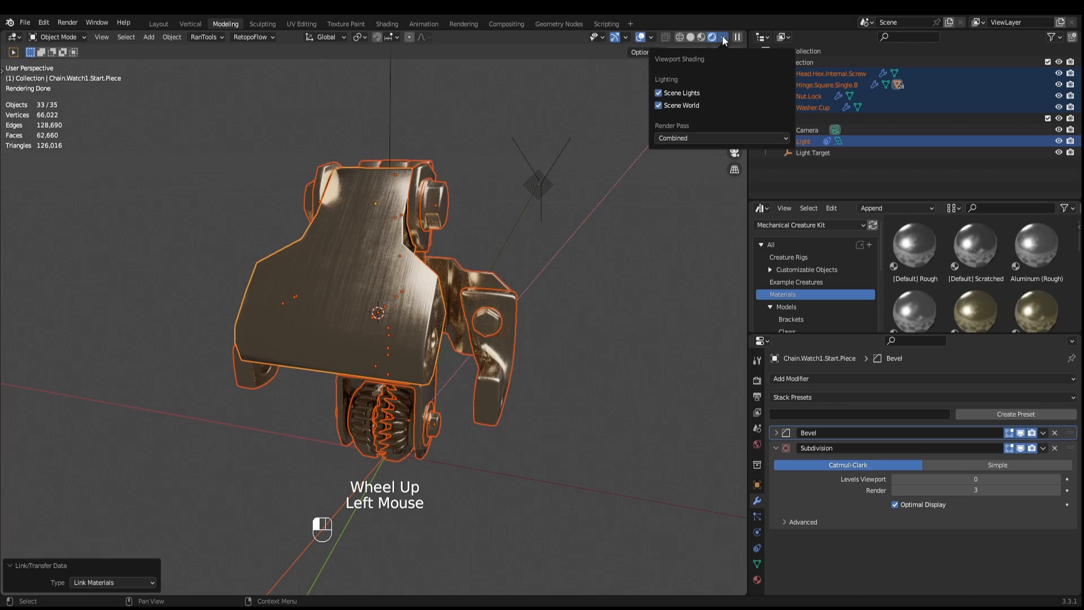
click(672, 96)
click(671, 106)
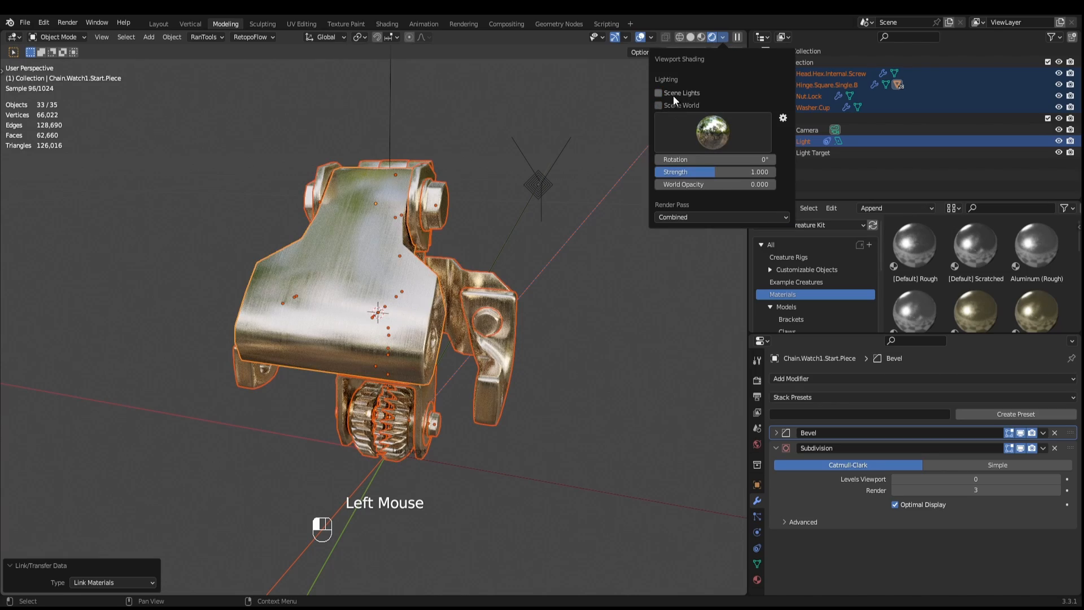
scroll(660, 338, up, 3)
mouse_move(659, 339)
middle_down()
mouse_move(593, 317)
mouse_move(634, 330)
mouse_move(591, 359)
middle_up()
scroll(652, 323, down, 4)
scroll(427, 250, up, 2)
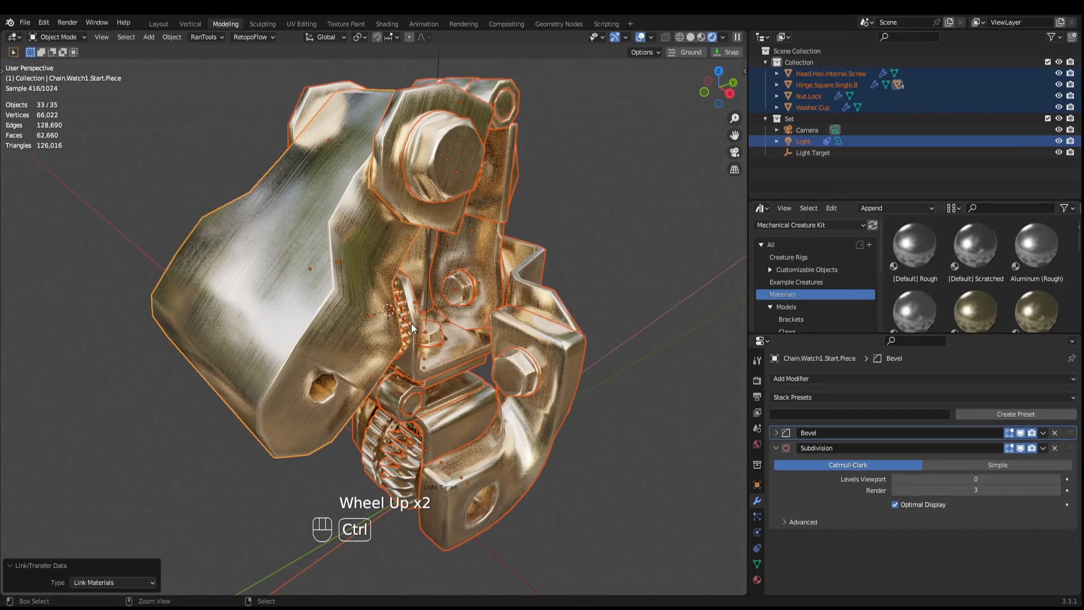
middle_drag(414, 327, 489, 280)
scroll(497, 286, down, 2)
scroll(489, 280, up, 1)
Apply the Gold (Rough) material to the upper chain piece and view it from several angles.
right_click(405, 270)
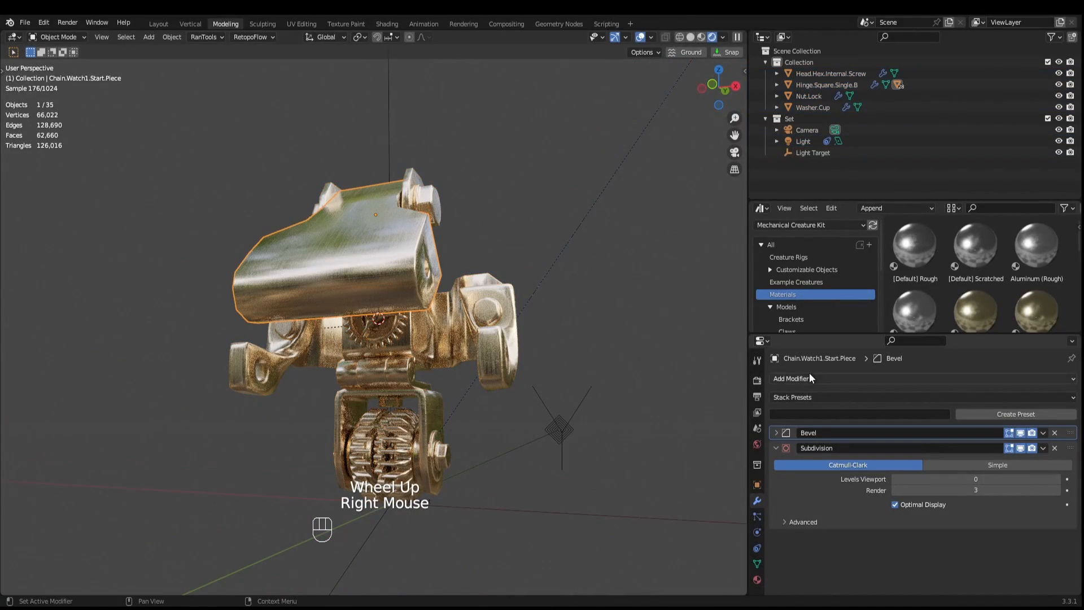
scroll(913, 307, down, 2)
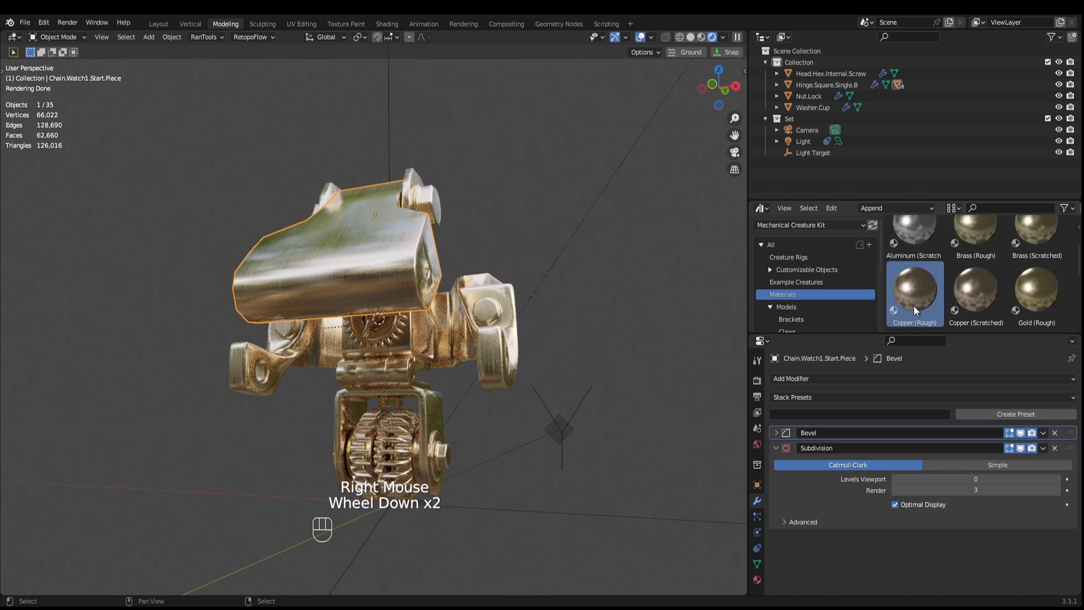
drag(1033, 291, 427, 265)
middle_drag(428, 265, 474, 271)
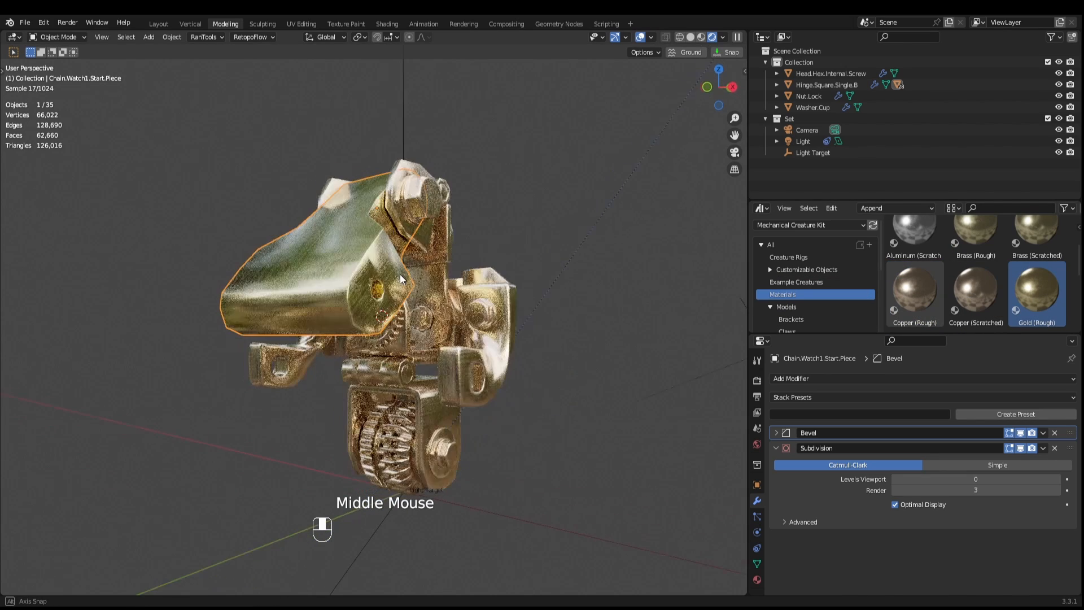
scroll(497, 327, down, 1)
middle_drag(497, 327, 517, 290)
scroll(512, 382, up, 2)
middle_drag(512, 381, 510, 409)
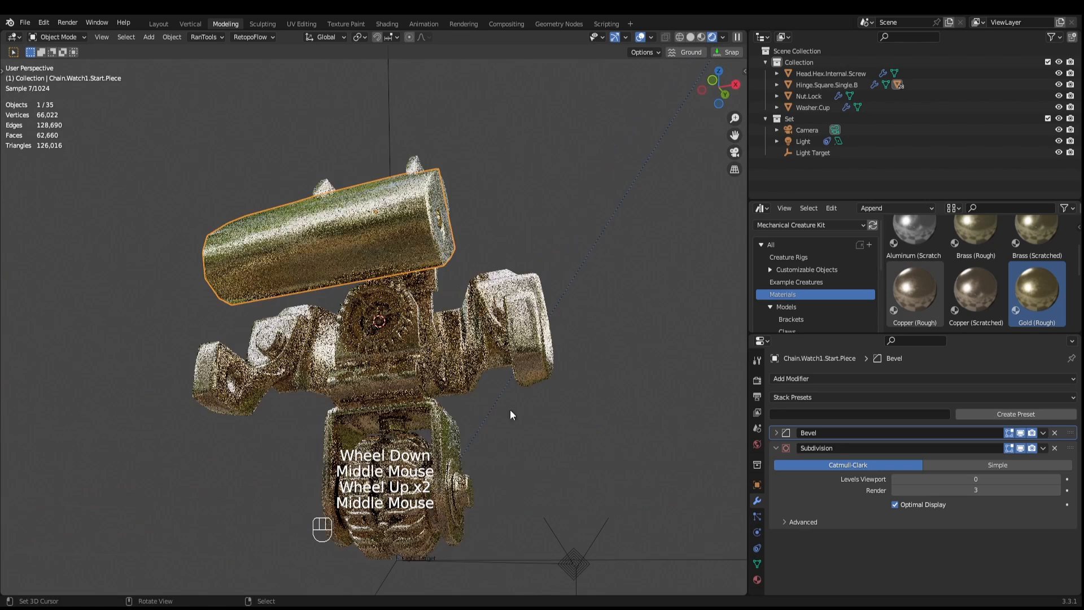
Link the chain piece's gold material to the gear mounted beneath it.
right_click(407, 316)
shift+right_click(421, 238)
key(ctrl+l)
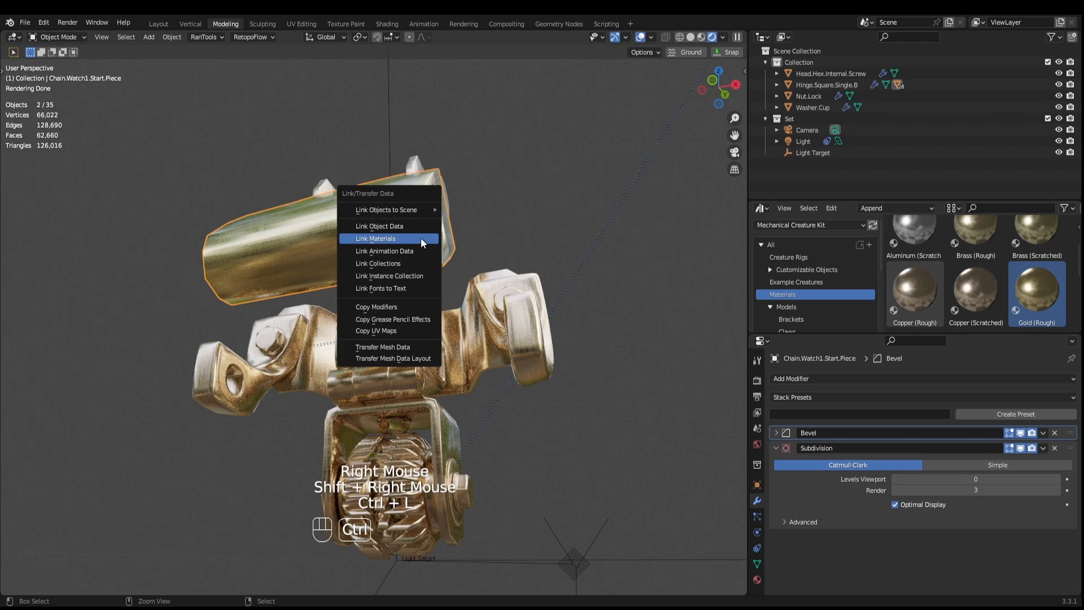
click(421, 238)
middle_drag(430, 252, 463, 367)
Link the chain piece's gold material to the selected gear parts in the lower bracket and save the file.
shift+right_click(361, 239)
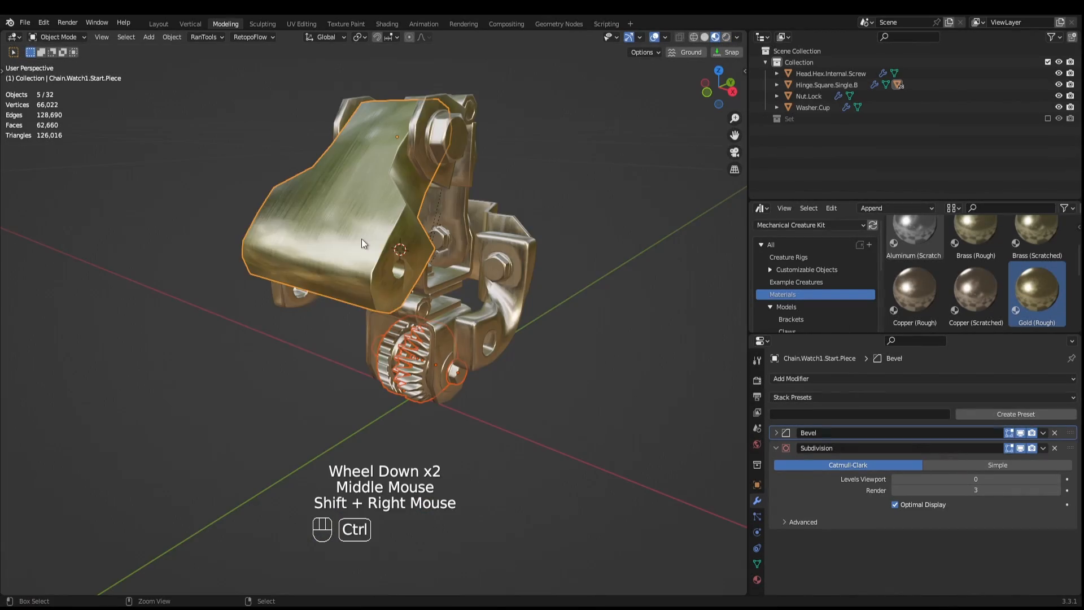
key(ctrl+l)
click(362, 238)
middle_drag(362, 239, 430, 283)
key(ctrl+s)
Link the chain piece's gold material to the mirrored curved side arms.
middle_drag(430, 283, 531, 347)
right_click(517, 297)
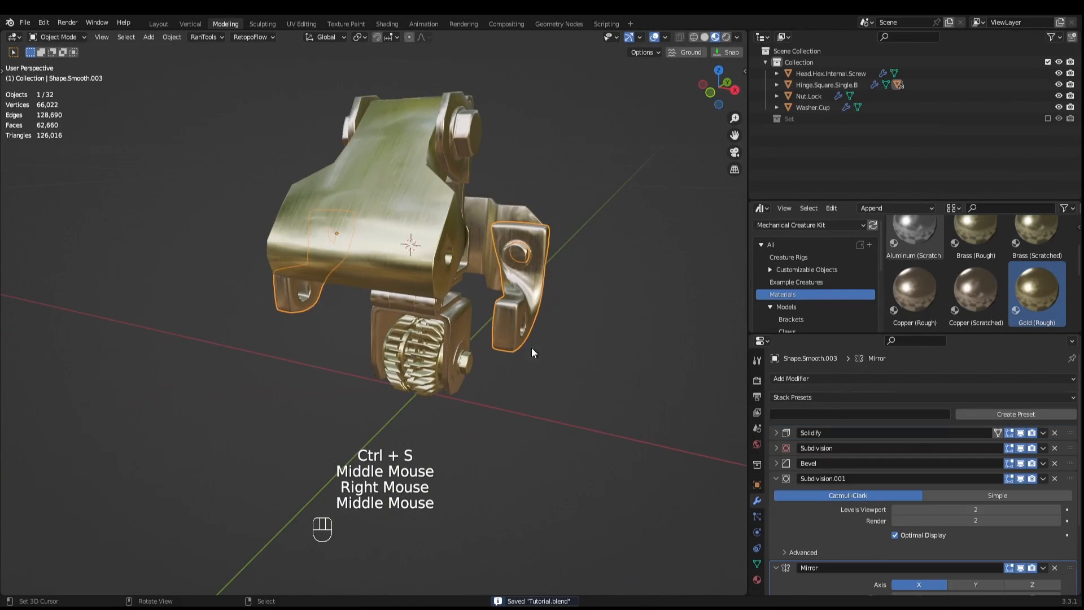
shift+right_click(395, 256)
key(ctrl+l)
click(396, 256)
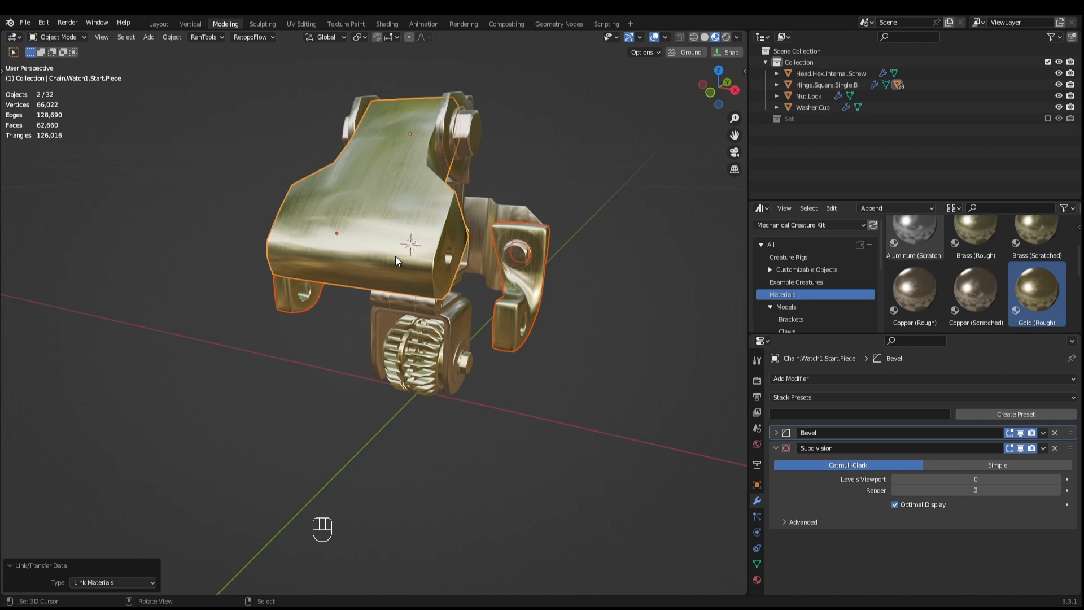
Select the lower bracket's hex screw and examine the gold and copper parts from several sides.
middle_drag(395, 255, 372, 339)
scroll(372, 339, up, 2)
middle_drag(373, 339, 409, 355)
scroll(507, 373, up, 2)
right_click(542, 353)
scroll(512, 337, down, 2)
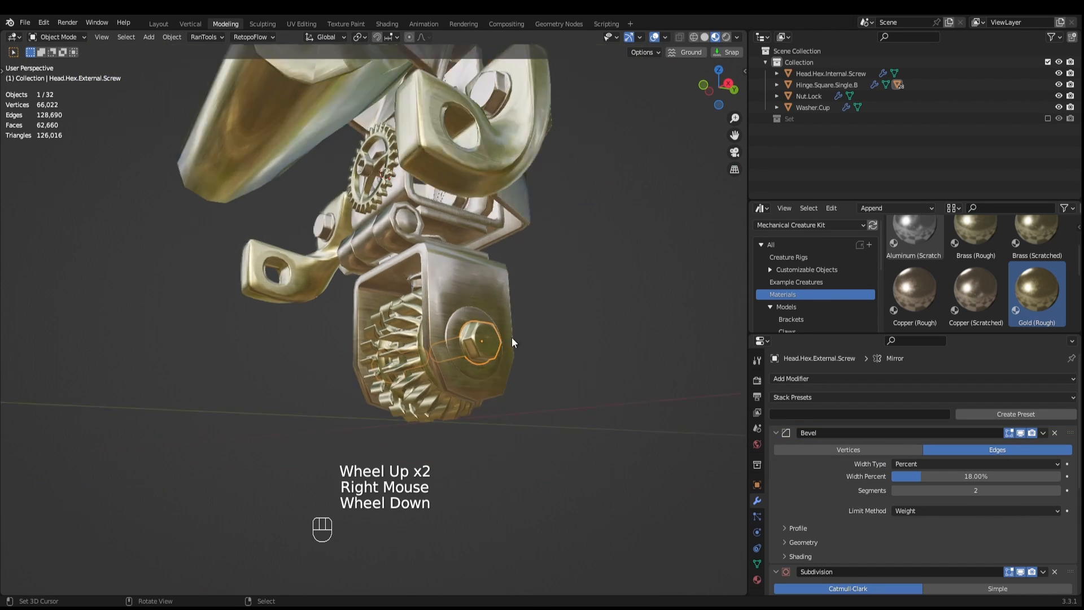
middle_drag(512, 337, 423, 384)
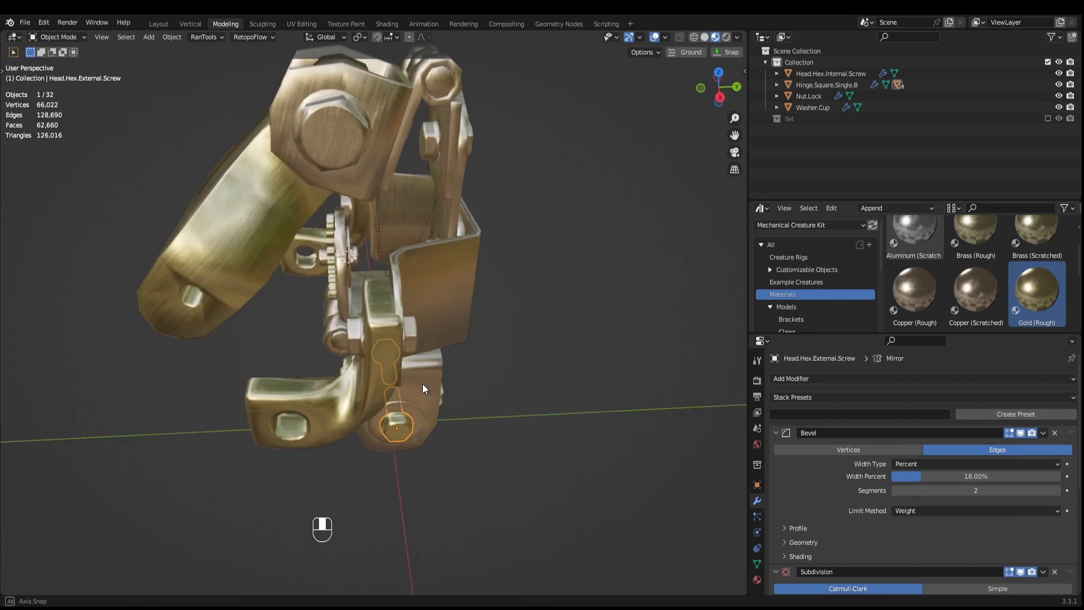
scroll(446, 319, down, 2)
mouse_move(446, 319)
middle_down()
mouse_move(539, 275)
mouse_move(618, 219)
mouse_move(548, 281)
mouse_move(367, 303)
mouse_move(354, 281)
mouse_move(423, 278)
mouse_move(531, 347)
mouse_move(416, 343)
mouse_move(450, 331)
middle_up()
scroll(533, 342, up, 2)
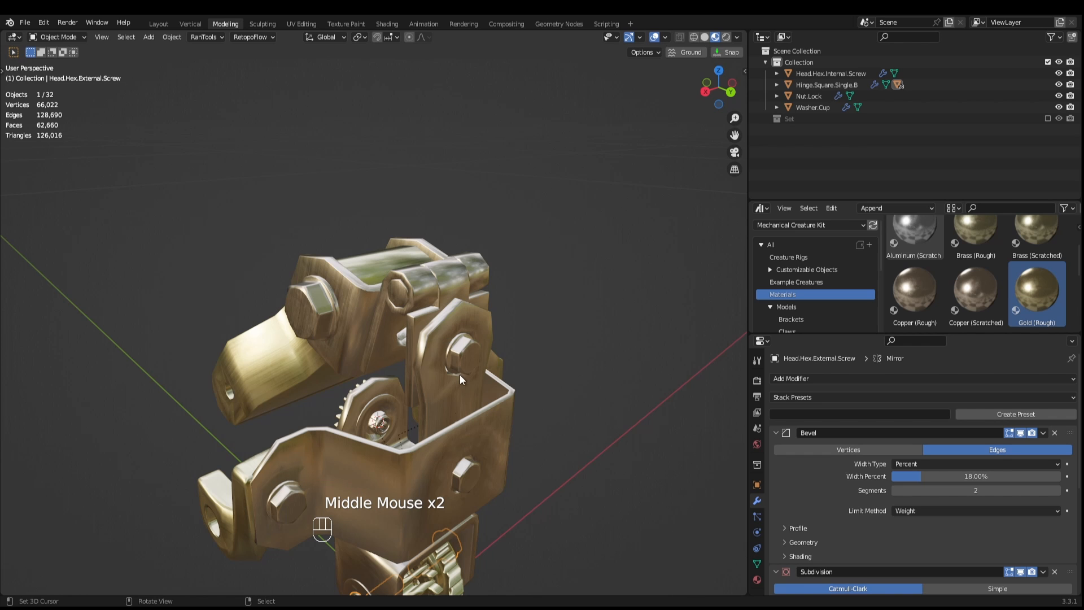
Save the file, check the whole model and switch to the camera view.
key(ctrl+s)
scroll(458, 401, down, 2)
middle_drag(451, 415, 536, 399)
scroll(480, 435, up, 2)
mouse_move(480, 435)
middle_down()
mouse_move(429, 394)
mouse_move(378, 416)
mouse_move(465, 436)
middle_up()
scroll(390, 418, down, 3)
key(KP_0)
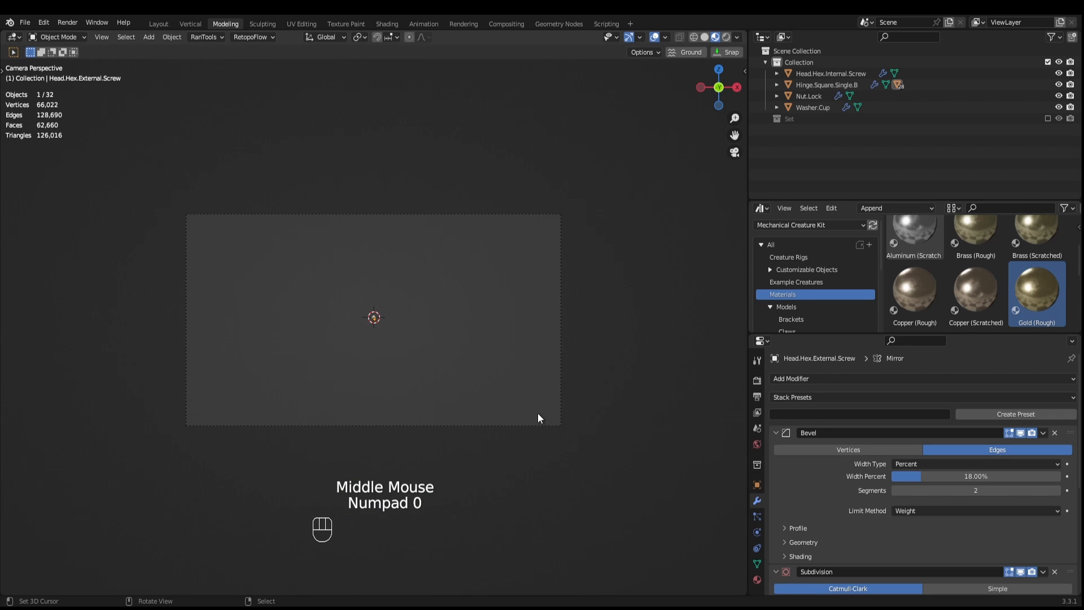
Lock the camera to the view and frame the creature from a raised three-quarter angle.
key(n)
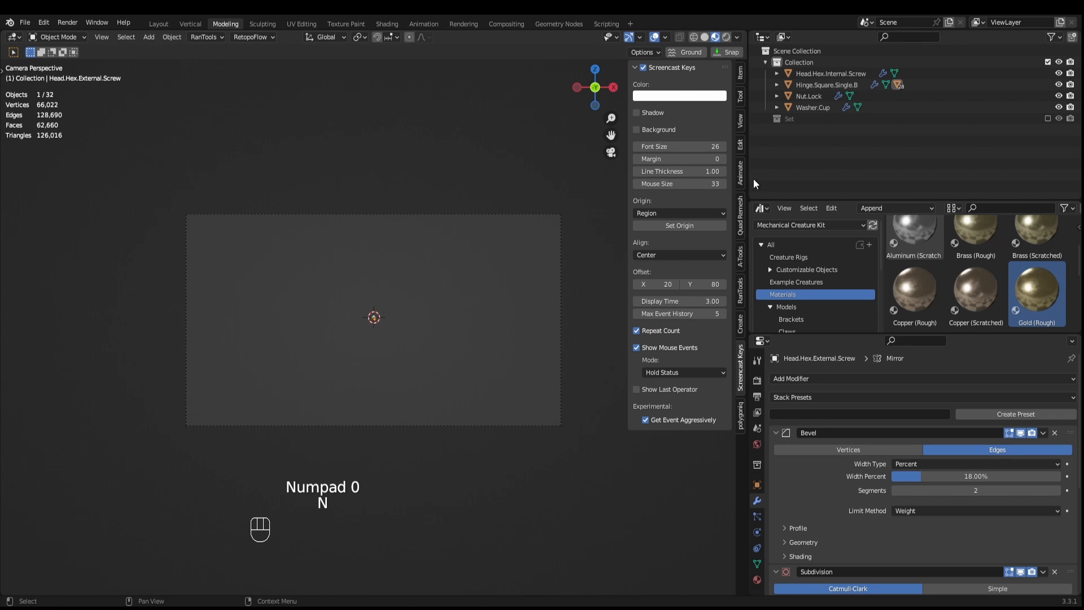
click(741, 127)
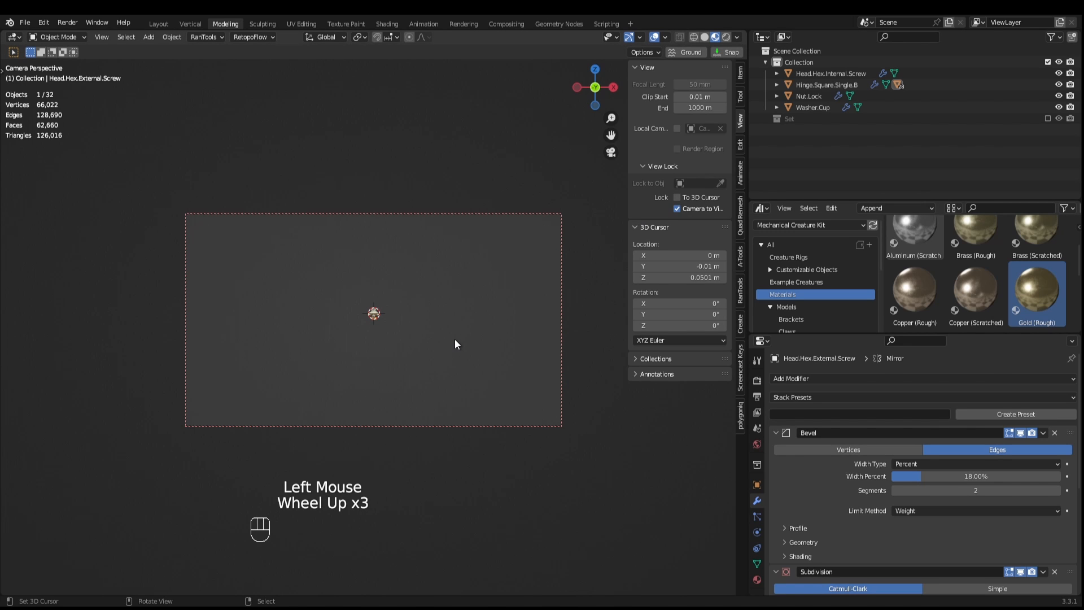
key(KP_Decimal)
scroll(456, 339, down, 2)
middle_drag(422, 317, 382, 373)
scroll(380, 370, down, 2)
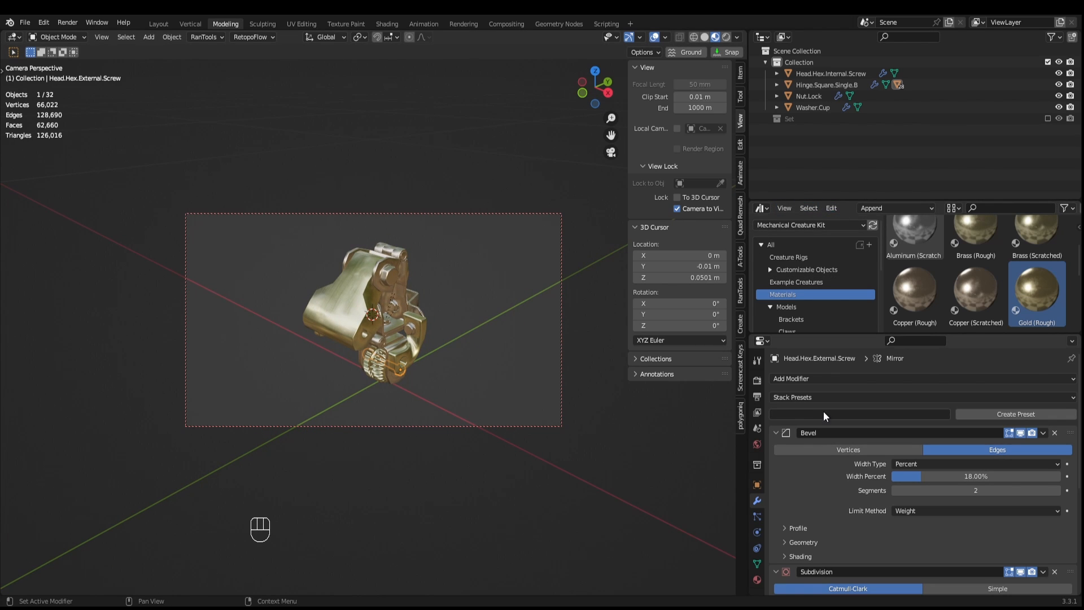
Set the output resolution to 1024 by 1024 px and bring the camera slightly closer to the creature.
drag(846, 334, 848, 248)
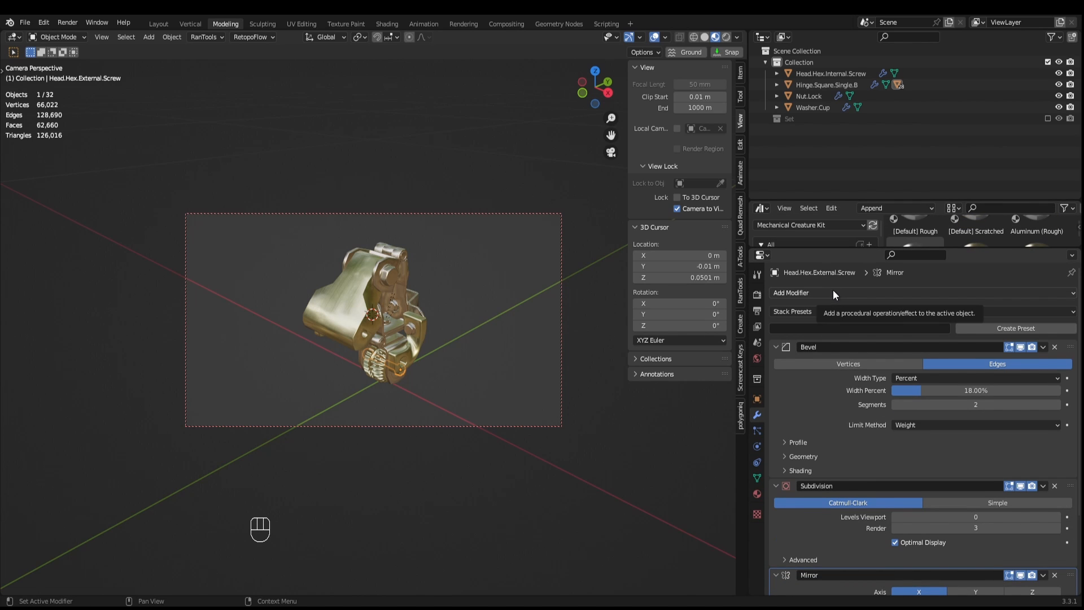
click(757, 295)
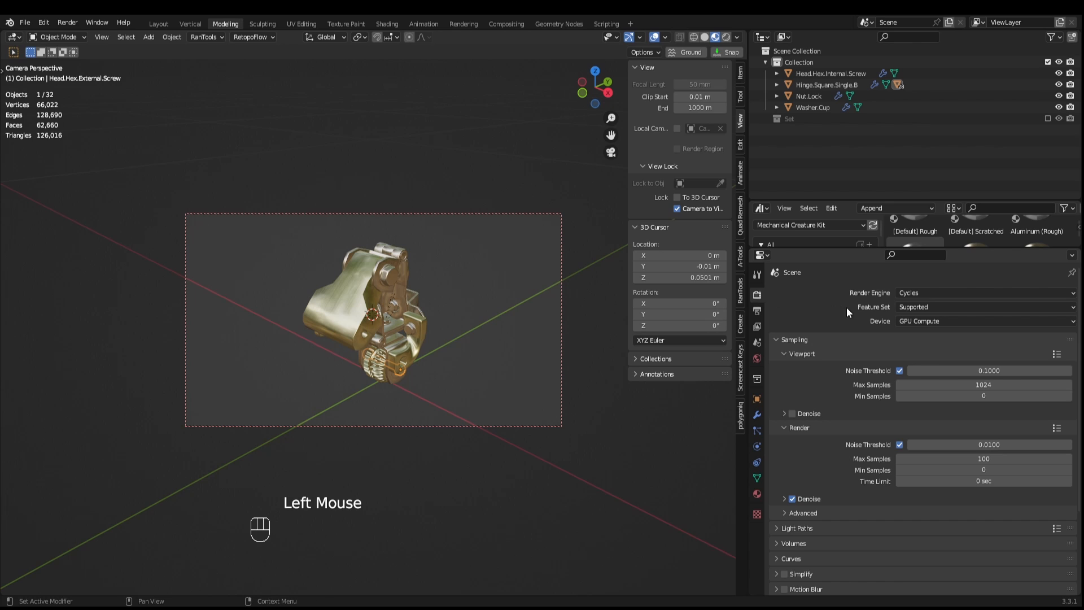
click(760, 311)
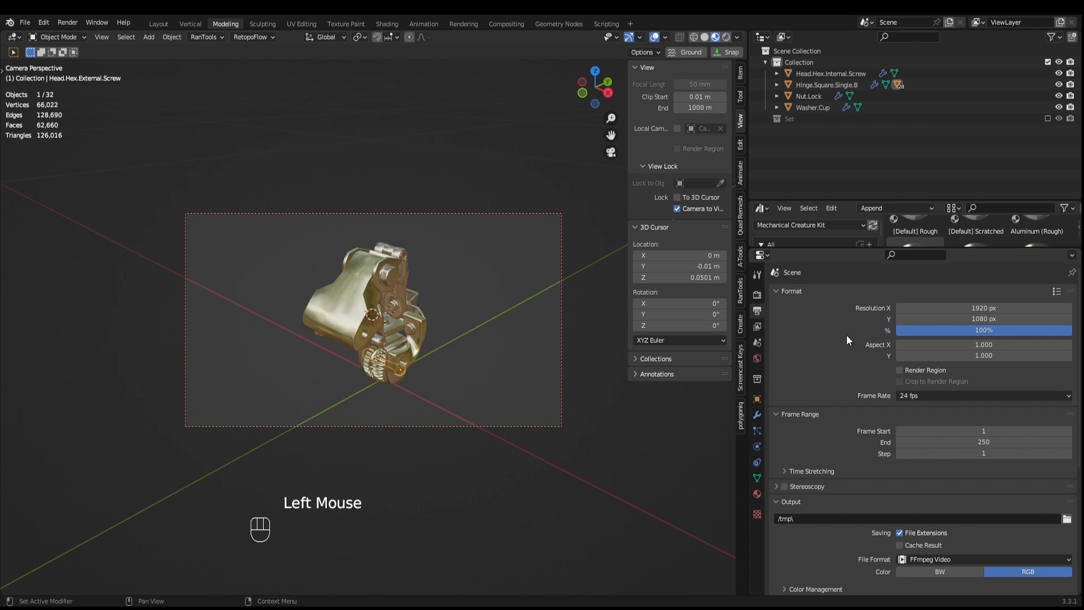
click(933, 309)
text(10245)
key(Tab)
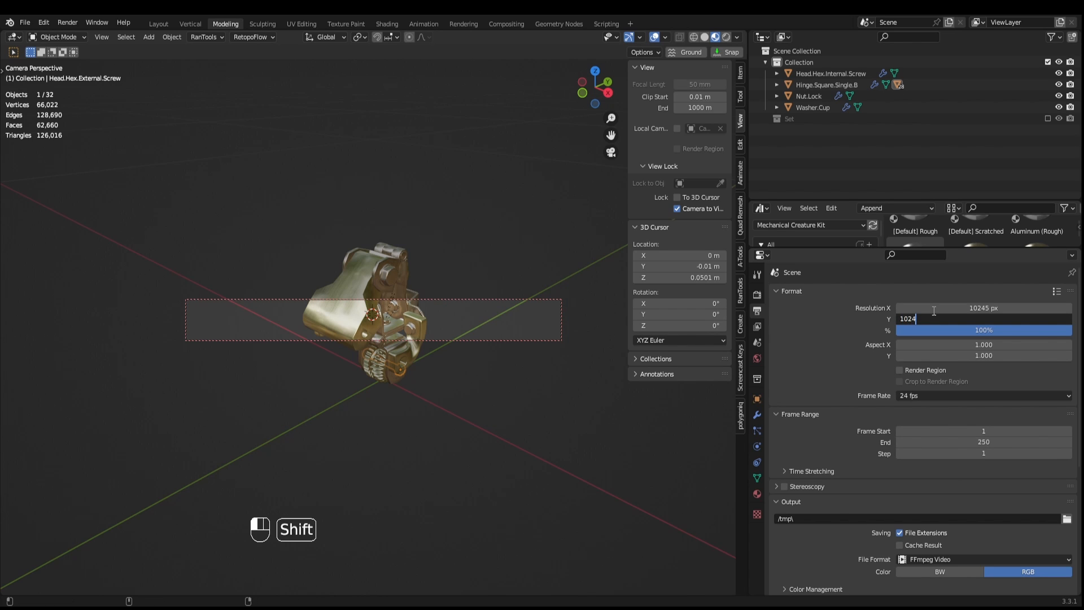
key(shift+Tab)
text(1024)
key(Return)
scroll(379, 377, up, 1)
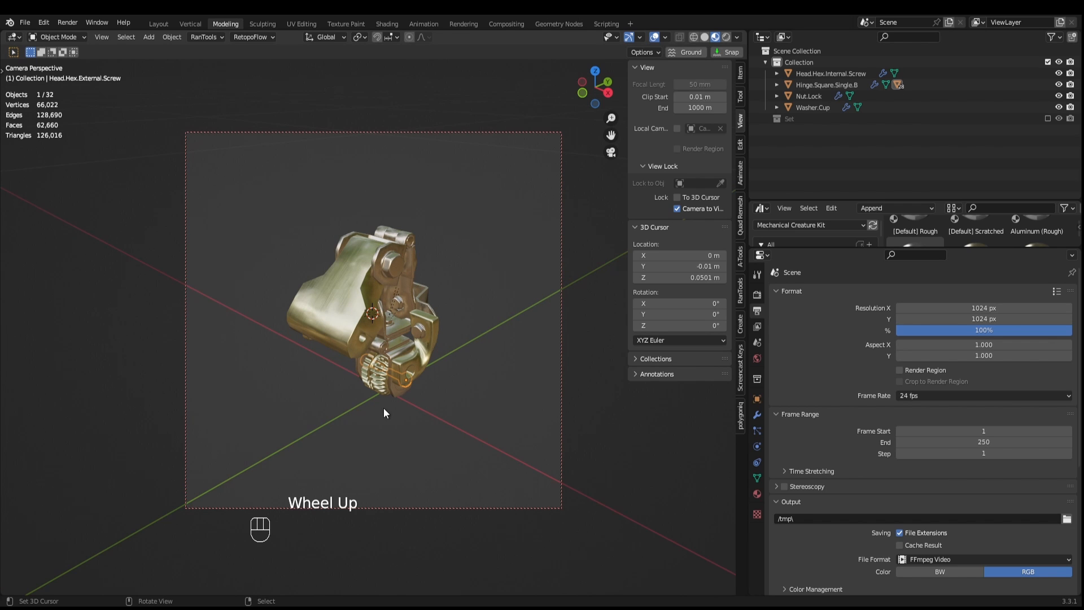
Reset the 3D cursor to the world origin and add a 2 m plane there as a floor under the creature.
key(shift+c)
key(shift+a)
mouse_move(372, 375)
click(485, 111)
middle_drag(493, 248, 492, 304)
scroll(491, 291, down, 4)
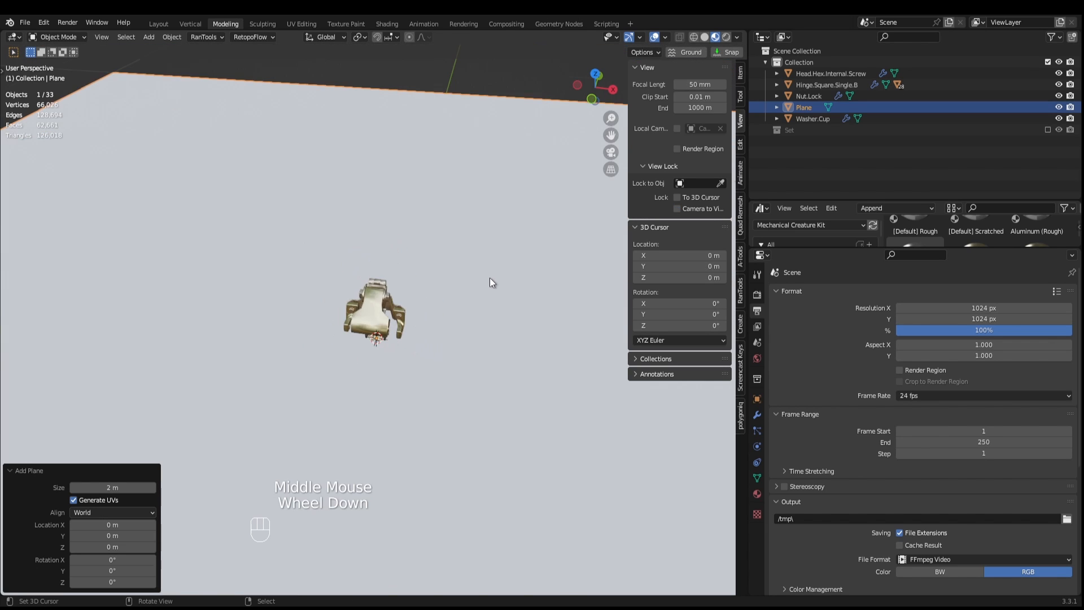
scroll(487, 279, up, 3)
scroll(475, 296, down, 4)
scroll(446, 328, down, 1)
scroll(434, 364, up, 7)
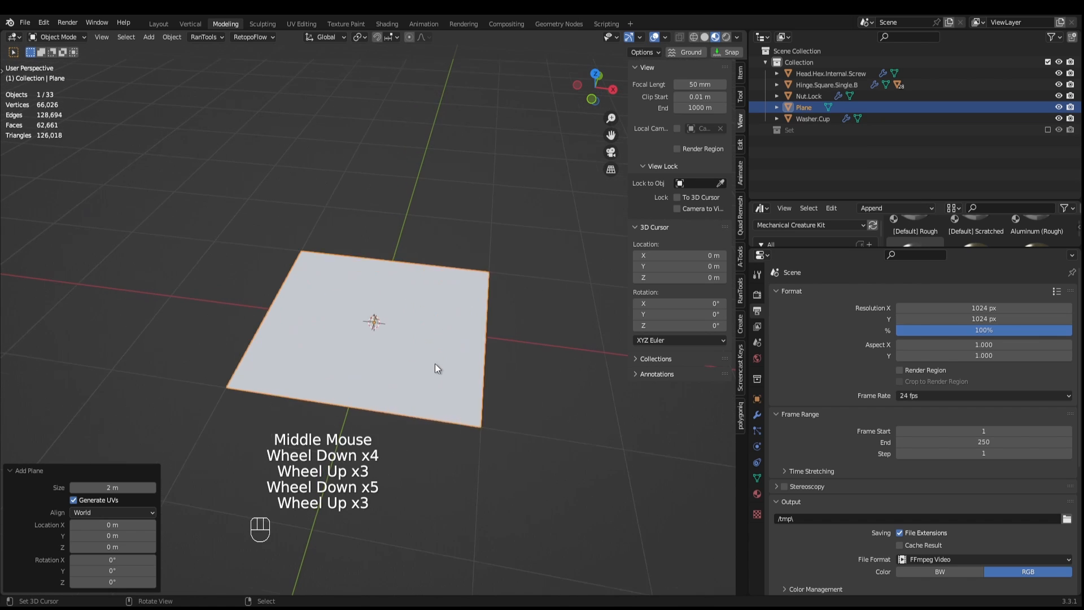
scroll(442, 365, down, 1)
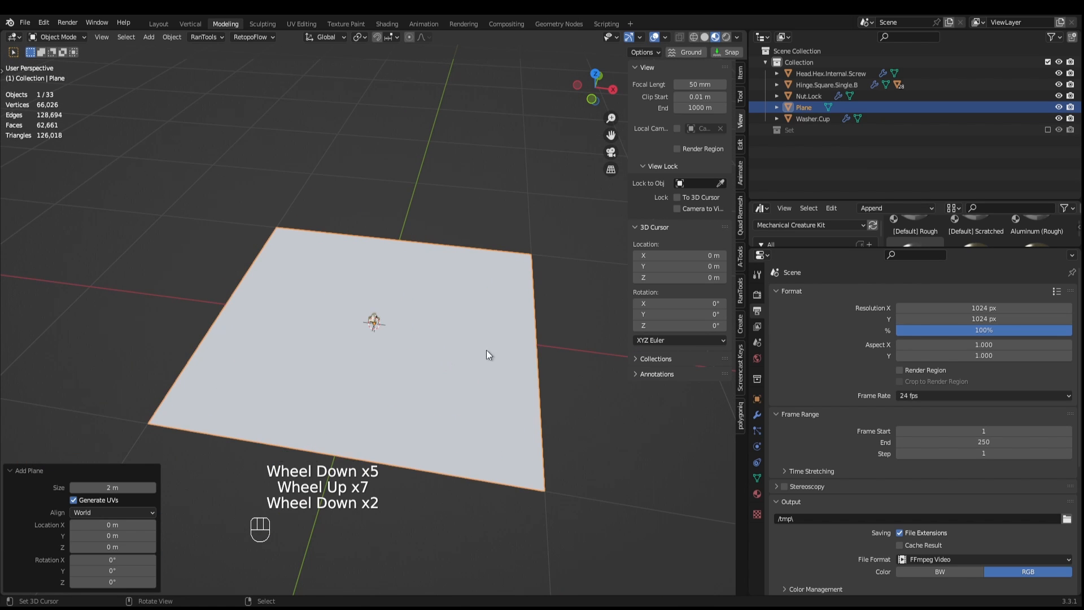
Extrude the plane's back edge straight up along Z to form a backdrop wall.
key(Tab)
right_click(341, 234)
key(e)
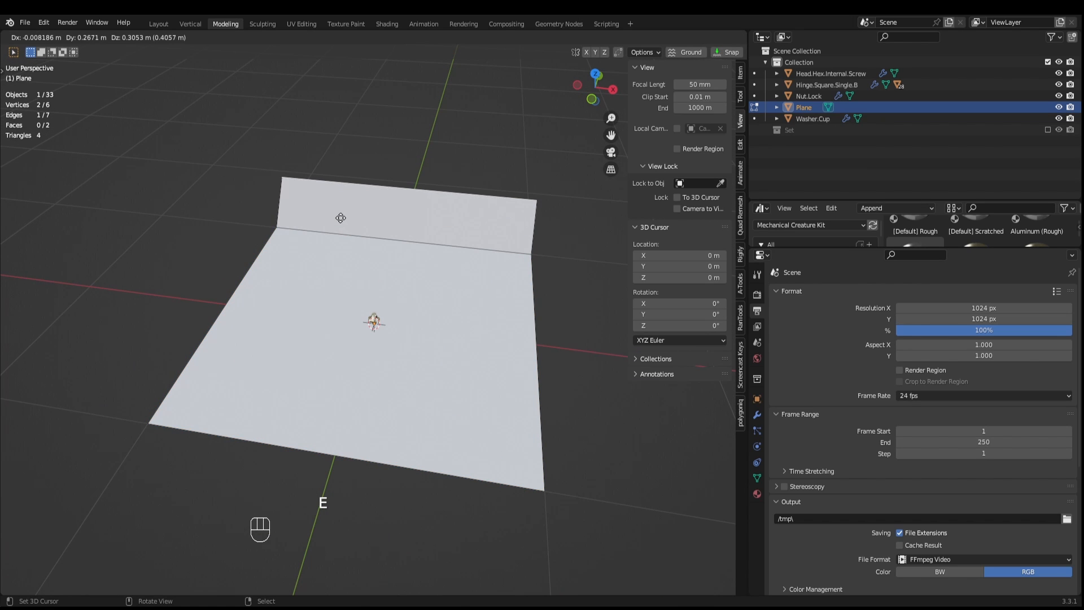
key(z)
click(327, 124)
Bevel the edge between floor and wall by about 0.62 m with 7 segments and shade the backdrop smooth.
right_click(379, 239)
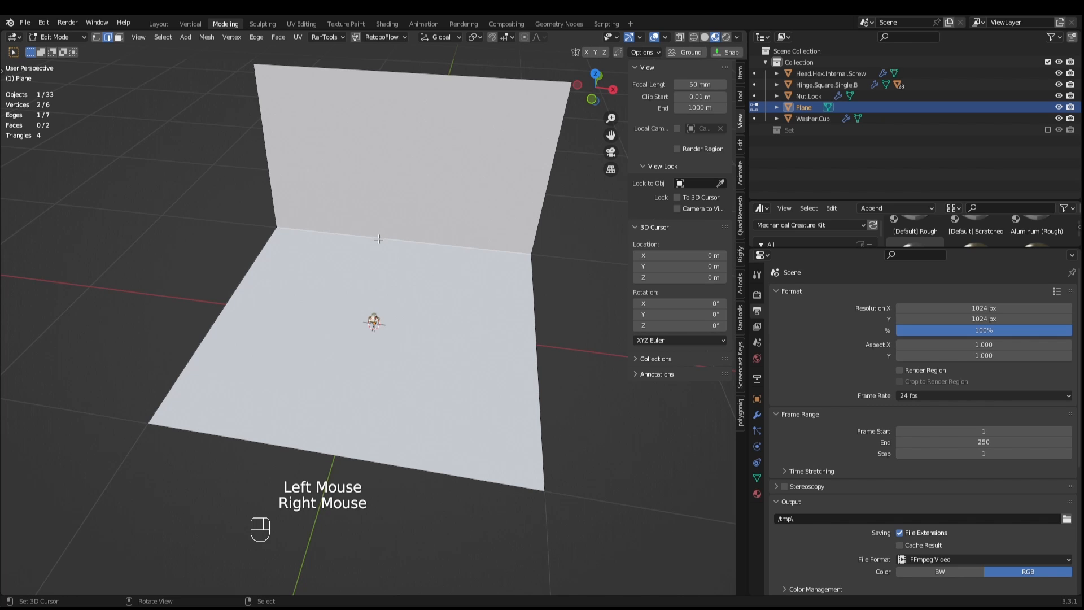
key(ctrl+b)
scroll(491, 266, up, 4)
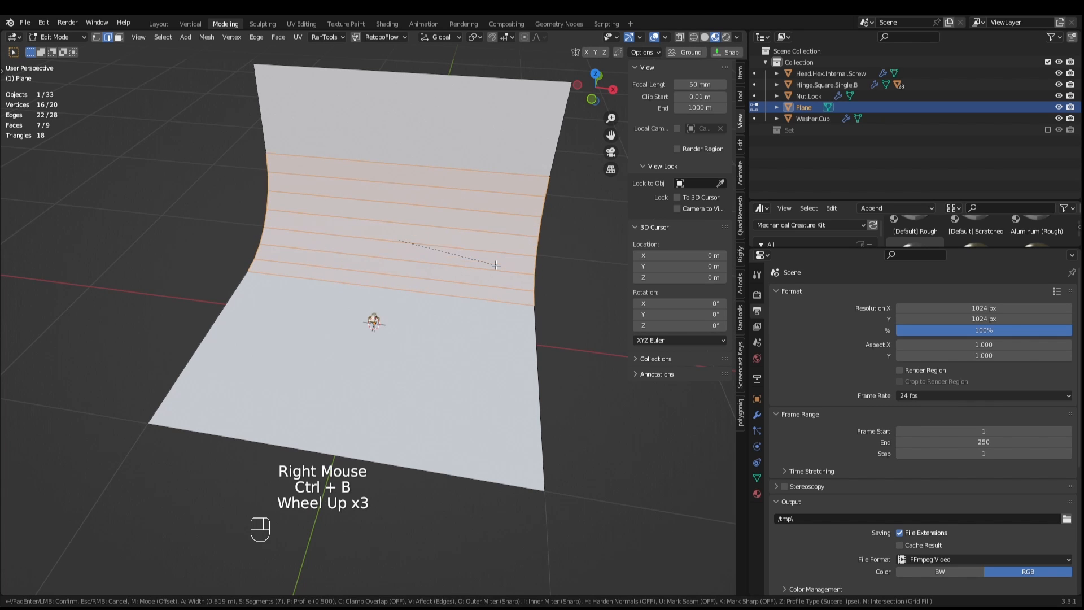
click(496, 265)
key(Tab)
key(w)
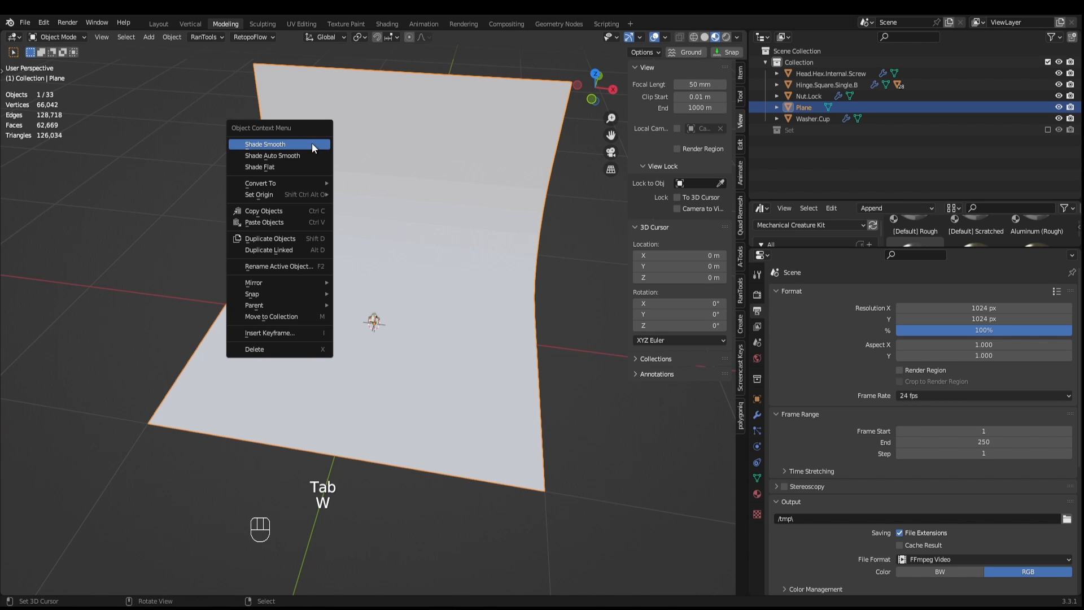
click(296, 145)
Lock the camera to the view again and reframe the creature larger, from a lower, near-level angle.
scroll(420, 296, up, 2)
middle_drag(421, 296, 432, 275)
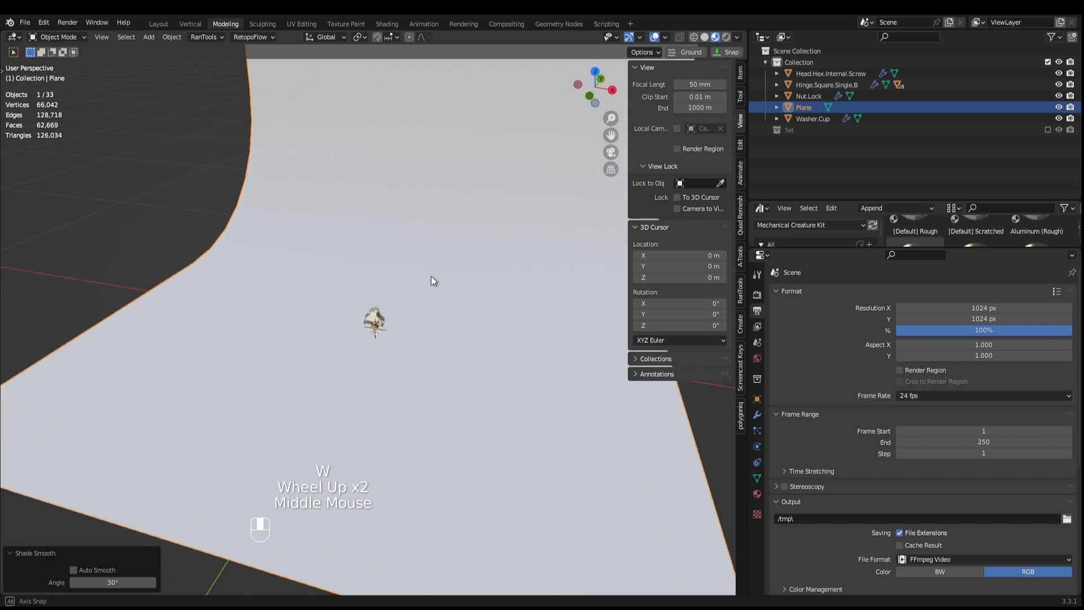
scroll(420, 271, up, 1)
key(KP_0)
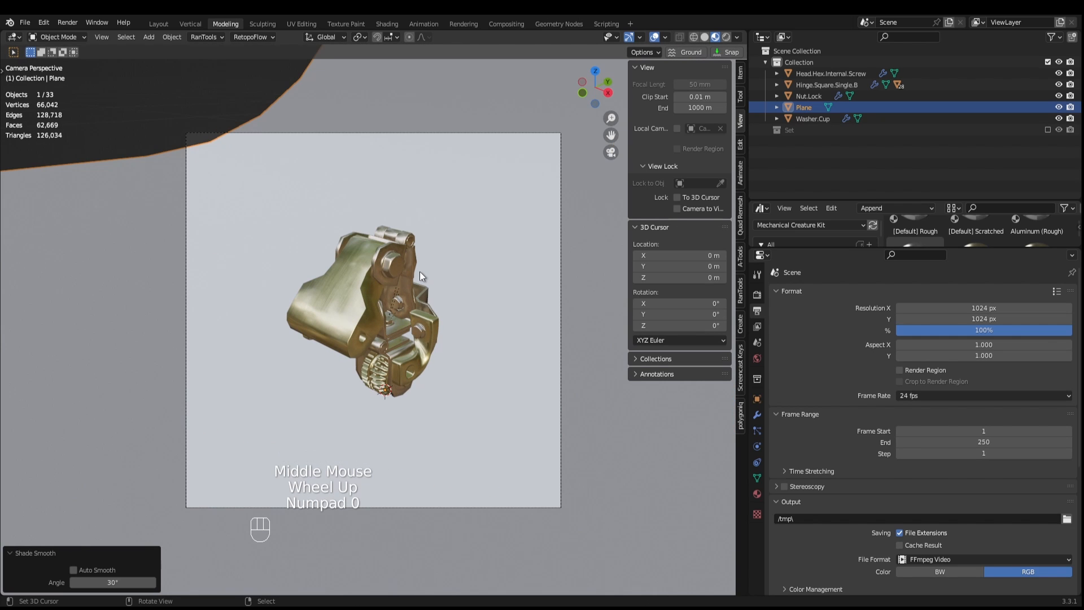
click(678, 208)
scroll(595, 233, up, 2)
middle_drag(594, 233, 560, 225)
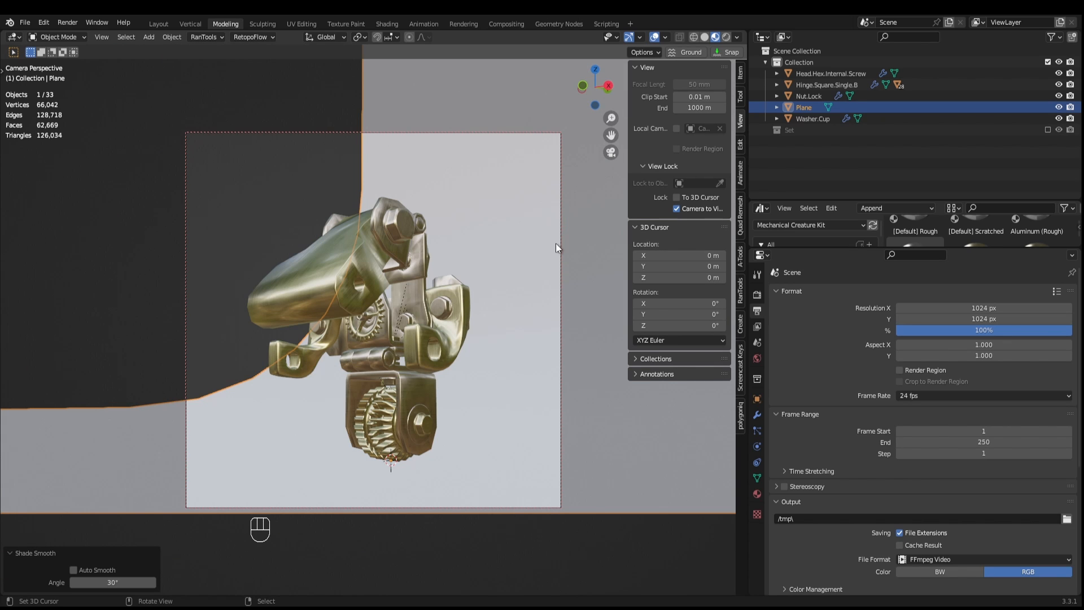
Release the camera lock and rotate the backdrop plane in the top view so its wall faces the camera.
click(676, 209)
scroll(483, 312, down, 4)
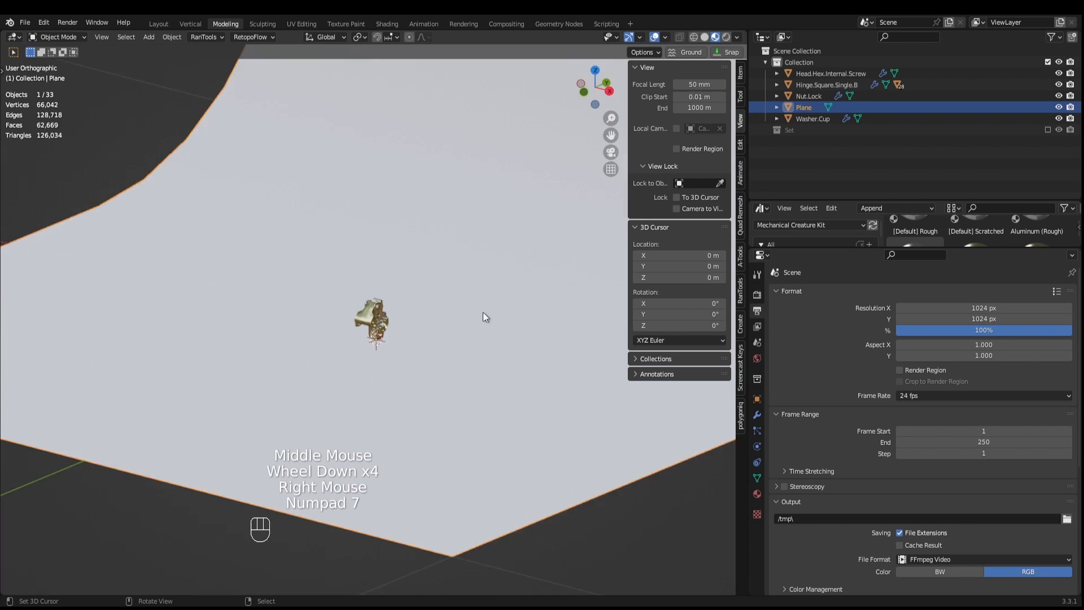
key(KP_7)
scroll(483, 311, up, 1)
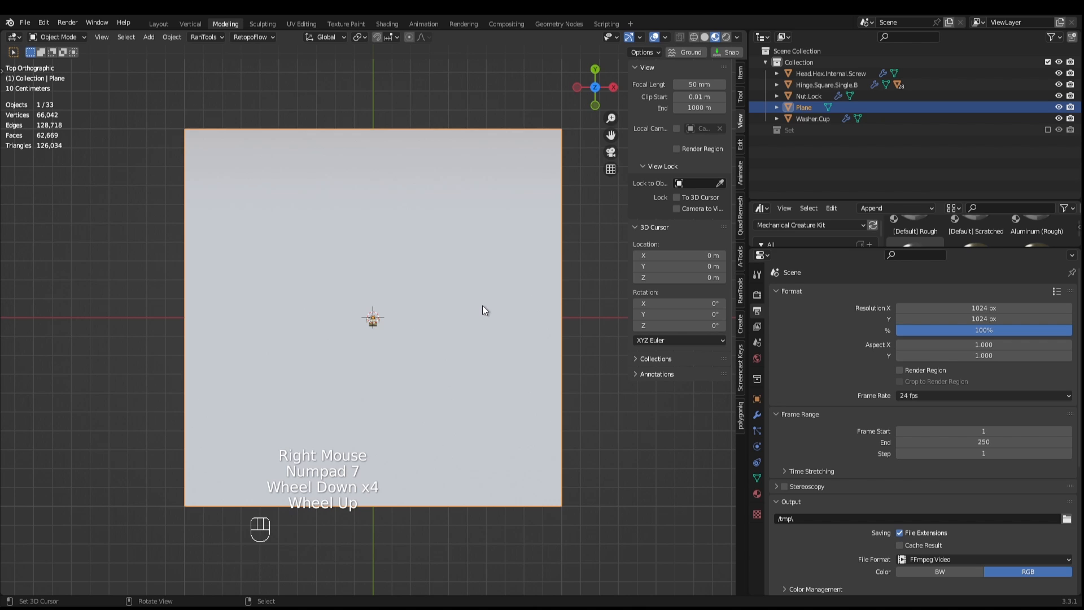
key(r)
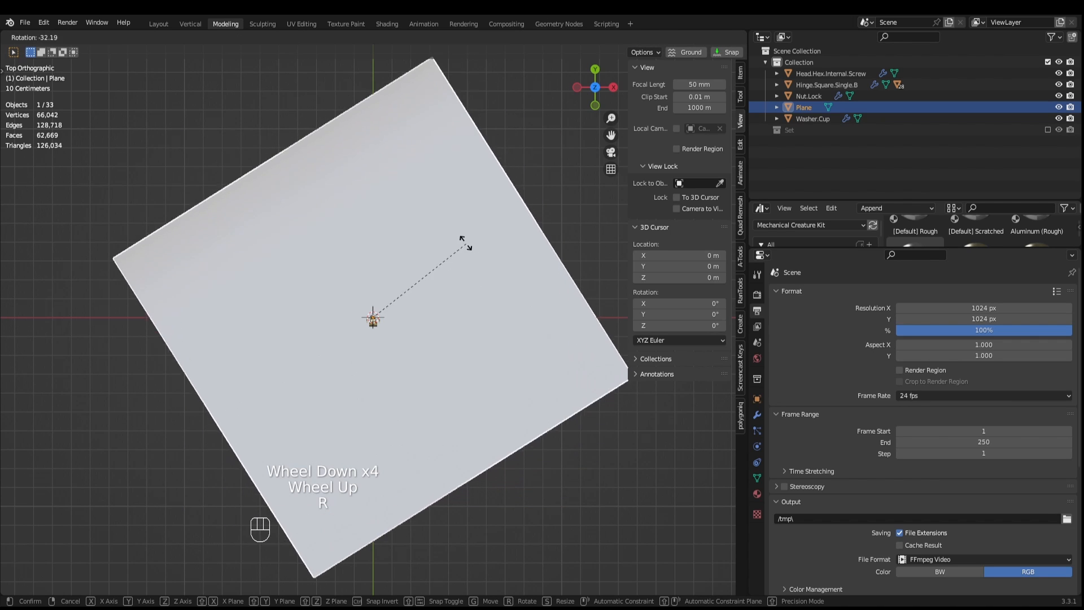
click(464, 248)
middle_drag(464, 249, 430, 178)
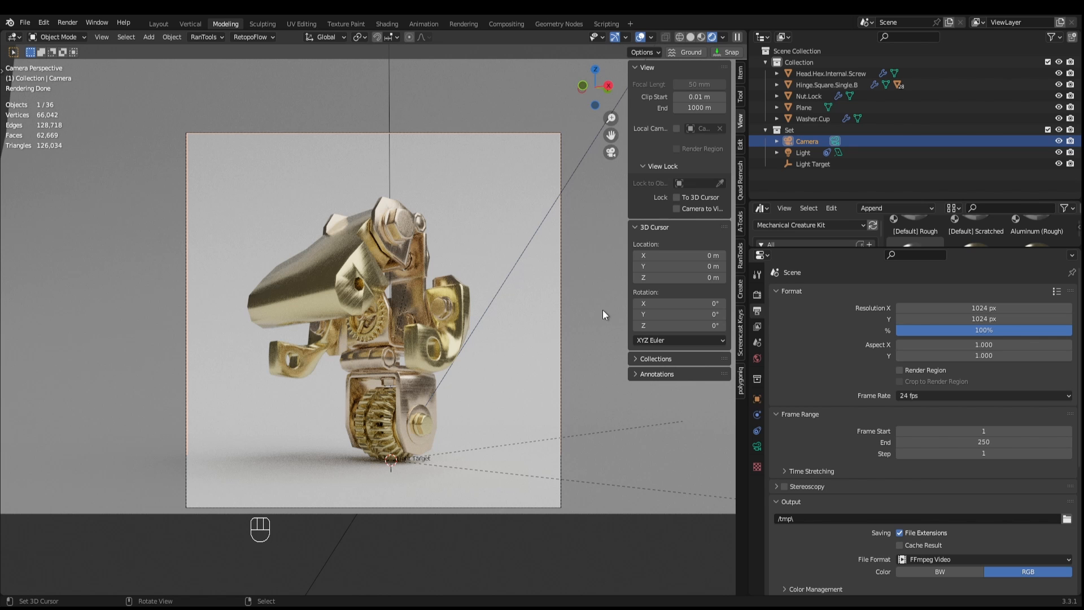
Give the backdrop plane a new material and darken its base color to near black.
right_click(602, 309)
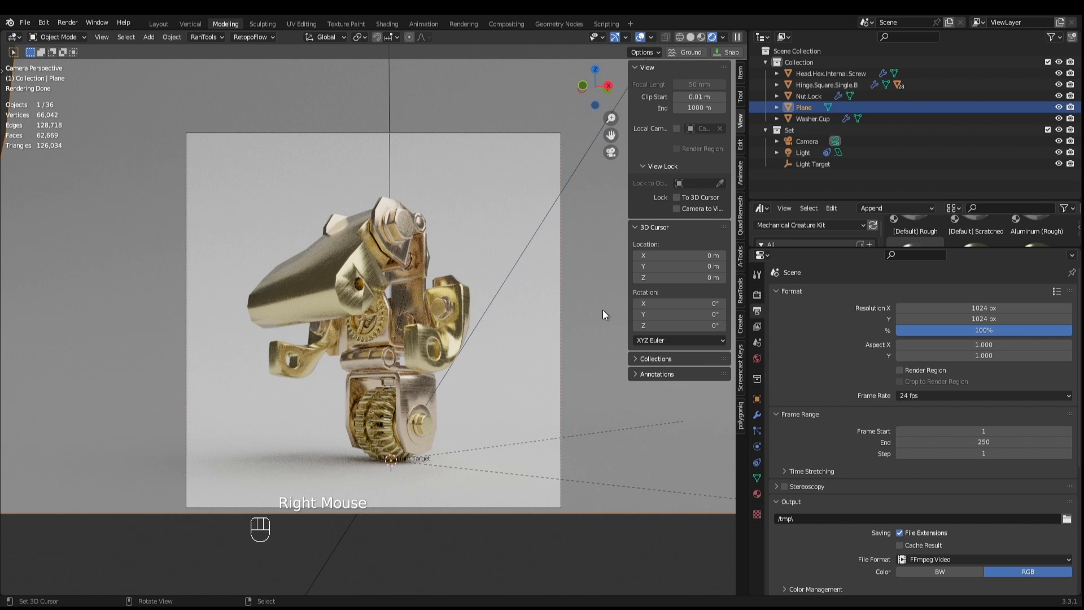
click(758, 493)
click(927, 341)
click(983, 440)
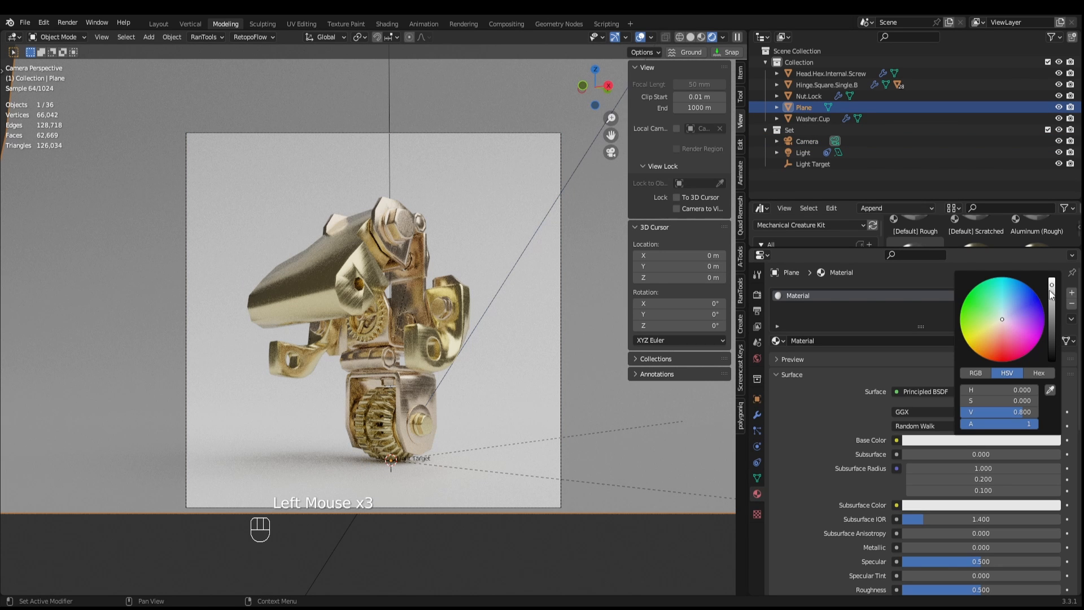
drag(1051, 294, 1052, 359)
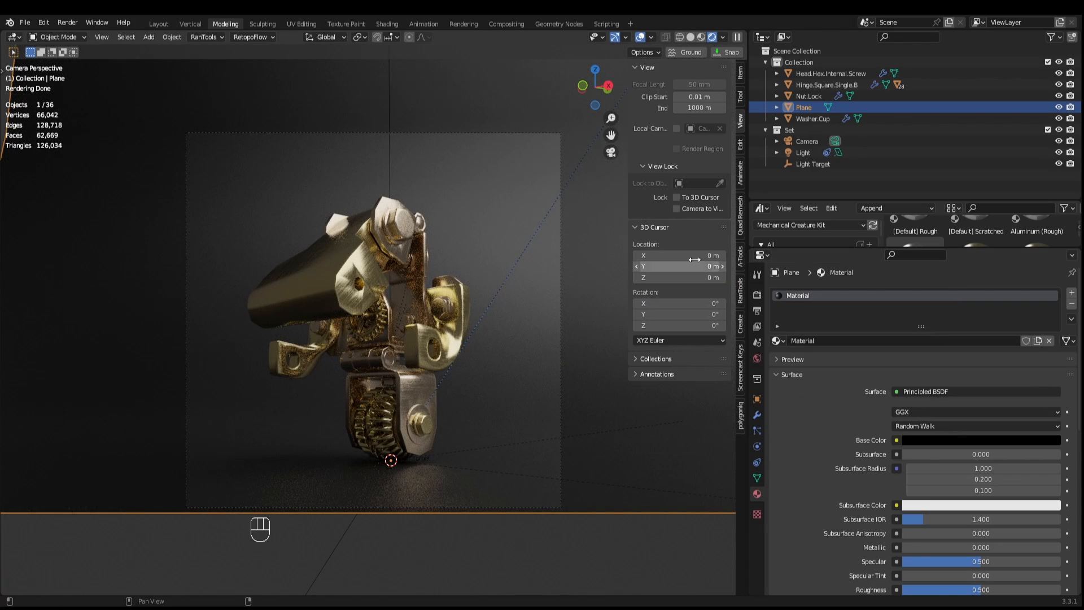
Scale the Light Target empty to 0.192 and move it about -0.23 m in X and 0.17 m in Y.
scroll(564, 345, down, 7)
middle_drag(563, 345, 466, 399)
key(KP_7)
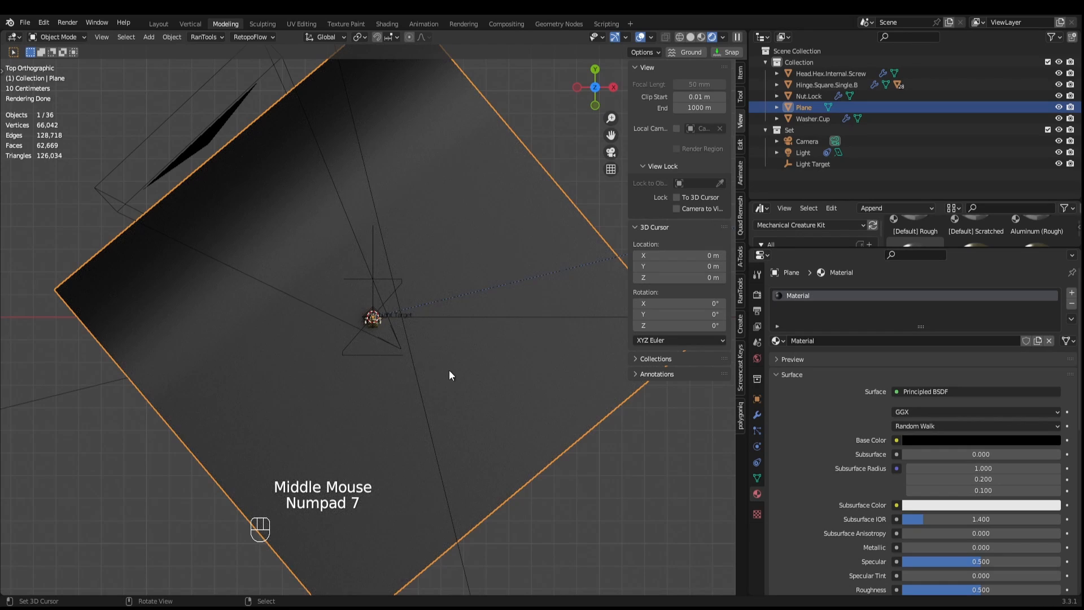
key(KP_0)
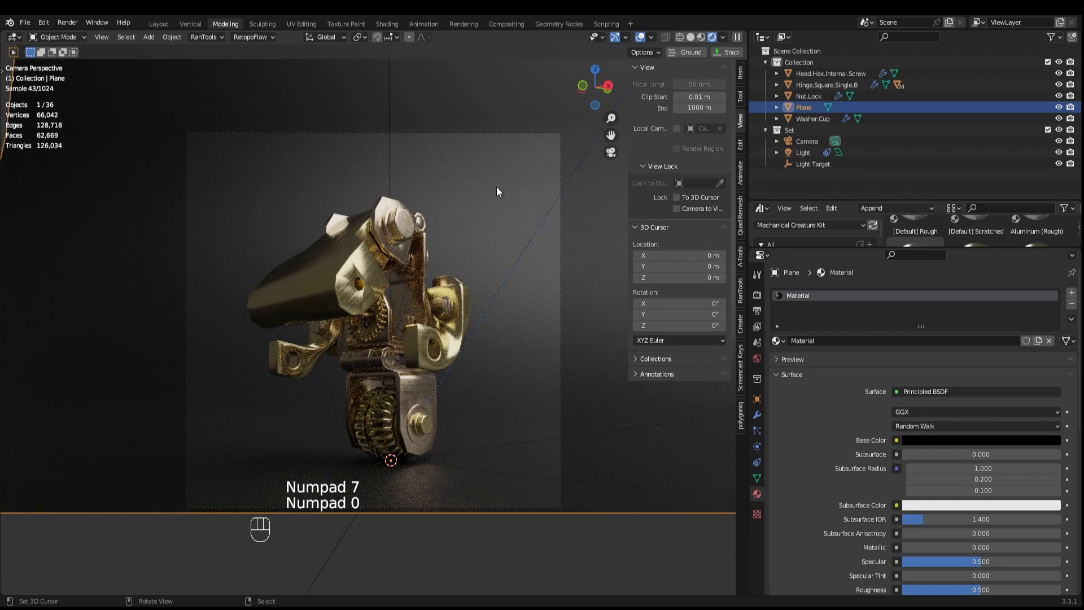
scroll(508, 322, down, 3)
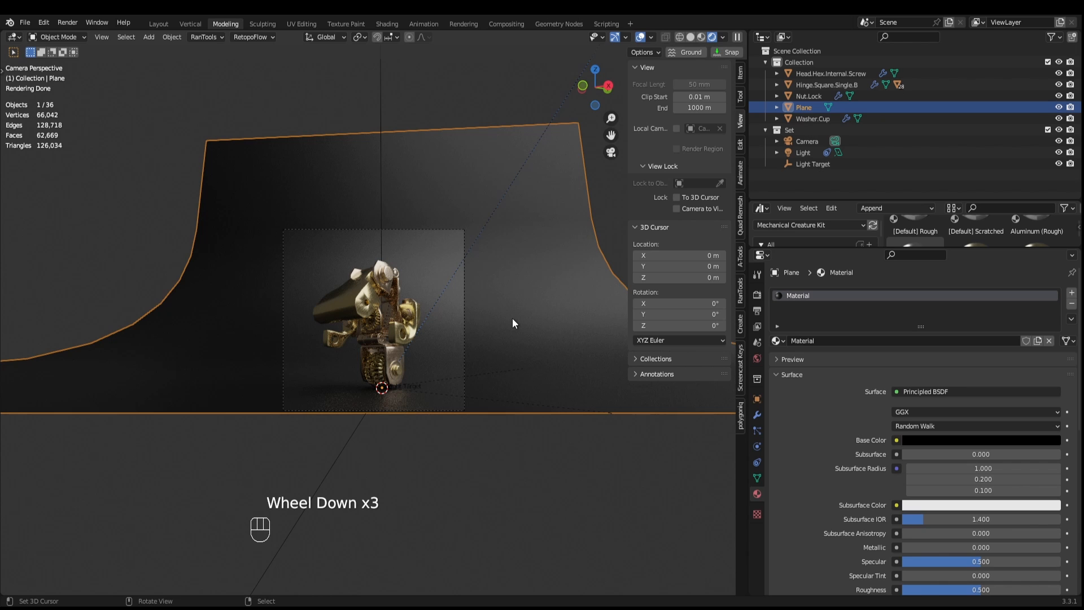
key(KP_7)
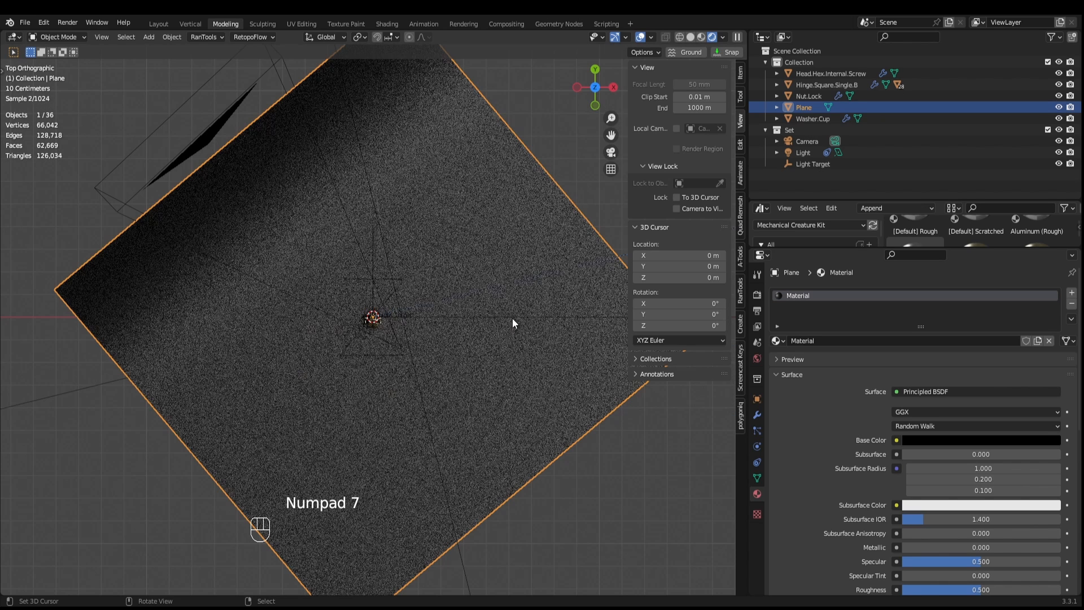
right_click(393, 278)
right_click(388, 277)
scroll(486, 355, down, 2)
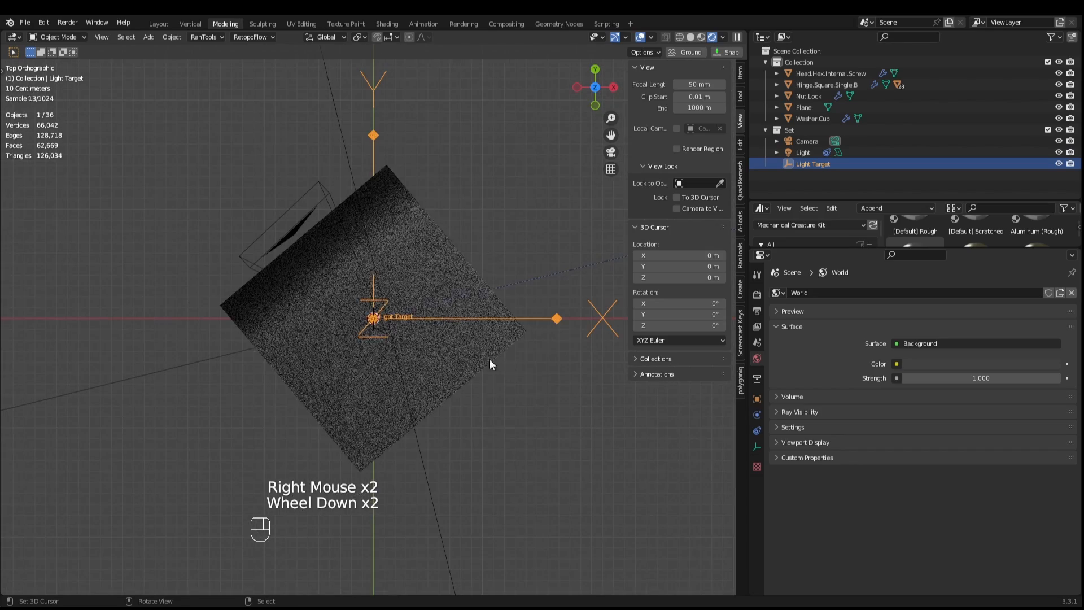
key(s)
click(404, 360)
scroll(404, 360, up, 3)
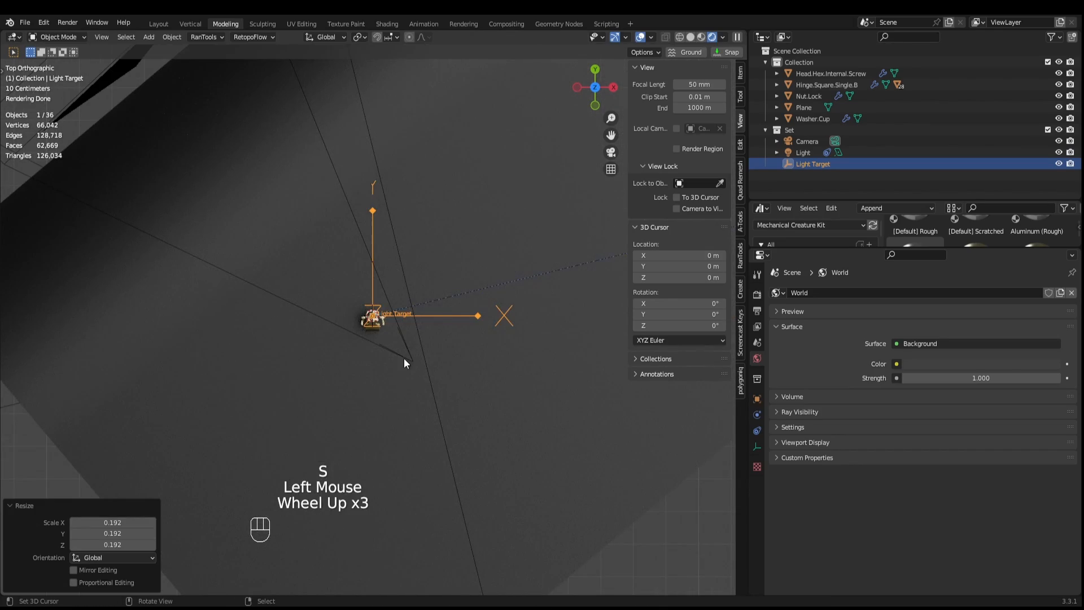
key(g)
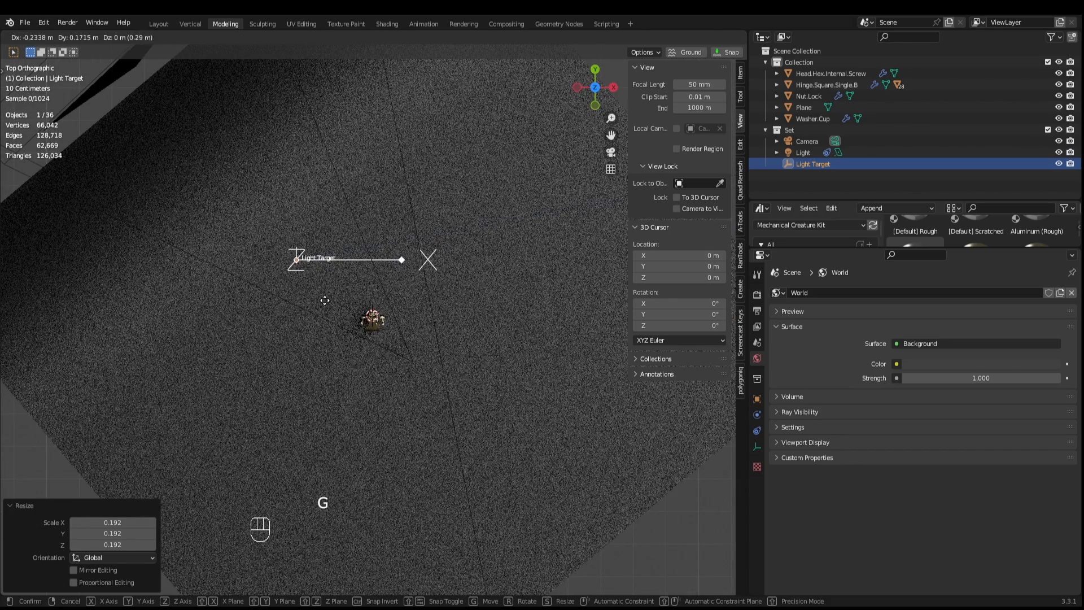
click(325, 300)
middle_drag(325, 300, 498, 195)
Select the area light and scale it down to 0.218.
key(KP_0)
scroll(422, 358, up, 4)
scroll(423, 358, down, 7)
scroll(498, 196, down, 4)
right_click(526, 274)
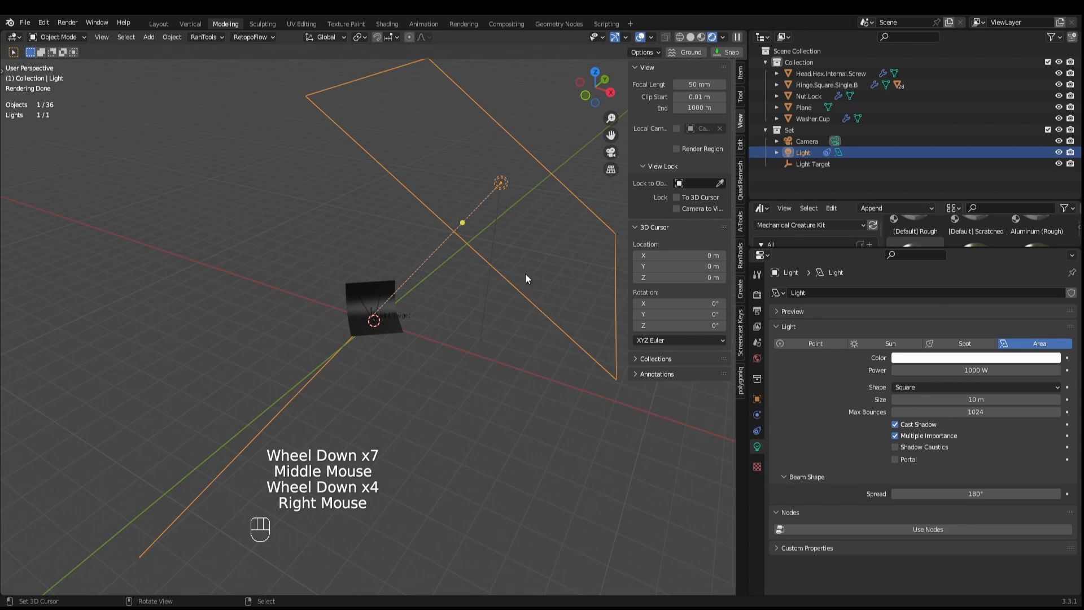
key(s)
click(510, 240)
Set the object gizmo options and move the area light about -5.66 m along its local Z, towards the creature.
click(626, 37)
click(607, 133)
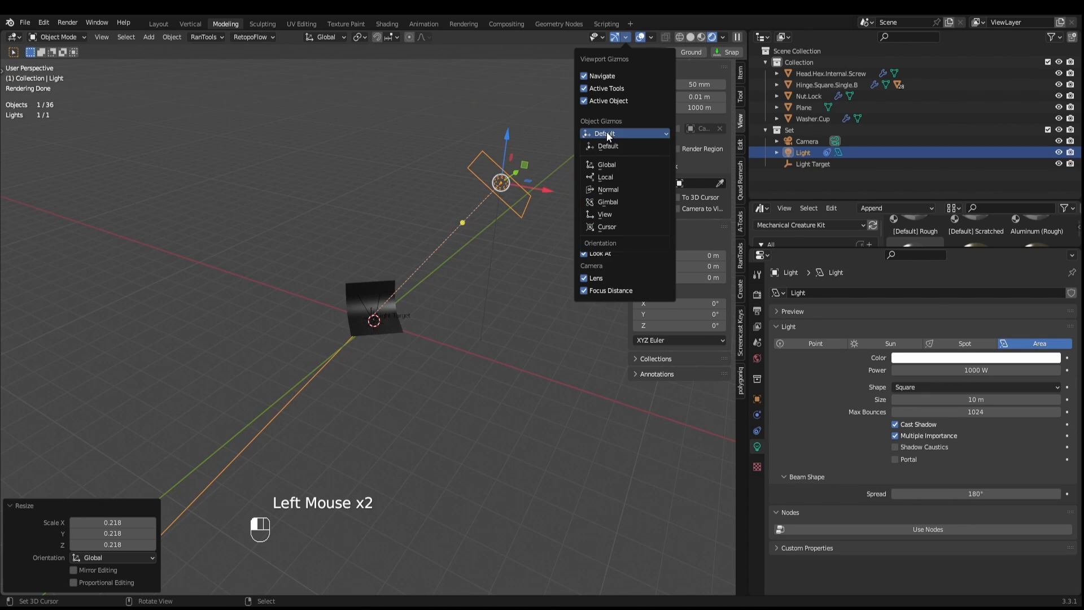
drag(534, 147, 430, 262)
scroll(400, 381, up, 3)
scroll(429, 378, up, 4)
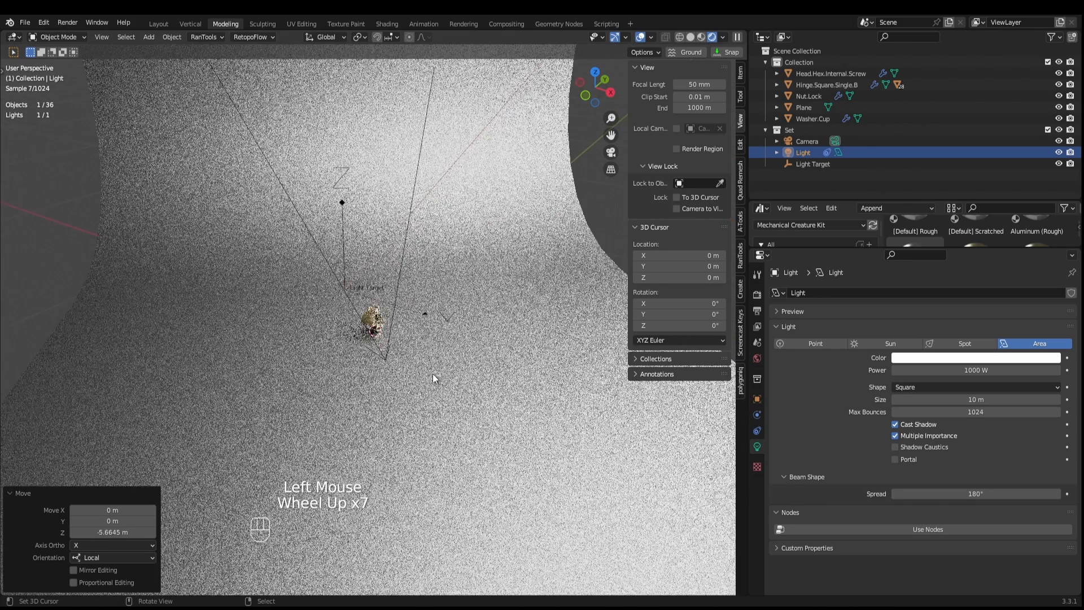
Scale the area light down to about 0.15 and move it about -1.07 m along its local Z.
scroll(433, 374, down, 4)
key(s)
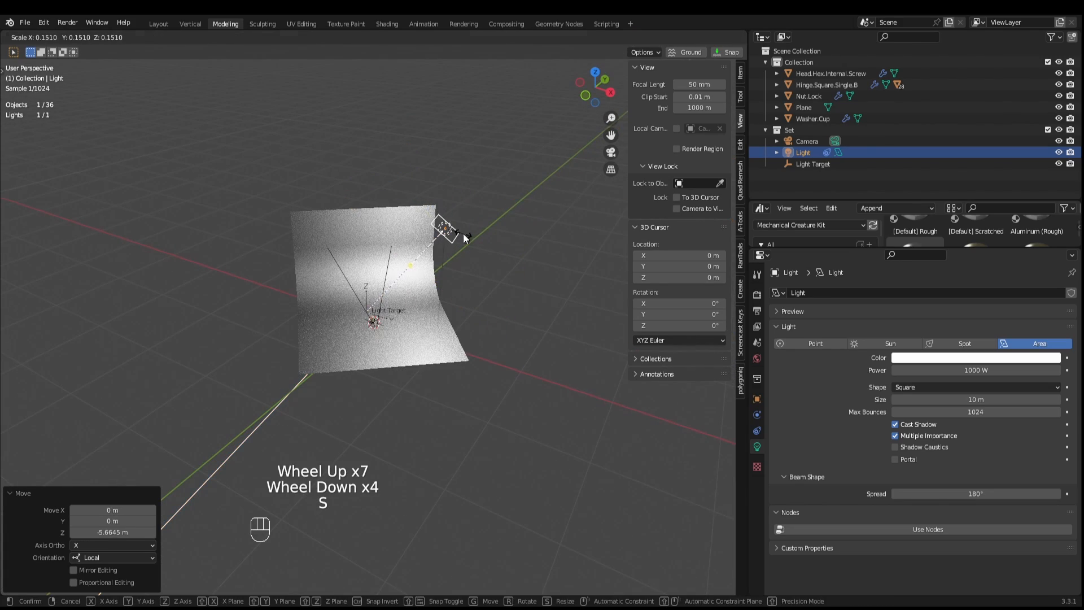
click(463, 233)
click(424, 287)
scroll(428, 377, up, 6)
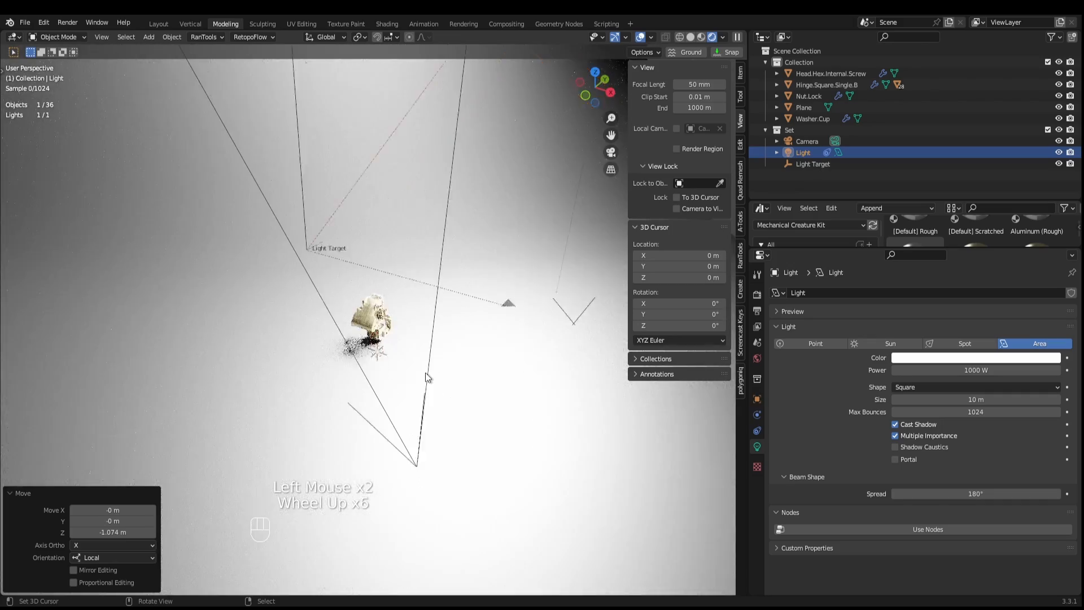
Set the area light's power to 25 W.
scroll(427, 378, up, 1)
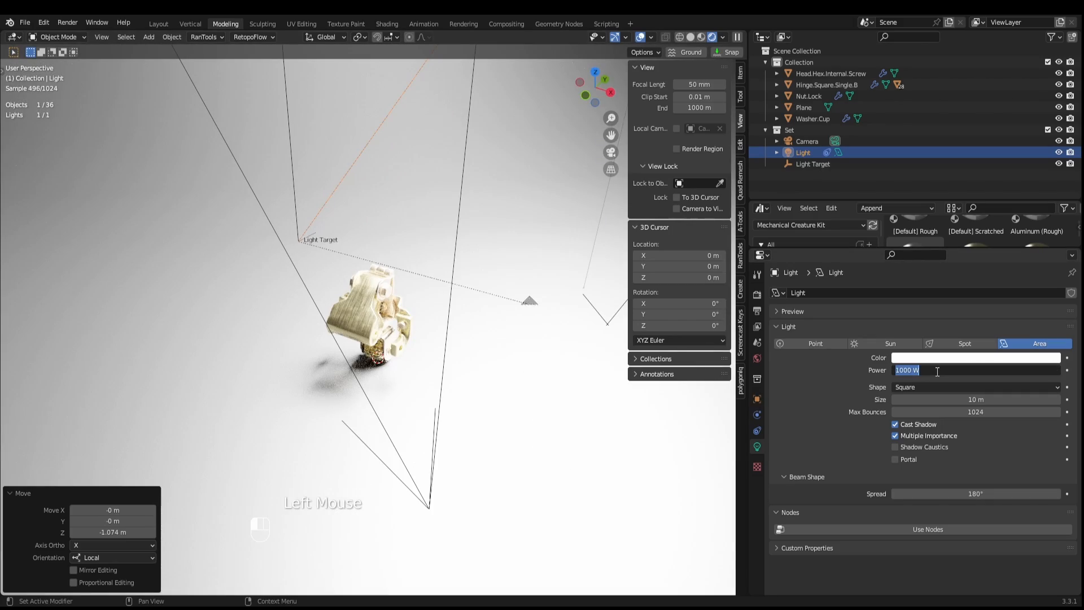
key(Return)
middle_drag(515, 402, 542, 345)
scroll(529, 389, down, 1)
scroll(530, 390, down, 2)
Shift the area light sideways along its local Y and about 0.18 m along its local Z in the front view.
key(KP_1)
scroll(512, 310, up, 2)
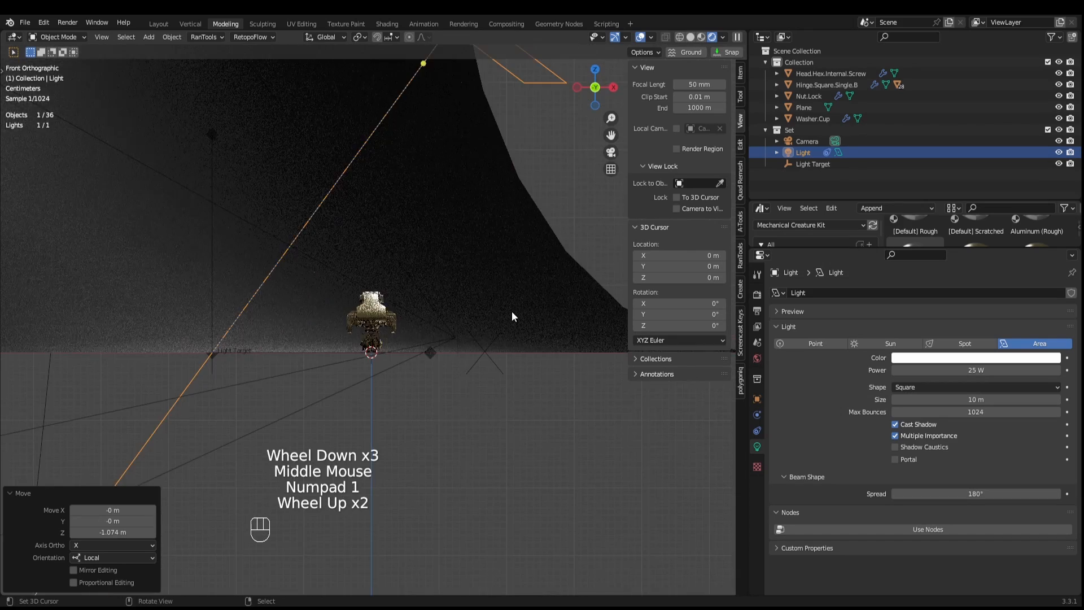
scroll(496, 198, down, 2)
shift+middle_drag(496, 198, 530, 270)
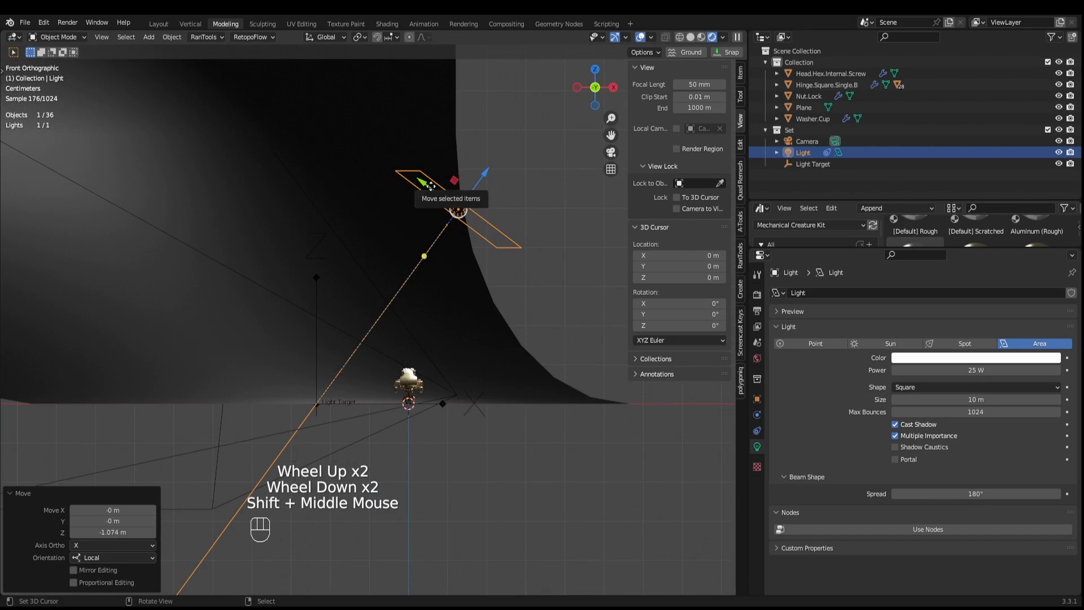
drag(431, 185, 389, 152)
drag(413, 211, 460, 78)
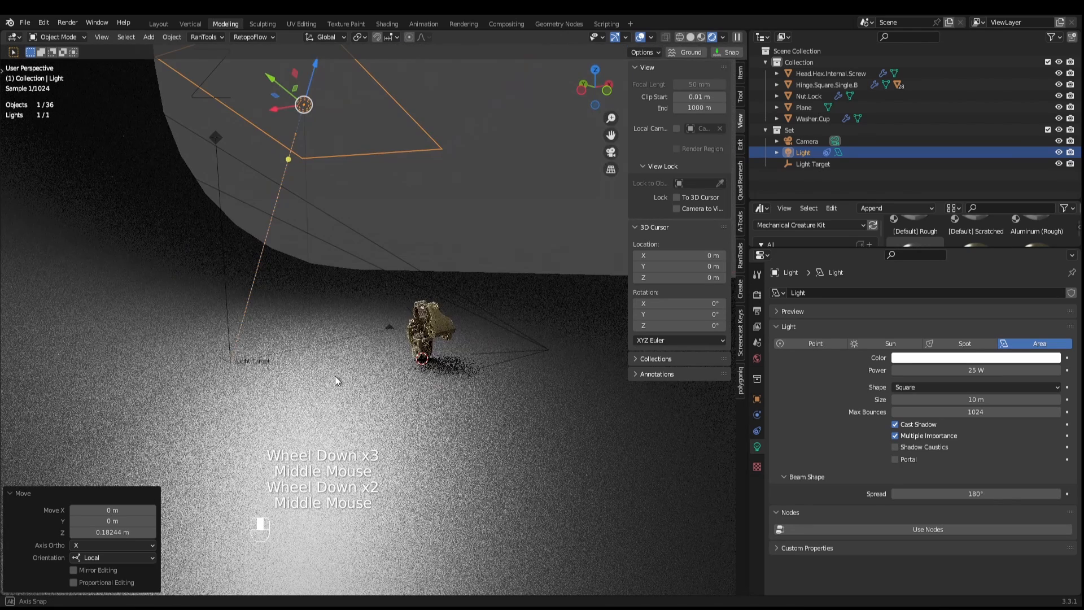
Select the Light Target empty and move it close behind the creature.
right_click(218, 316)
right_click(218, 316)
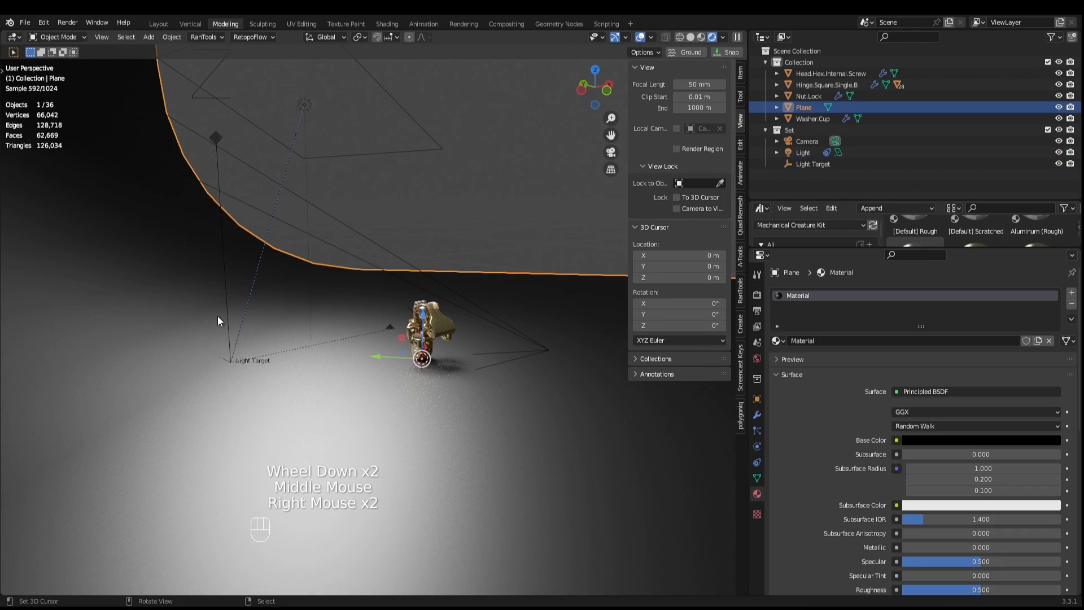
right_click(226, 306)
middle_drag(215, 350, 277, 417)
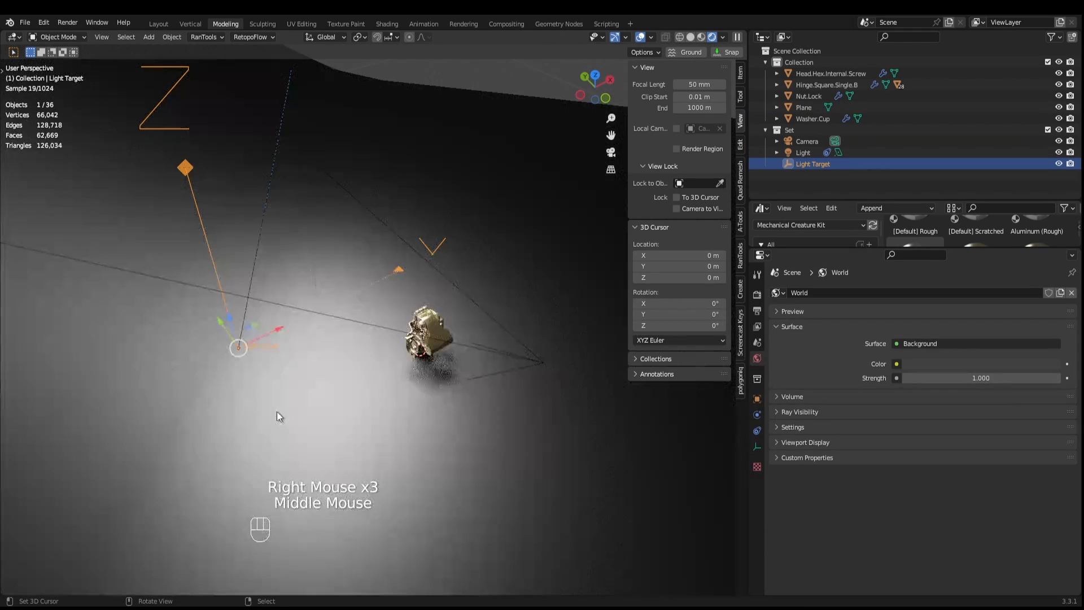
key(KP_7)
Move the area light about 0.03 m in X and 0.31 m in Y, plus 0.27 m along global X, and save the file.
key(g)
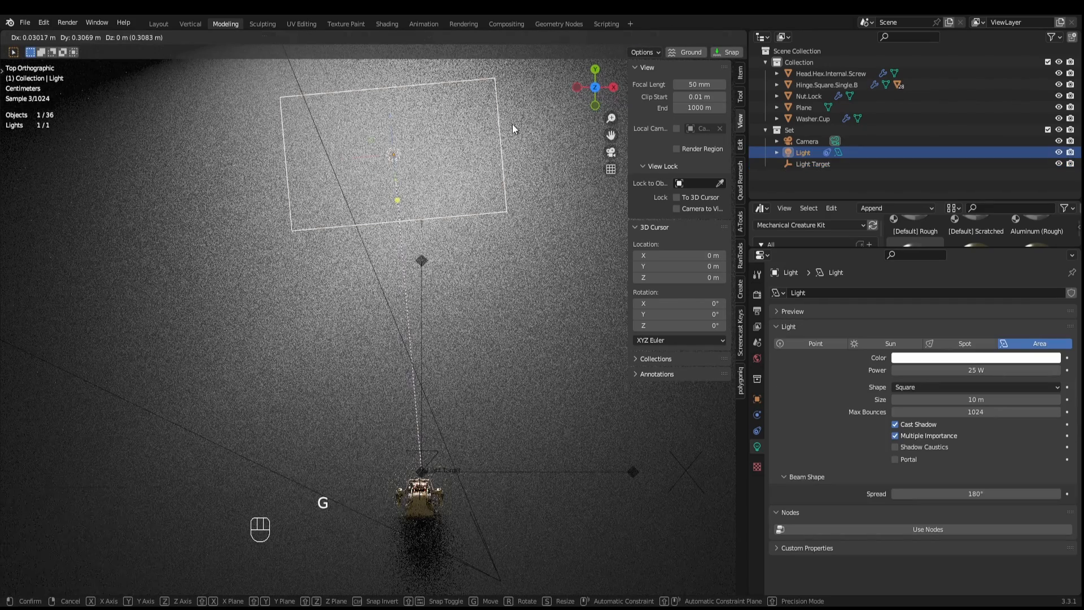
click(513, 124)
middle_drag(513, 127, 530, 347)
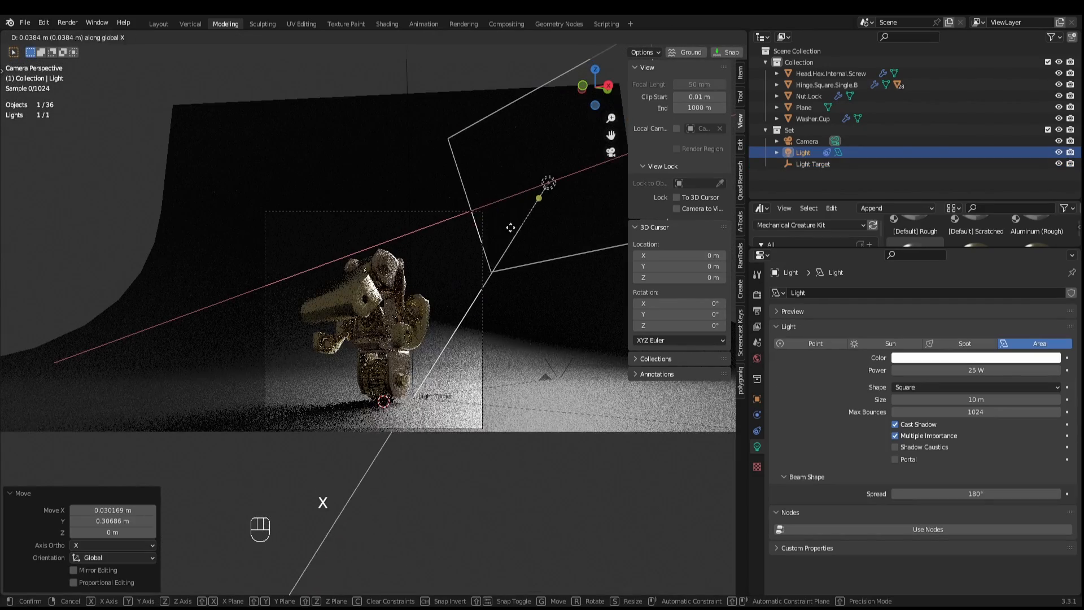
click(568, 334)
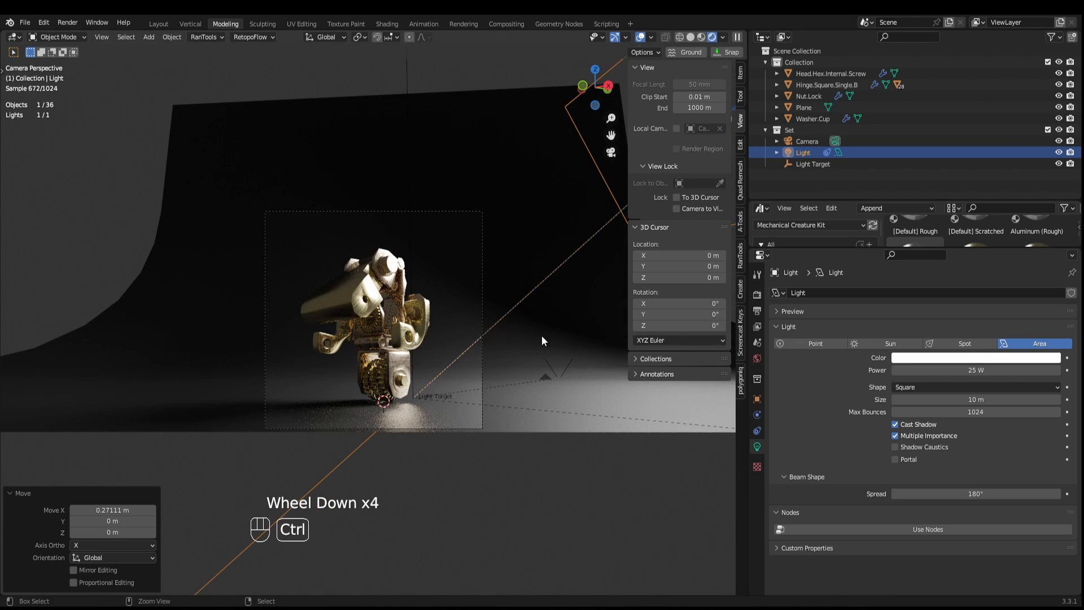
middle_drag(505, 336, 507, 335)
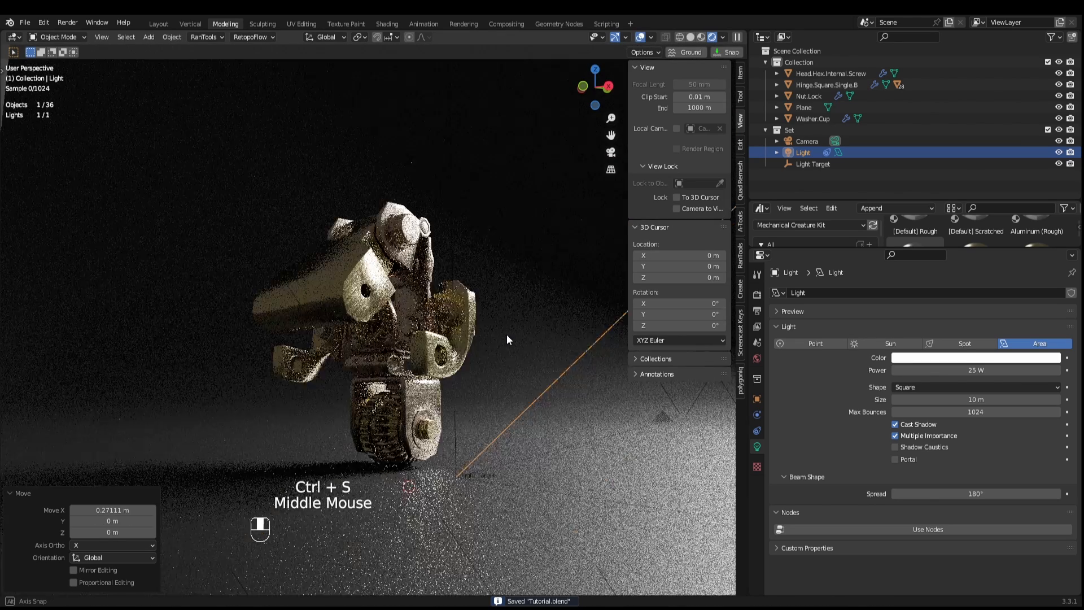
Duplicate the area light and move the copy about -1.06 m in X and -0.17 m in Y in the top view.
scroll(506, 359, down, 5)
middle_drag(458, 392, 370, 437)
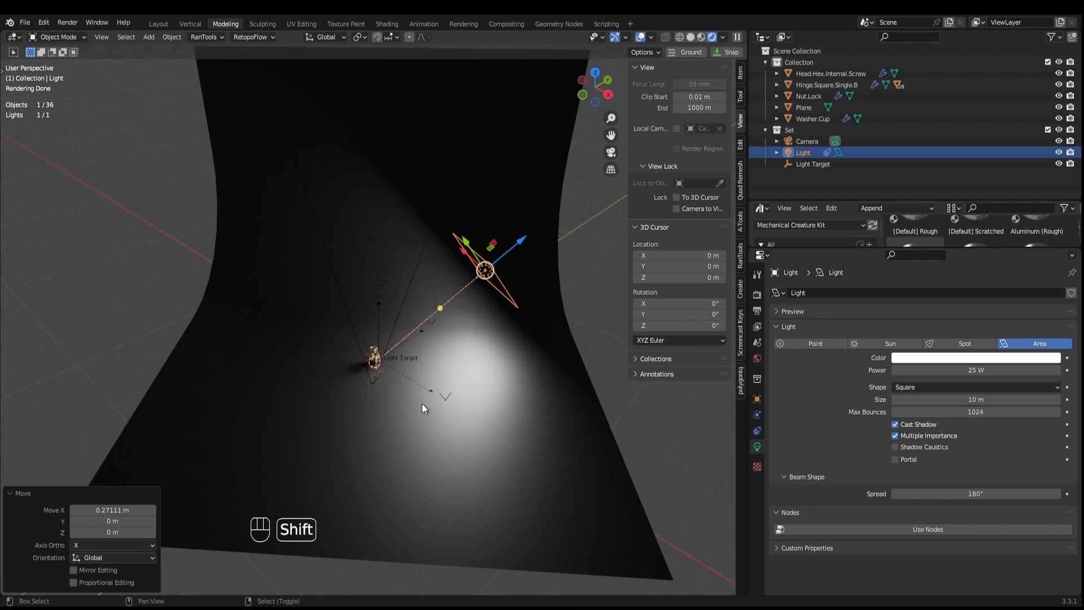
key(shift+d)
right_click(395, 387)
key(KP_7)
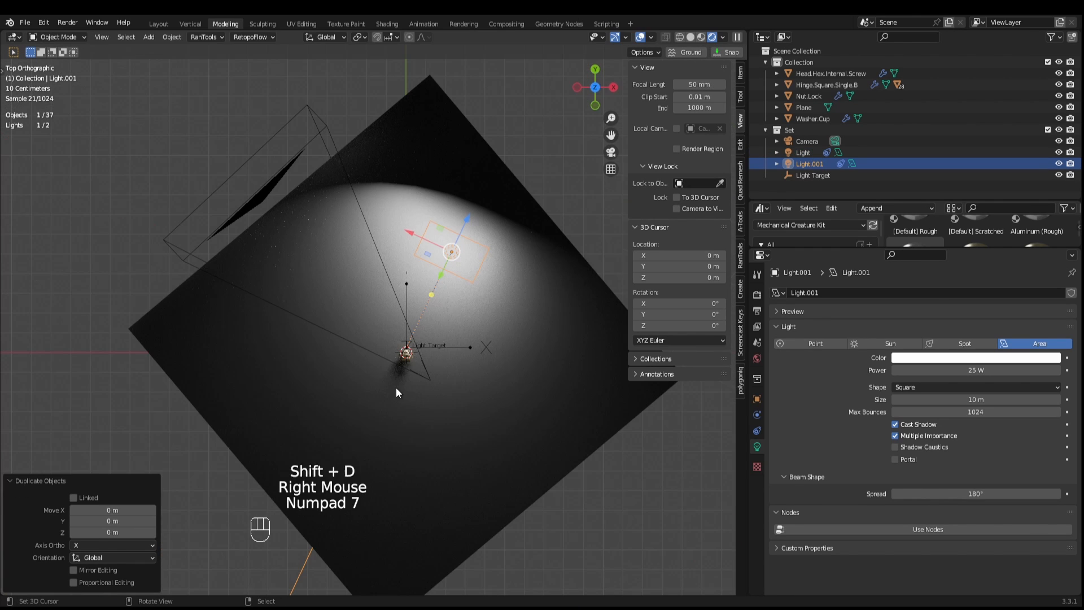
key(g)
click(254, 317)
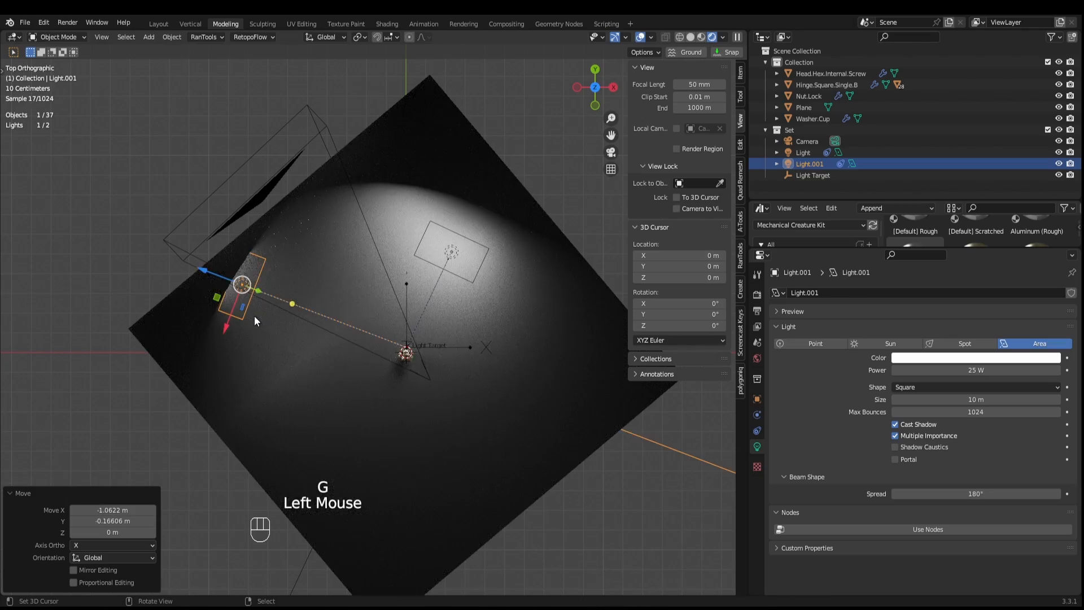
Lower the duplicated light about -0.29 m along its local Y and check it in the camera view.
key(KP_3)
key(KP_1)
scroll(255, 318, up, 3)
drag(64, 134, 66, 288)
key(g)
right_click(254, 378)
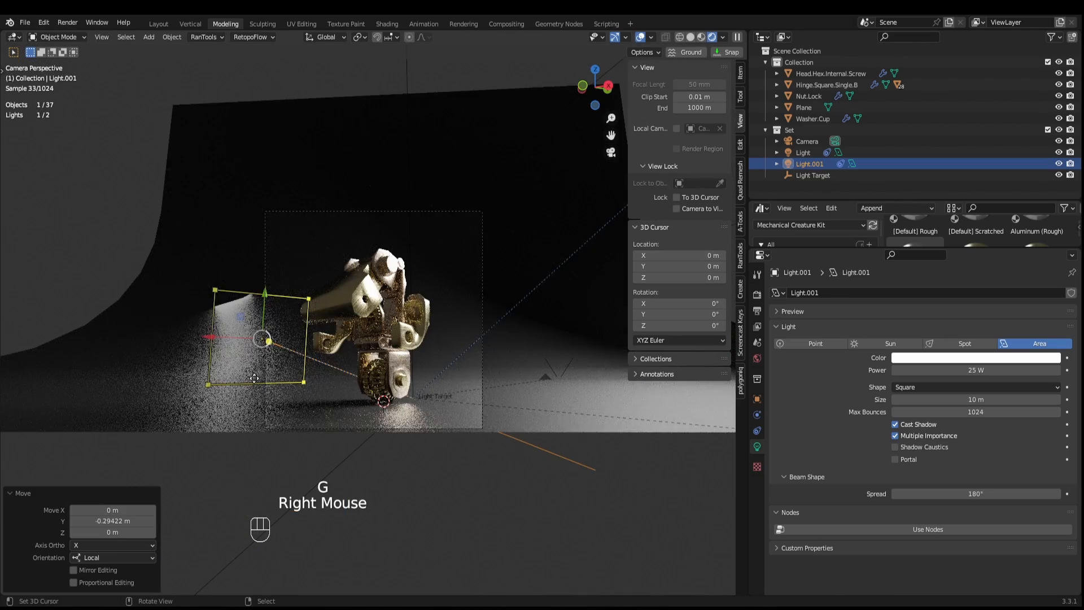
Move the duplicated light about 1.10 m in X and -0.86 m in Y to the creature's other side.
key(KP_7)
scroll(254, 378, down, 2)
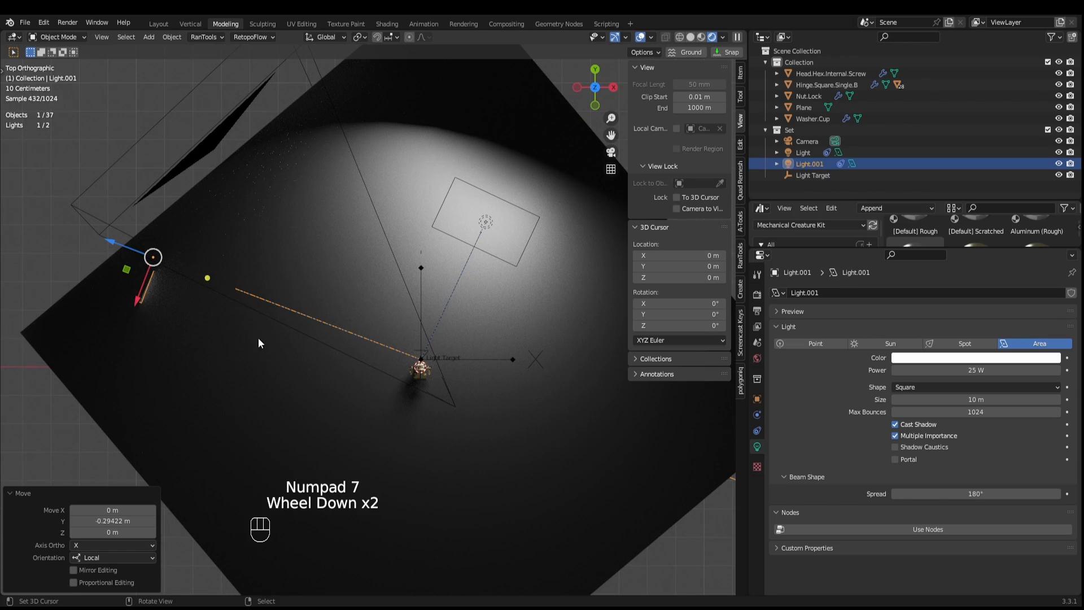
key(g)
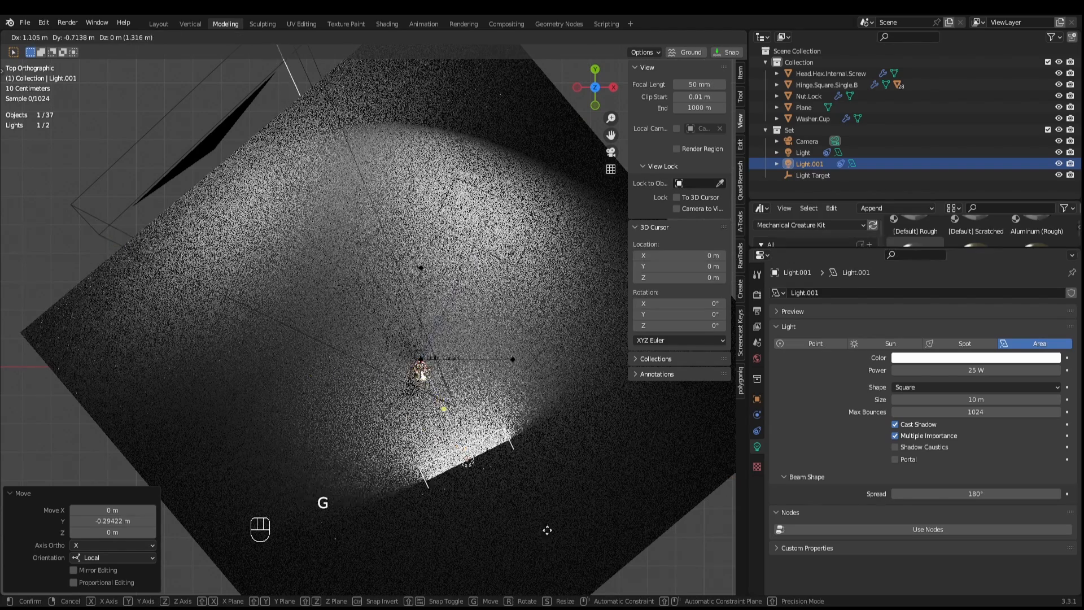
click(573, 563)
key(KP_0)
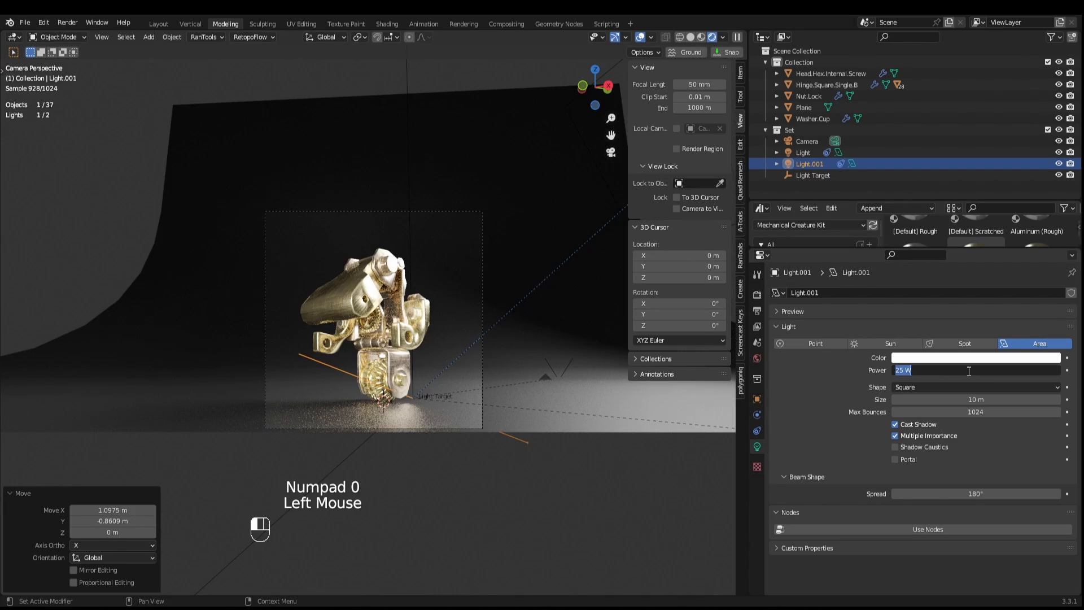
Lower the duplicated light's power, trying 10 W first and settling on 5 W.
click(543, 292)
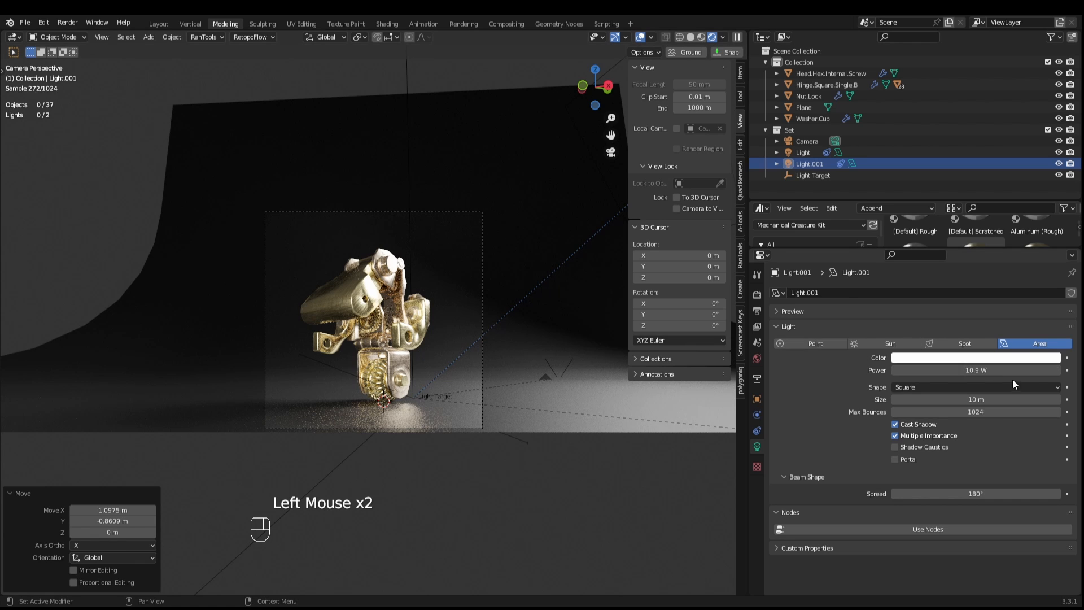
key(Return)
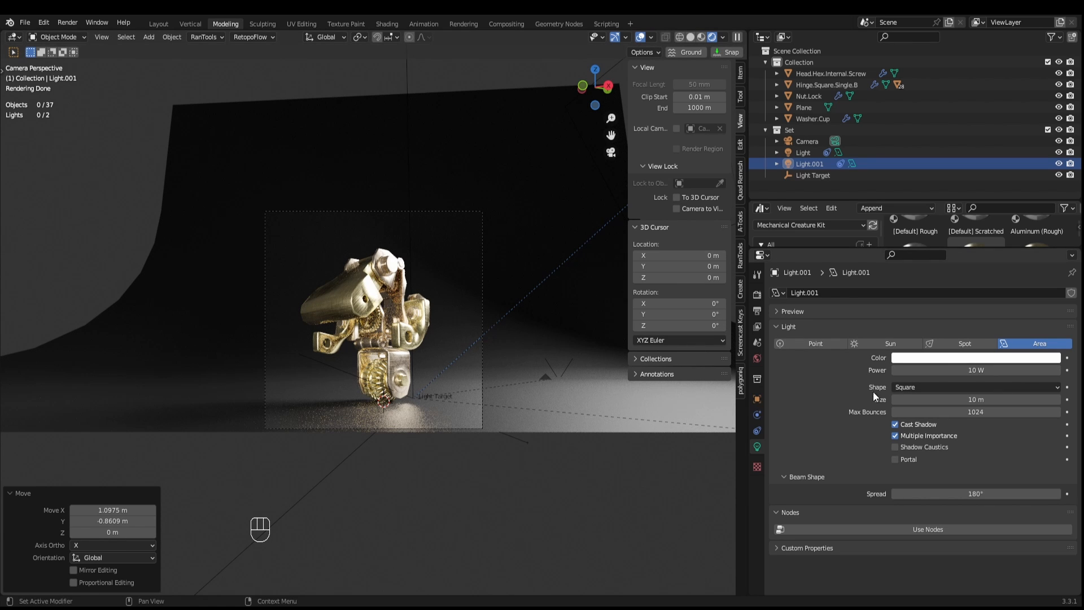
click(1059, 164)
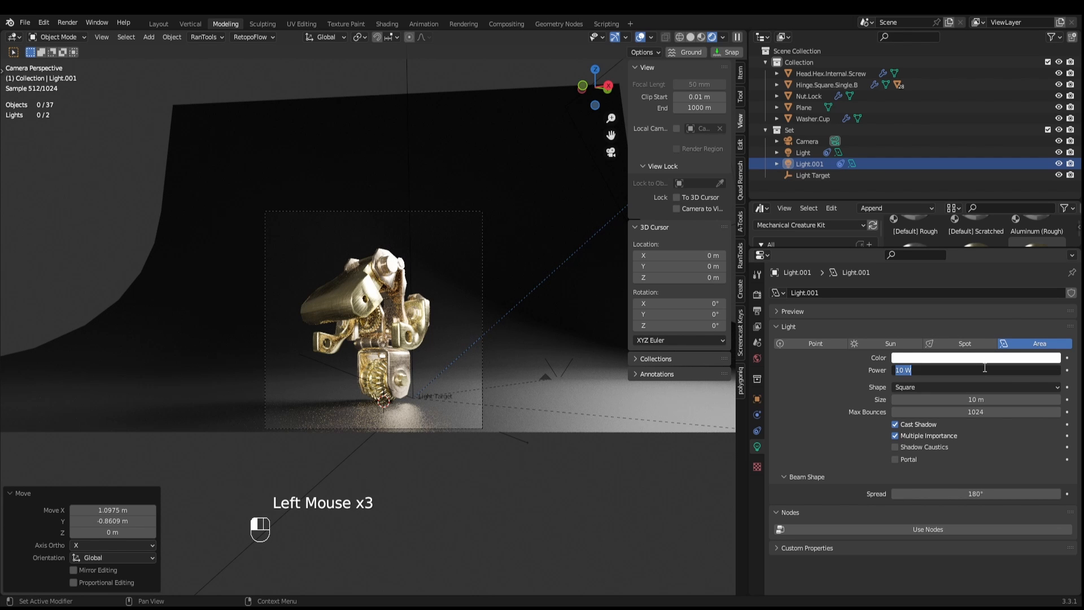
text(5)
key(Return)
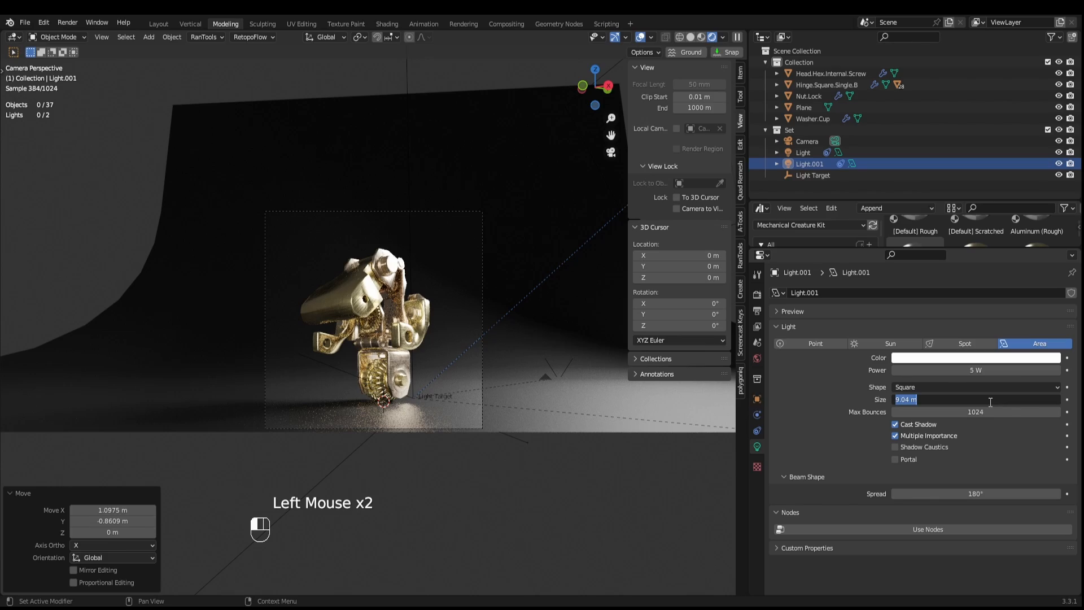
Set the duplicated light's size to 10 m and scale the light up by 2.128.
key(Return)
click(515, 437)
middle_drag(515, 438, 546, 476)
scroll(546, 475, down, 2)
key(s)
click(546, 476)
key(KP_0)
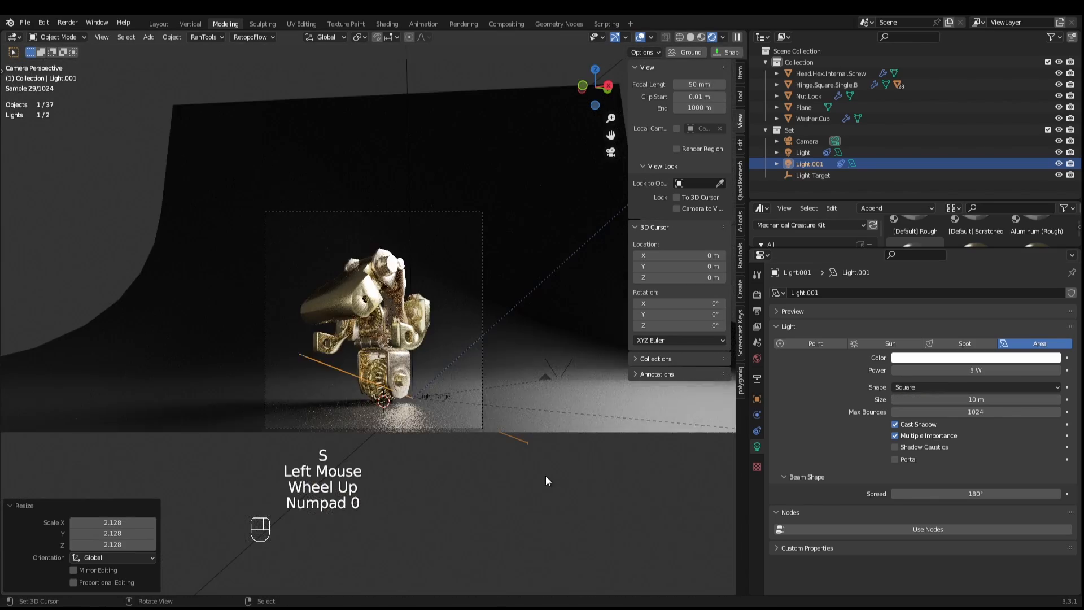
Deselect everything in the camera view and save the file.
scroll(545, 475, up, 3)
double_click(545, 476)
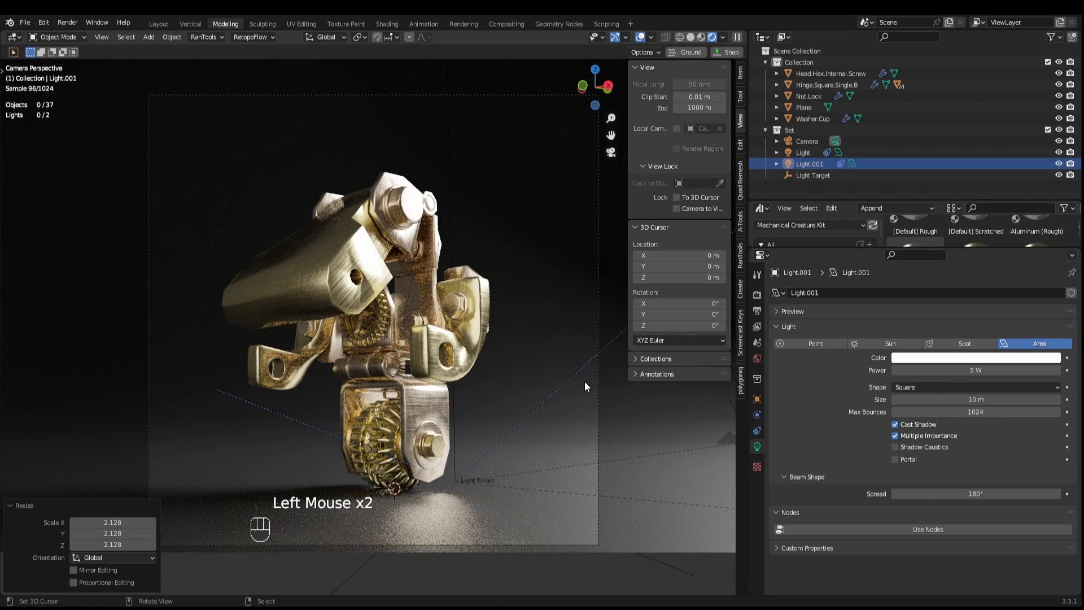
key(ctrl+s)
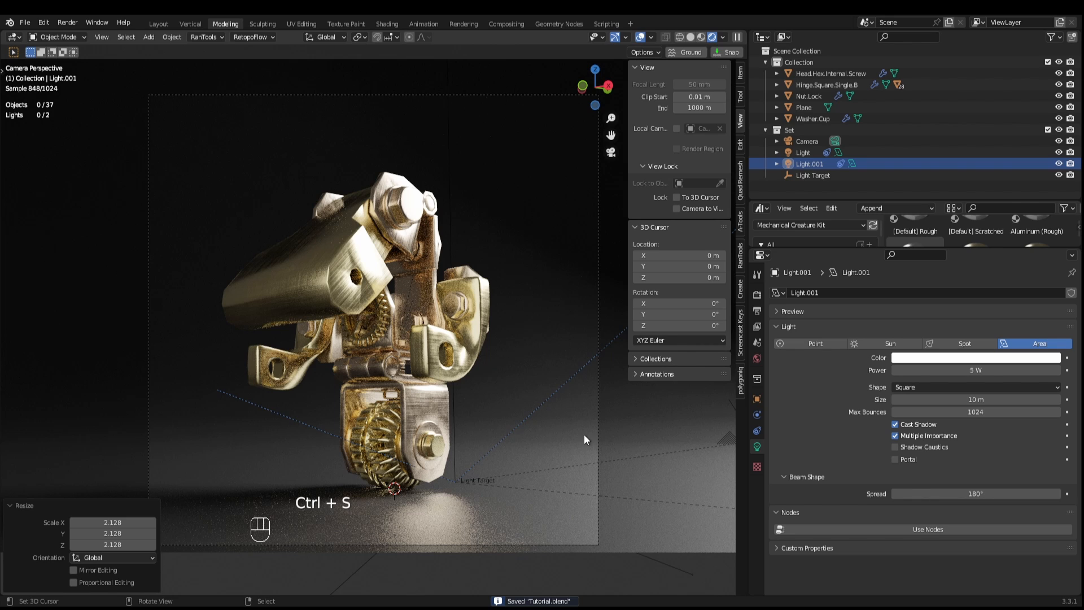